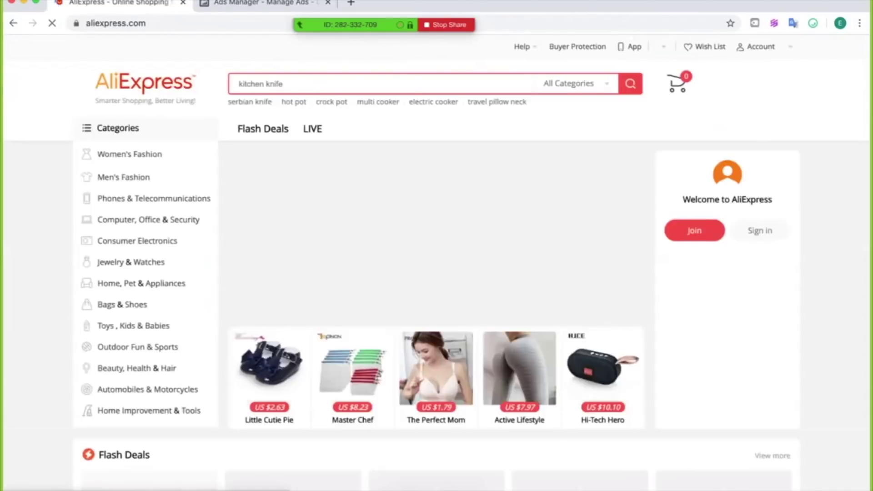
# Step: Browse AliExpress's Master Chef collection and open the 15-piece reusable mesh produce bags listing
pyautogui.scroll(-3, 436, 272)
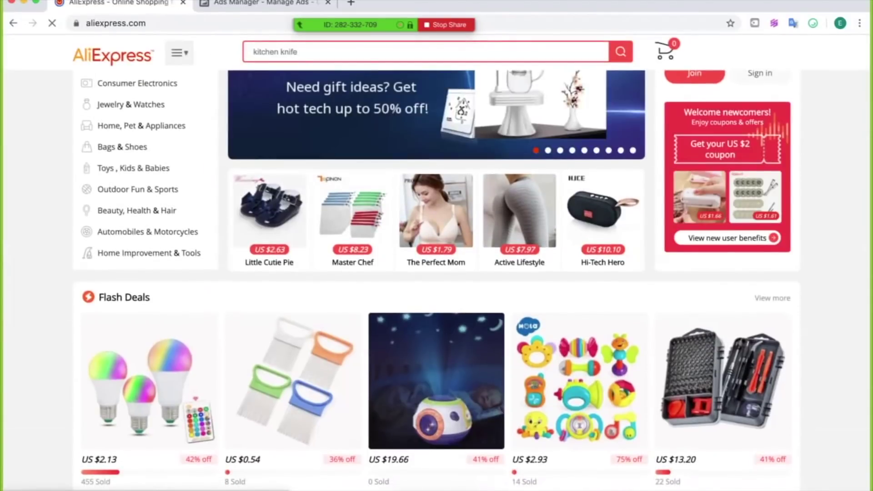
pyautogui.click(353, 214)
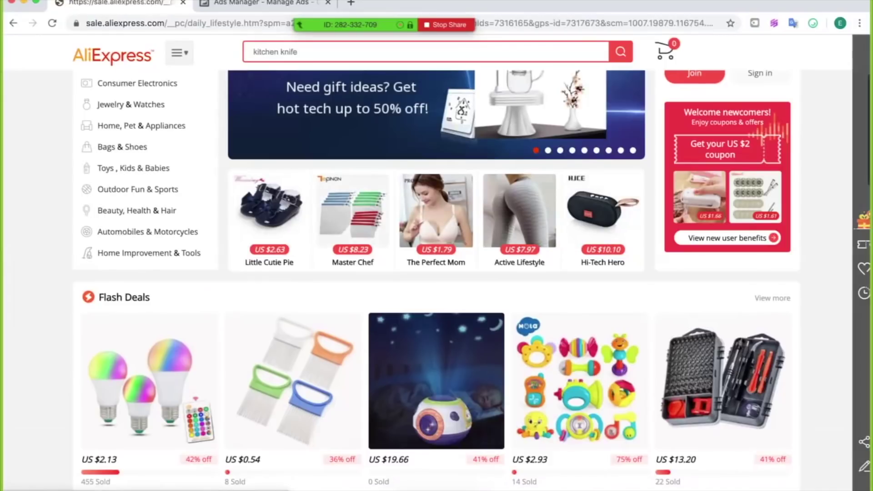
pyautogui.scroll(-6, 437, 272)
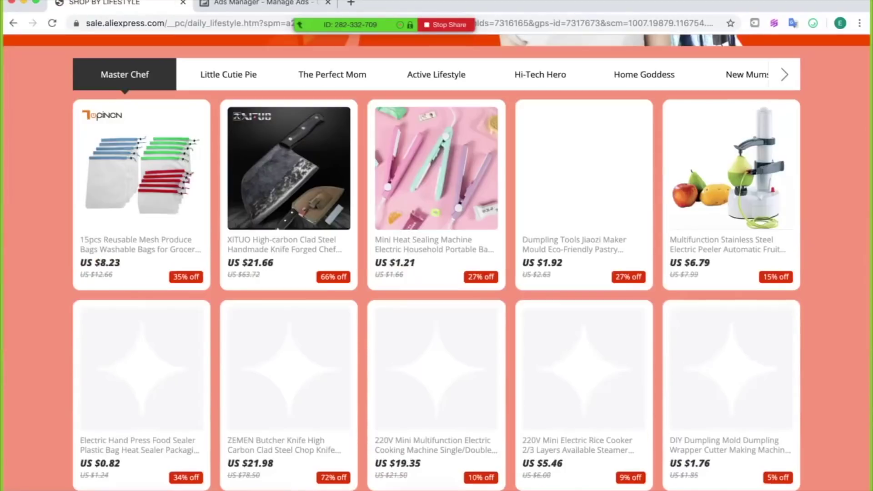
pyautogui.click(141, 168)
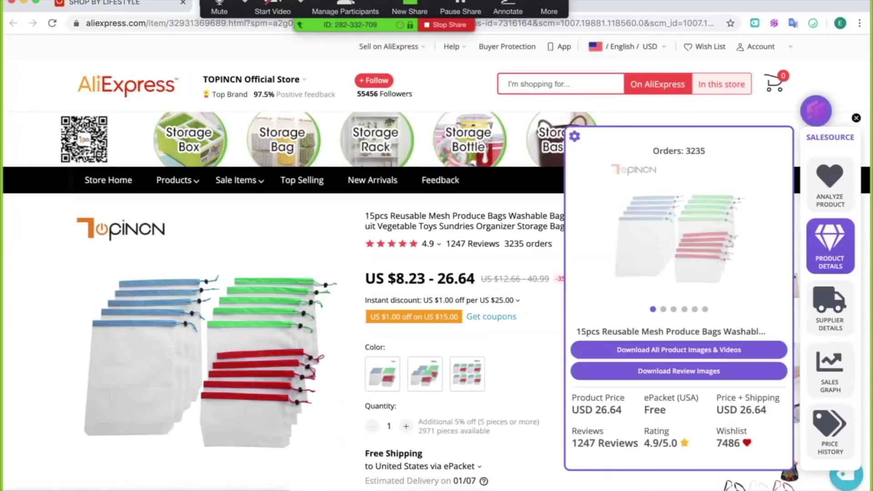
# Step: Switch to Ads Manager, name the Conversions campaign "Reusable Grocery Bags - Purchase" and continue to the ad set settings
pyautogui.click(300, 24)
pyautogui.click(405, 3)
pyautogui.doubleClick(478, 235)
pyautogui.write('Reusable G')
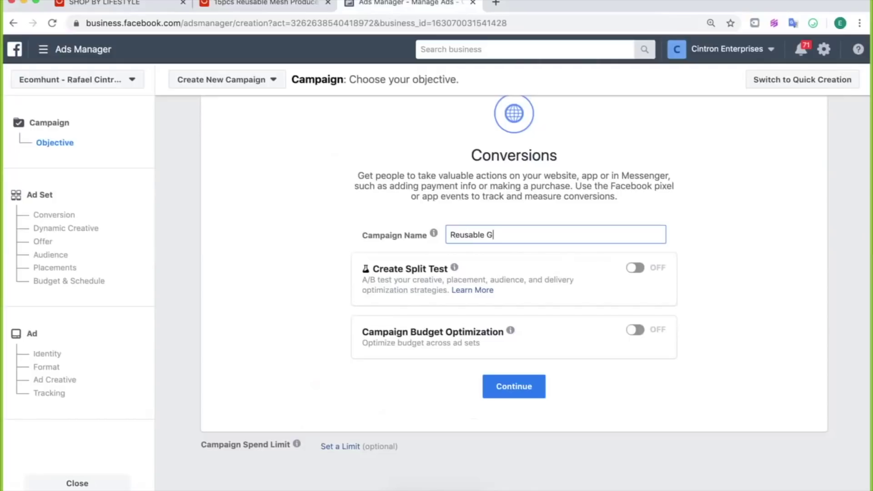
pyautogui.write('rocery Bags - Purchase')
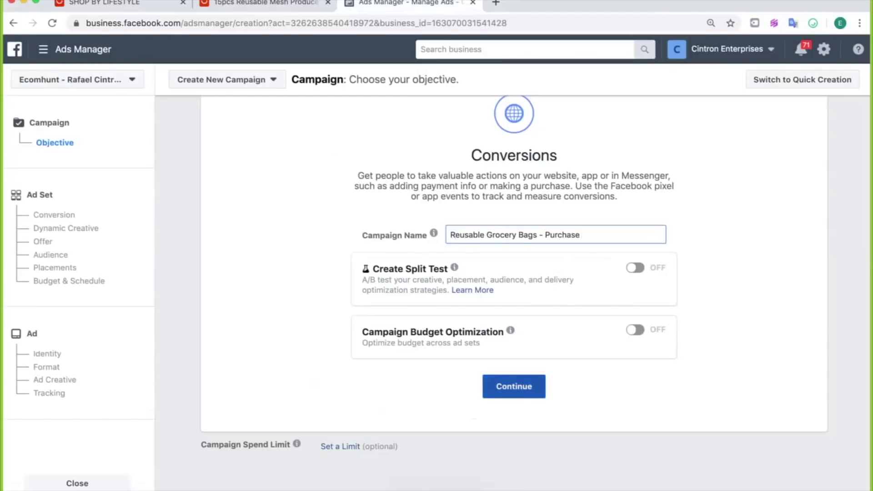
pyautogui.click(514, 386)
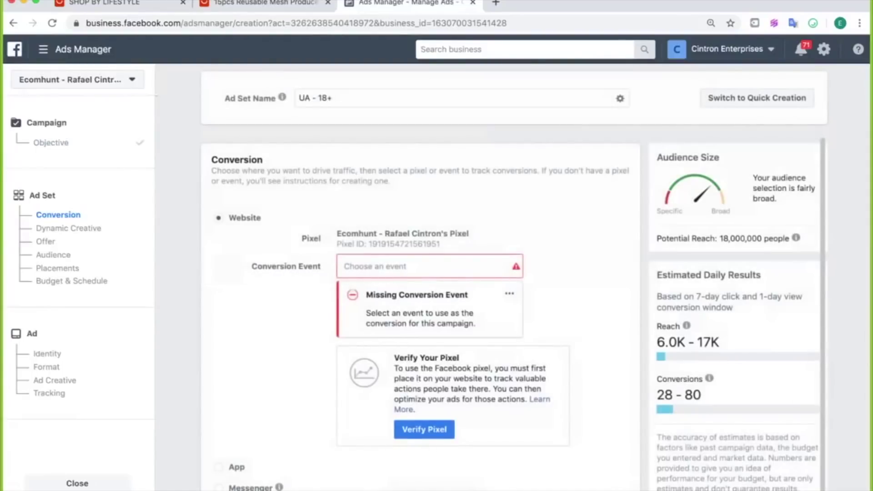
pyautogui.scroll(-1, 409, 266)
pyautogui.click(409, 222)
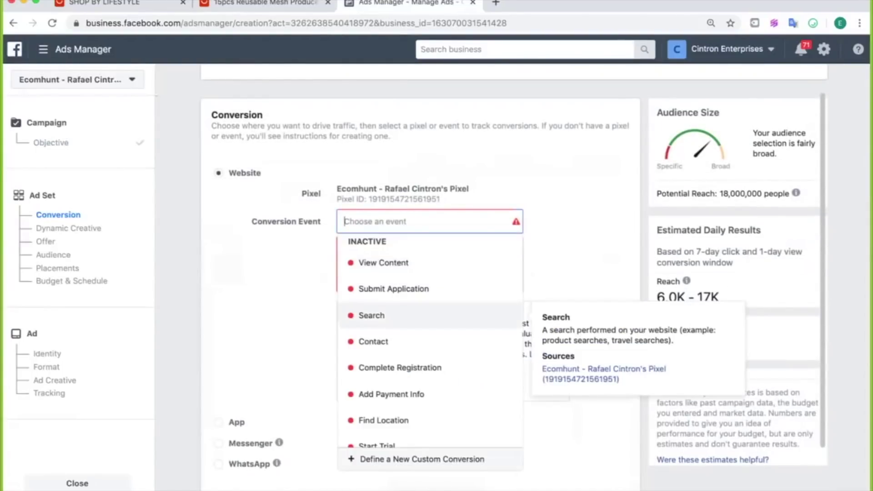
pyautogui.scroll(-2, 409, 315)
pyautogui.click(378, 377)
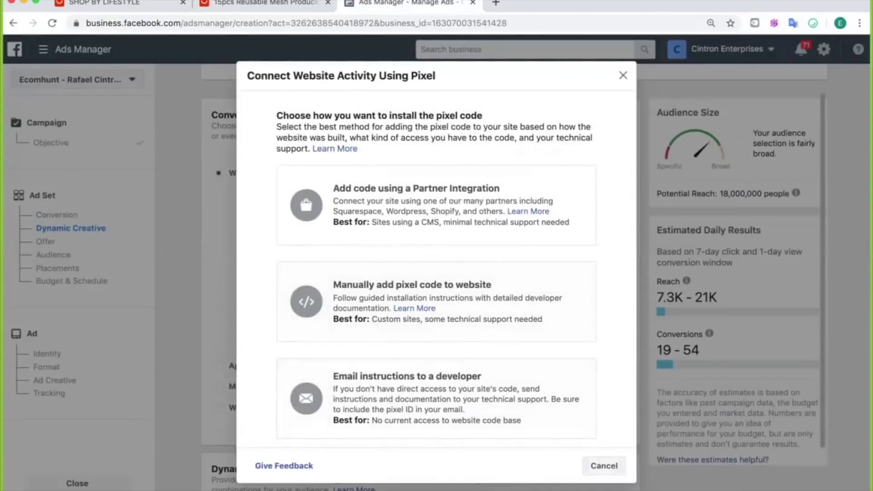
pyautogui.press('Escape')
# Step: Set the ad set's website conversion event to Purchase
pyautogui.click(409, 221)
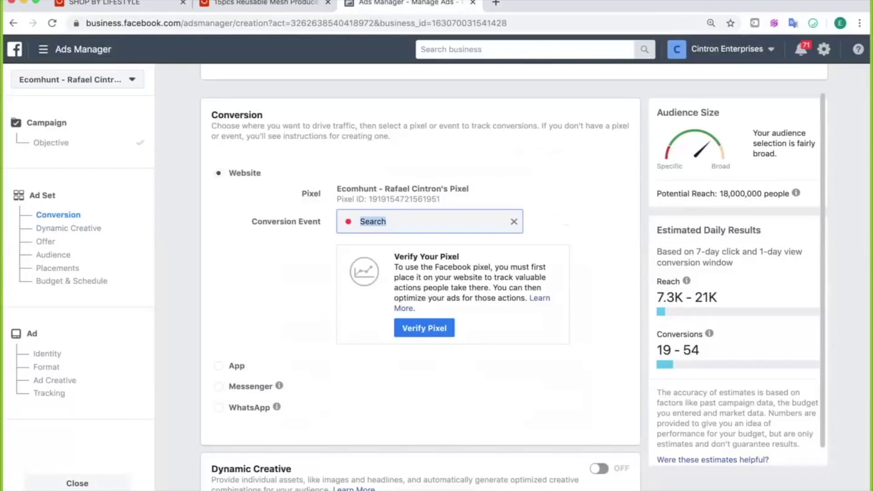
pyautogui.write('purc')
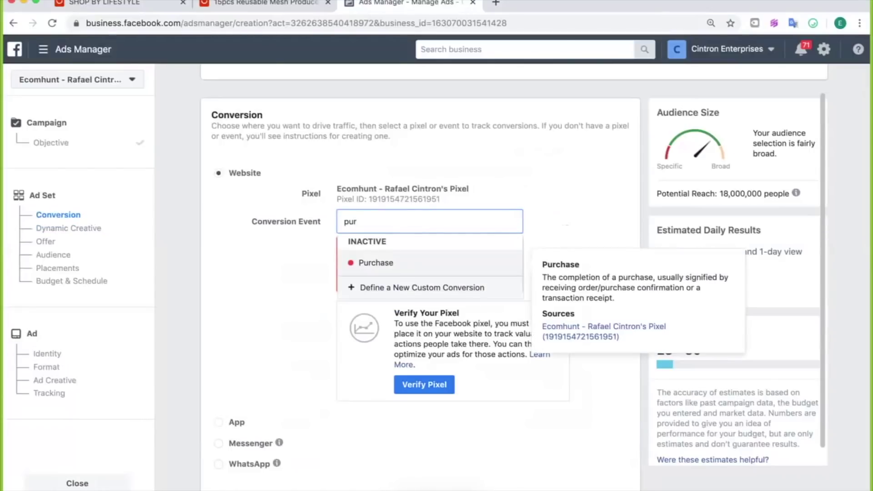
pyautogui.press('Return')
pyautogui.scroll(2, 420, 273)
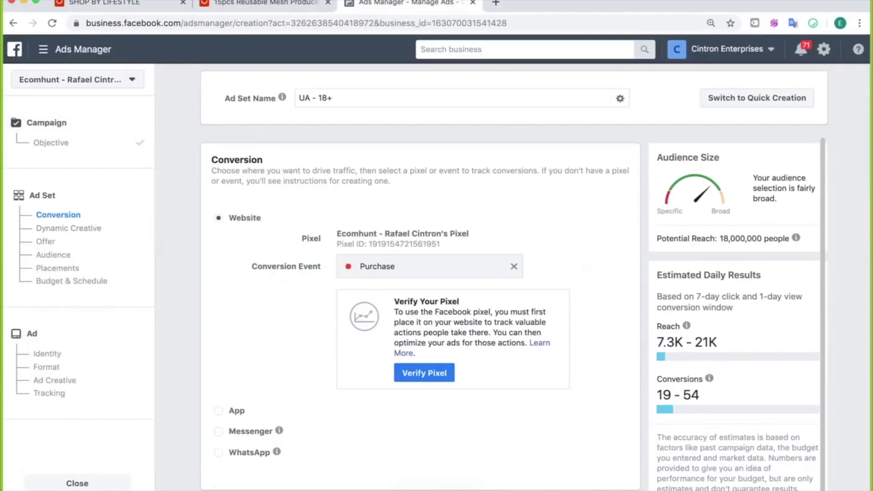
# Step: Switch to the AliExpress mesh bags listing and examine its title, highlighting the word "Produce"
pyautogui.click(266, 3)
pyautogui.scroll(-2, 436, 262)
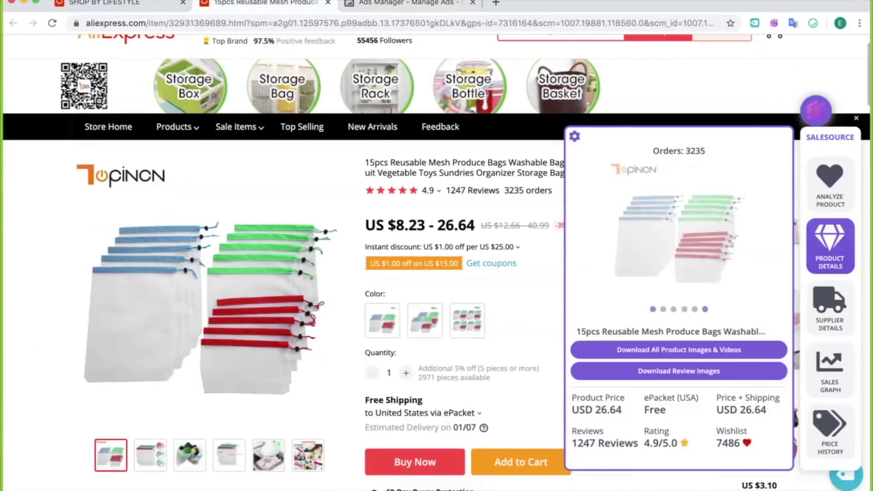
pyautogui.scroll(-2, 437, 273)
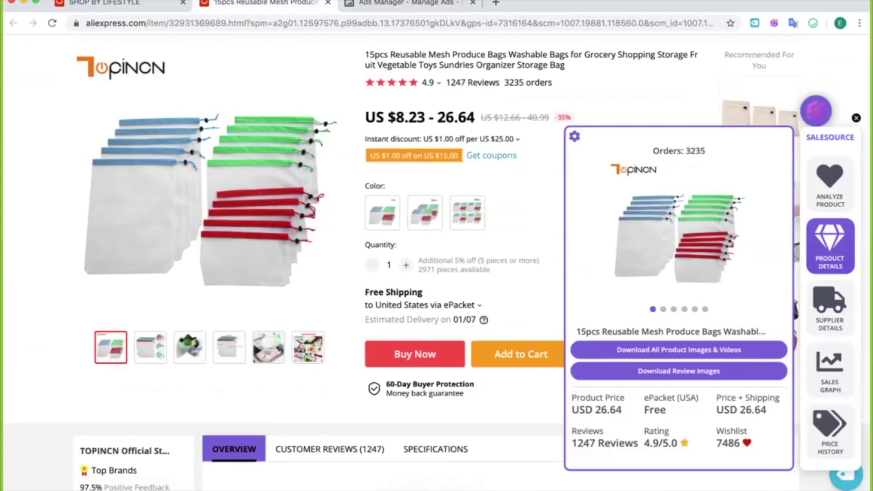
pyautogui.moveTo(457, 55); pyautogui.dragTo(507, 55)
pyautogui.doubleClick(468, 54)
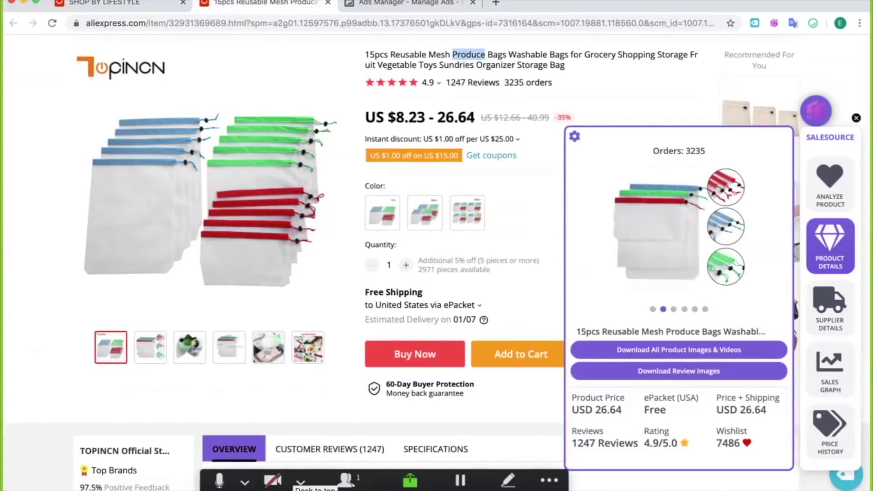
pyautogui.click(427, 486)
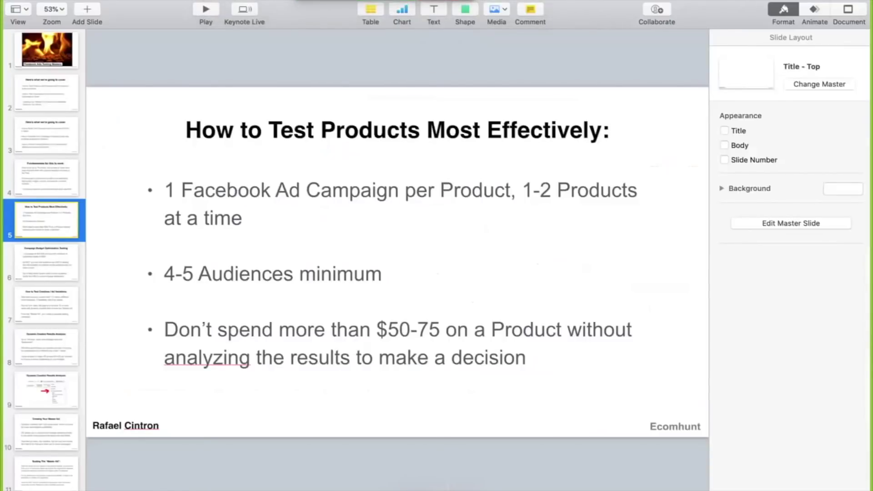
pyautogui.click(435, 488)
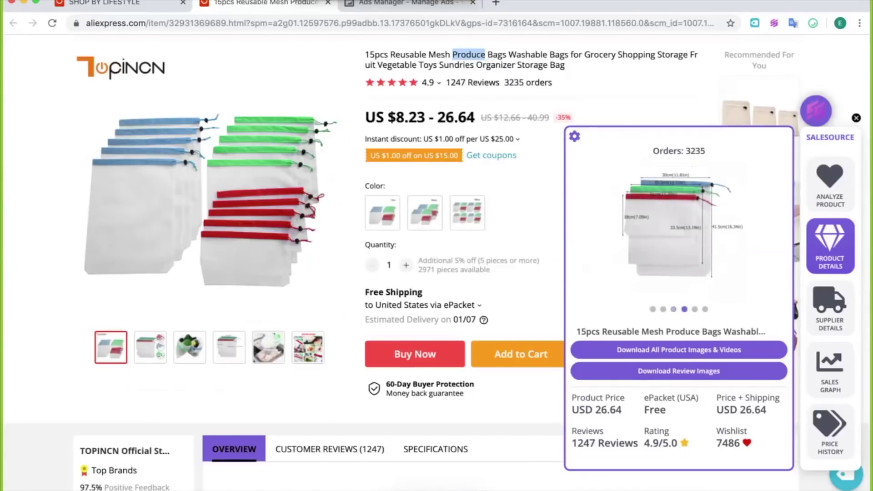
pyautogui.scroll(1, 436, 262)
pyautogui.scroll(-1, 427, 86)
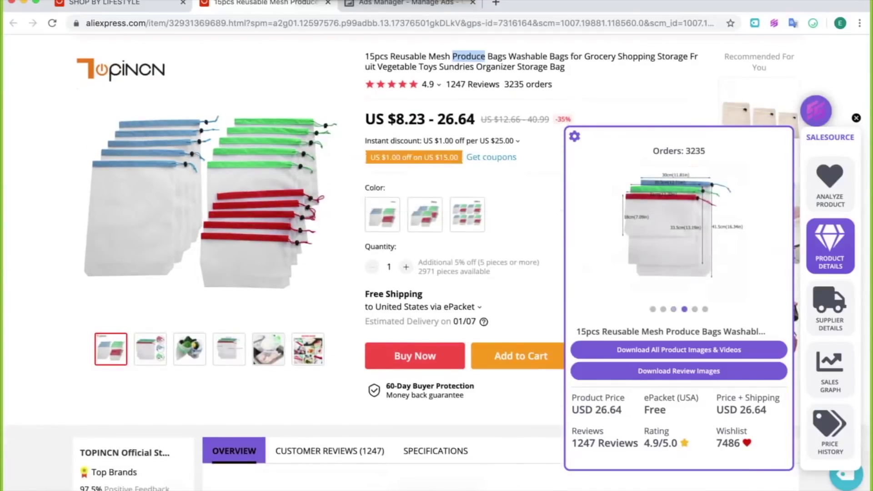
# Step: Search for "audience insights" in a new tab, open Facebook Audience Insights, dismiss the introduction and enlarge the page
pyautogui.rightClick(255, 4)
pyautogui.click(293, 10)
pyautogui.write('au')
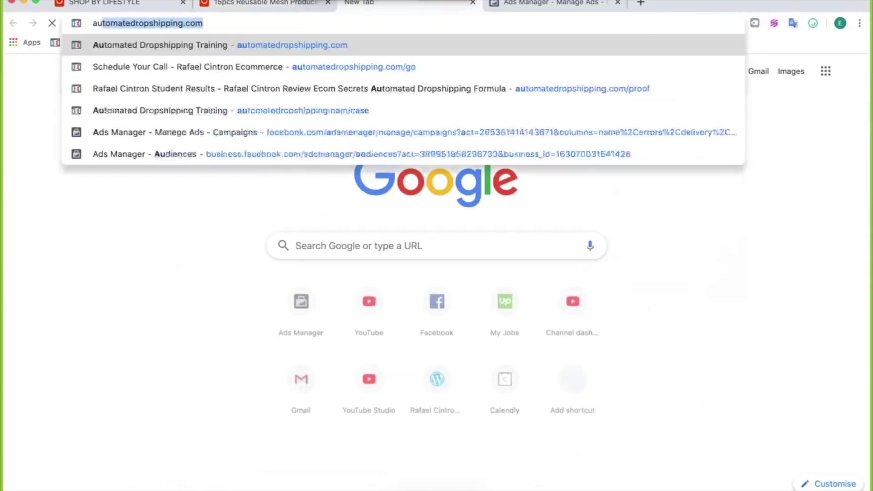
pyautogui.write('dience in')
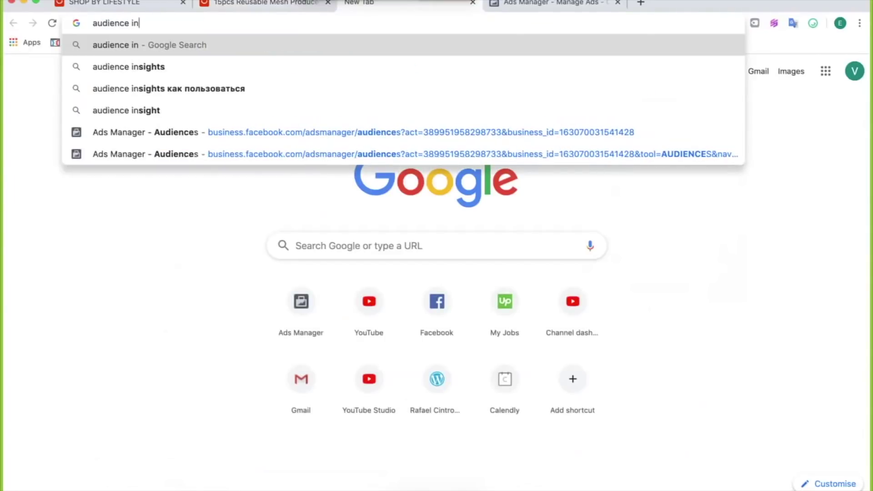
pyautogui.press('Down')
pyautogui.press('Return')
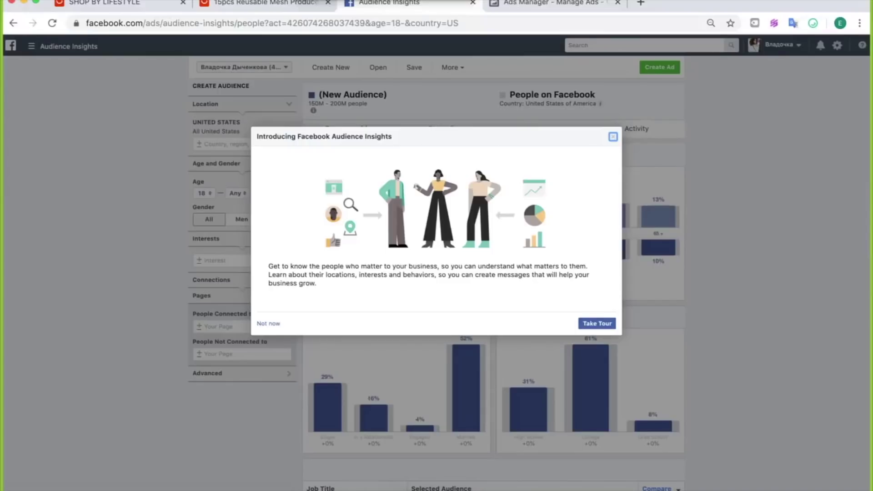
pyautogui.click(613, 136)
pyautogui.press('super+plus')
pyautogui.press('super+plus')
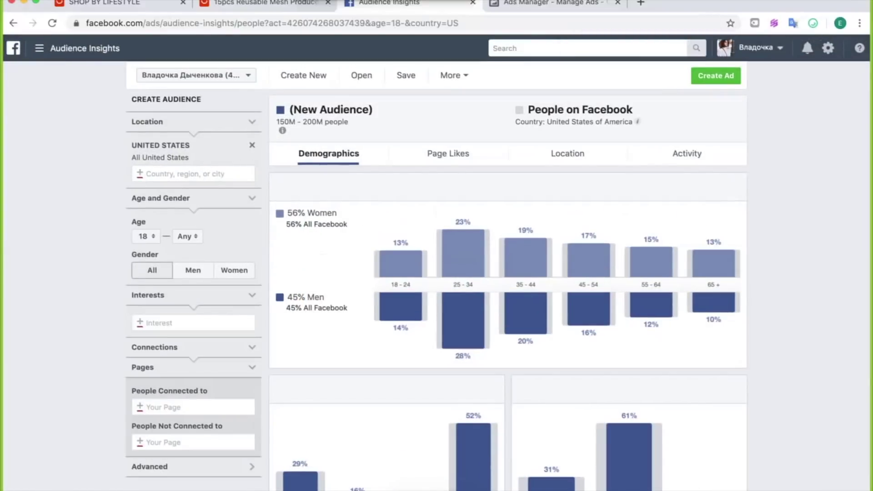
# Step: Set the United States audience's minimum age to 21 and open the list of interest categories
pyautogui.moveTo(131, 145); pyautogui.dragTo(190, 145)
pyautogui.click(145, 236)
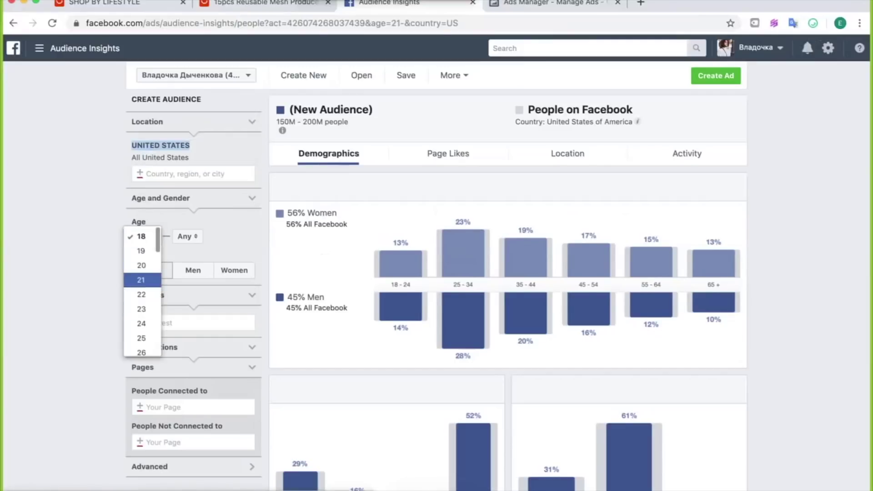
pyautogui.click(141, 279)
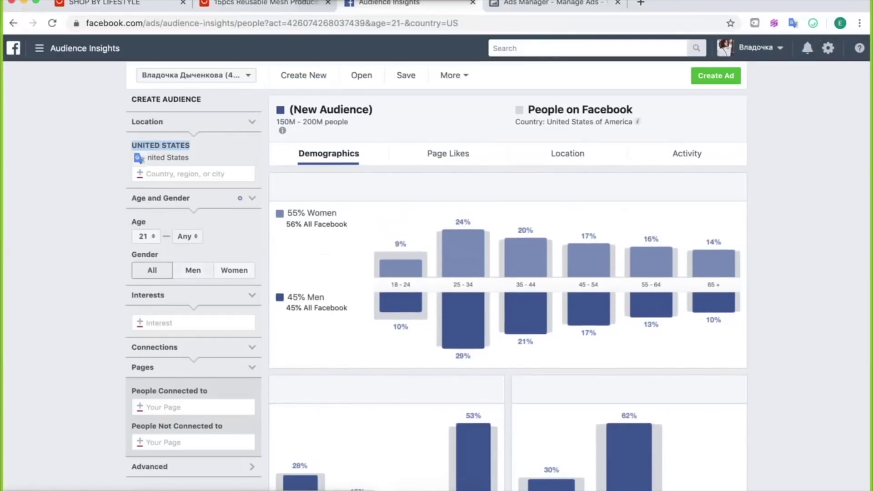
pyautogui.moveTo(136, 75); pyautogui.dragTo(147, 221)
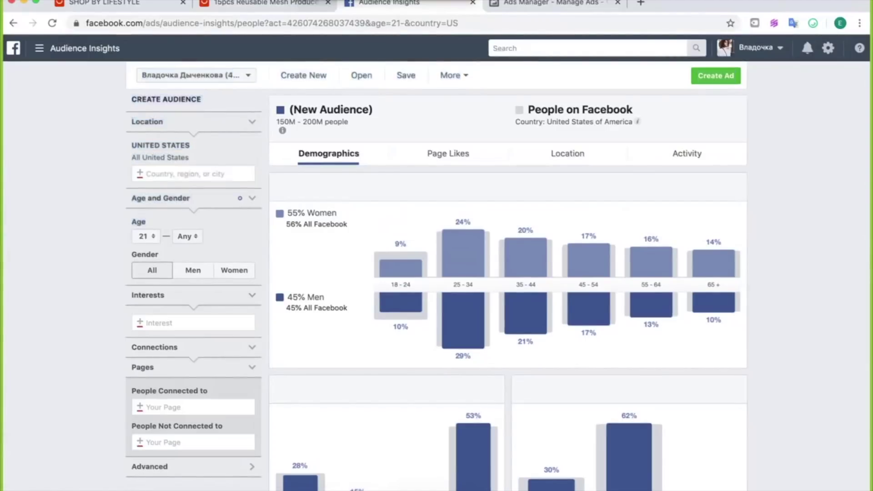
pyautogui.scroll(-2, 191, 296)
pyautogui.click(182, 263)
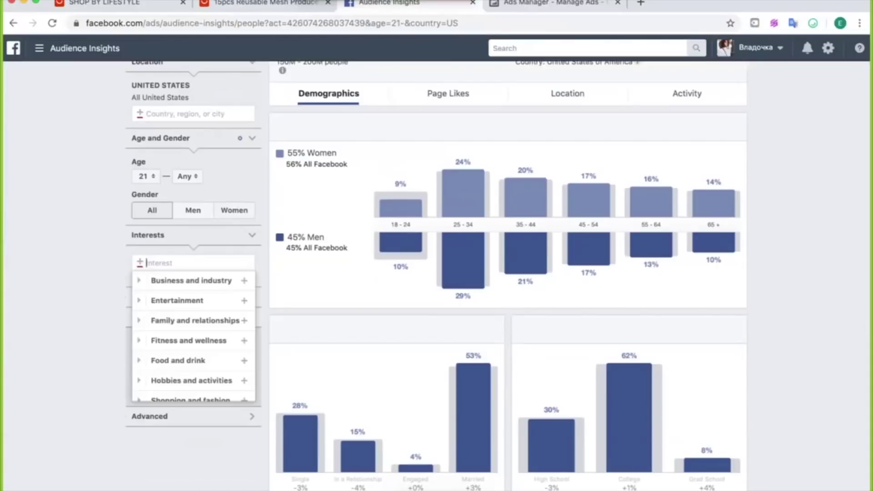
# Step: Return to the AliExpress listing and examine the product title's keywords for audience interest ideas
pyautogui.click(300, 3)
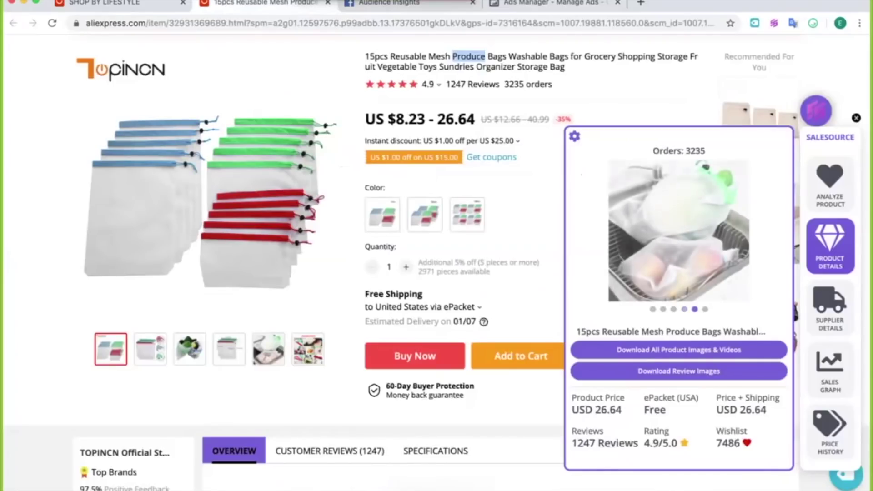
pyautogui.click(469, 57)
pyautogui.moveTo(563, 67); pyautogui.dragTo(476, 67)
pyautogui.click(476, 67)
pyautogui.moveTo(584, 56); pyautogui.dragTo(616, 56)
pyautogui.click(615, 57)
pyautogui.moveTo(362, 57); pyautogui.dragTo(435, 84)
pyautogui.click(439, 56)
pyautogui.doubleClick(439, 56)
pyautogui.click(439, 57)
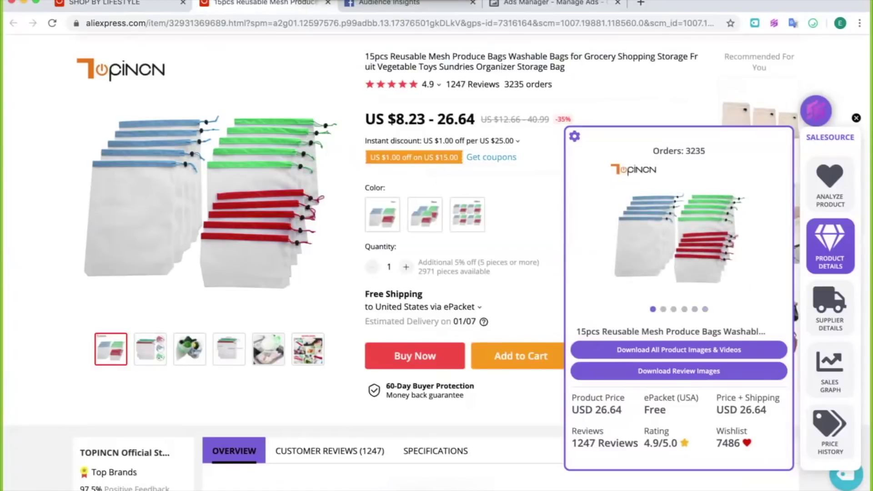
# Step: Switch to Audience Insights, search the interests for "grocery" and add Grocery store to the audience
pyautogui.click(409, 4)
pyautogui.write('grocery')
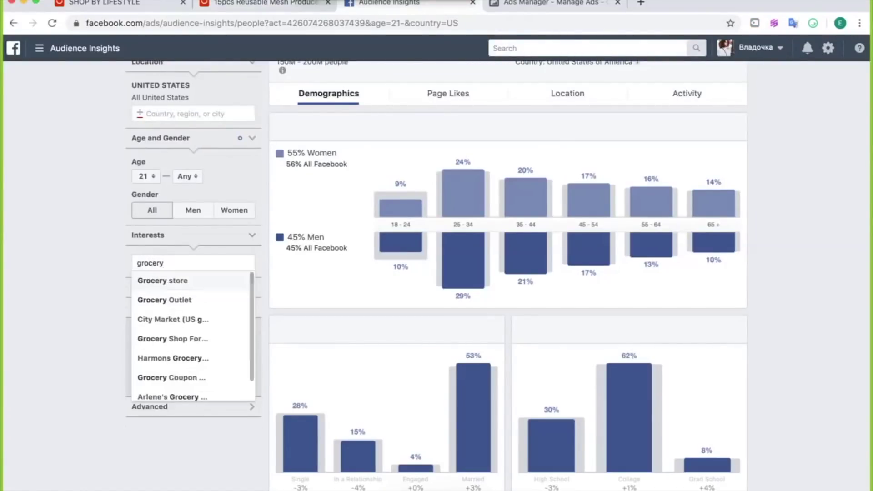
pyautogui.press('Return')
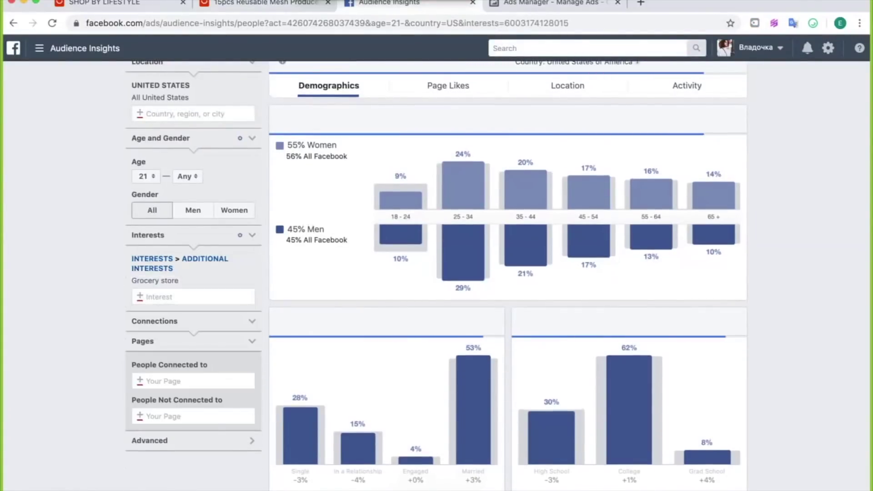
# Step: Examine the share of women and men in the Grocery store audience's demographics
pyautogui.scroll(2, 436, 276)
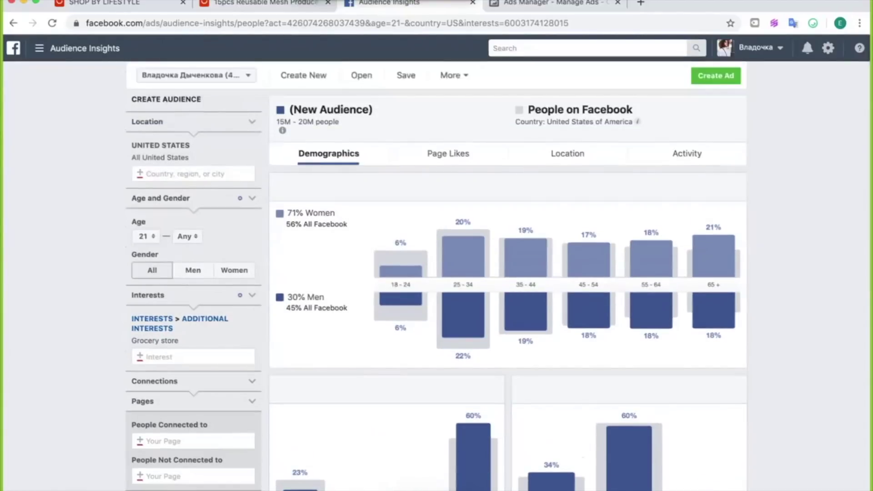
pyautogui.moveTo(287, 213); pyautogui.dragTo(335, 213)
pyautogui.moveTo(287, 297); pyautogui.dragTo(324, 297)
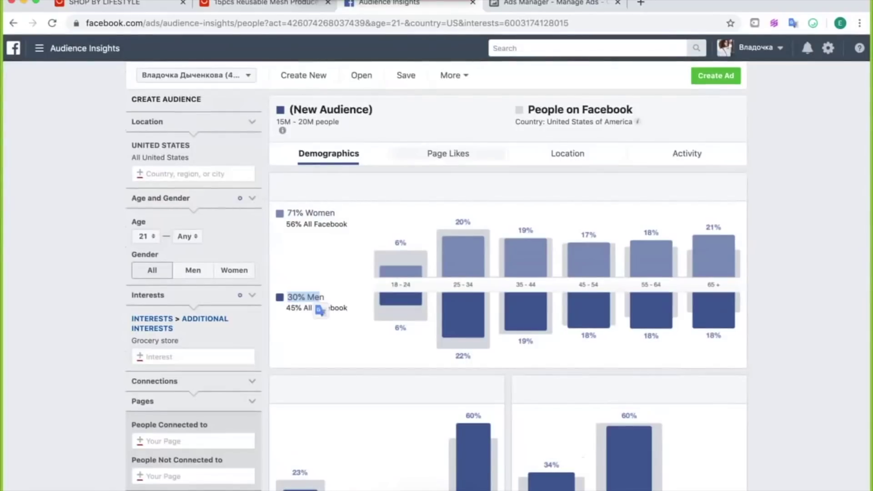
# Step: Review the pages liked by the Grocery store audience and copy the page name Whole Foods Market
pyautogui.click(447, 153)
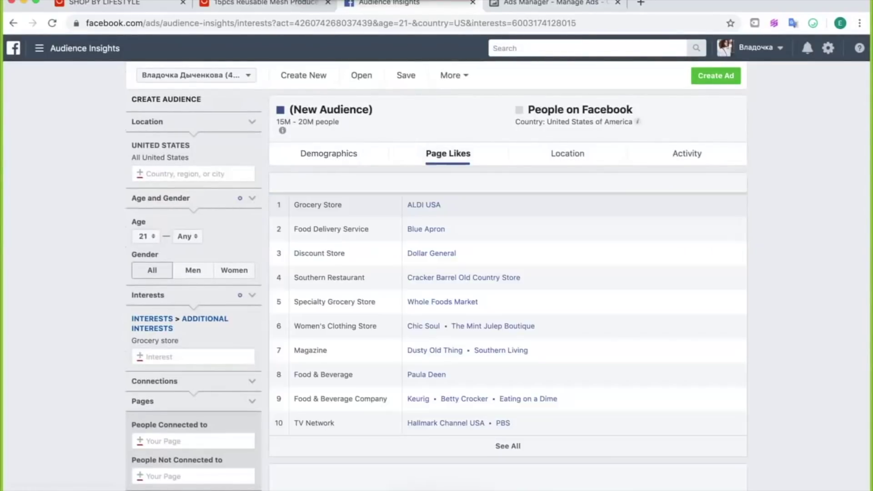
pyautogui.scroll(-2, 498, 273)
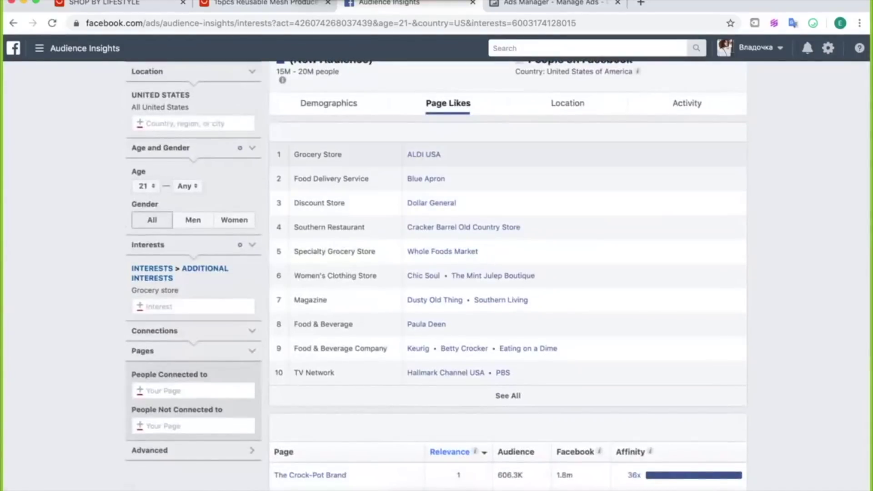
pyautogui.moveTo(446, 179); pyautogui.dragTo(396, 181)
pyautogui.moveTo(456, 203); pyautogui.dragTo(421, 203)
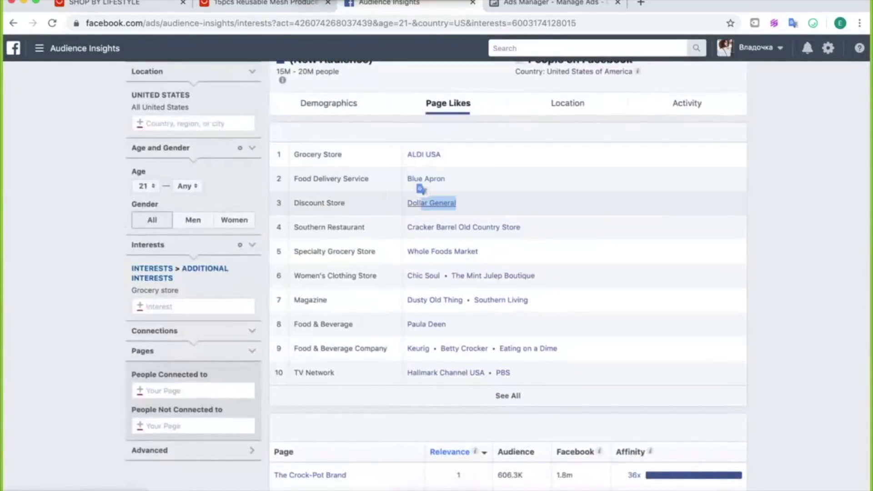
pyautogui.moveTo(478, 252); pyautogui.dragTo(415, 252)
pyautogui.click(482, 251)
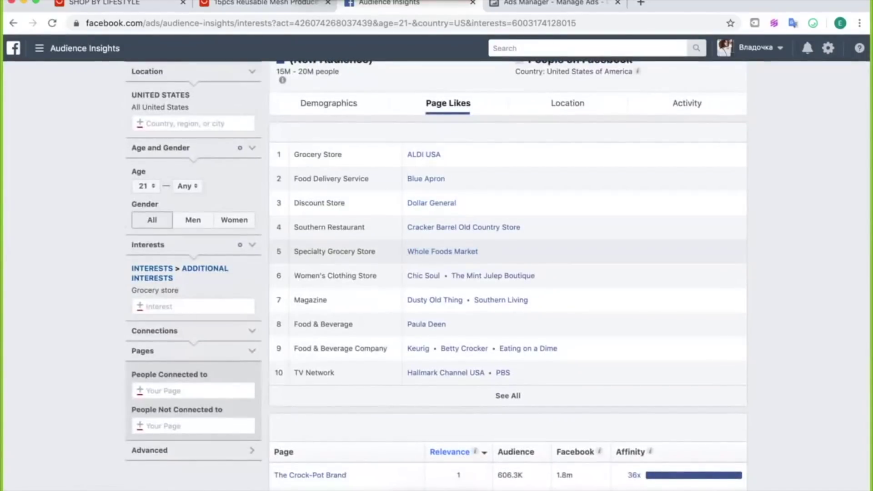
pyautogui.moveTo(479, 252); pyautogui.dragTo(407, 251)
pyautogui.press('super+c')
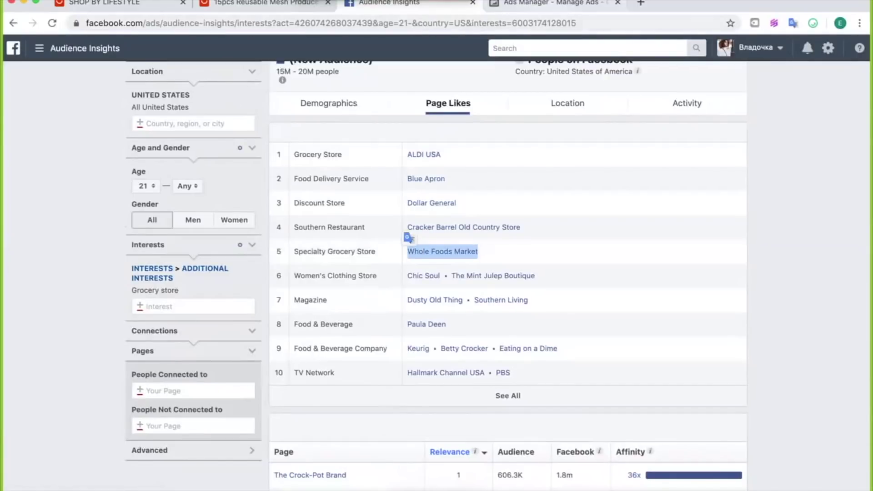
# Step: Switch to Ads Manager and set the new audience's location to United States instead of Ukraine
pyautogui.click(548, 3)
pyautogui.scroll(-12, 421, 356)
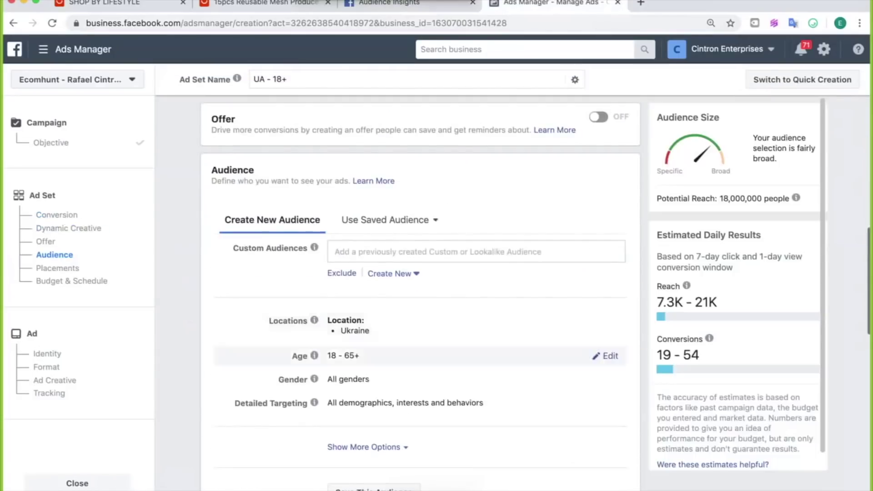
pyautogui.click(609, 235)
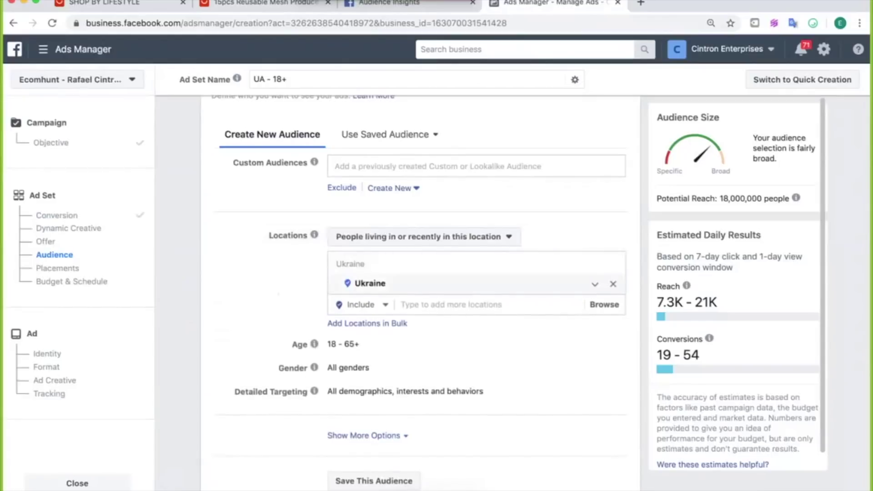
pyautogui.write('united st')
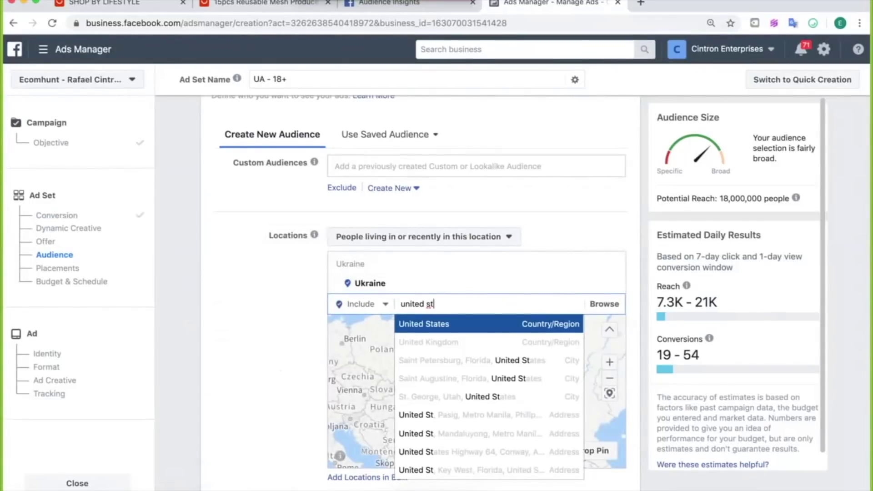
pyautogui.press('Return')
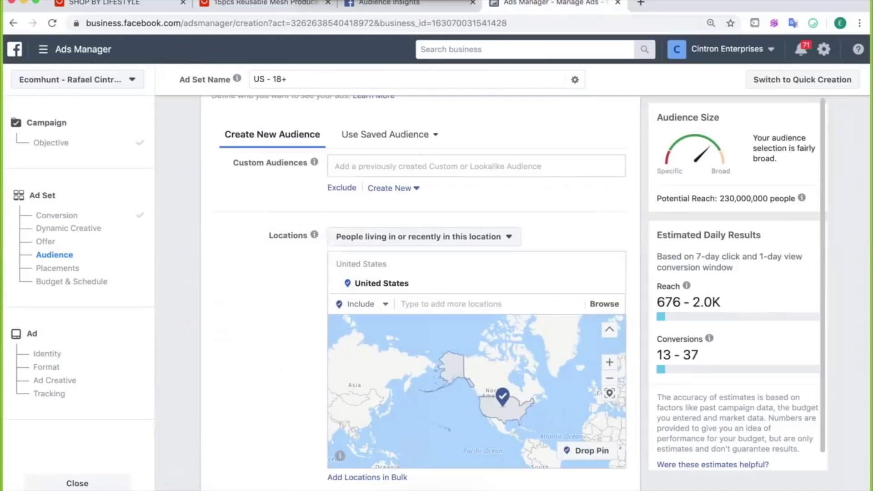
# Step: Set the ad set audience's age range to 21 - 64
pyautogui.scroll(-5, 420, 291)
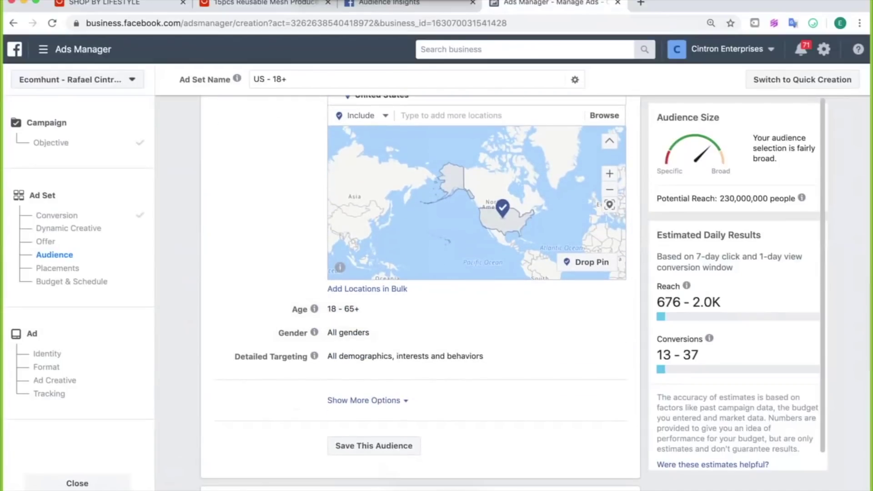
pyautogui.click(342, 309)
pyautogui.click(346, 311)
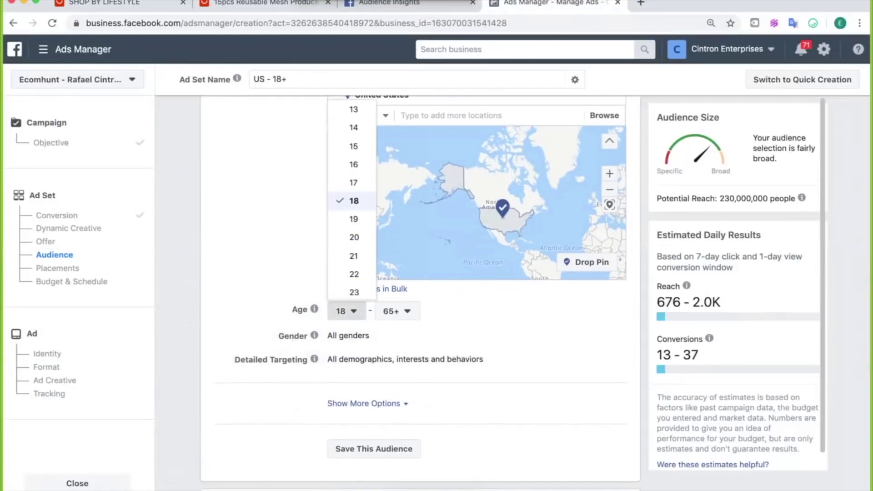
pyautogui.click(353, 256)
pyautogui.click(397, 311)
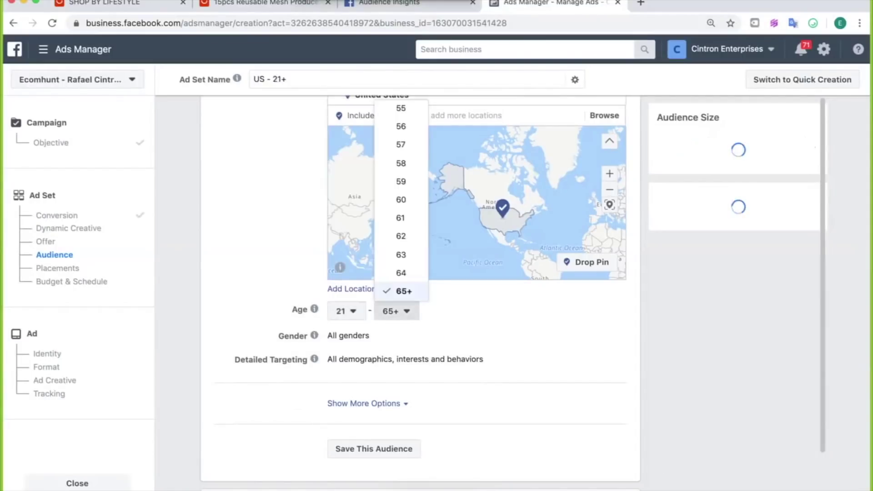
pyautogui.click(401, 273)
# Step: Add the Whole Foods Market interest, rather than the employer entry, to the audience's detailed targeting
pyautogui.scroll(-3, 401, 272)
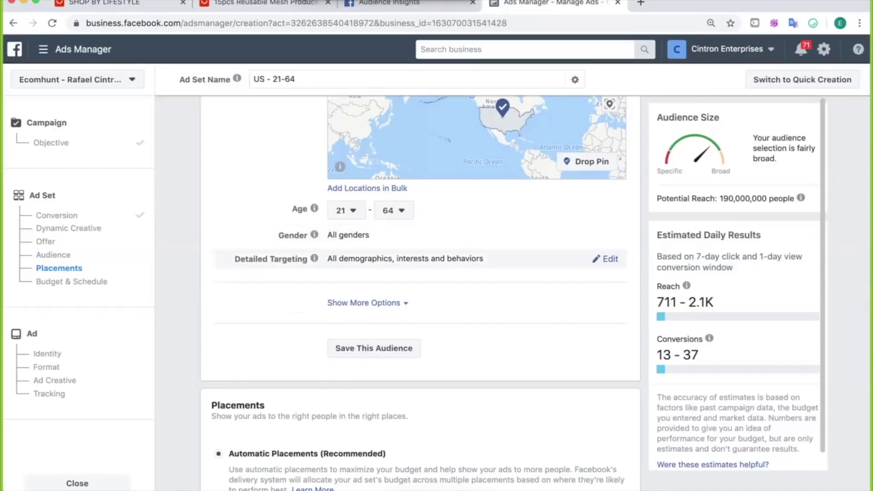
pyautogui.moveTo(240, 258); pyautogui.dragTo(483, 259)
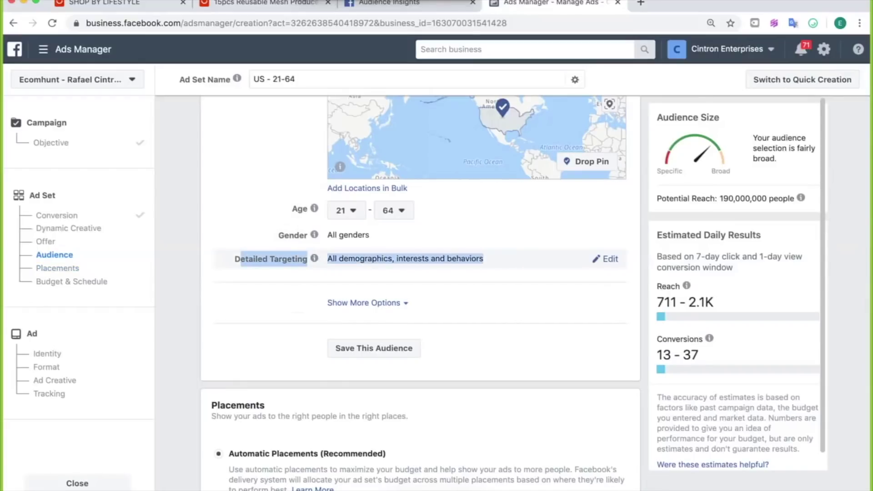
pyautogui.click(483, 258)
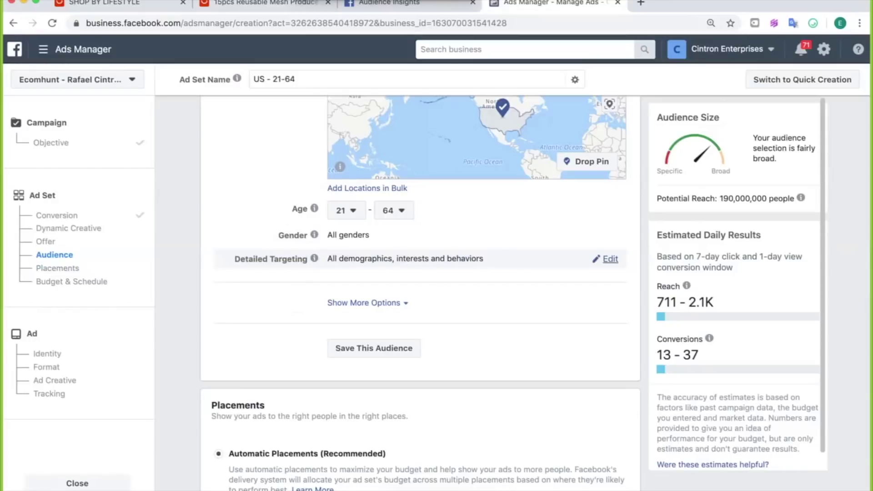
pyautogui.click(609, 258)
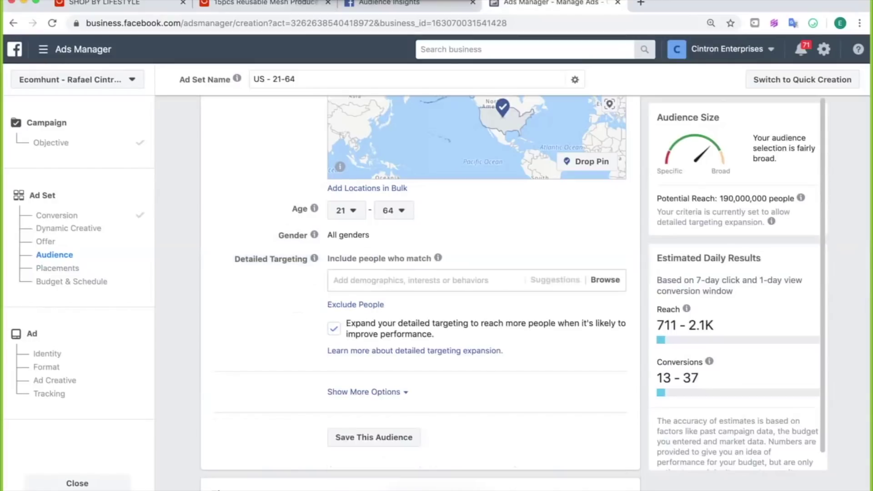
pyautogui.click(386, 280)
pyautogui.press('super+v')
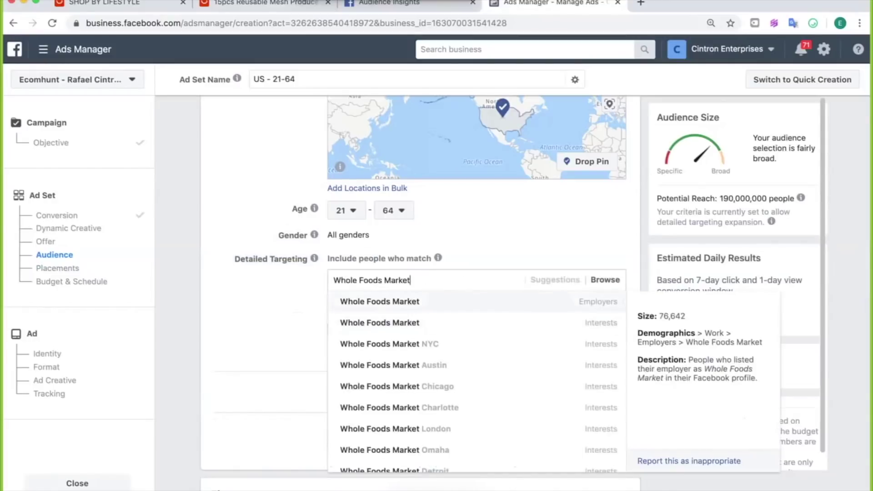
pyautogui.press('Return')
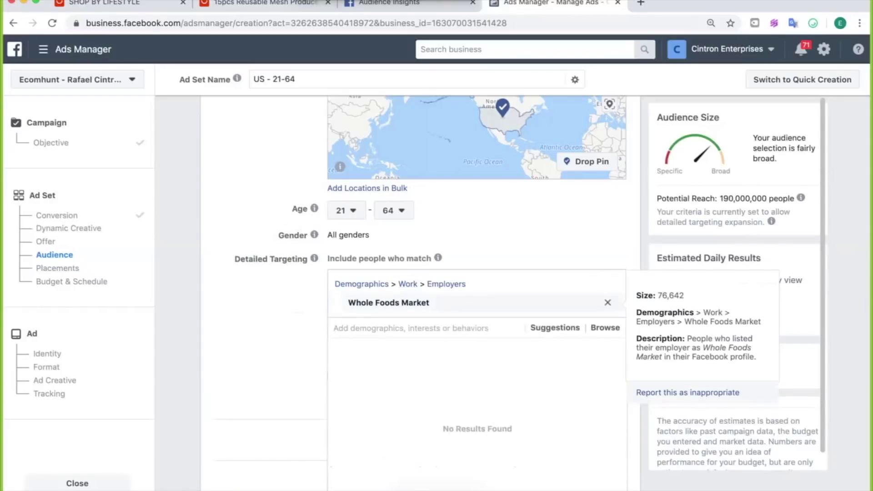
pyautogui.press('super+v')
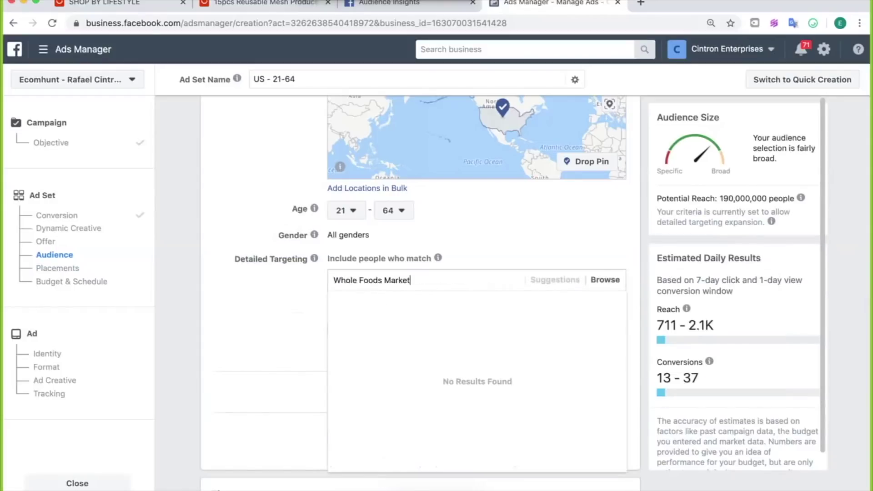
pyautogui.press('Down')
pyautogui.press('Return')
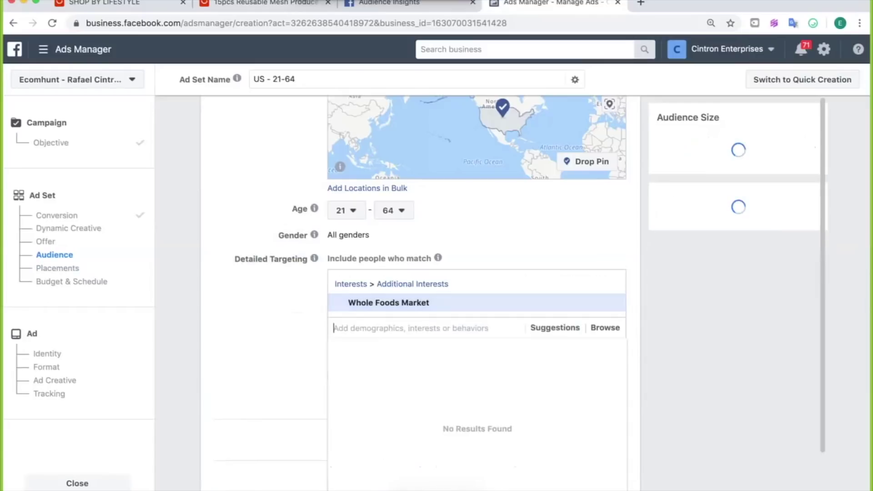
# Step: Turn off detailed targeting expansion and check the potential reach for the Whole Foods Market interest
pyautogui.scroll(5, 425, 358)
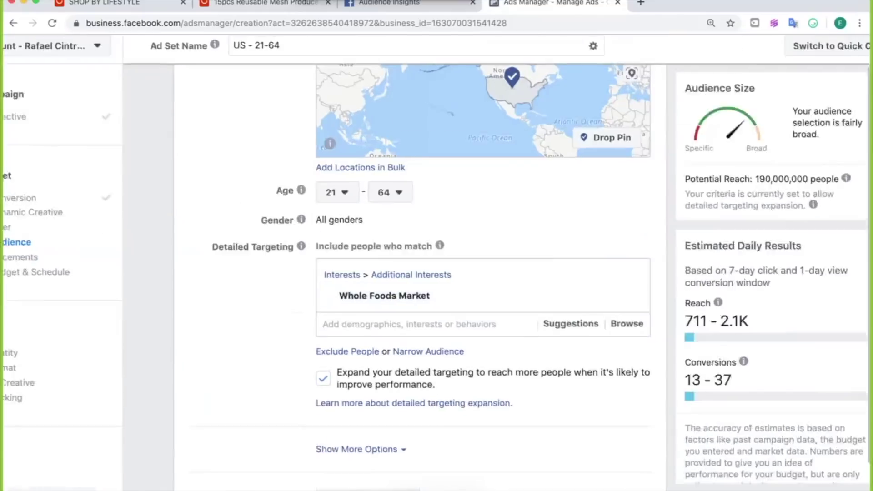
pyautogui.scroll(-2, 425, 358)
pyautogui.hscroll(1, 425, 359)
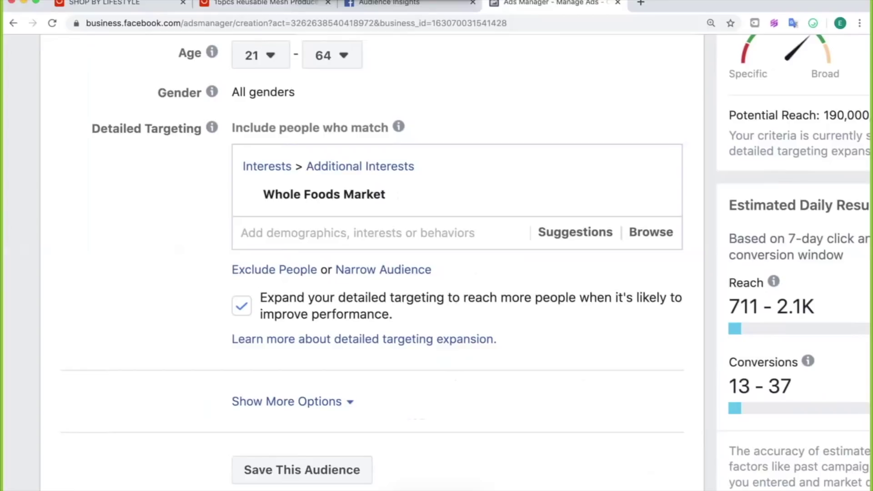
pyautogui.scroll(-3, 436, 272)
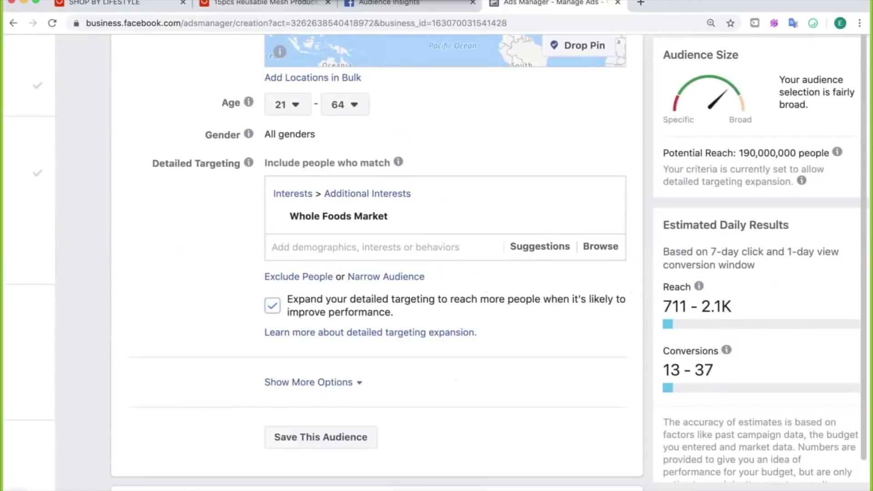
pyautogui.click(272, 305)
pyautogui.scroll(-3, 436, 262)
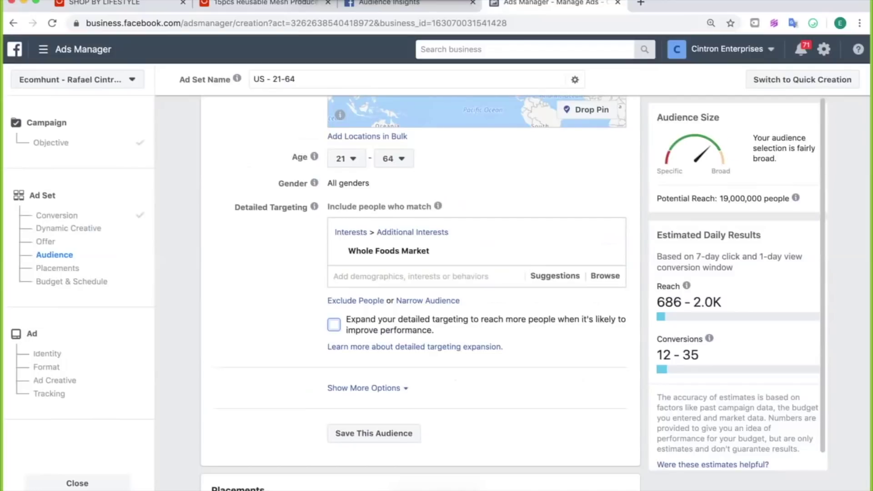
pyautogui.moveTo(723, 198); pyautogui.dragTo(761, 198)
pyautogui.scroll(1, 421, 273)
pyautogui.scroll(-3, 455, 200)
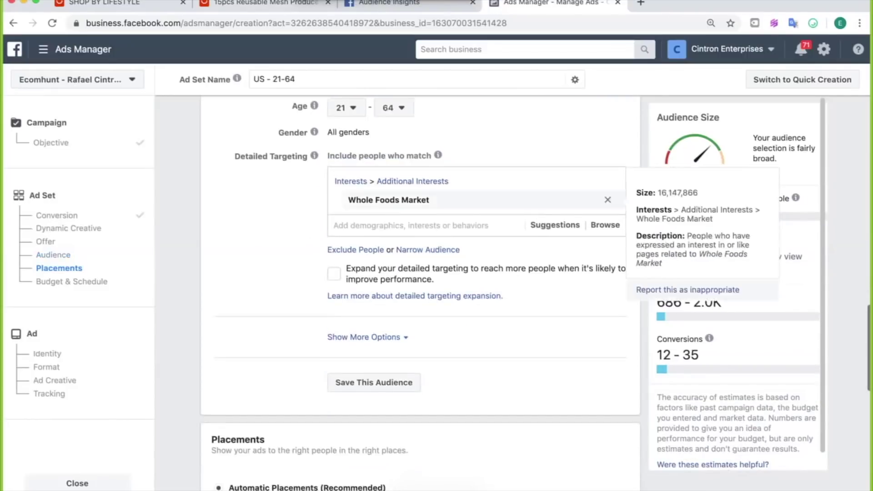
pyautogui.moveTo(429, 200)
pyautogui.mouseDown()
pyautogui.moveTo(408, 200)
pyautogui.moveTo(328, 155)
pyautogui.moveTo(429, 200)
pyautogui.mouseUp()
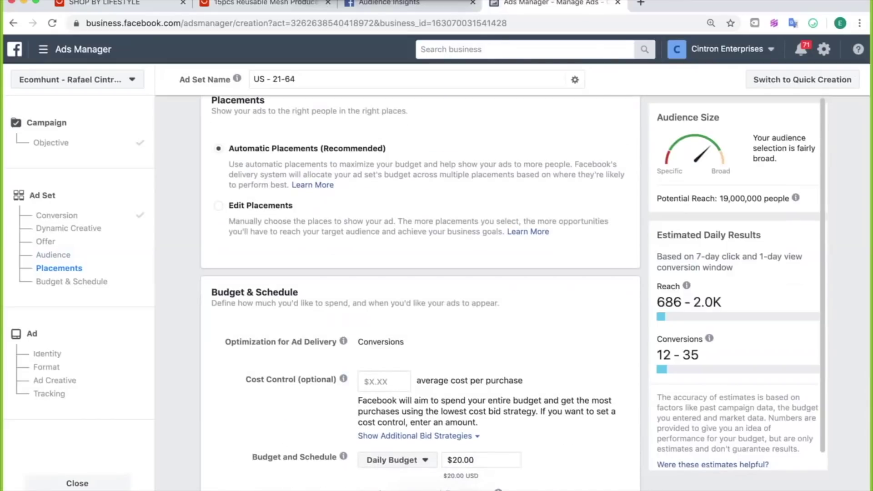
# Step: Change the ad set to manual placements and exclude the Audience Network and Messenger platforms
pyautogui.click(219, 206)
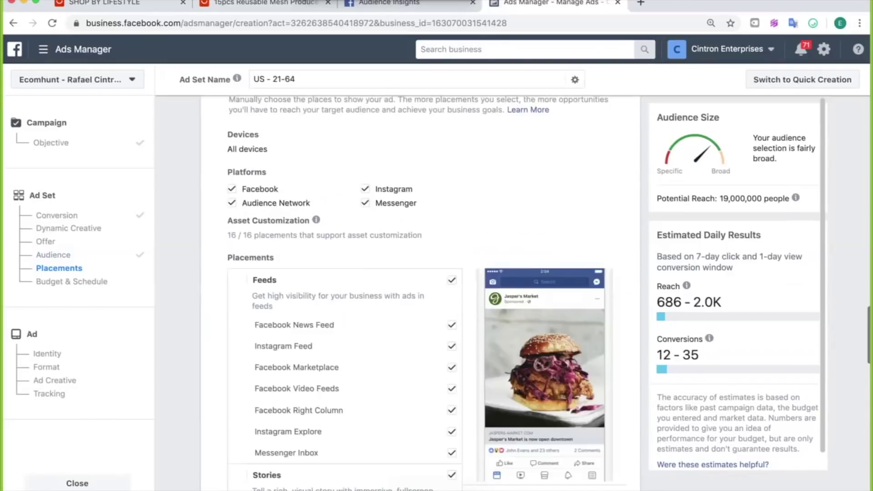
pyautogui.click(232, 203)
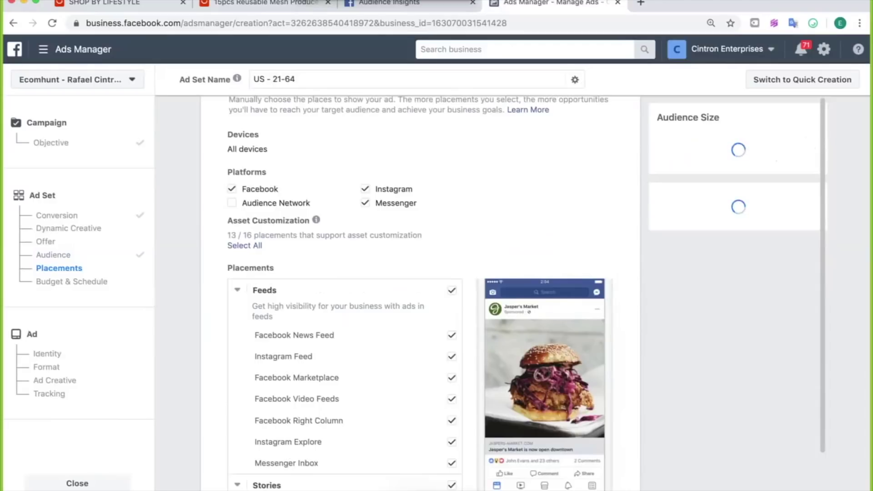
pyautogui.click(365, 204)
# Step: Remove the Instagram Explore, Facebook Right Column, Facebook Video Feeds and Facebook Marketplace placements from Feeds
pyautogui.scroll(-3, 450, 216)
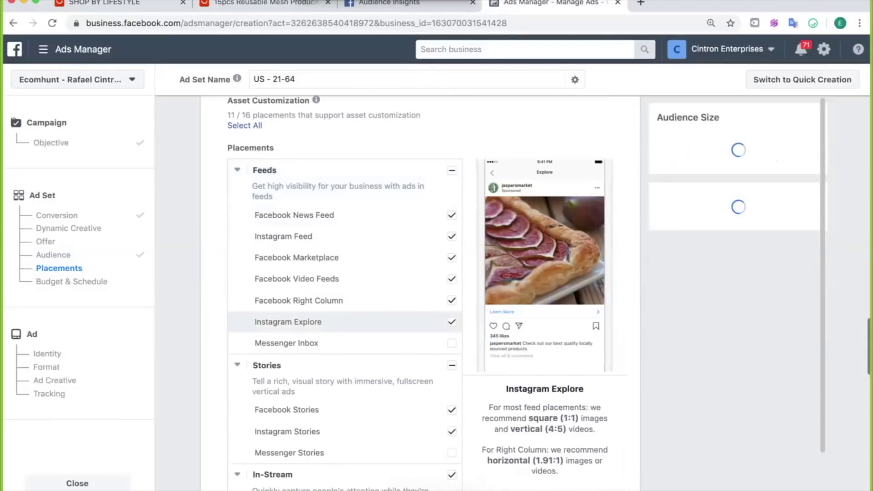
pyautogui.click(451, 322)
pyautogui.click(452, 300)
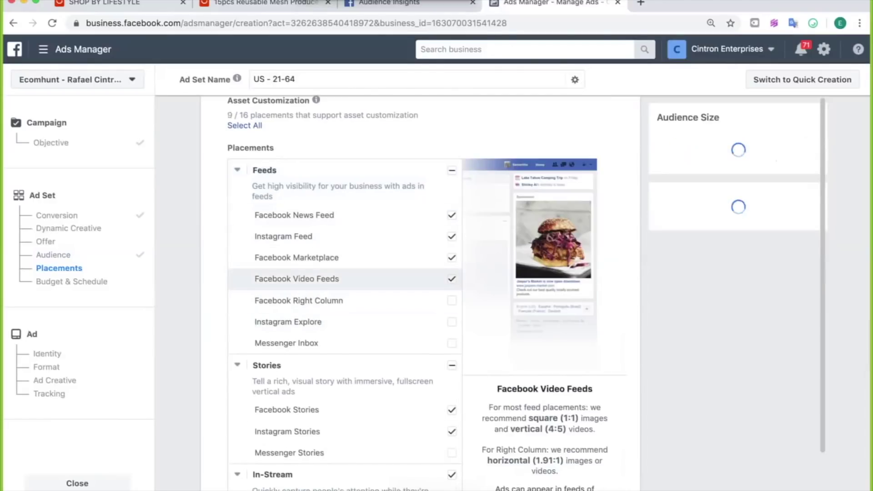
pyautogui.click(451, 278)
pyautogui.click(451, 257)
# Step: Remove the Facebook and Instagram Stories, In-Stream, Search and In-Article placements, keeping only Facebook News Feed and Instagram Feed
pyautogui.scroll(-3, 345, 237)
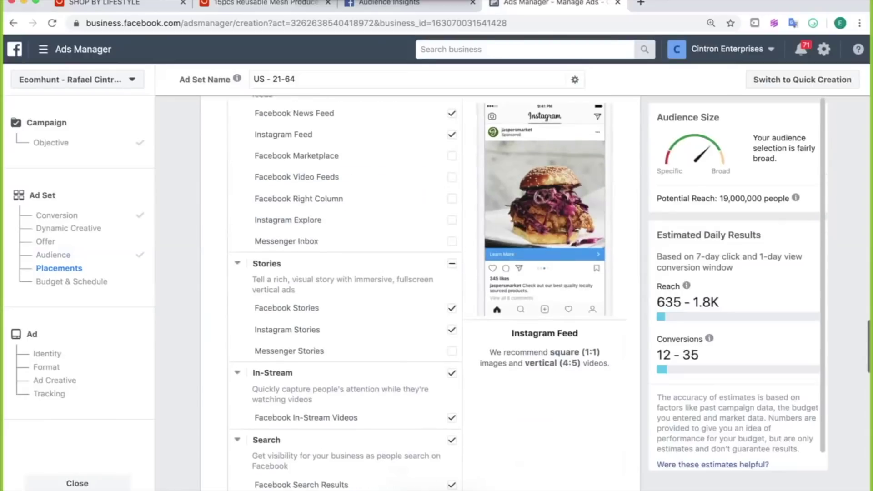
pyautogui.click(452, 329)
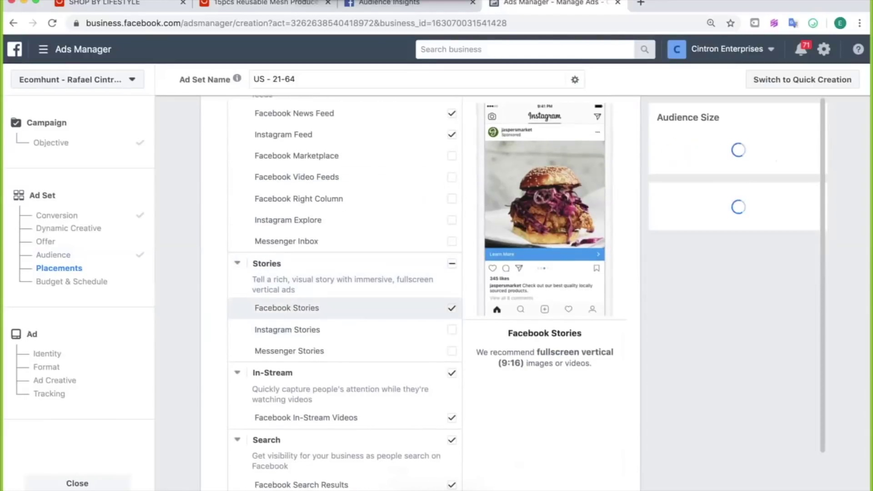
pyautogui.click(451, 308)
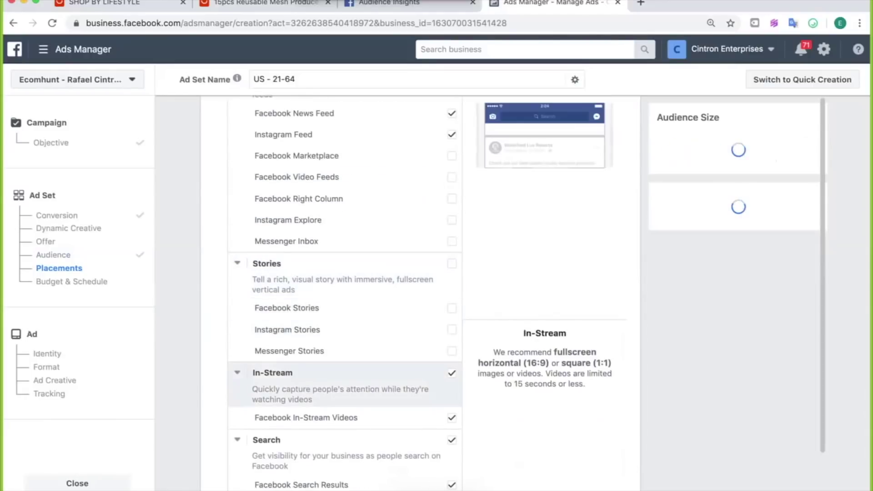
pyautogui.click(451, 373)
pyautogui.click(451, 439)
pyautogui.scroll(-5, 346, 282)
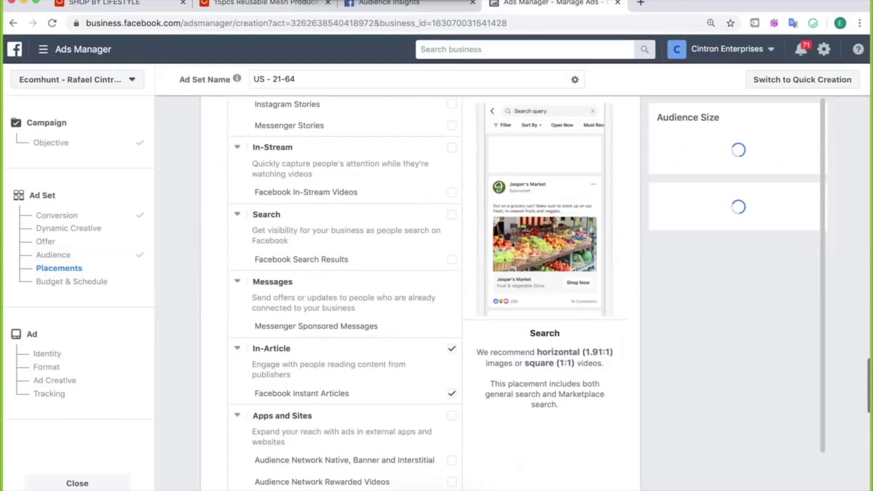
pyautogui.scroll(-1, 346, 282)
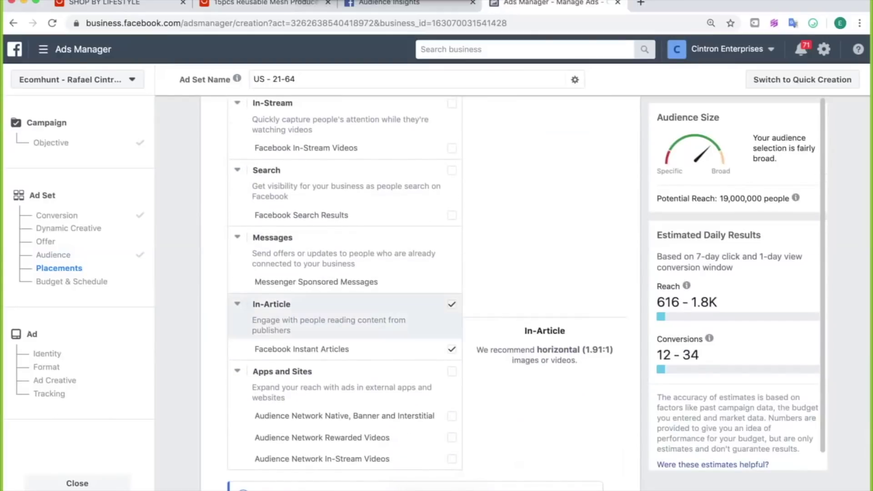
pyautogui.click(452, 304)
pyautogui.scroll(10, 451, 304)
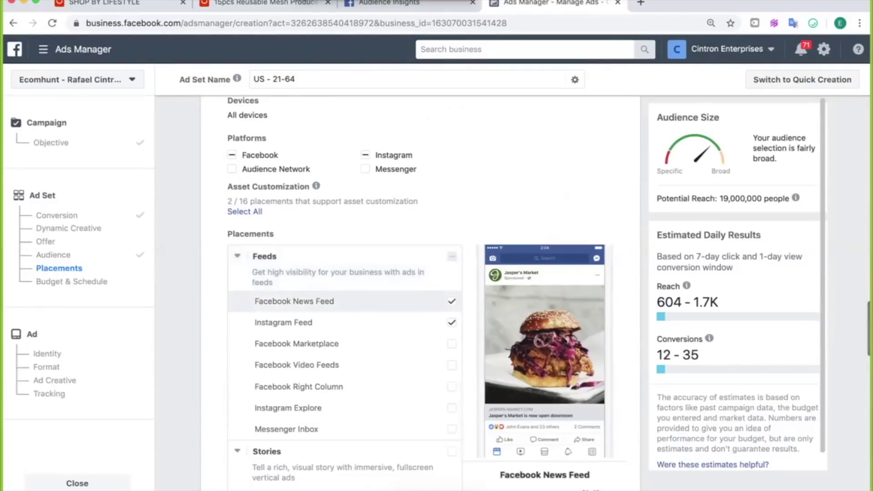
# Step: Set the ad set's daily budget to $10.00 in Budget & Schedule
pyautogui.scroll(-15, 346, 322)
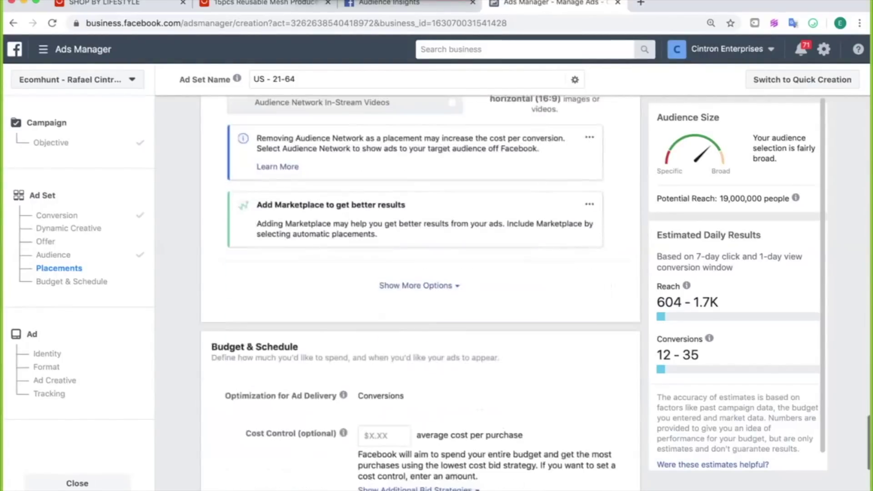
pyautogui.click(456, 307)
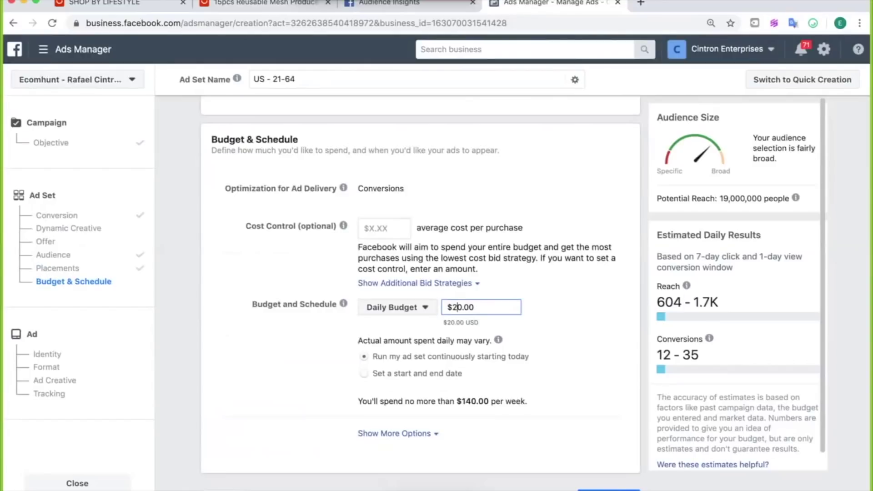
pyautogui.press('BackSpace')
pyautogui.write('1')
pyautogui.scroll(-1, 420, 293)
pyautogui.moveTo(452, 289); pyautogui.dragTo(473, 289)
pyautogui.click(564, 296)
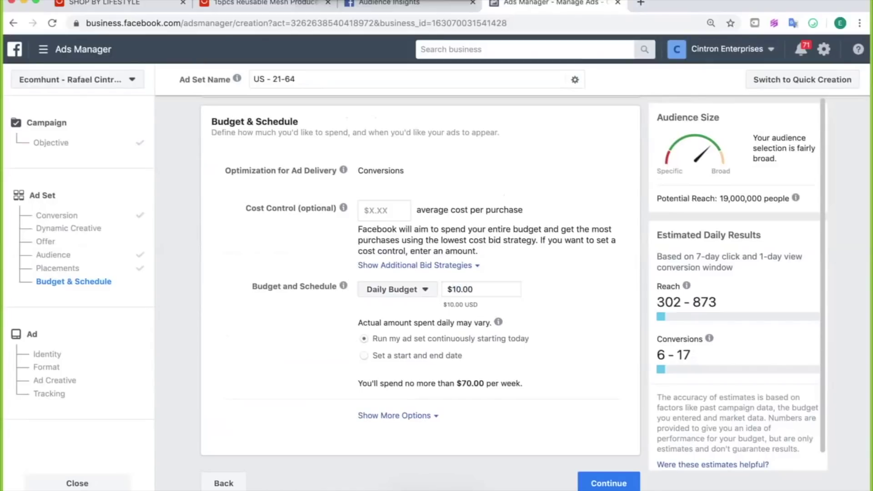
pyautogui.click(457, 289)
pyautogui.press('Tab')
# Step: Return to the campaign's objective settings, turn on Campaign Budget Optimization and view its explanation
pyautogui.scroll(20, 420, 409)
pyautogui.scroll(20, 420, 291)
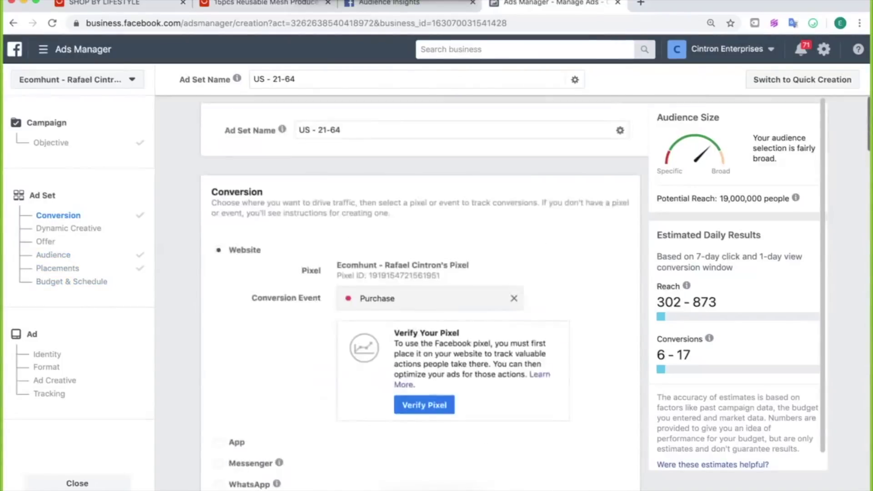
pyautogui.scroll(-10, 420, 295)
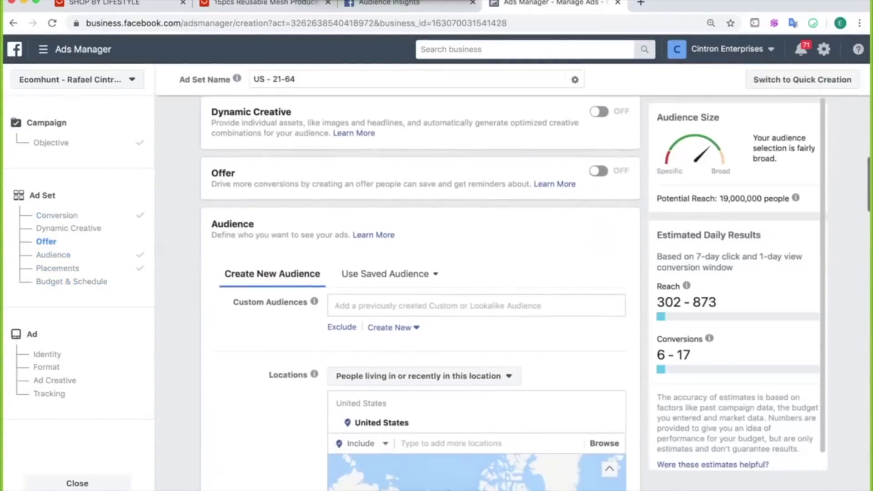
pyautogui.scroll(2, 420, 295)
pyautogui.moveTo(376, 144); pyautogui.dragTo(212, 123)
pyautogui.click(211, 123)
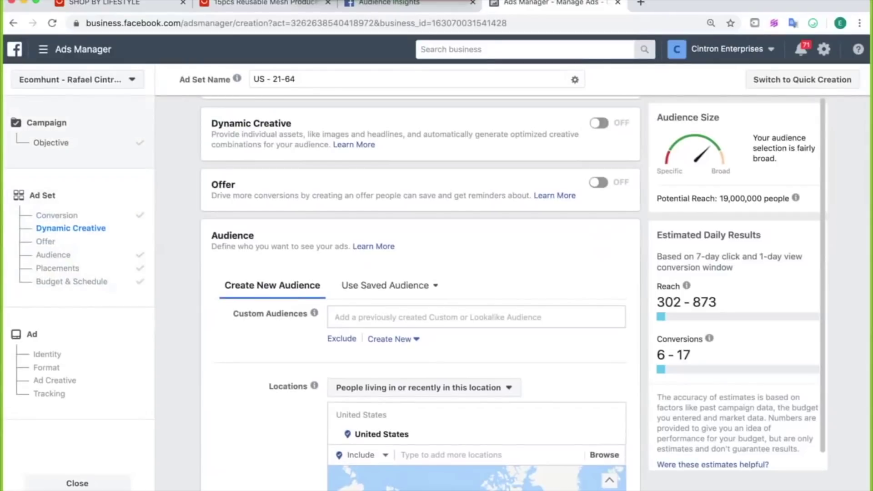
pyautogui.click(51, 142)
pyautogui.scroll(-8, 513, 291)
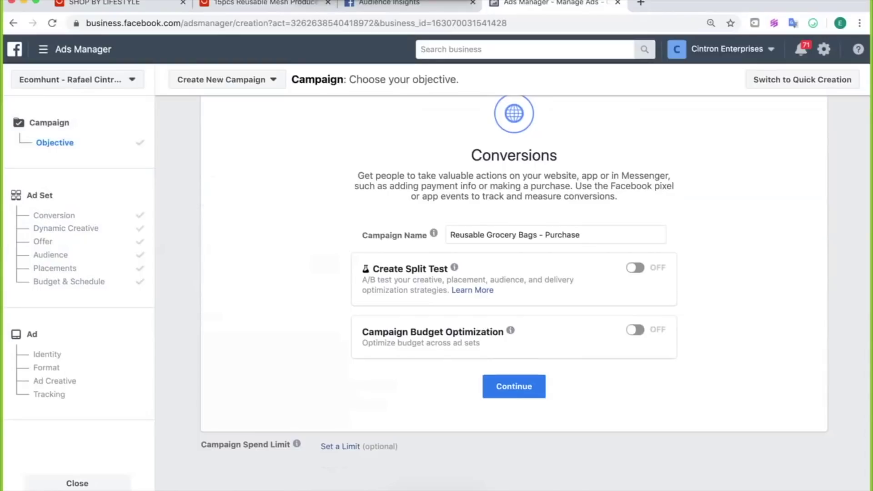
pyautogui.click(634, 329)
pyautogui.scroll(-2, 513, 291)
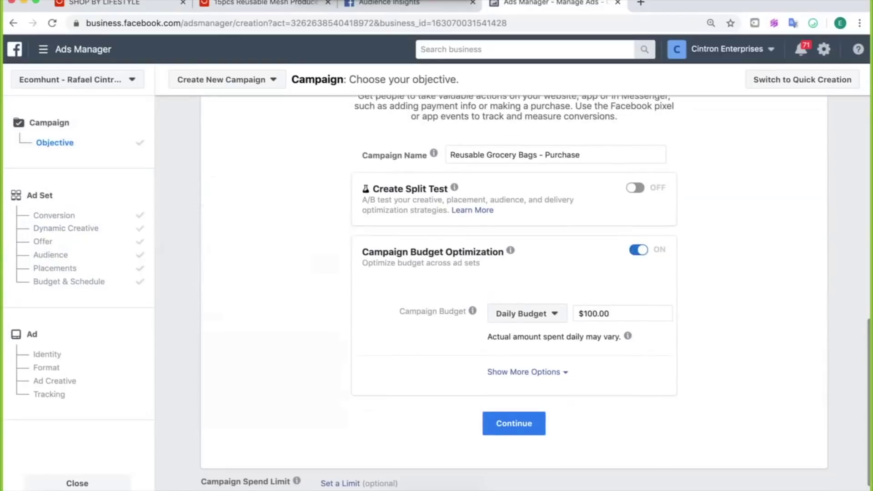
pyautogui.scroll(5, 574, 313)
pyautogui.scroll(-1, 574, 313)
pyautogui.hscroll(1, 574, 313)
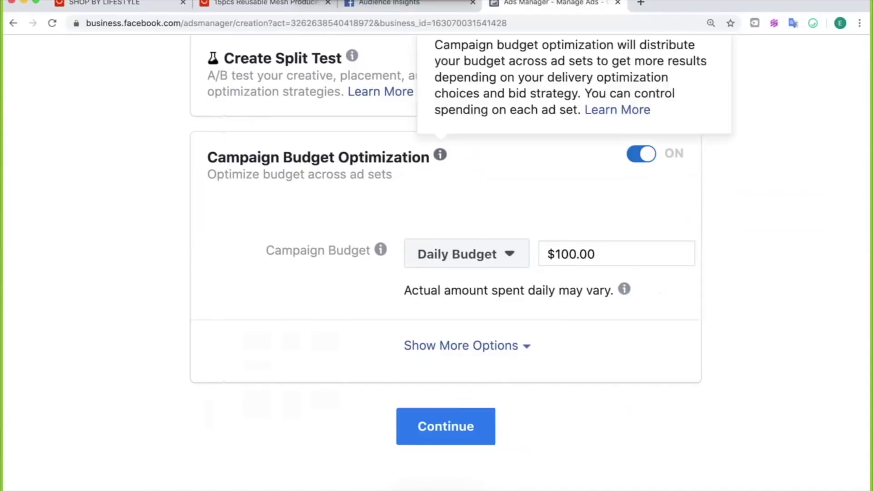
# Step: Set the campaign's daily budget to $50.00 under Campaign Budget Optimization
pyautogui.click(569, 254)
pyautogui.press('BackSpace')
pyautogui.press('BackSpace')
pyautogui.write('5')
pyautogui.press('Return')
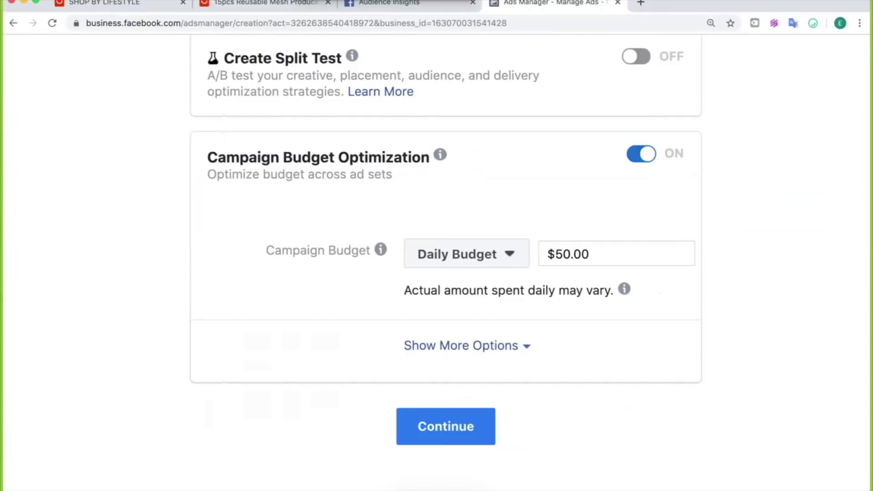
pyautogui.moveTo(547, 253); pyautogui.dragTo(590, 255)
pyautogui.press('Return')
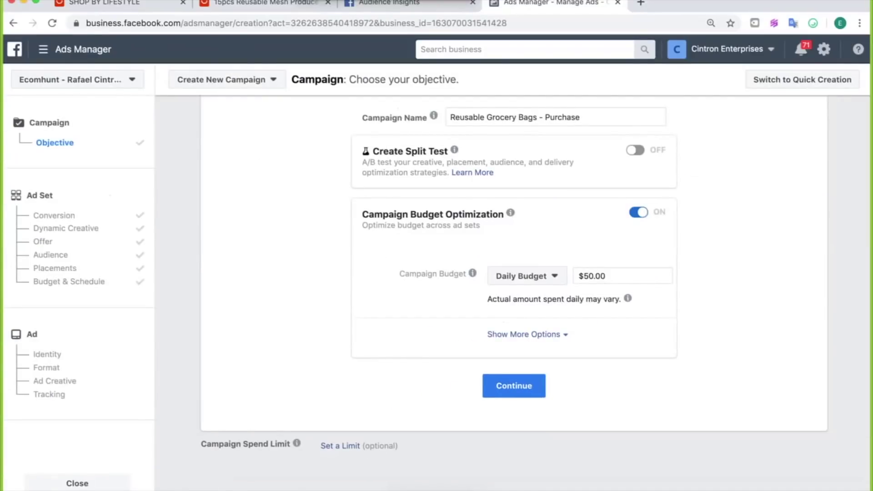
# Step: Turn off Campaign Budget Optimization and continue to the ad set settings
pyautogui.moveTo(363, 214); pyautogui.dragTo(506, 214)
pyautogui.click(510, 213)
pyautogui.doubleClick(595, 276)
pyautogui.doubleClick(594, 276)
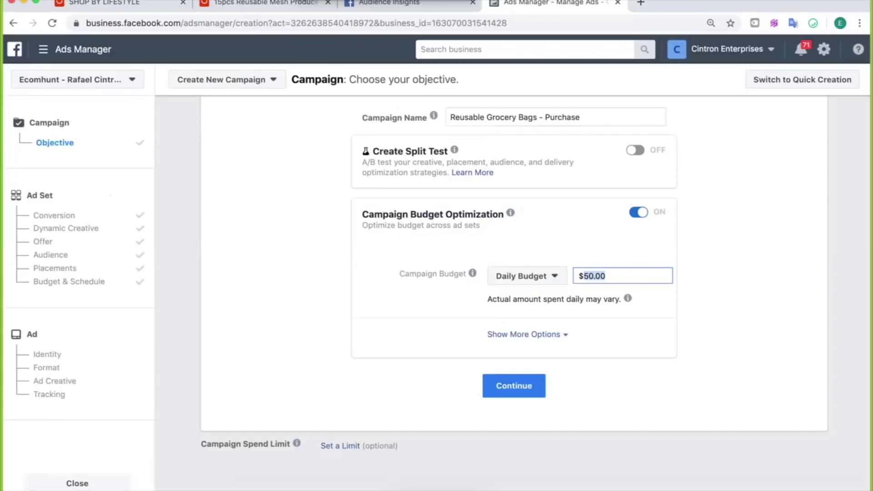
pyautogui.press('Tab')
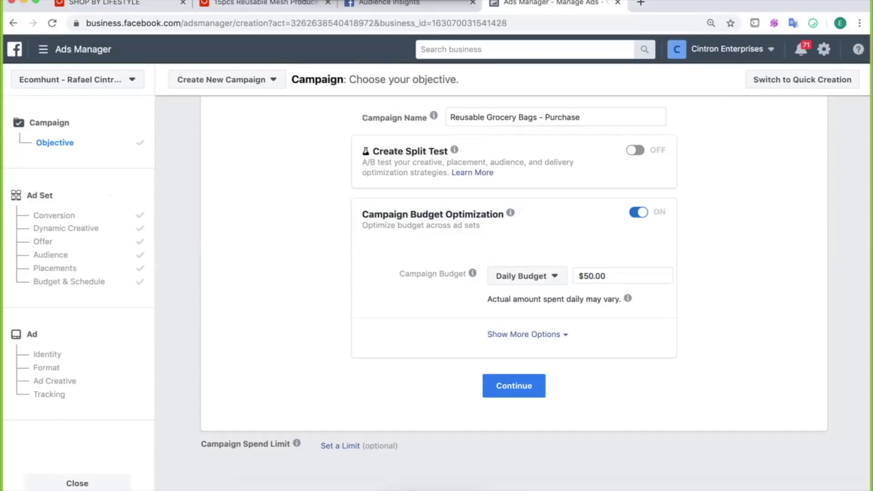
pyautogui.click(638, 212)
pyautogui.click(513, 385)
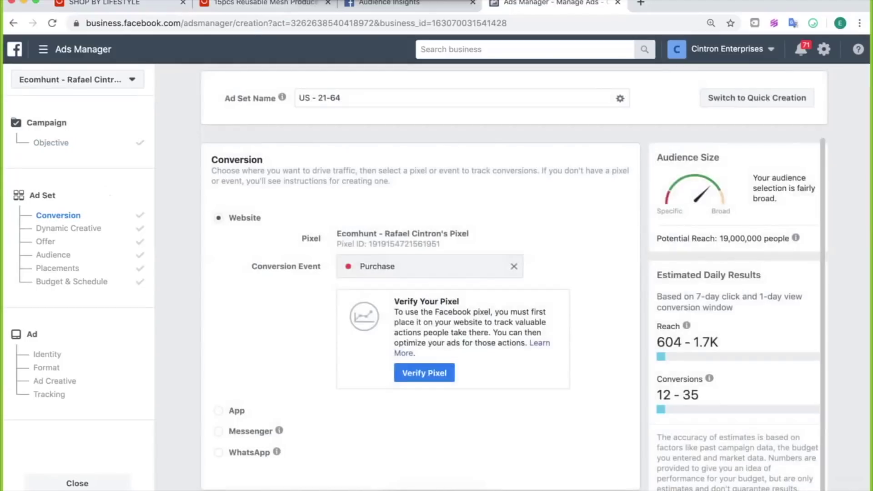
# Step: Set the daily budget at ad set level to $10.00, leaving cost control empty
pyautogui.scroll(-20, 420, 291)
pyautogui.click(457, 289)
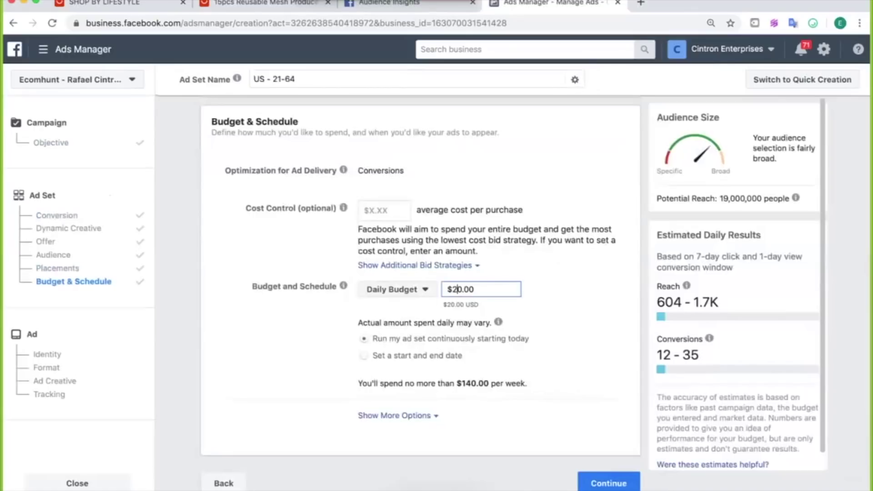
pyautogui.press('BackSpace')
pyautogui.write('1')
pyautogui.press('Tab')
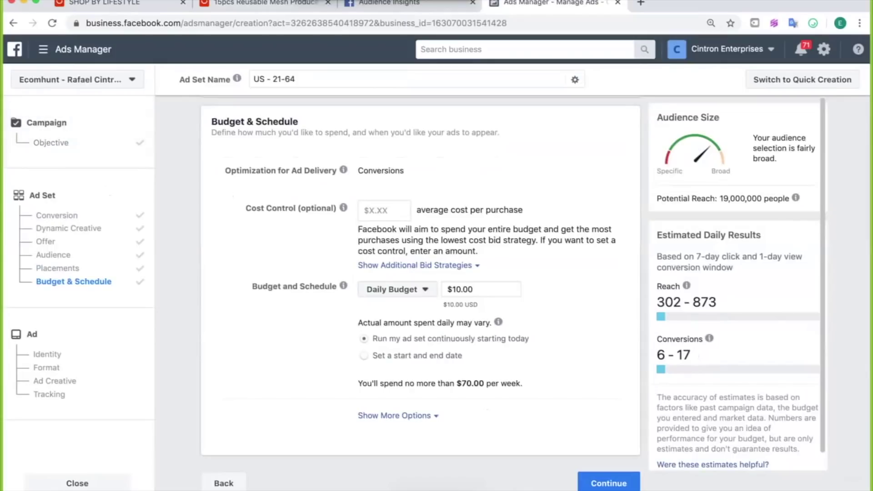
# Step: Review the ad set's settings, and switch to Audience Insights to examine the age and gender demographics of the grocery store audience
pyautogui.scroll(20, 420, 290)
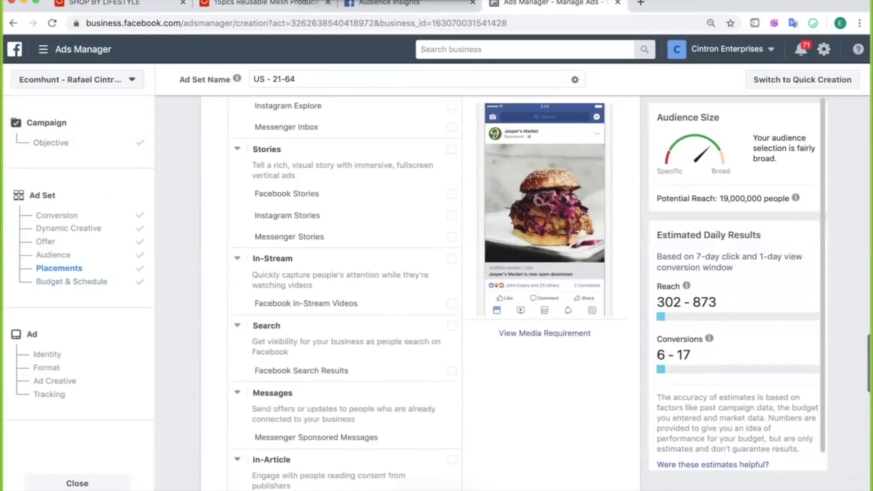
pyautogui.scroll(10, 420, 295)
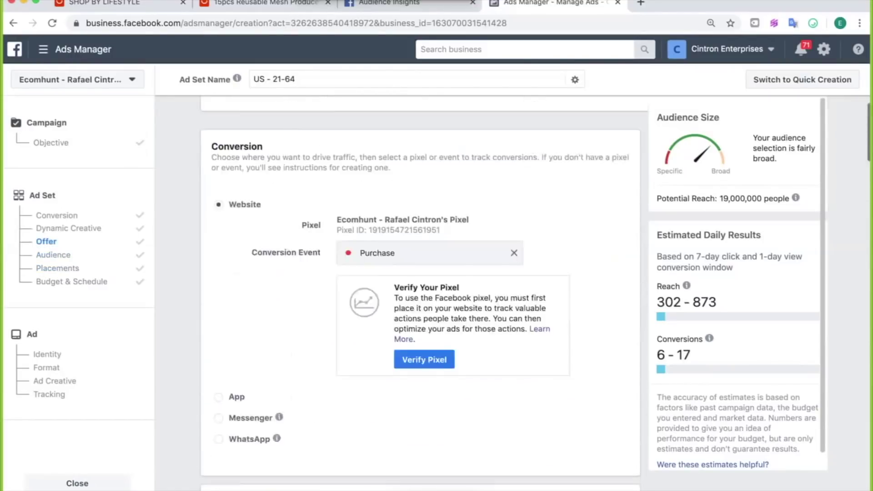
pyautogui.scroll(-10, 420, 295)
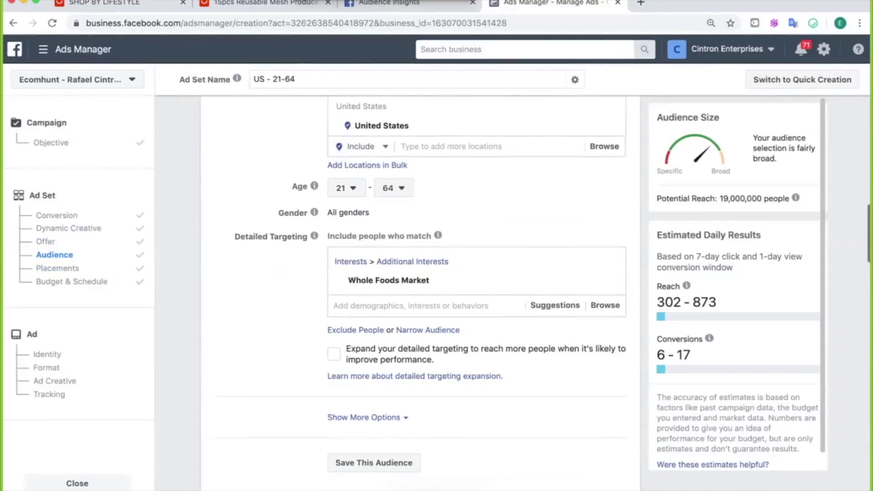
pyautogui.scroll(-5, 420, 293)
pyautogui.scroll(10, 420, 293)
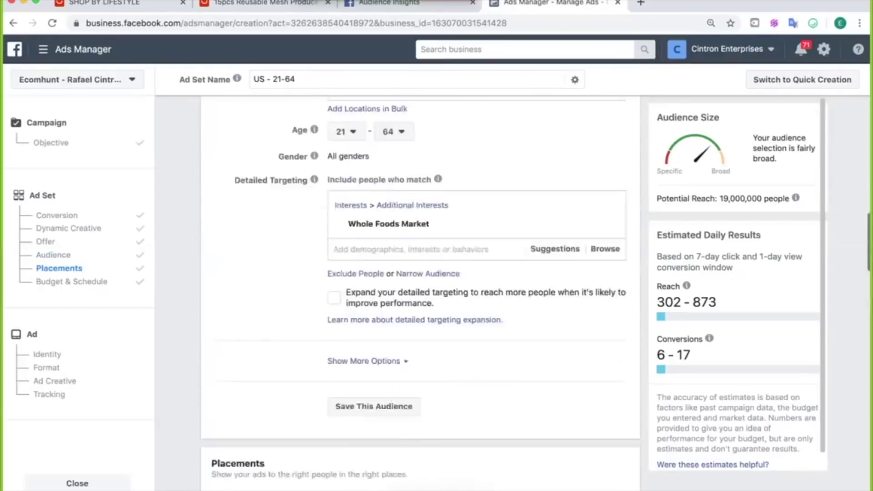
pyautogui.click(386, 3)
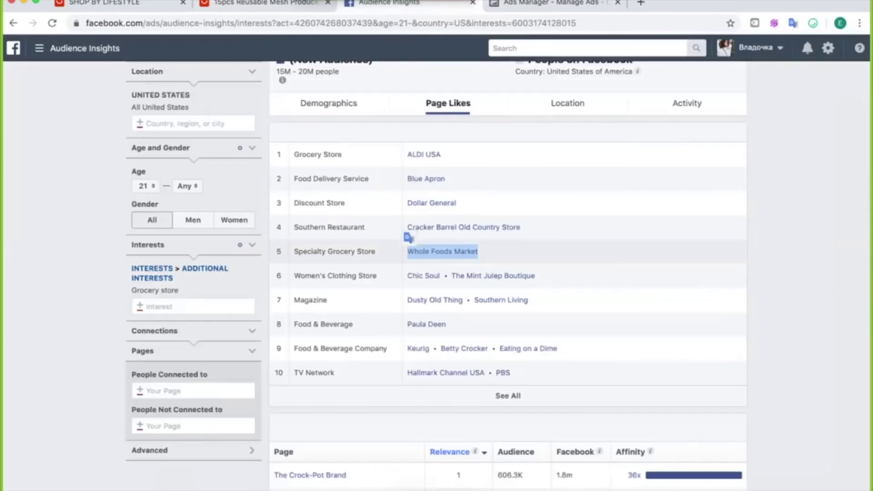
pyautogui.click(328, 155)
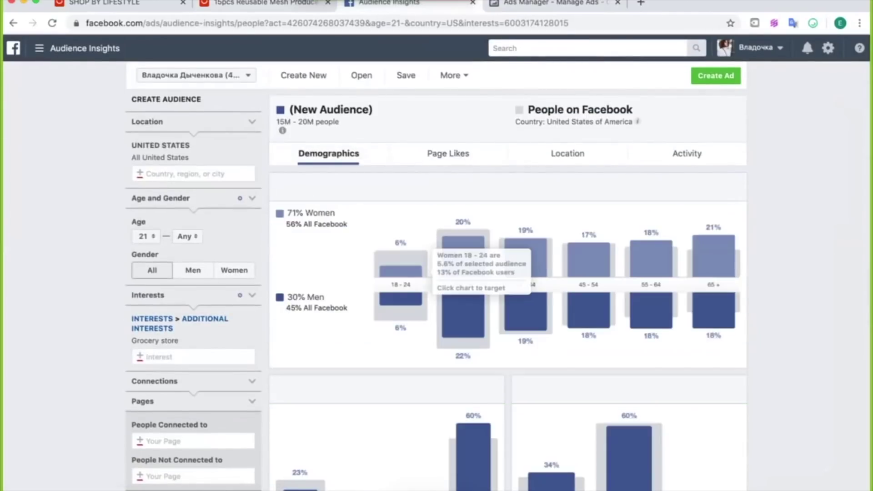
# Step: Switch back to Ads Manager and restrict the ad set audience's gender to Women
pyautogui.click(545, 4)
pyautogui.scroll(-7, 420, 293)
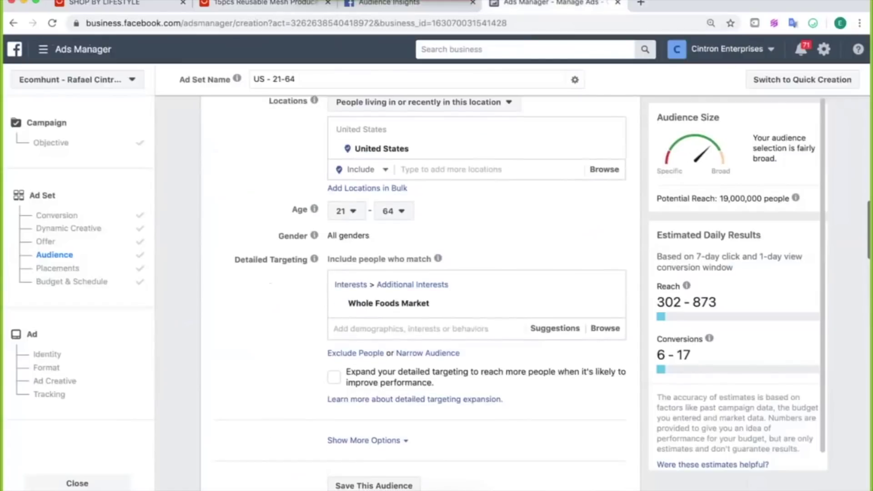
pyautogui.scroll(-5, 420, 294)
pyautogui.scroll(15, 420, 293)
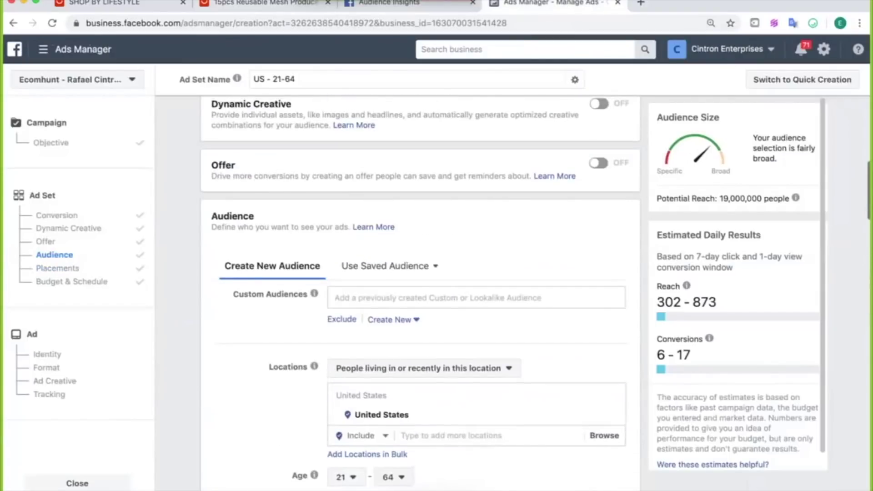
pyautogui.scroll(-8, 420, 293)
pyautogui.click(400, 213)
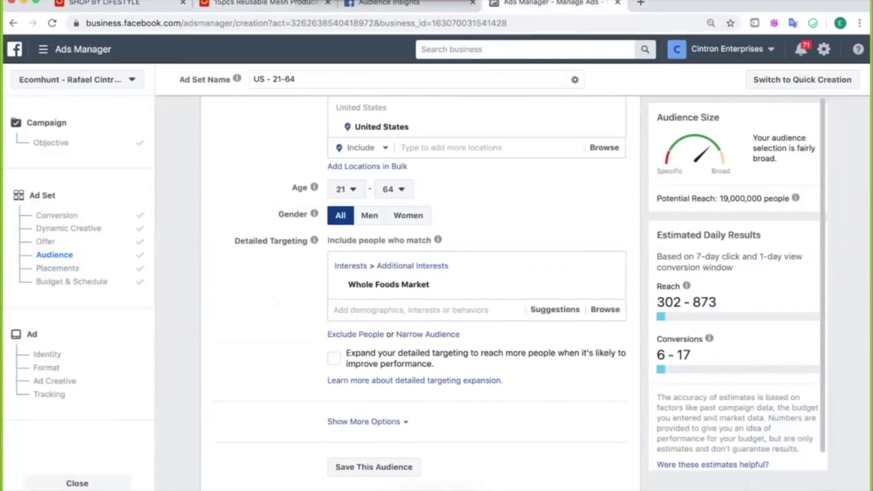
pyautogui.click(406, 215)
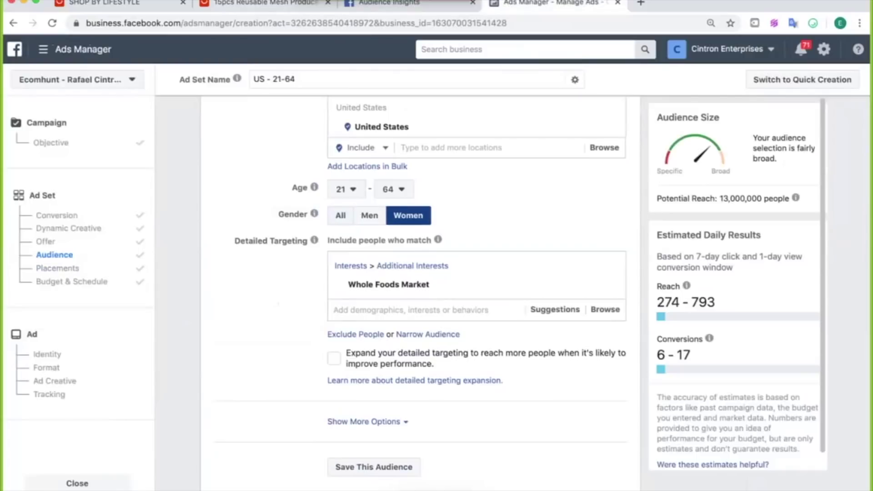
# Step: Check the potential reach of the women-only audience and switch to Keynote
pyautogui.moveTo(719, 198); pyautogui.dragTo(761, 198)
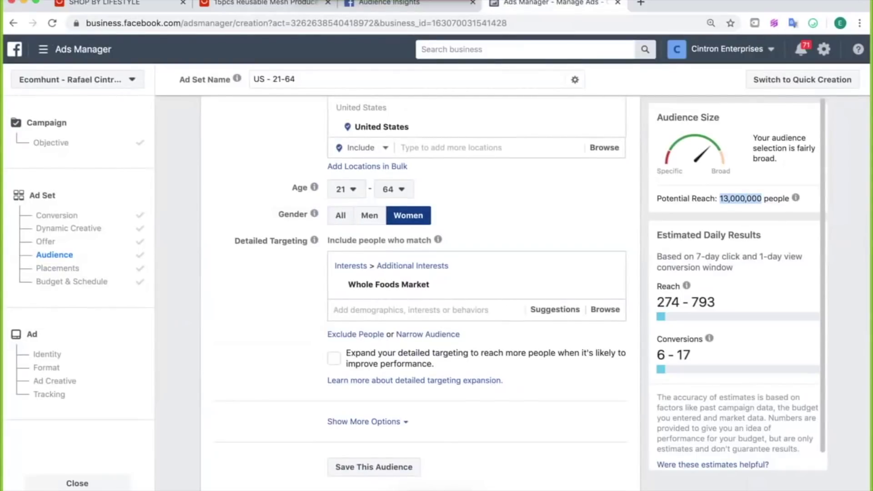
pyautogui.click(762, 198)
pyautogui.scroll(-1, 736, 282)
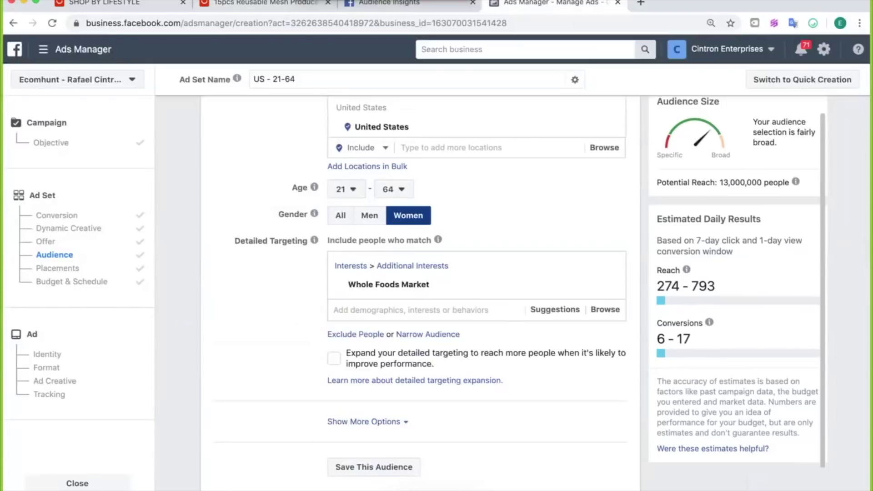
pyautogui.click(426, 487)
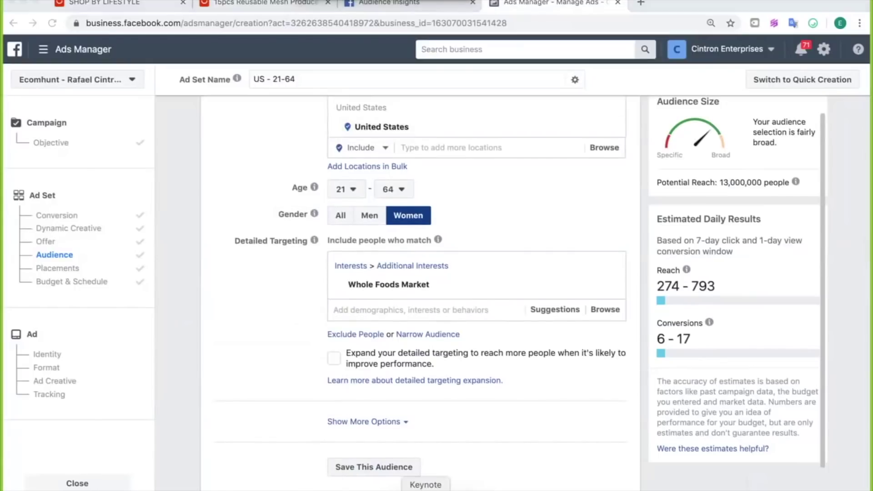
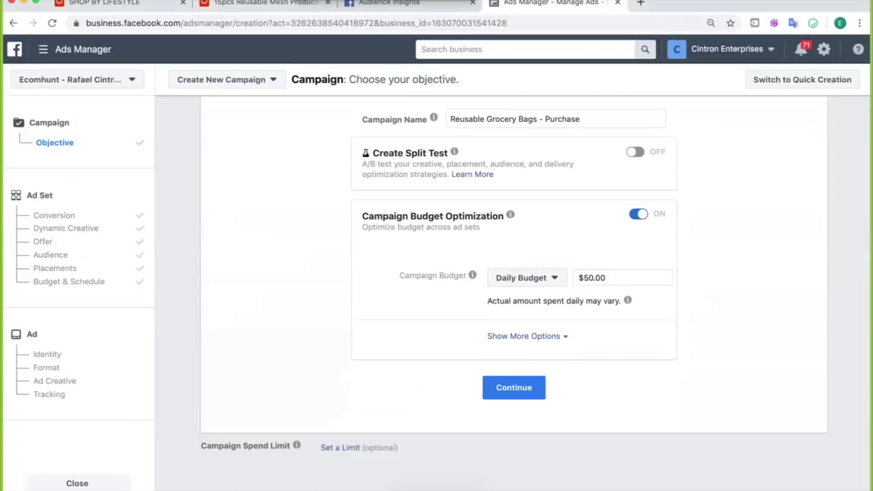
# Step: Set the campaign's daily budget under Campaign Budget Optimization to $25.00 and continue to the ad set settings
pyautogui.press('BackSpace')
pyautogui.press('BackSpace')
pyautogui.write('35')
pyautogui.press('BackSpace')
pyautogui.press('BackSpace')
pyautogui.write('25')
pyautogui.press('Tab')
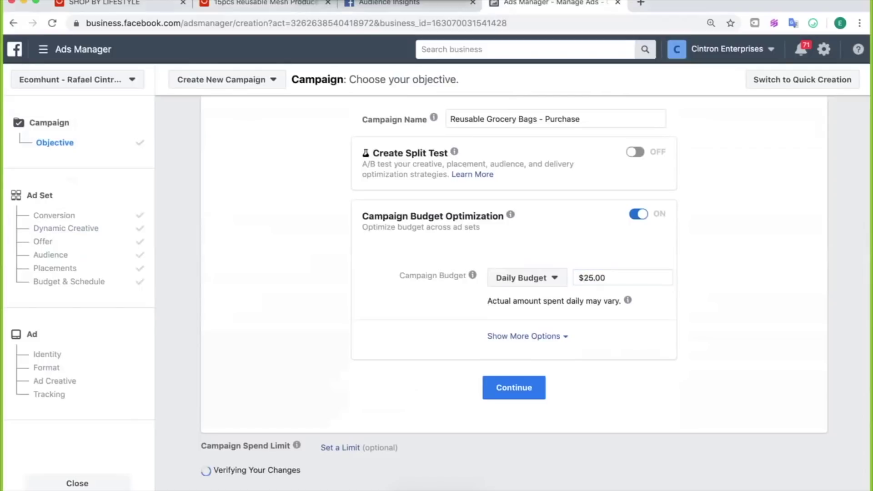
pyautogui.click(514, 387)
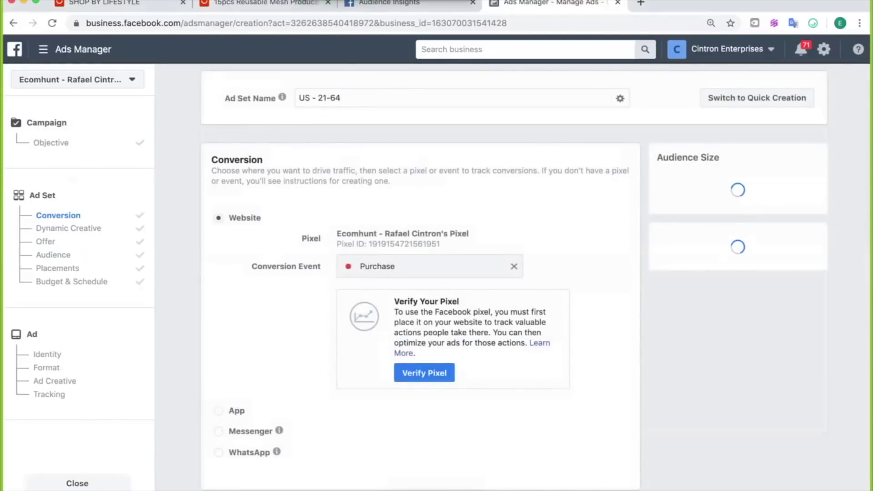
# Step: Review the ad set's audience and spending controls, and consult the Campaign Budget Optimization Testing slide in Keynote before returning to Ads Manager
pyautogui.scroll(-15, 420, 277)
pyautogui.scroll(-20, 421, 277)
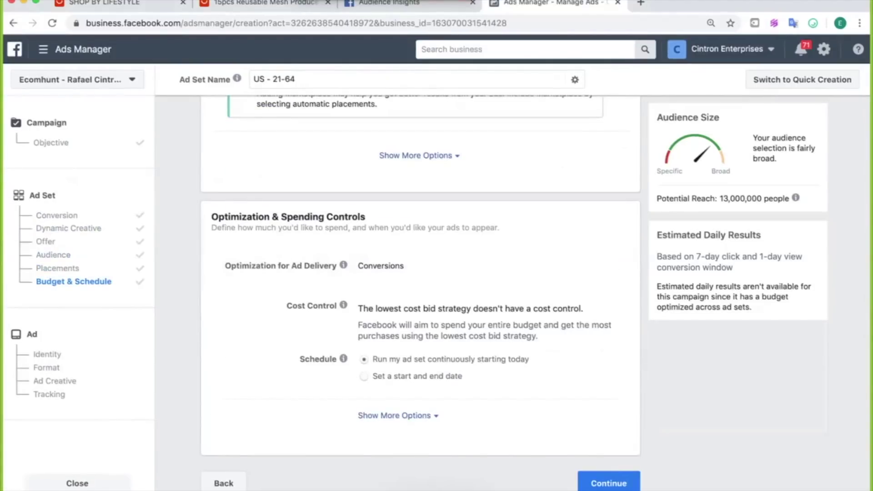
pyautogui.click(426, 488)
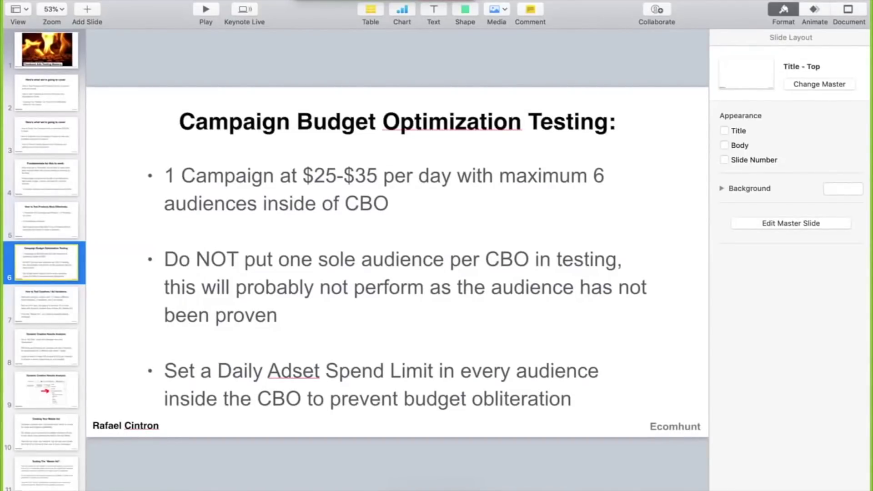
pyautogui.click(446, 487)
pyautogui.scroll(10, 421, 291)
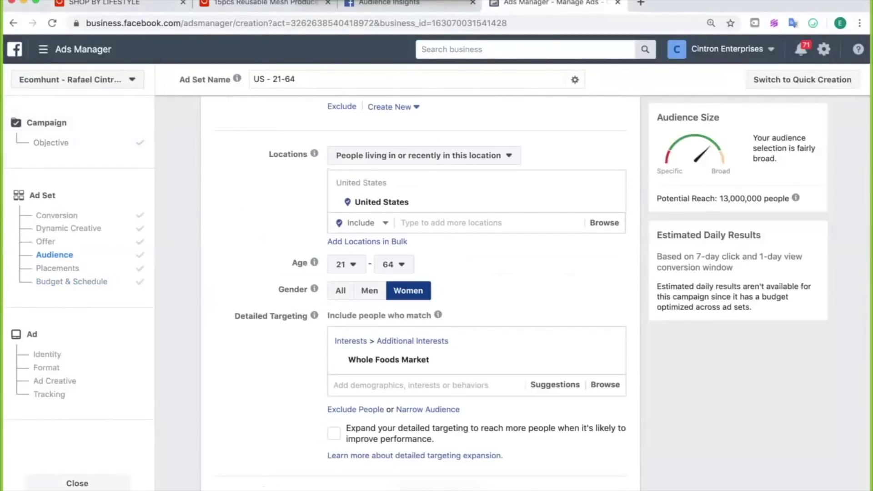
pyautogui.scroll(-15, 420, 290)
pyautogui.scroll(-6, 420, 291)
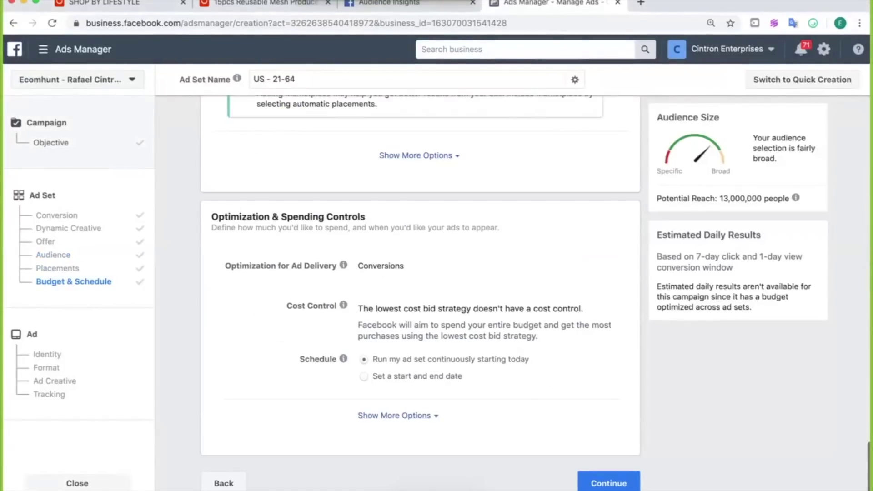
# Step: Review the campaign's budget settings and look through the ad-level sections from Identity to Tracking
pyautogui.click(51, 142)
pyautogui.scroll(-6, 421, 255)
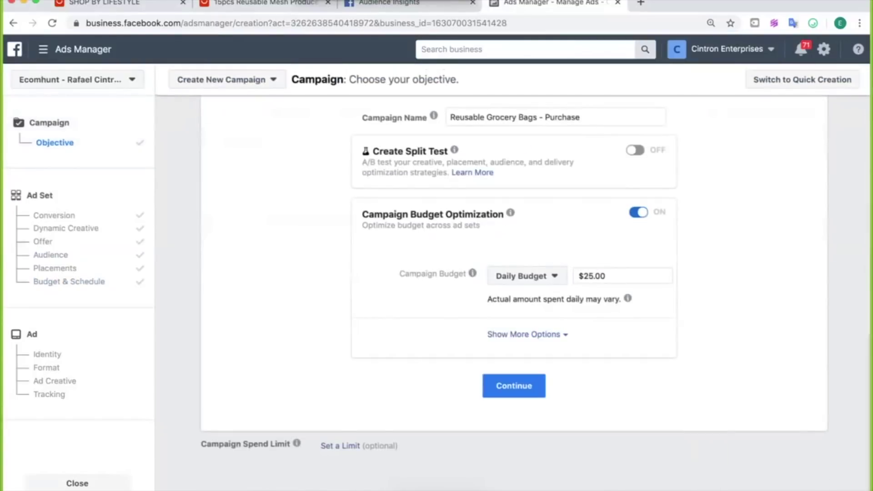
pyautogui.click(46, 354)
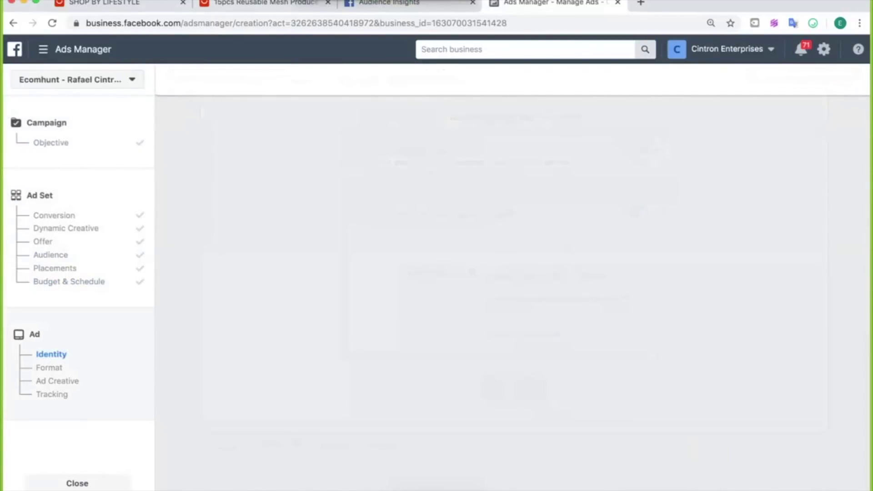
pyautogui.scroll(-15, 421, 291)
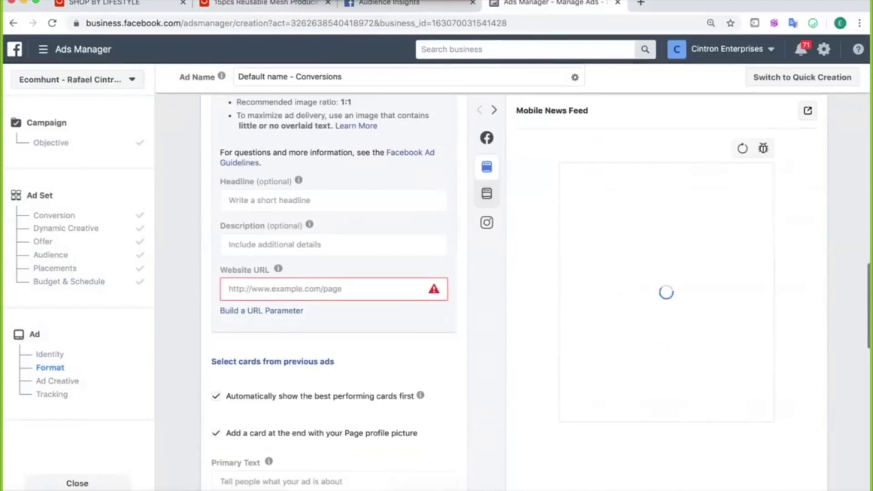
pyautogui.scroll(-13, 332, 272)
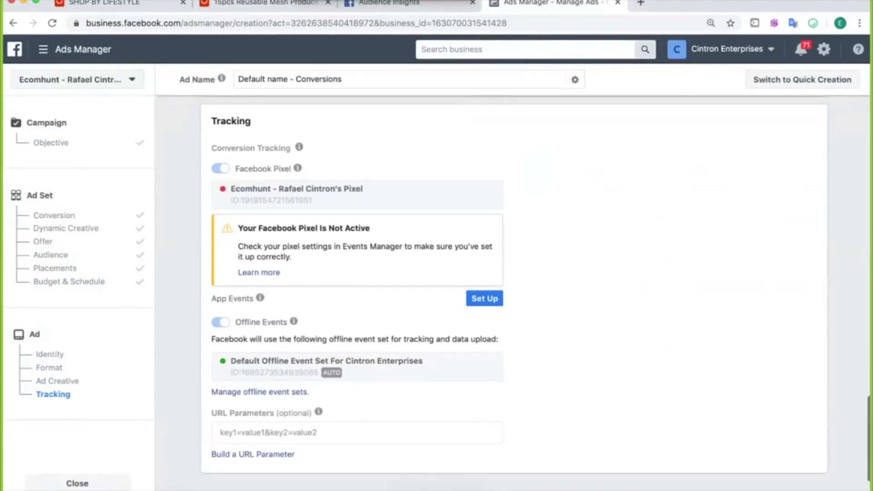
pyautogui.scroll(-2, 513, 291)
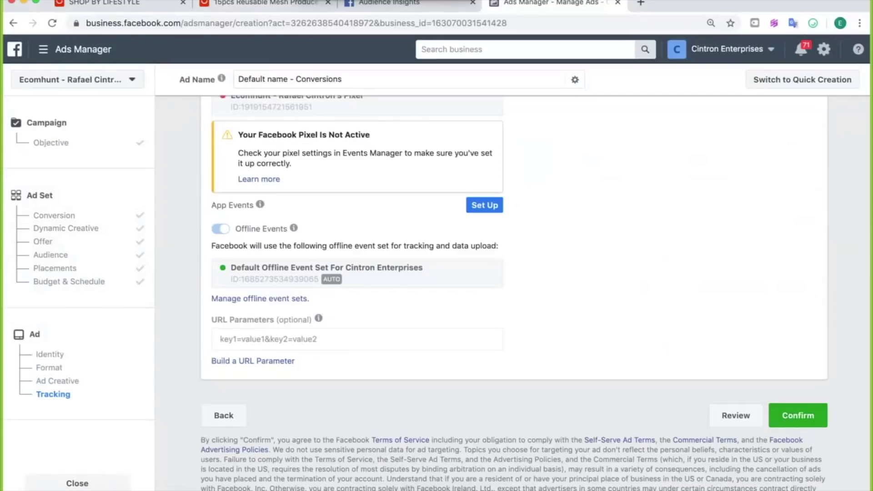
# Step: Return to the campaign objective page, examine the Campaign Budget Optimization setting, and switch to the testing slide in Keynote
pyautogui.click(51, 143)
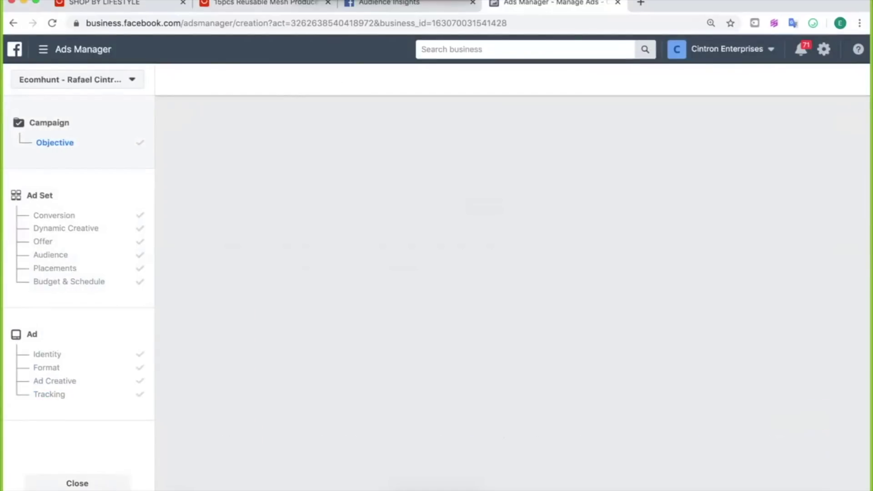
pyautogui.scroll(-10, 509, 252)
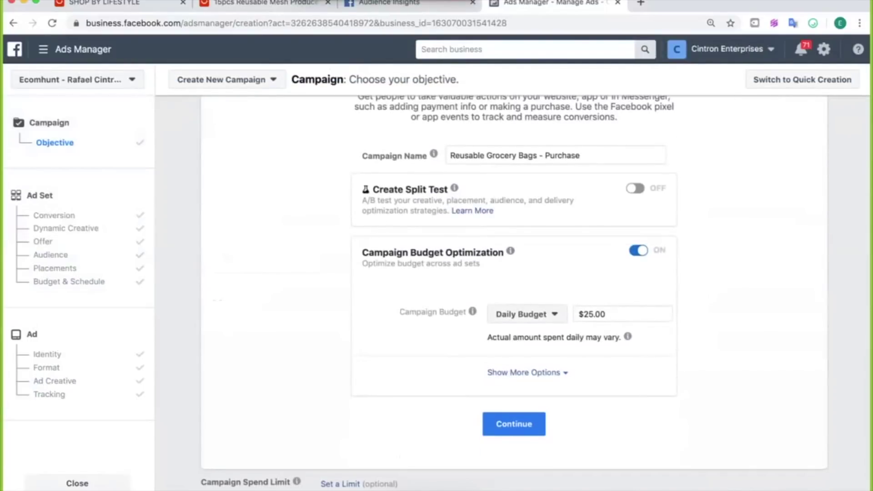
pyautogui.moveTo(362, 252); pyautogui.dragTo(505, 253)
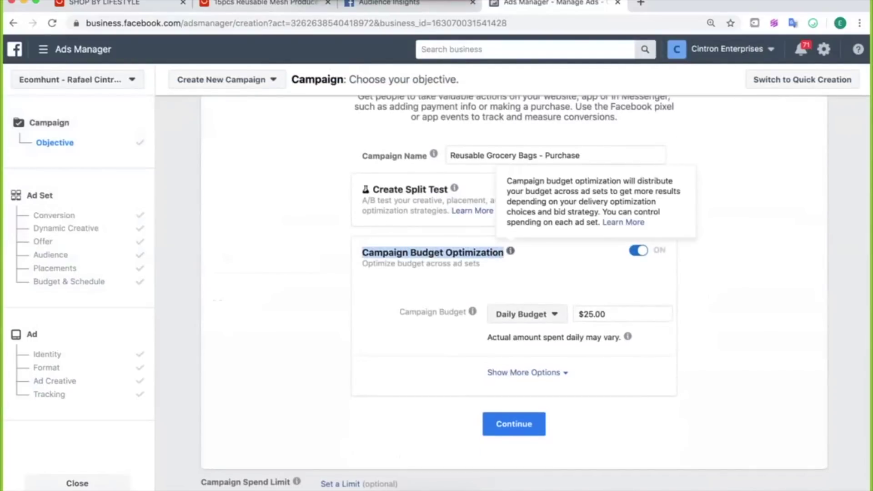
pyautogui.click(504, 252)
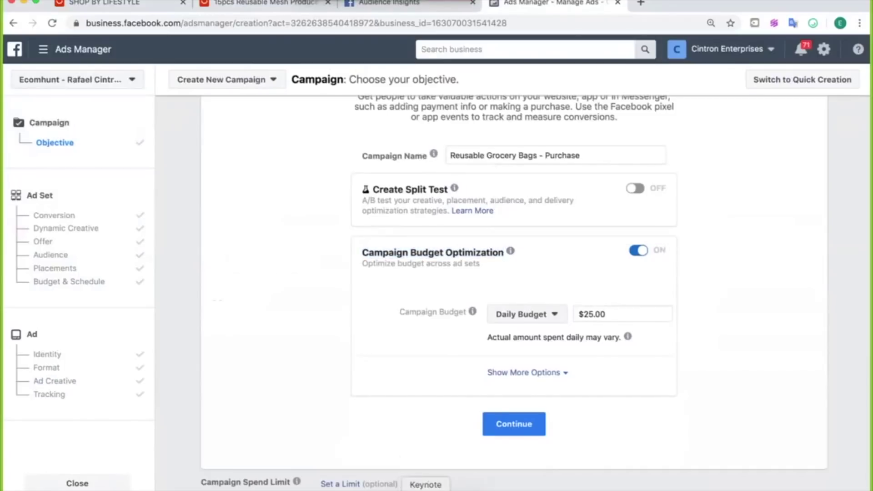
pyautogui.click(426, 489)
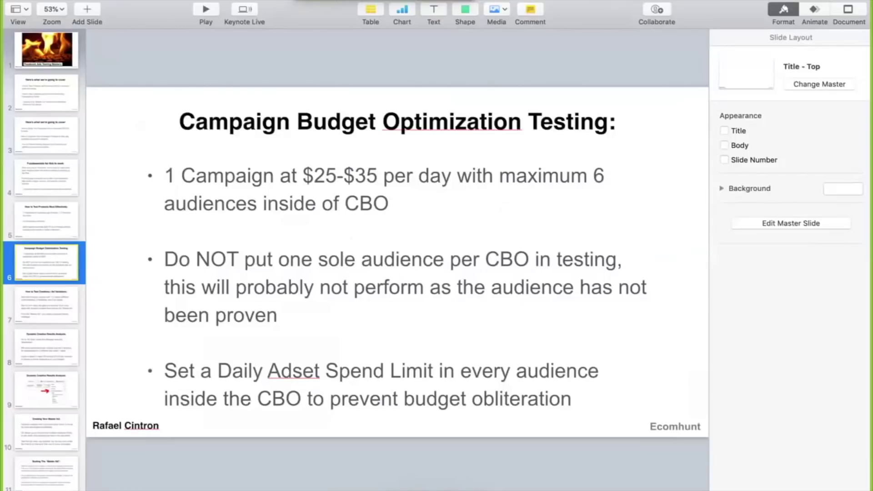
# Step: Switch back to Ads Manager, set the campaign's daily budget to $50, and continue to the ad set settings
pyautogui.click(436, 489)
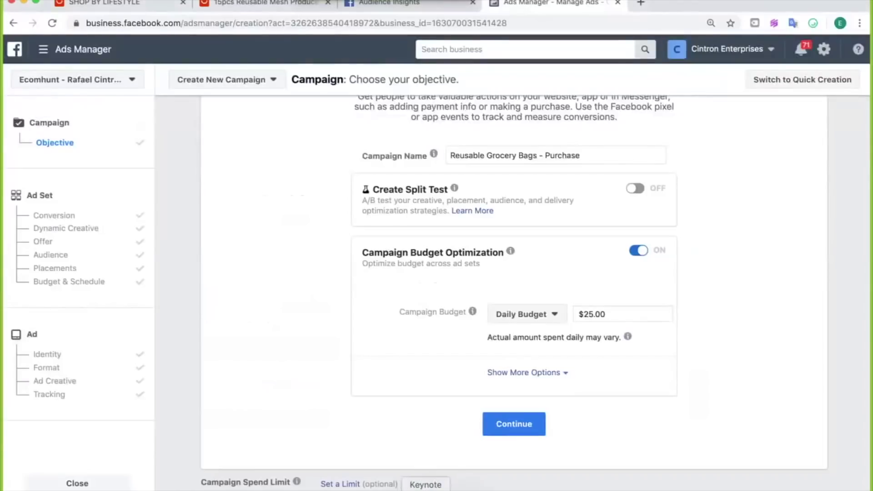
pyautogui.doubleClick(585, 314)
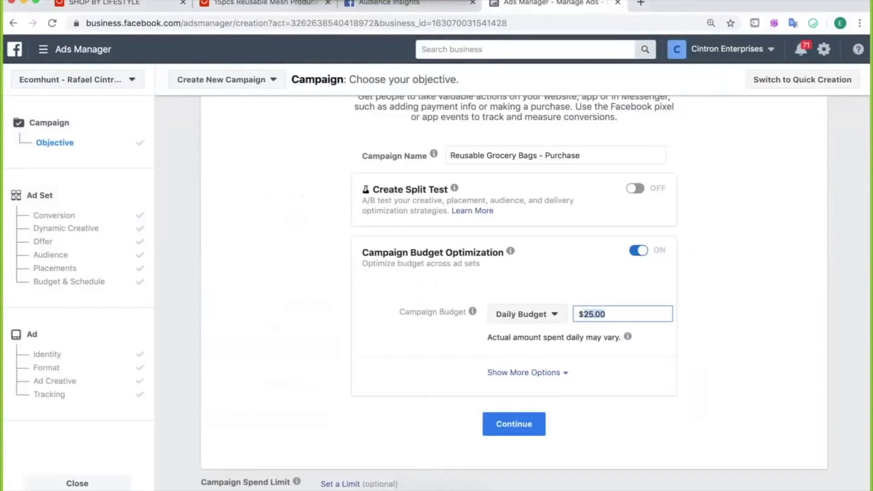
pyautogui.write('50')
pyautogui.click(514, 423)
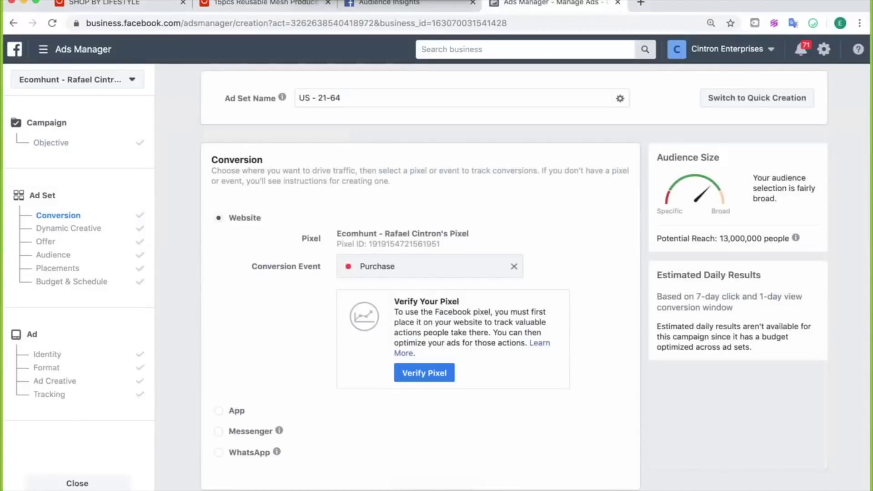
# Step: Expand the additional options of the ad set's Optimization & Spending Controls section
pyautogui.scroll(-20, 420, 291)
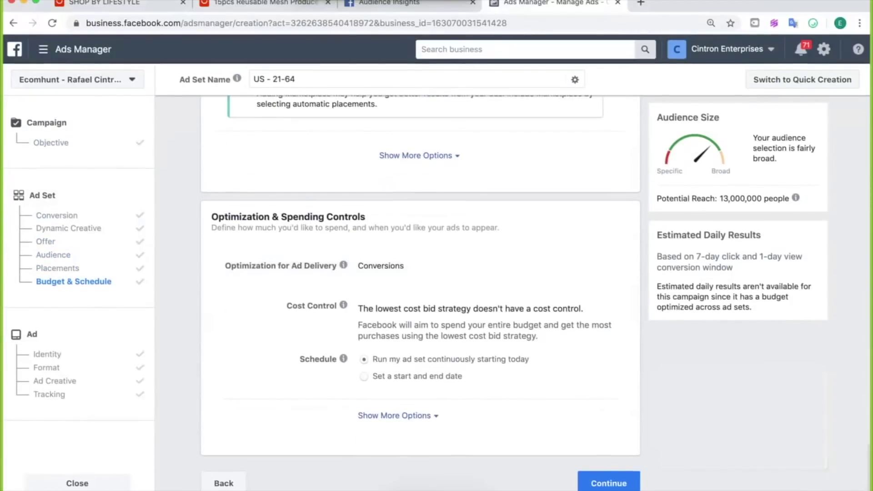
pyautogui.scroll(-3, 386, 109)
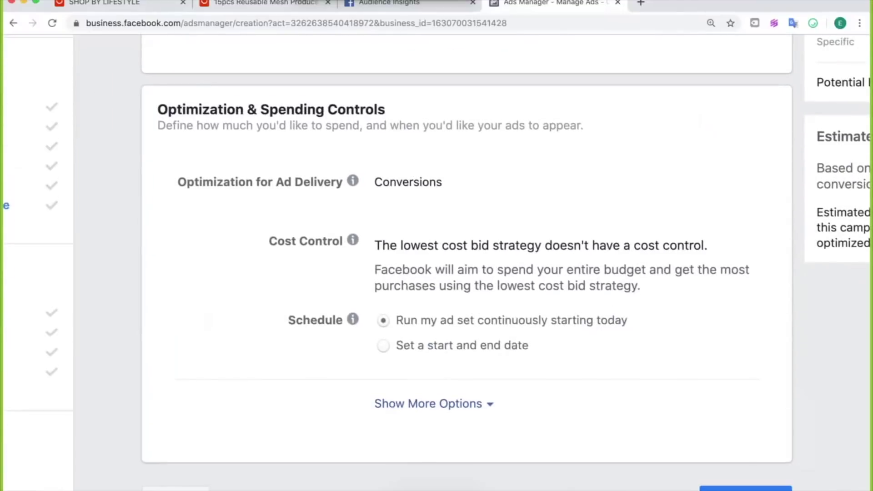
pyautogui.moveTo(387, 109); pyautogui.dragTo(156, 109)
pyautogui.tripleClick(292, 109)
pyautogui.moveTo(386, 109); pyautogui.dragTo(156, 109)
pyautogui.click(157, 110)
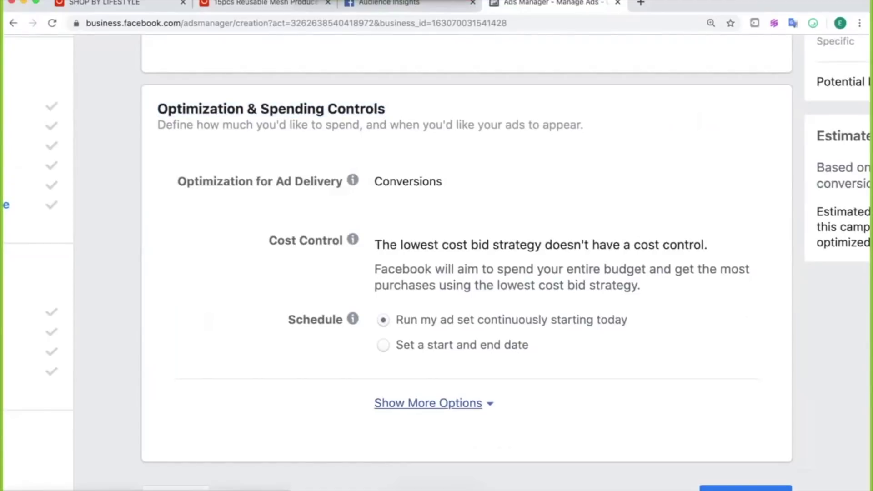
pyautogui.click(428, 403)
pyautogui.scroll(-4, 454, 300)
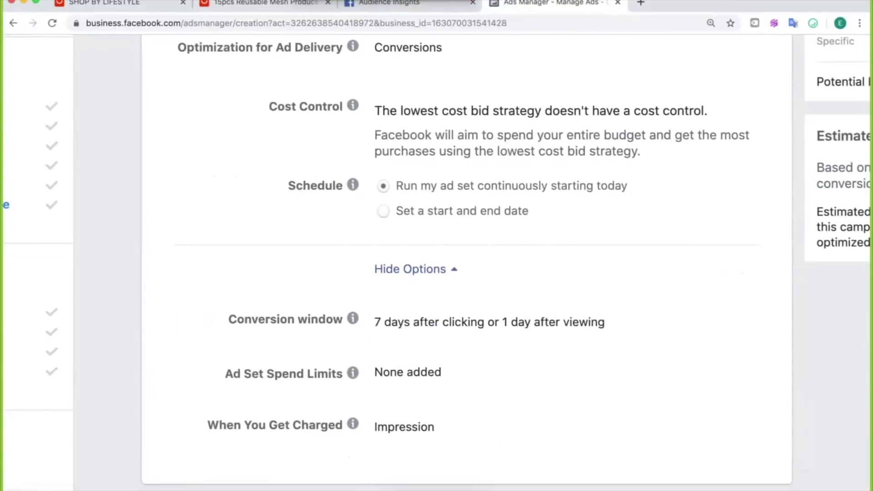
# Step: Open the Ad Set Spend Limits setting for editing
pyautogui.moveTo(225, 353); pyautogui.dragTo(344, 350)
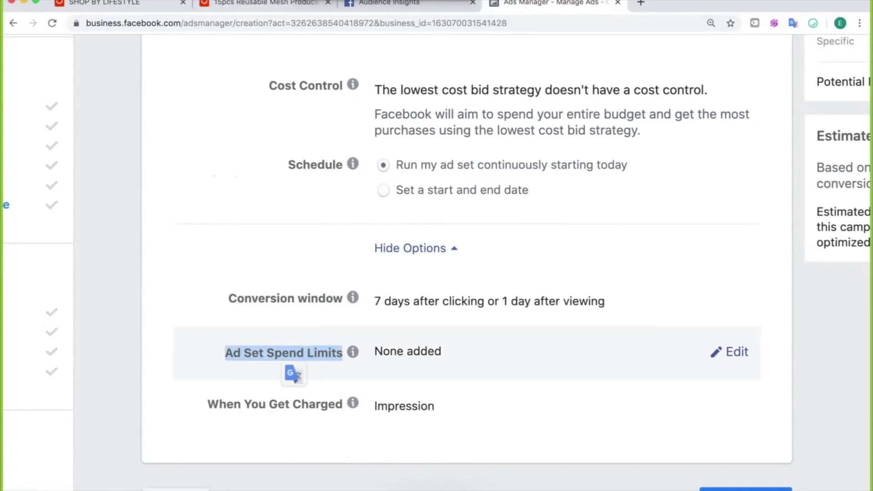
pyautogui.click(353, 353)
pyautogui.click(736, 352)
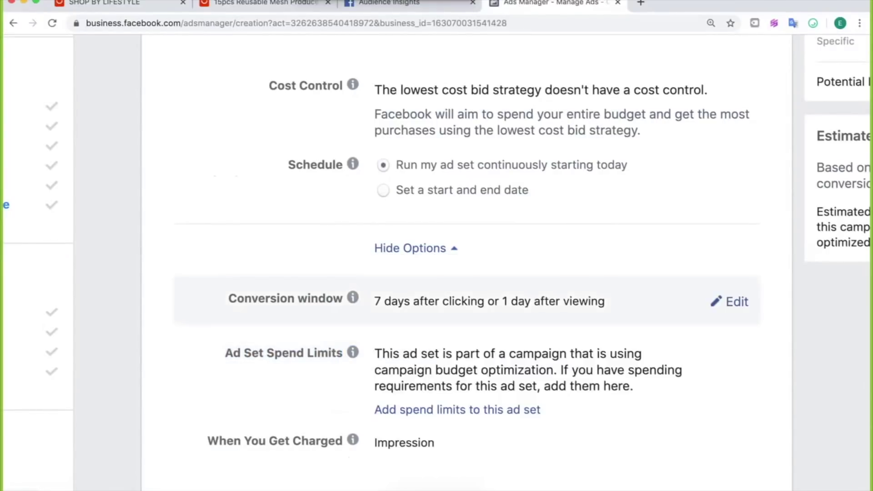
# Step: Read the campaign budget optimization note under Ad Set Spend Limits and add spend limits to this ad set
pyautogui.scroll(-2, 466, 282)
pyautogui.moveTo(374, 316)
pyautogui.mouseDown()
pyautogui.moveTo(552, 315)
pyautogui.moveTo(374, 331)
pyautogui.mouseUp()
pyautogui.click(552, 316)
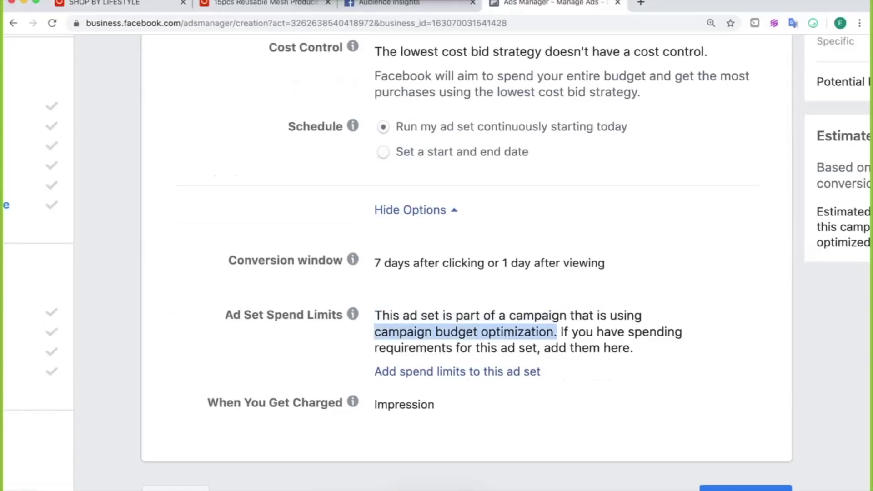
pyautogui.doubleClick(456, 332)
pyautogui.click(456, 332)
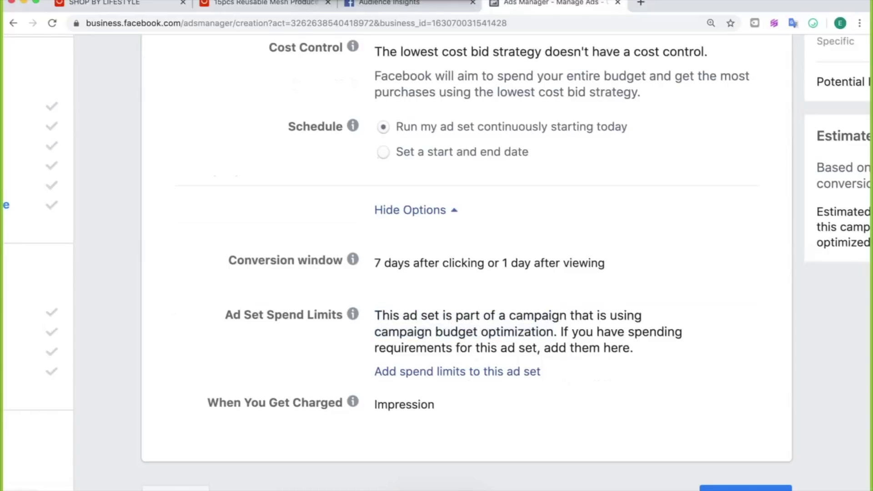
pyautogui.moveTo(557, 331); pyautogui.dragTo(374, 316)
pyautogui.click(374, 315)
pyautogui.scroll(-1, 457, 342)
pyautogui.click(456, 342)
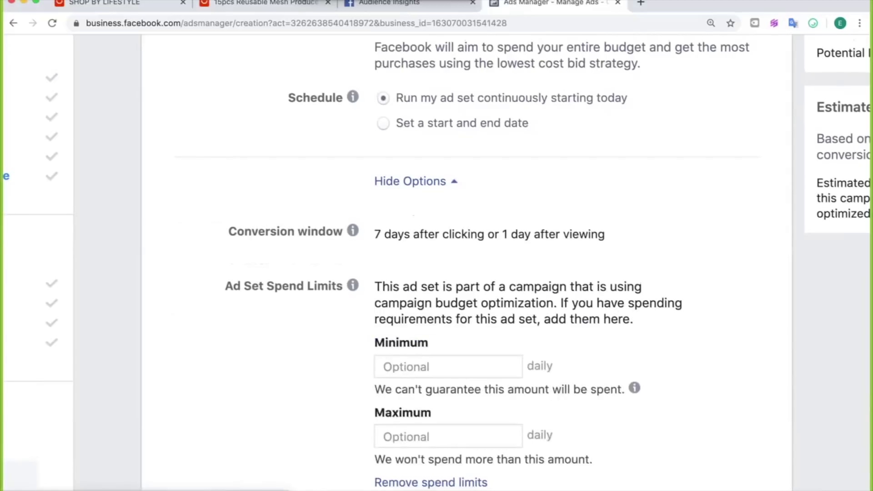
# Step: Set the ad set's minimum daily spend limit to $5.00
pyautogui.scroll(-5, 467, 263)
pyautogui.click(406, 227)
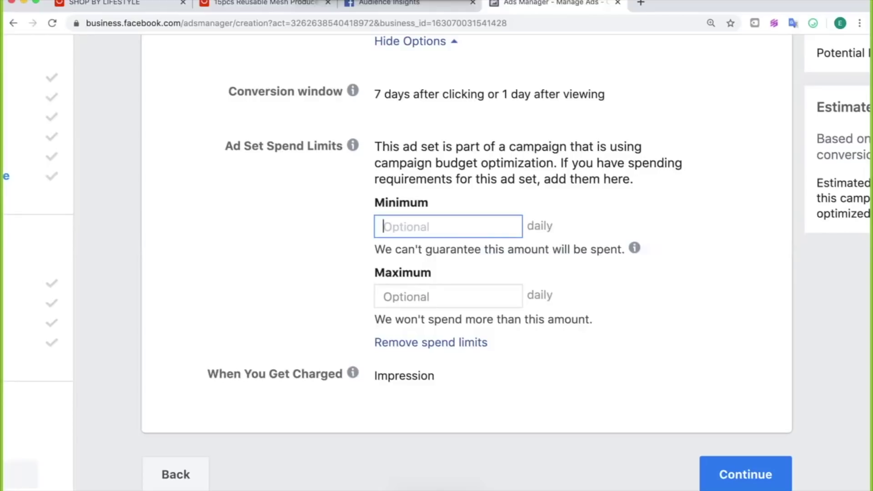
pyautogui.write('5')
pyautogui.press('Tab')
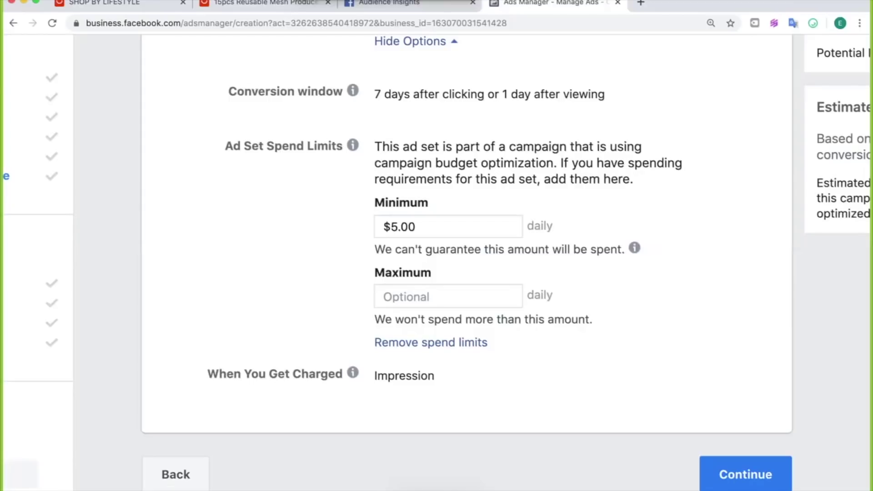
# Step: Examine the optional Maximum daily limit among the ad set's spend limits
pyautogui.moveTo(431, 272); pyautogui.dragTo(374, 273)
pyautogui.click(403, 272)
pyautogui.moveTo(432, 273); pyautogui.dragTo(374, 272)
pyautogui.click(431, 272)
pyautogui.moveTo(432, 272); pyautogui.dragTo(374, 272)
pyautogui.click(431, 273)
pyautogui.moveTo(431, 273); pyautogui.dragTo(374, 272)
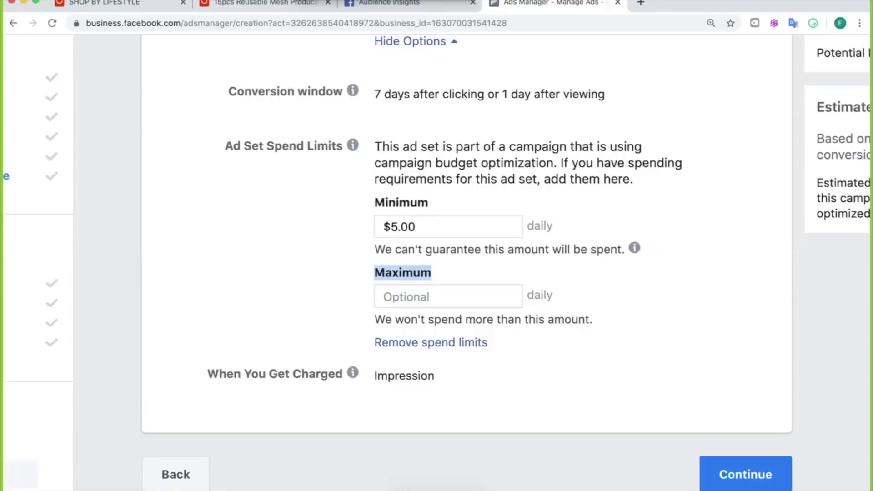
pyautogui.click(432, 272)
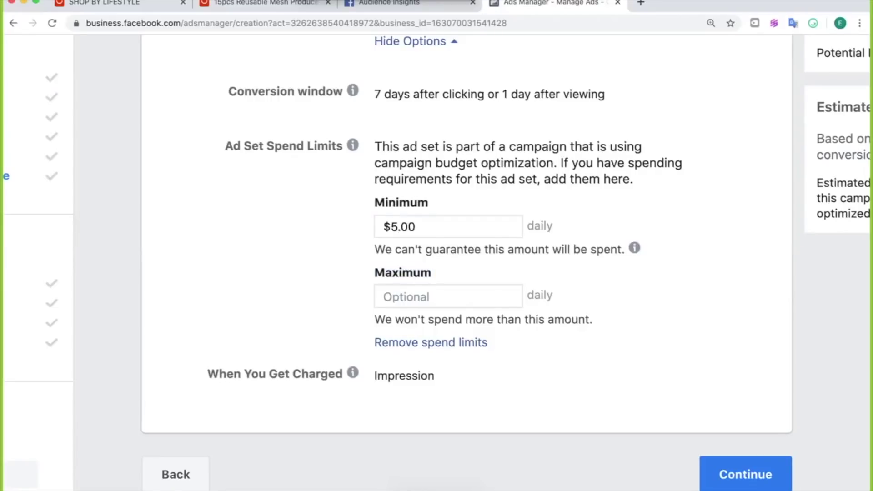
# Step: Set the ad set's minimum daily spend limit to $10.00
pyautogui.moveTo(375, 203); pyautogui.dragTo(383, 227)
pyautogui.click(399, 227)
pyautogui.press('BackSpace')
pyautogui.write('10')
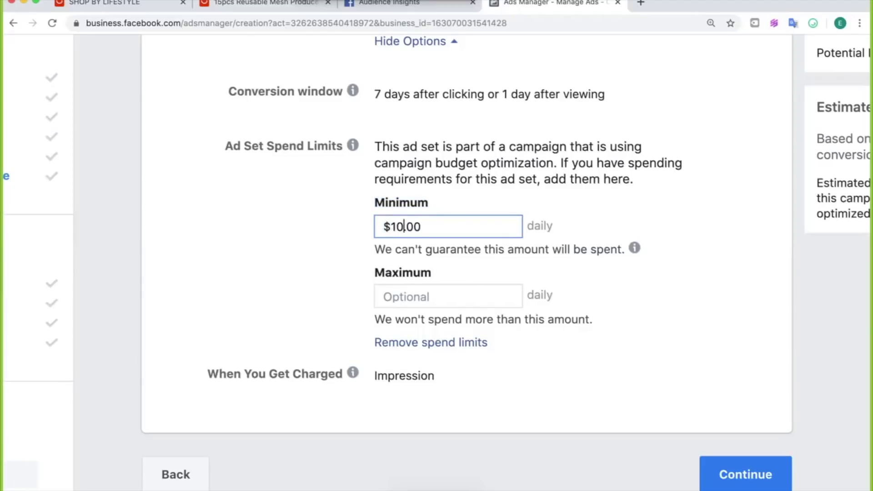
pyautogui.press('Return')
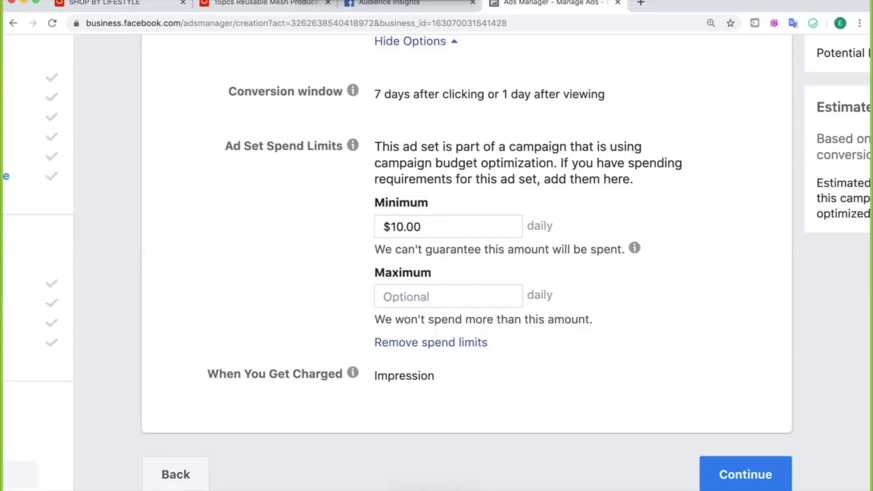
# Step: Set the ad set's minimum daily spend limit to $5.00
pyautogui.click(404, 226)
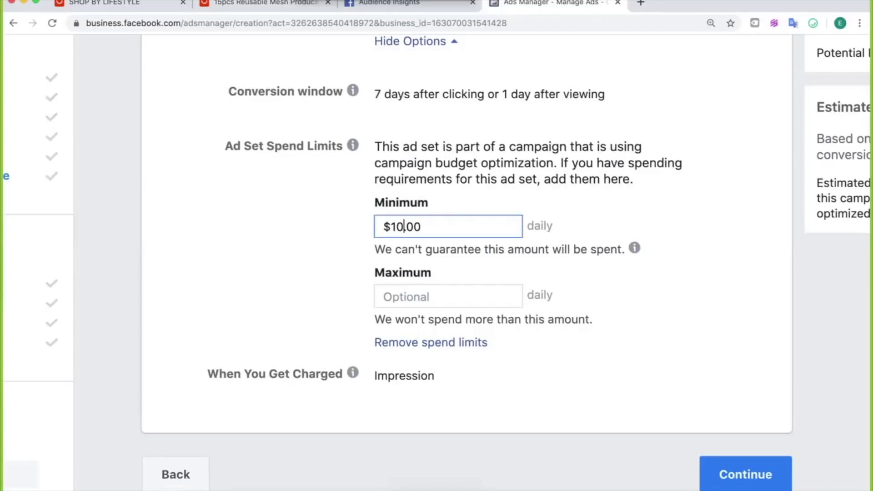
pyautogui.press('BackSpace')
pyautogui.press('BackSpace')
pyautogui.write('5')
pyautogui.press('Return')
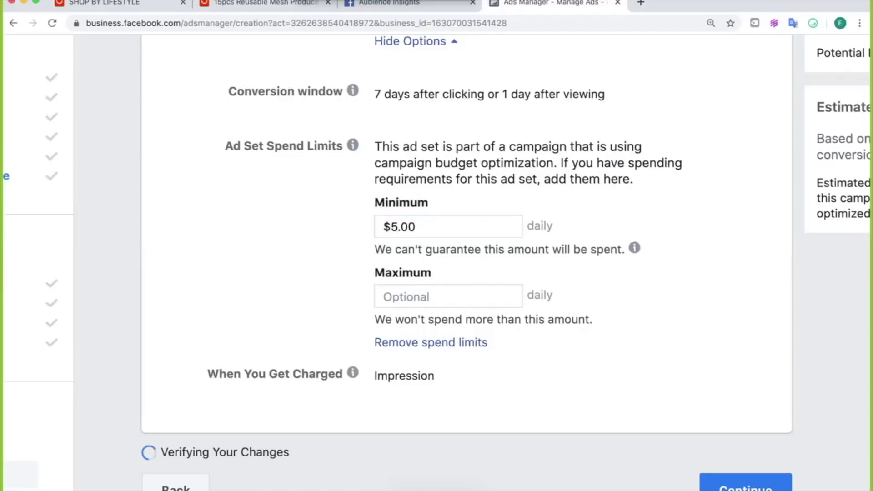
# Step: Raise the ad set's minimum daily spend limit to $10
pyautogui.doubleClick(391, 226)
pyautogui.click(416, 226)
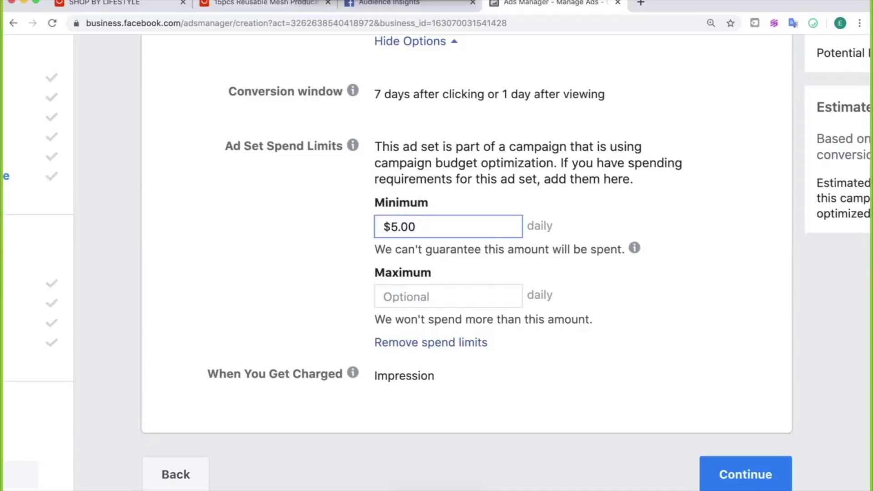
pyautogui.press('super+a')
pyautogui.write('5')
pyautogui.press('BackSpace')
pyautogui.write('10')
pyautogui.press('Tab')
# Step: Return the ad set's minimum daily spend limit to $5.00 and review the Ad Set Spend Limits setting
pyautogui.click(421, 226)
pyautogui.click(421, 226)
pyautogui.press('Left')
pyautogui.press('Left')
pyautogui.press('Left')
pyautogui.press('BackSpace')
pyautogui.press('BackSpace')
pyautogui.write('5')
pyautogui.press('Tab')
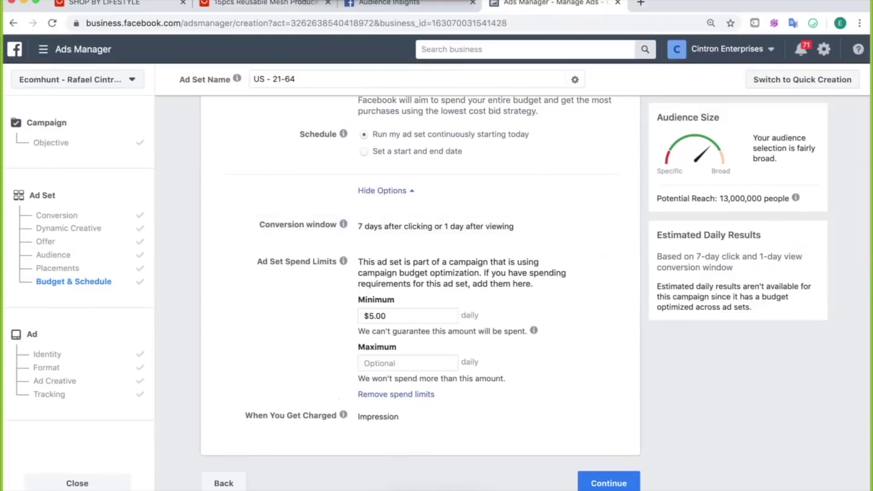
pyautogui.moveTo(388, 316); pyautogui.dragTo(363, 316)
pyautogui.click(523, 314)
pyautogui.moveTo(257, 262); pyautogui.dragTo(338, 262)
pyautogui.click(339, 263)
# Step: Switch to Keynote, present the Campaign Budget Optimization Testing slide, advance to How to Test Creatives / Ad Variations, and end the slideshow
pyautogui.click(425, 490)
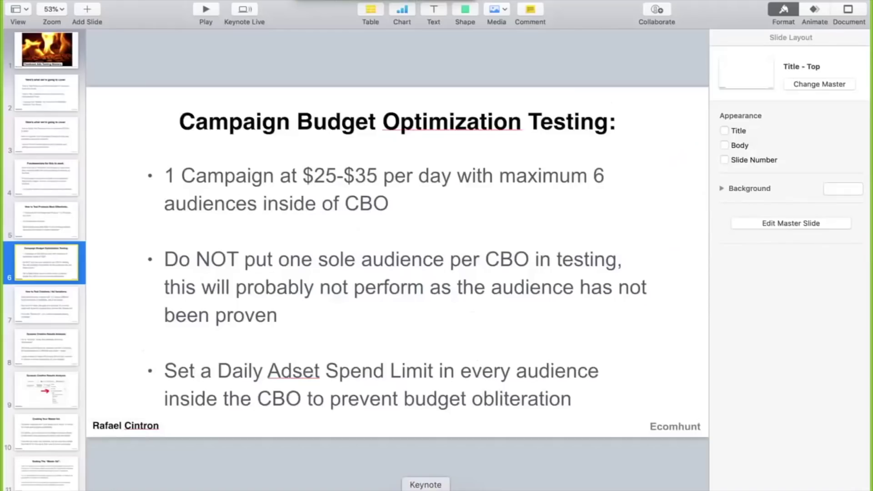
pyautogui.click(206, 9)
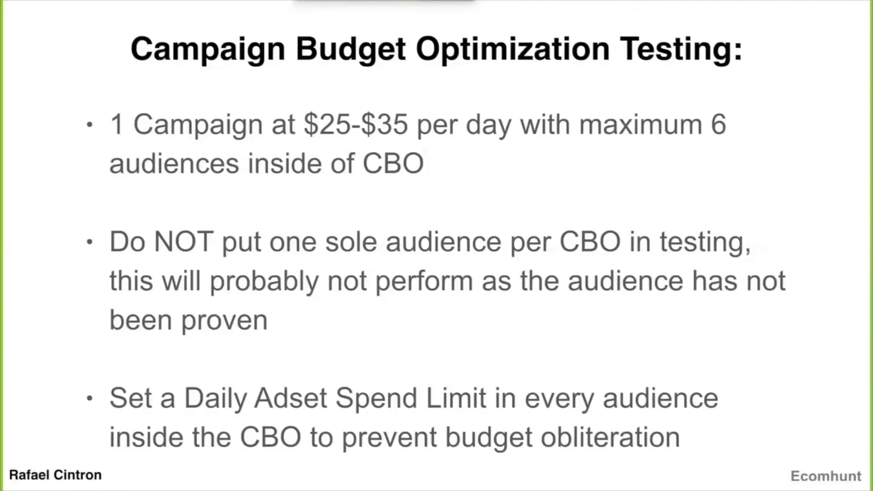
pyautogui.press('Right')
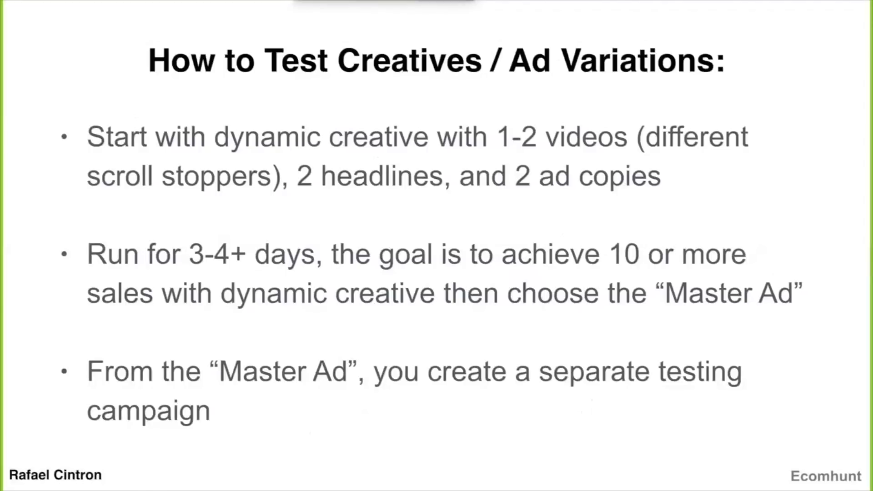
pyautogui.press('Escape')
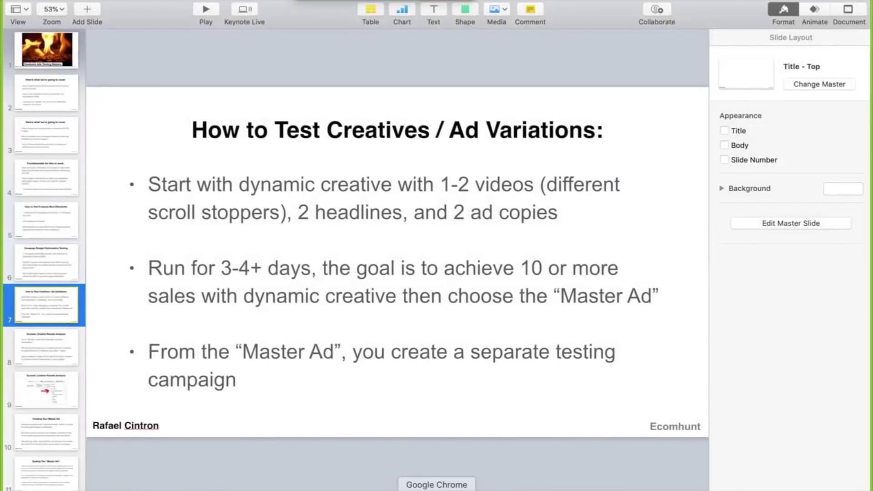
# Step: Switch back to Ads Manager in Chrome, read the ad set's Dynamic Creative description and turn Dynamic Creative on
pyautogui.click(436, 490)
pyautogui.scroll(8, 420, 291)
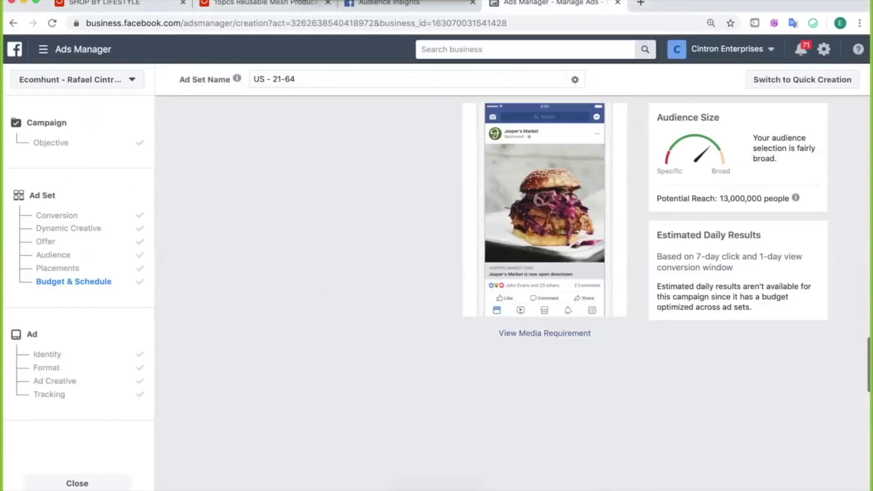
pyautogui.scroll(20, 420, 291)
pyautogui.scroll(-7, 420, 291)
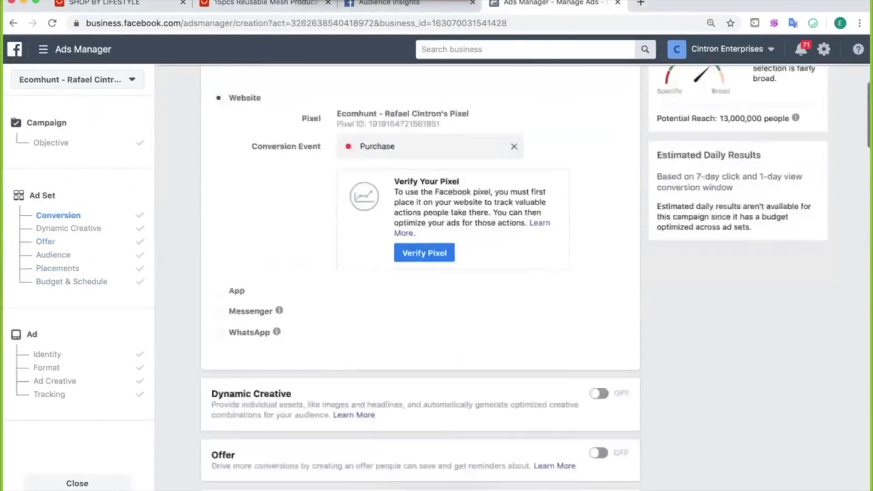
pyautogui.scroll(3, 406, 344)
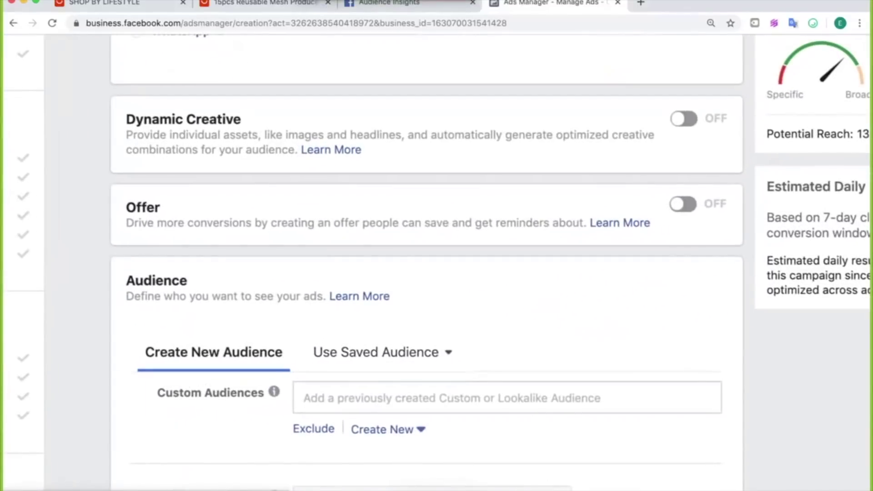
pyautogui.moveTo(126, 119); pyautogui.dragTo(361, 150)
pyautogui.click(377, 150)
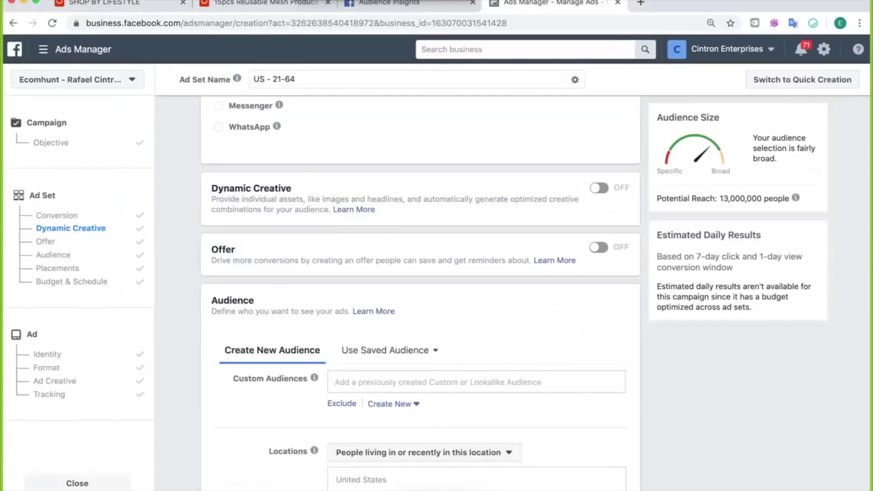
pyautogui.click(599, 188)
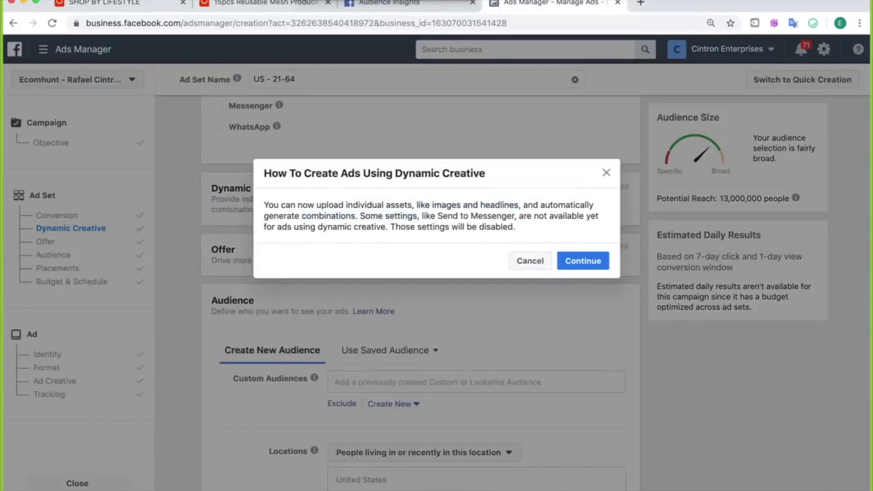
pyautogui.click(583, 260)
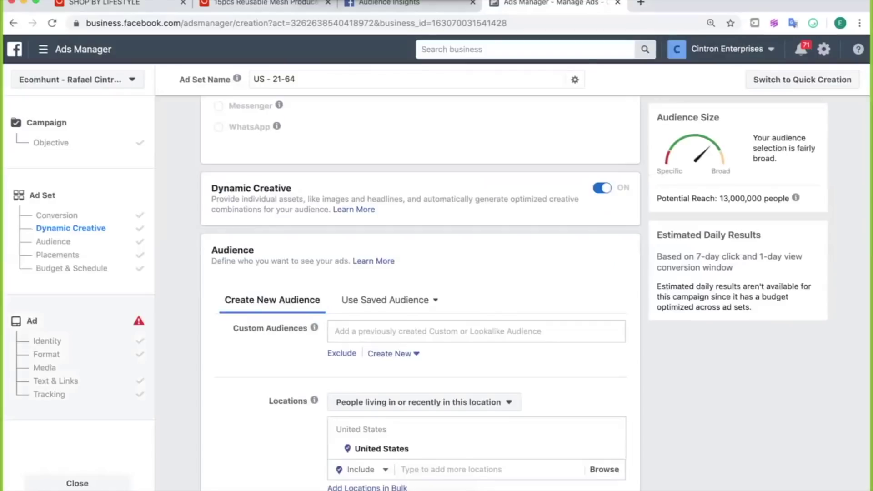
# Step: Go to the ad level and start adding a video under Media
pyautogui.click(33, 321)
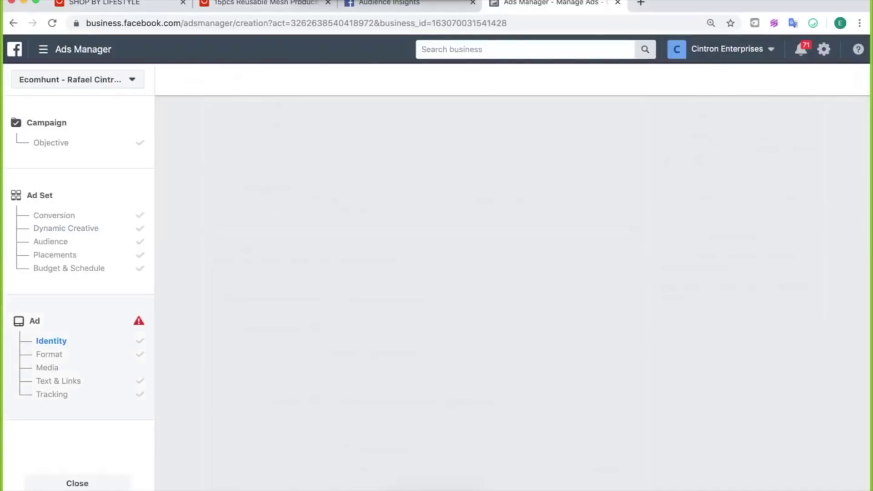
pyautogui.scroll(-4, 513, 291)
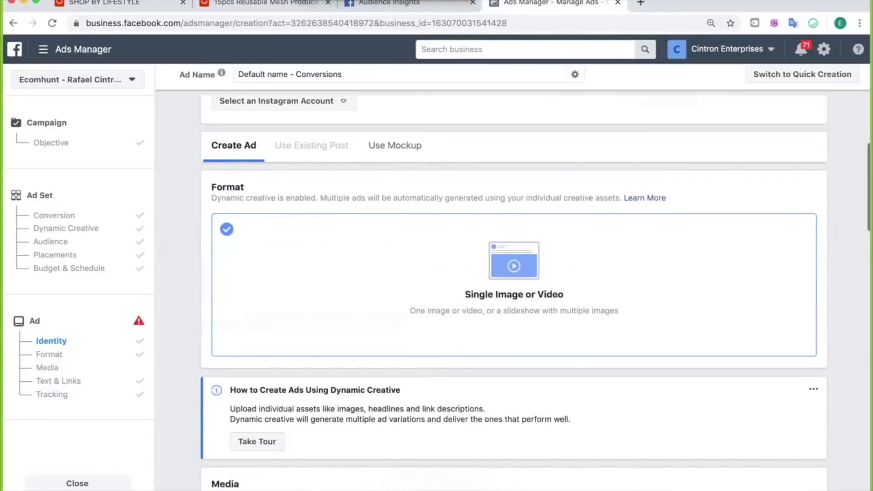
pyautogui.scroll(-10, 513, 290)
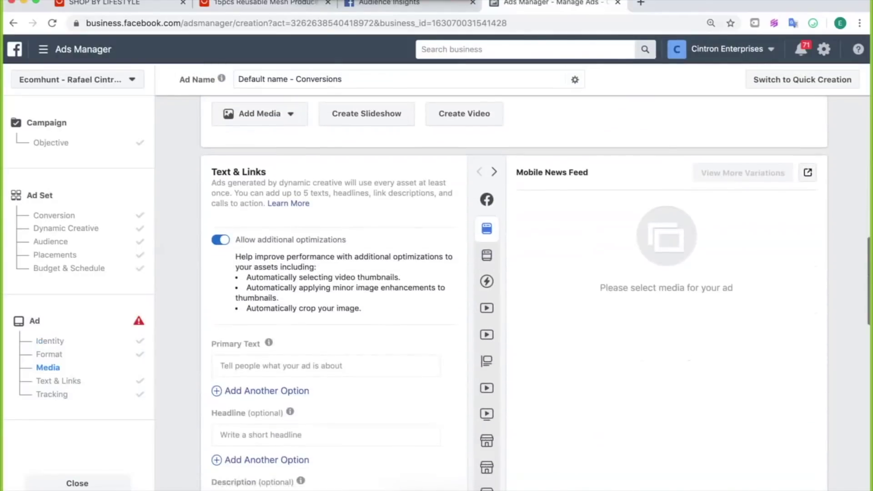
pyautogui.scroll(-3, 514, 291)
pyautogui.scroll(3, 513, 291)
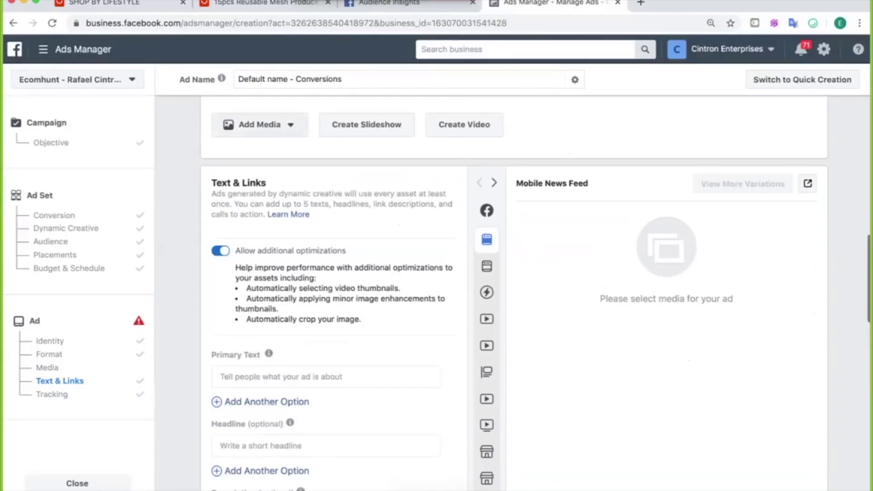
pyautogui.click(259, 124)
pyautogui.click(238, 171)
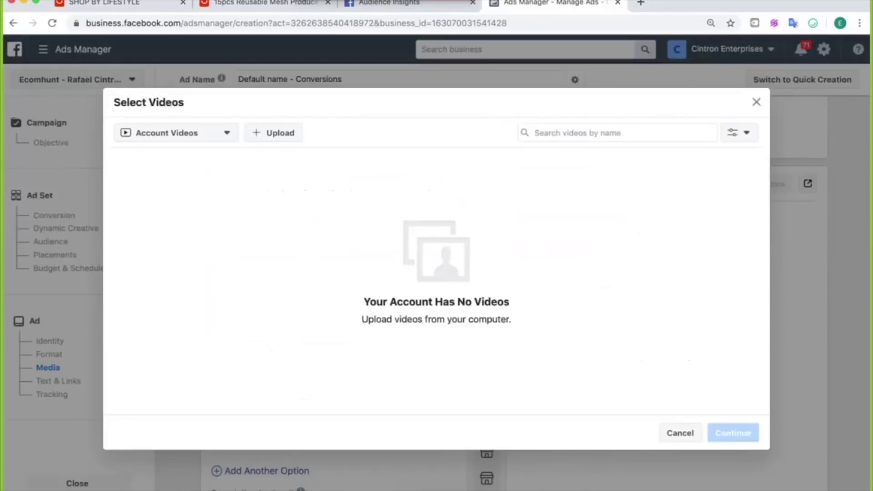
# Step: Look through the video source options, including Video URL, and return to Account Videos
pyautogui.click(176, 133)
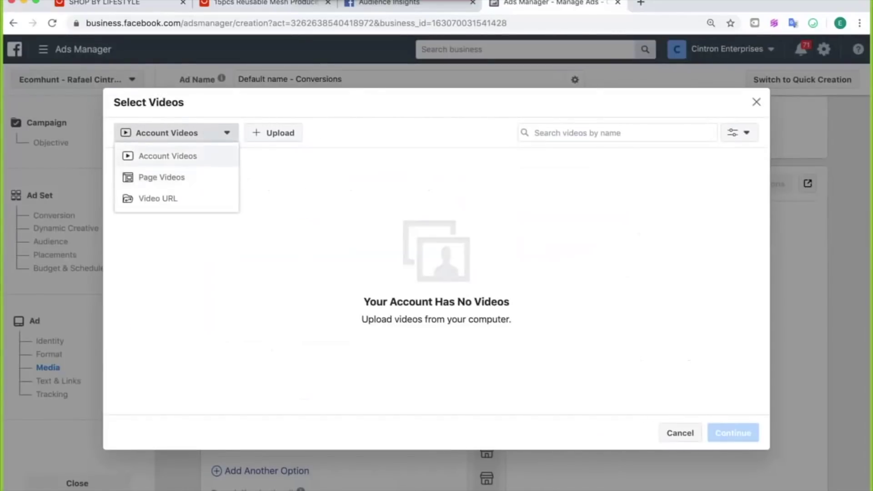
pyautogui.click(167, 156)
pyautogui.click(176, 133)
pyautogui.click(158, 198)
pyautogui.click(176, 133)
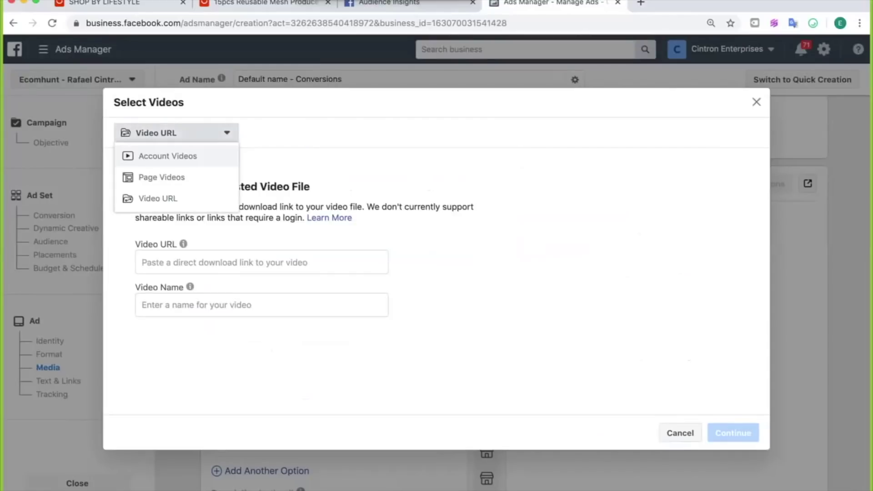
pyautogui.click(165, 154)
# Step: Upload Kids Light Drawing Board.mp4 from the Downloads folder as the ad's video
pyautogui.click(273, 133)
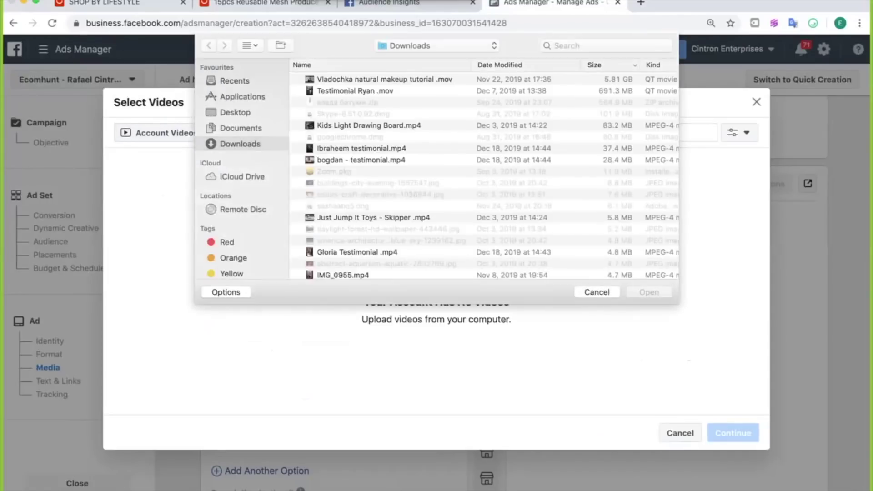
pyautogui.scroll(-15, 484, 175)
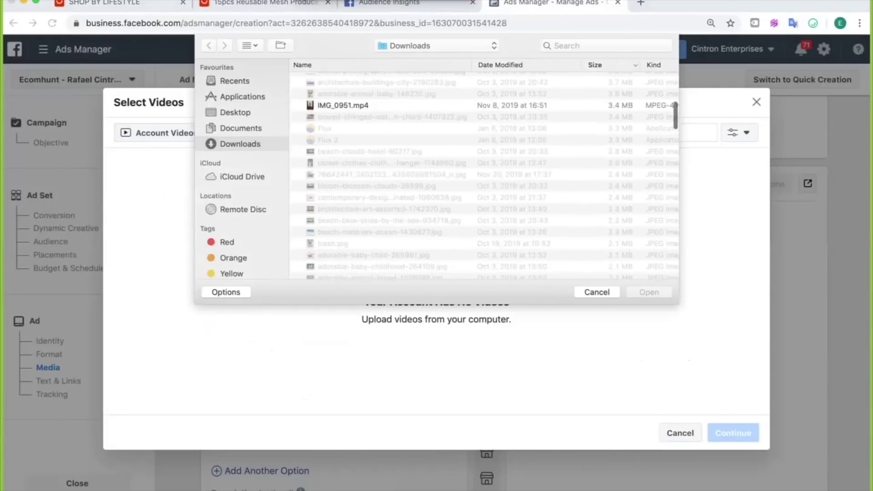
pyautogui.scroll(15, 484, 177)
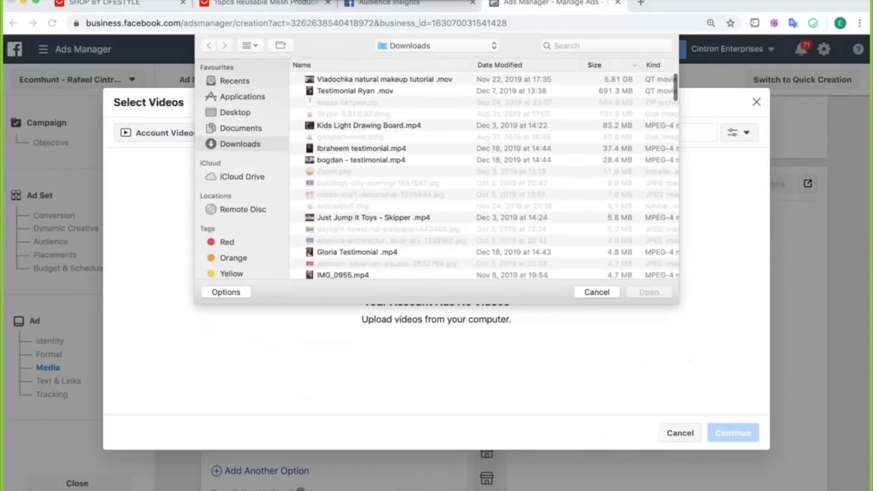
pyautogui.doubleClick(369, 125)
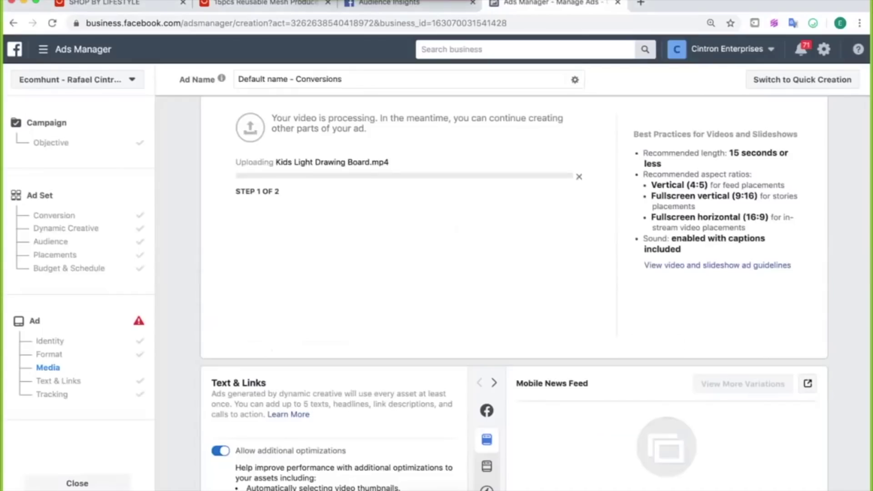
# Step: Enter "Get Yours Here !" as the ad's first primary text
pyautogui.scroll(4, 626, 332)
pyautogui.scroll(-4, 626, 331)
pyautogui.scroll(1, 625, 332)
pyautogui.scroll(1, 625, 332)
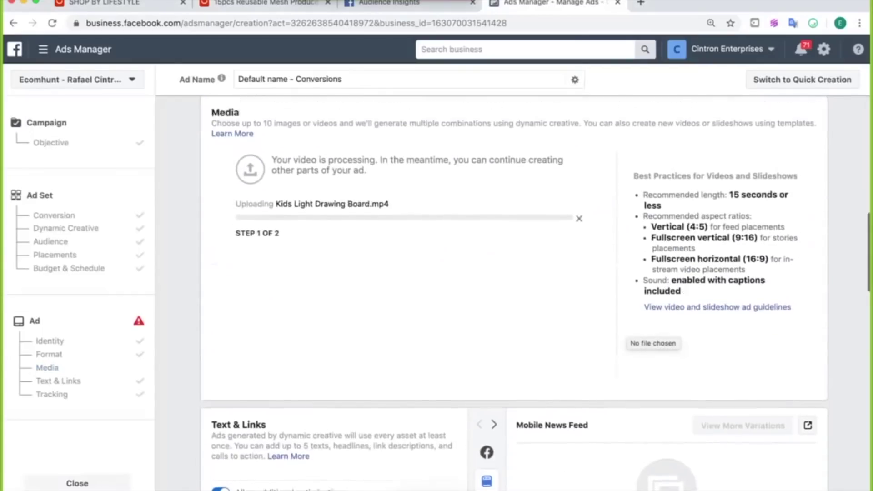
pyautogui.scroll(-6, 625, 332)
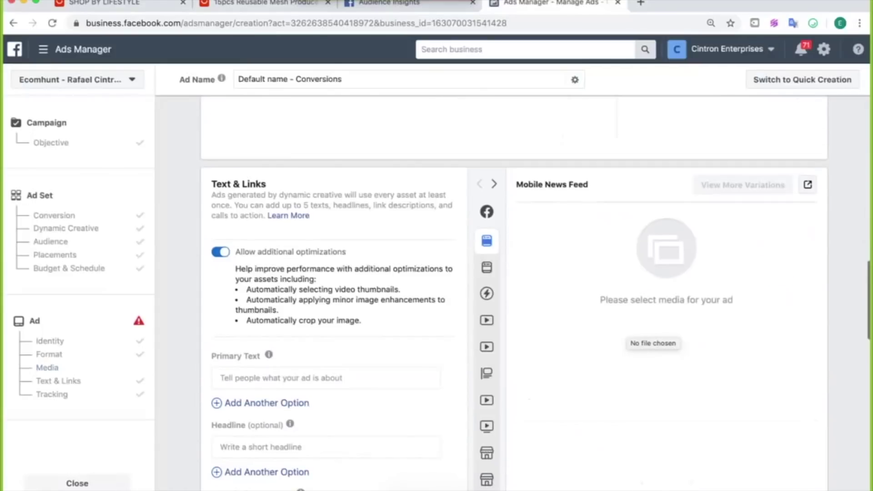
pyautogui.scroll(-5, 514, 290)
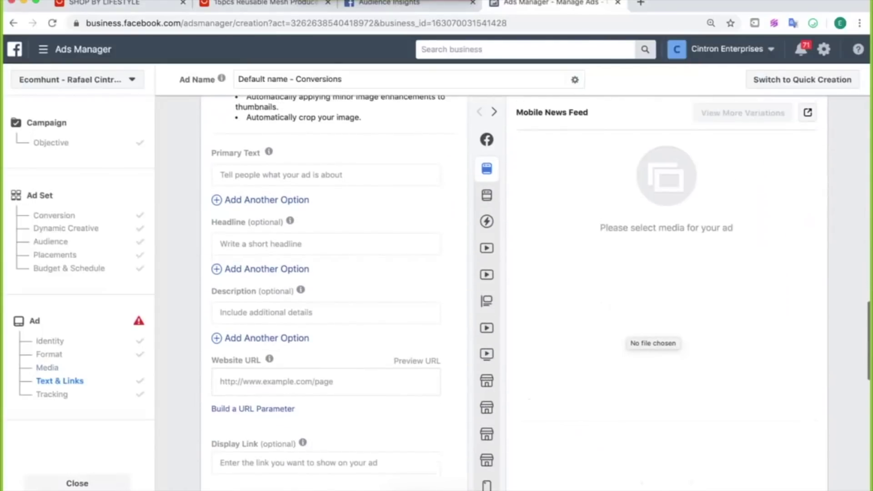
pyautogui.click(326, 175)
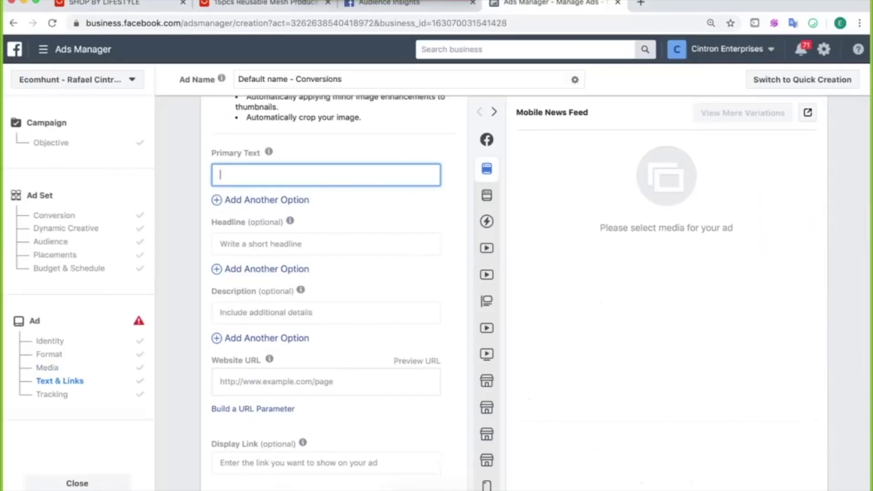
pyautogui.write('Get Your')
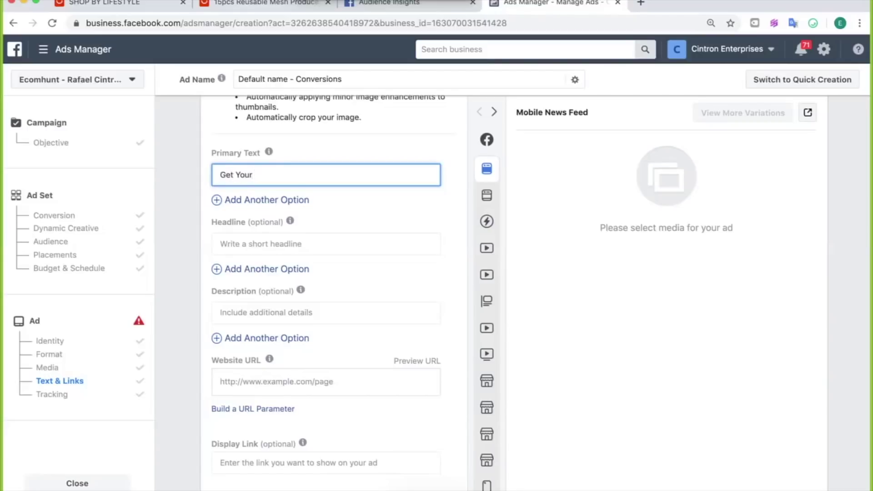
pyautogui.write('s Here !')
# Step: Add a second primary text option and copy five star emojis from the JoyPixels picker for it
pyautogui.click(266, 200)
pyautogui.click(326, 205)
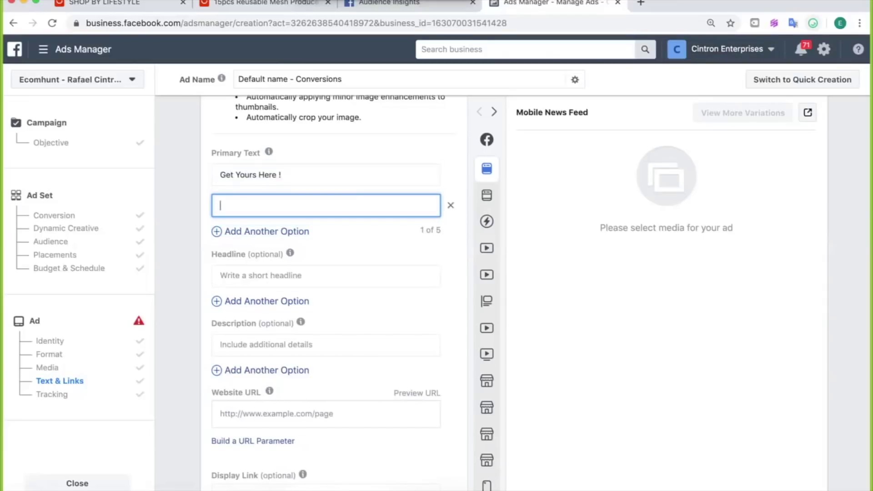
pyautogui.click(813, 23)
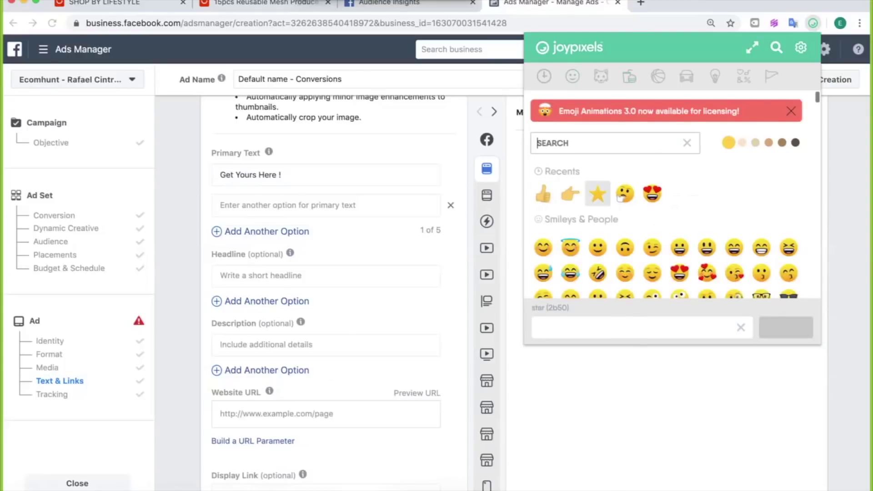
pyautogui.click(597, 194)
pyautogui.click(597, 194)
pyautogui.click(598, 194)
pyautogui.click(597, 194)
pyautogui.click(597, 194)
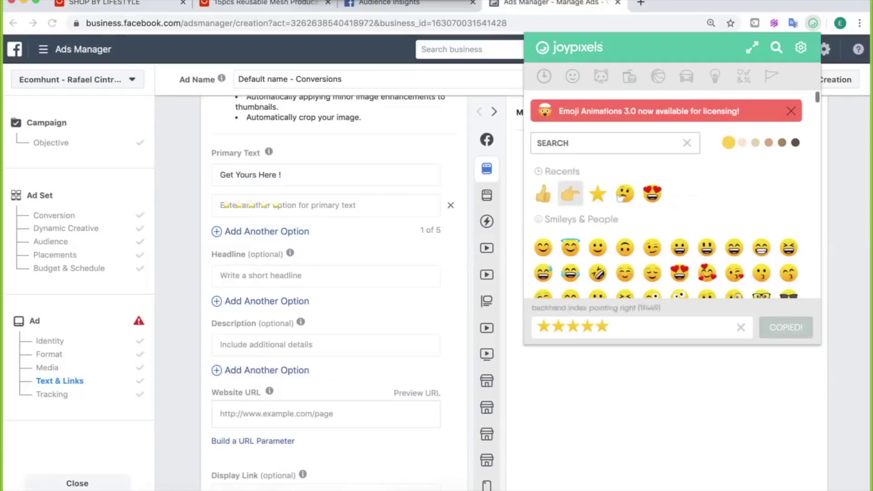
# Step: Fill the second primary text option with the five star emojis followed by "I love this product" in quotation marks
pyautogui.click(221, 205)
pyautogui.press('super+v')
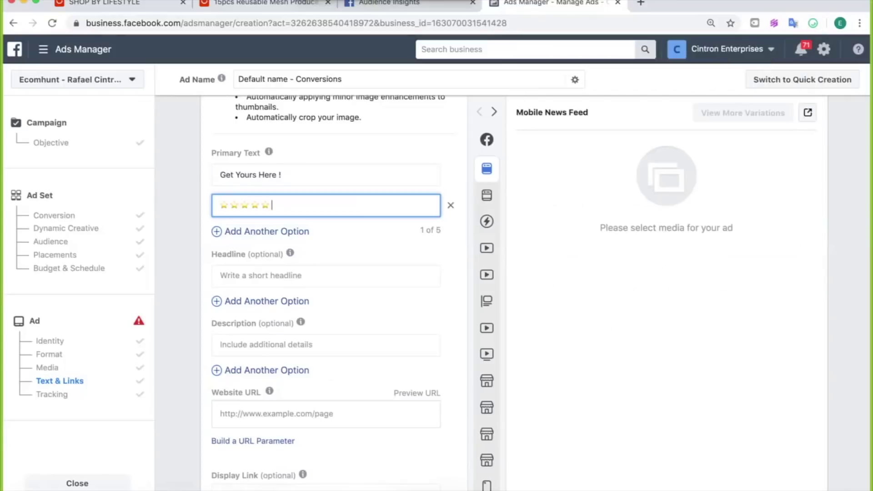
pyautogui.write('"I love this product"')
pyautogui.moveTo(348, 205); pyautogui.dragTo(219, 205)
# Step: Add a third primary text option reading "The best product for 2020"
pyautogui.click(267, 231)
pyautogui.click(282, 236)
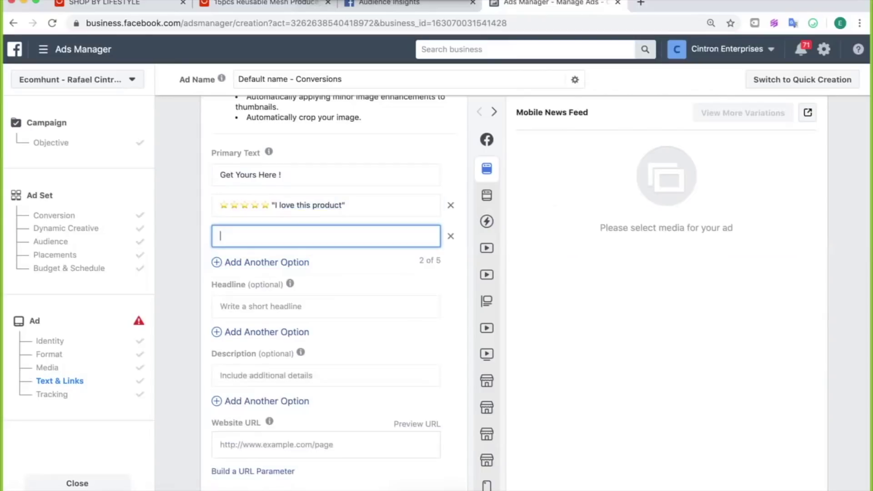
pyautogui.write('The best ')
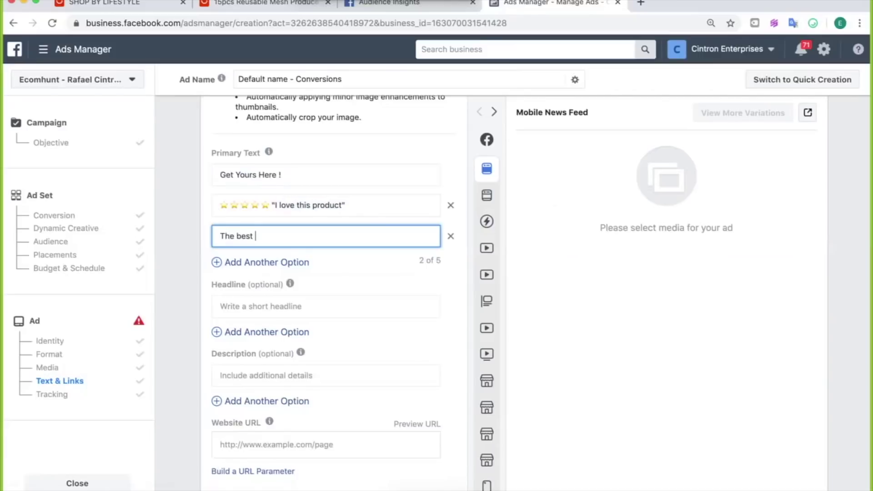
pyautogui.write('product for 2020')
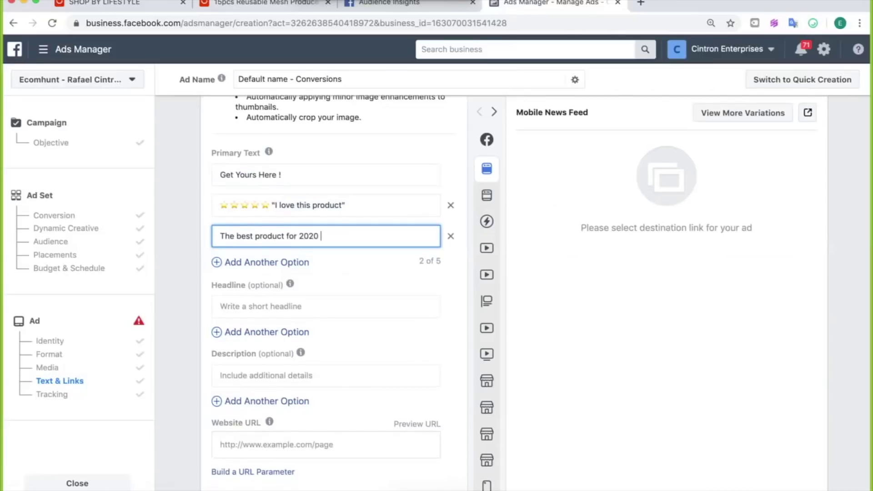
pyautogui.moveTo(267, 153); pyautogui.dragTo(319, 236)
pyautogui.click(318, 236)
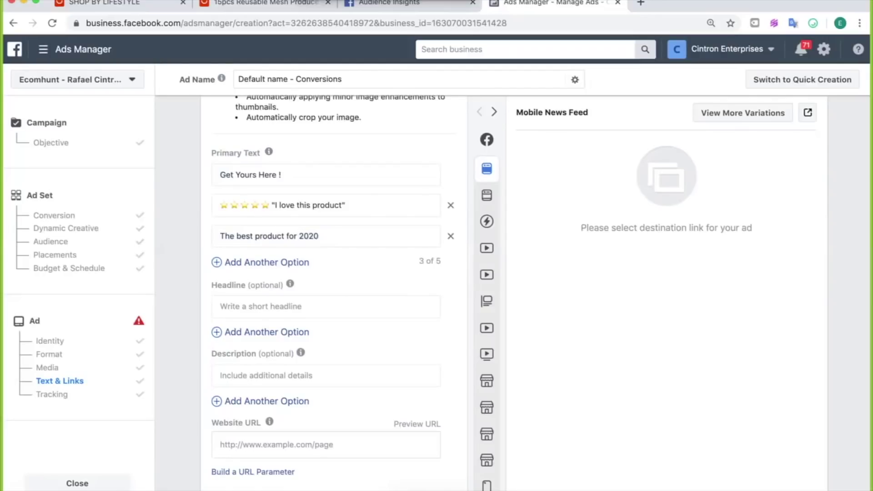
# Step: Enter "Get Yours Now" as the ad's first headline
pyautogui.scroll(-2, 319, 236)
pyautogui.click(289, 264)
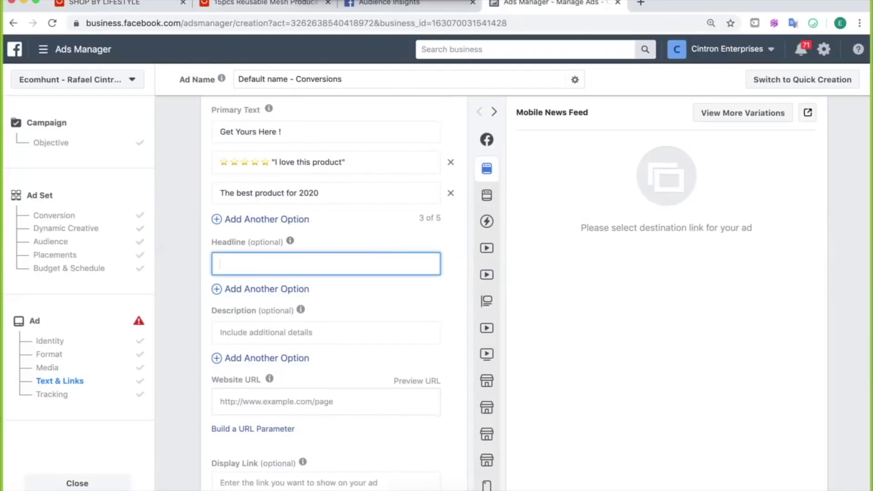
pyautogui.write('Get Your Now')
pyautogui.click(253, 263)
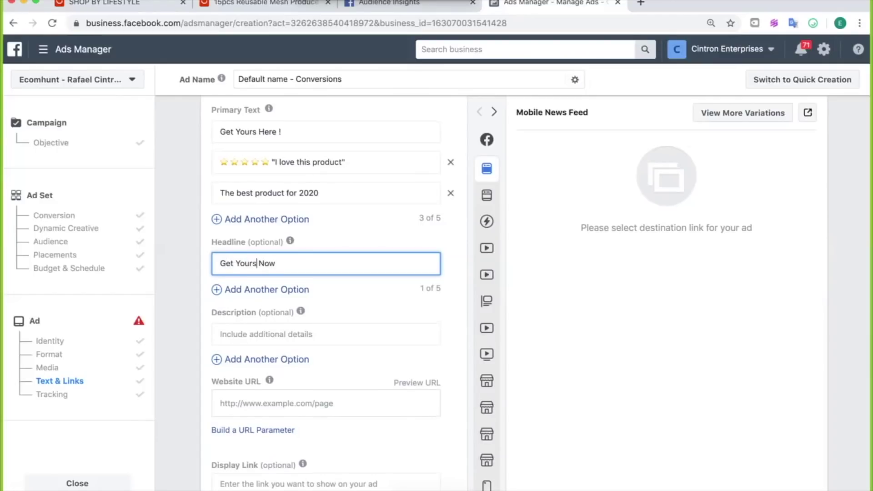
pyautogui.write('s')
# Step: Add a second headline option reading "Top Product on the Market"
pyautogui.click(267, 289)
pyautogui.write('Top Pr')
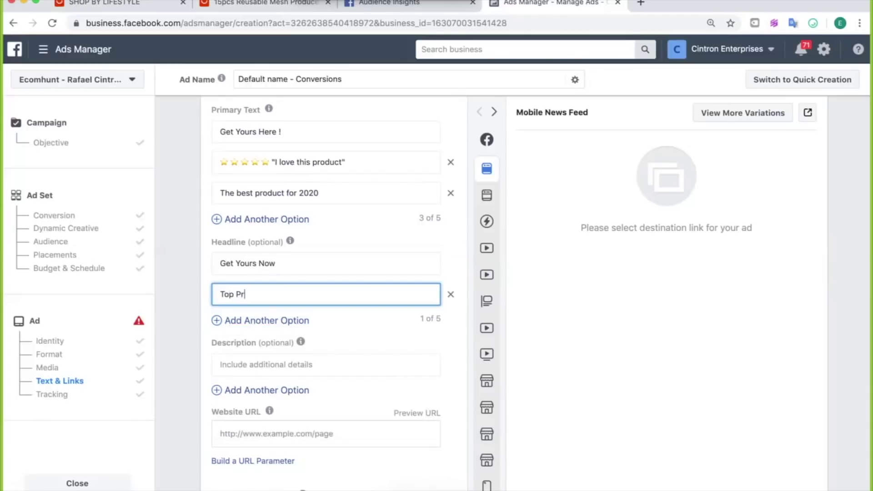
pyautogui.write('oduct on the Market')
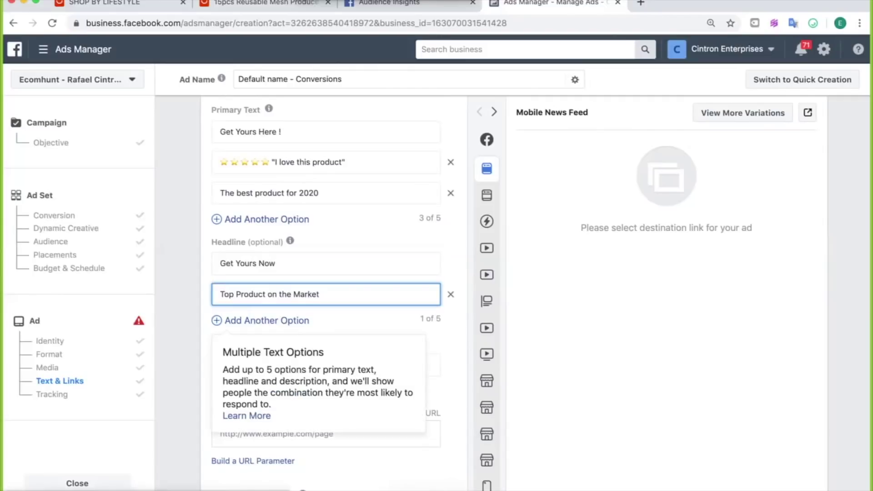
pyautogui.click(290, 240)
# Step: Set the ad's first call to action to Shop Now
pyautogui.scroll(-2, 325, 272)
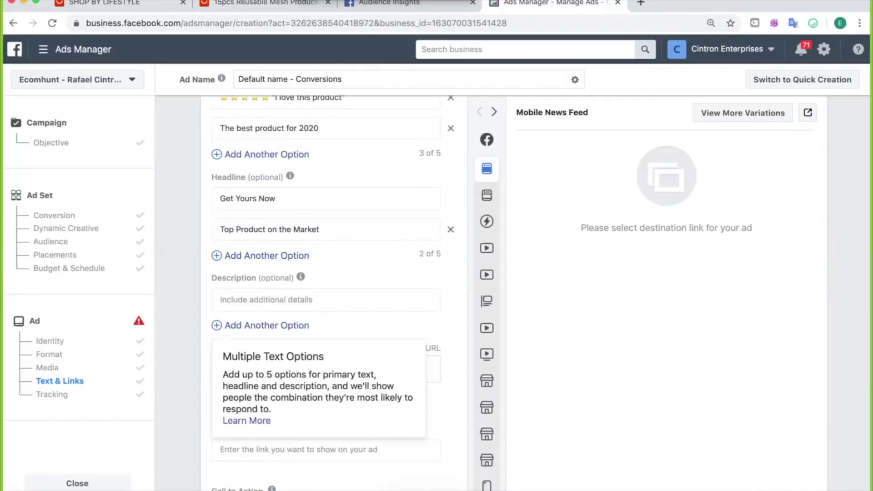
pyautogui.scroll(-4, 325, 272)
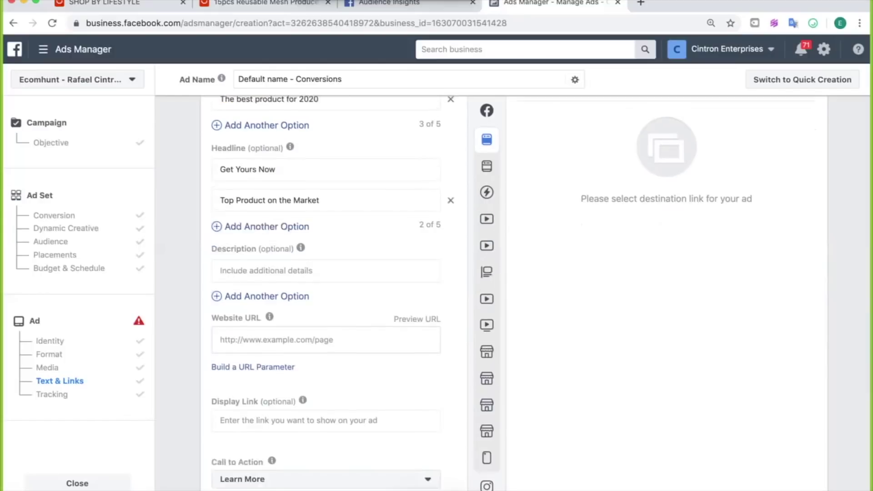
pyautogui.click(326, 386)
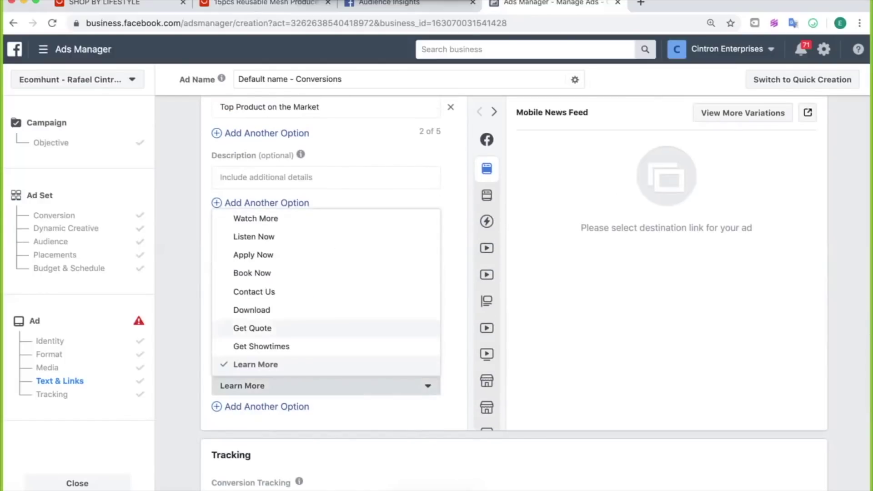
pyautogui.scroll(-3, 325, 328)
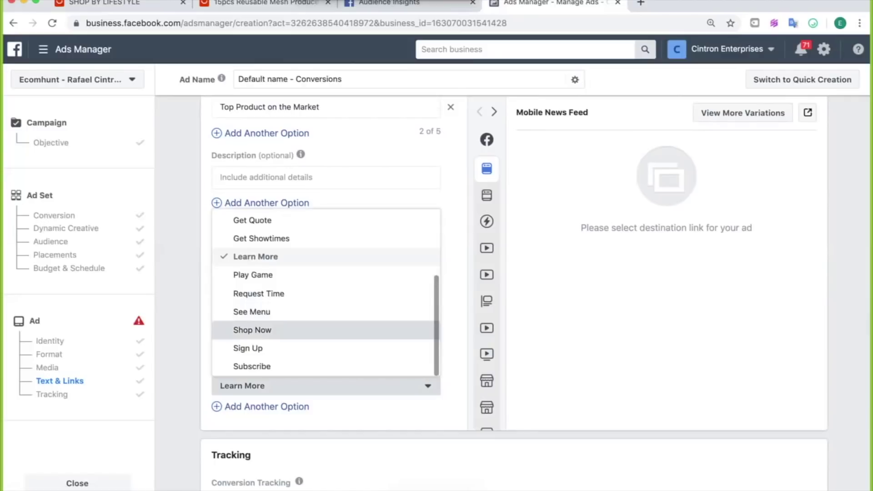
pyautogui.click(253, 329)
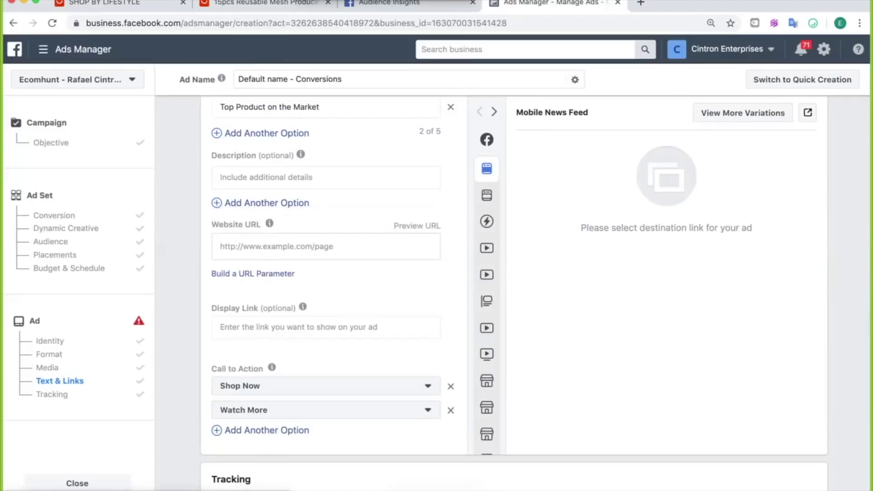
# Step: Add a second call to action option and set it to Learn More
pyautogui.click(325, 409)
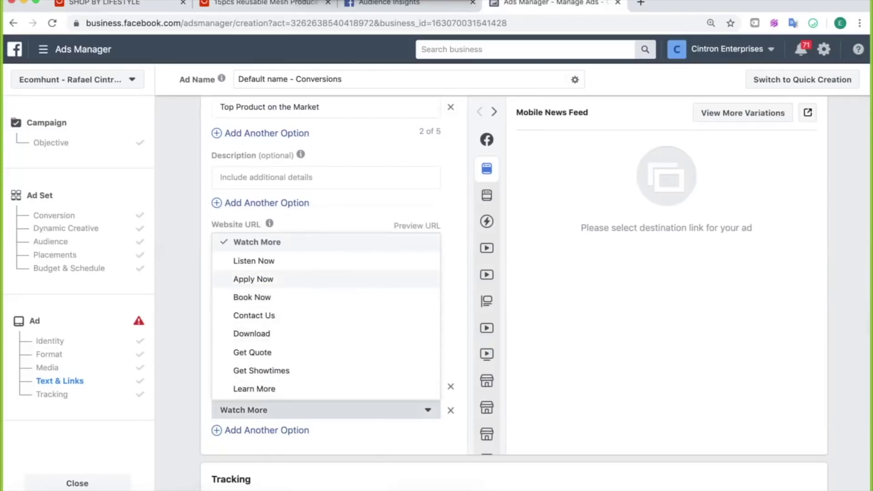
pyautogui.scroll(-3, 326, 318)
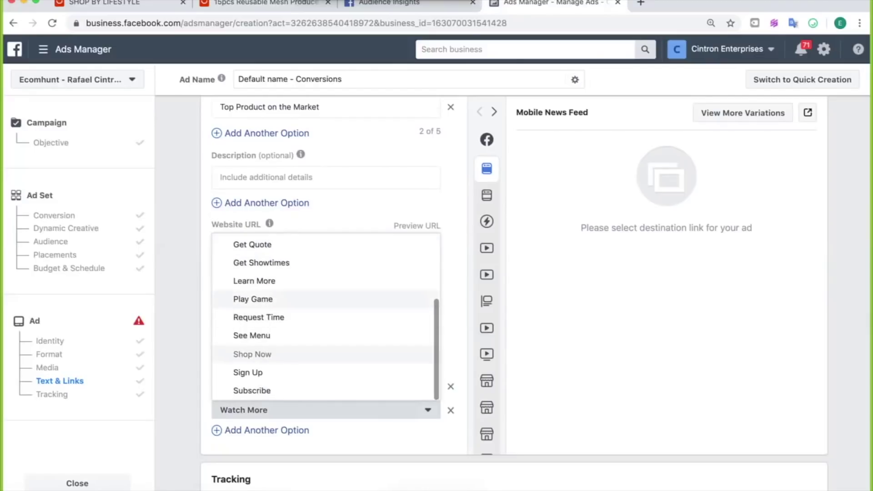
pyautogui.click(254, 279)
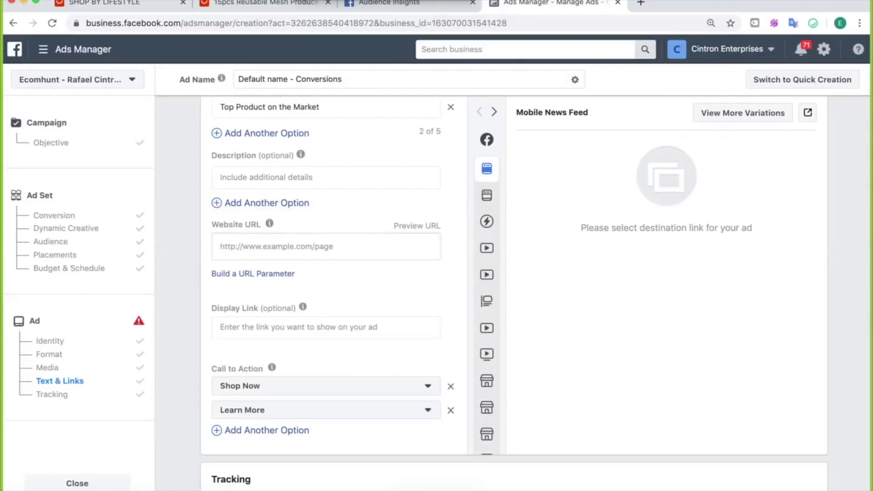
# Step: Review the ad's primary texts, headlines, uploaded video and call to action options
pyautogui.scroll(6, 326, 291)
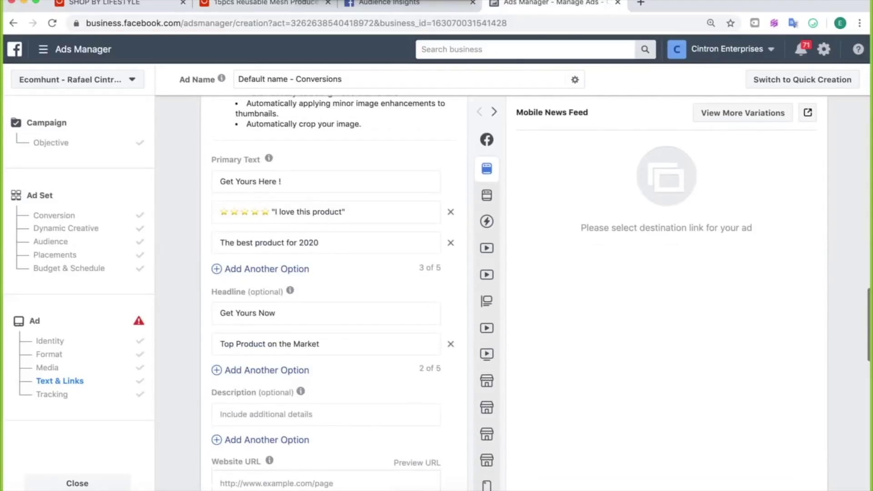
pyautogui.scroll(-1, 334, 291)
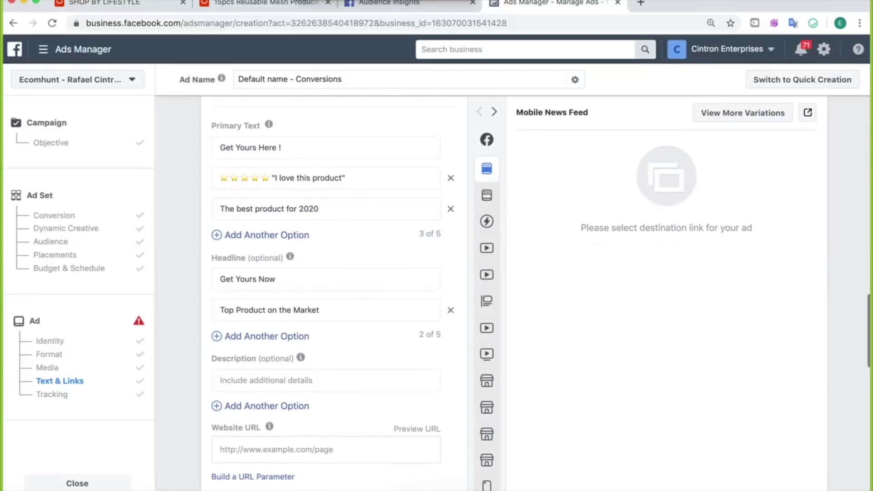
pyautogui.moveTo(212, 125); pyautogui.dragTo(248, 125)
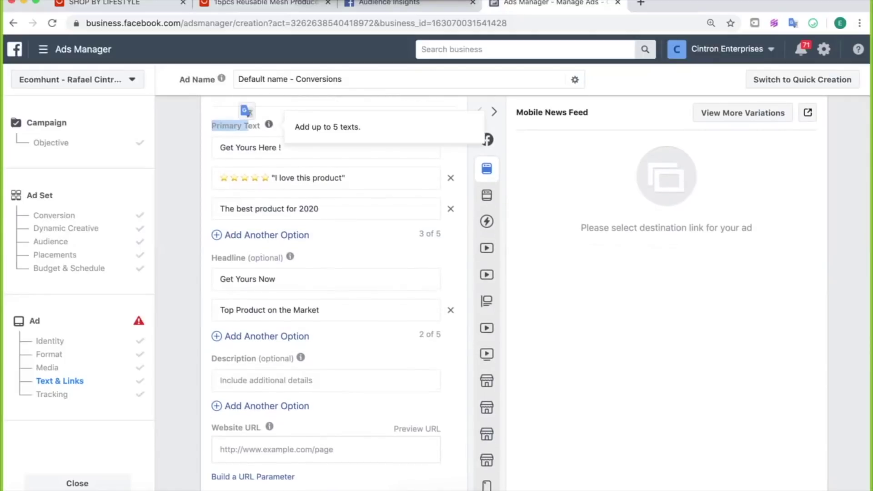
pyautogui.moveTo(284, 148); pyautogui.dragTo(219, 148)
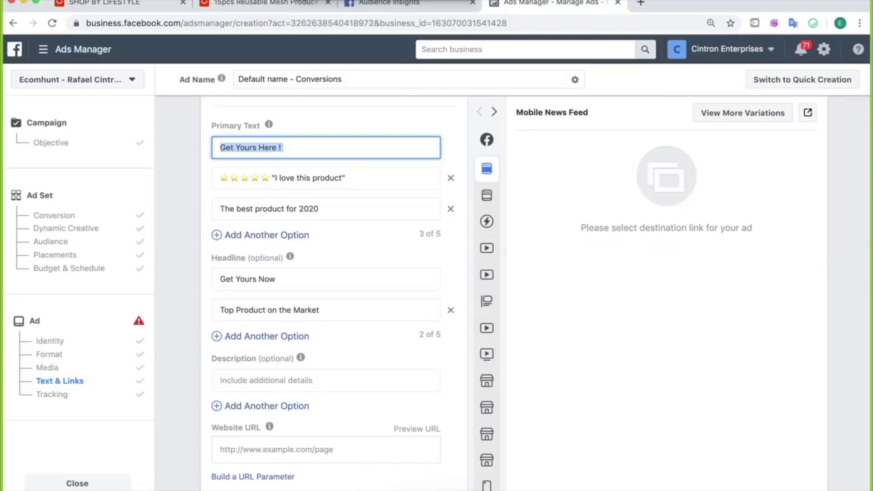
pyautogui.moveTo(279, 280); pyautogui.dragTo(219, 279)
pyautogui.click(279, 279)
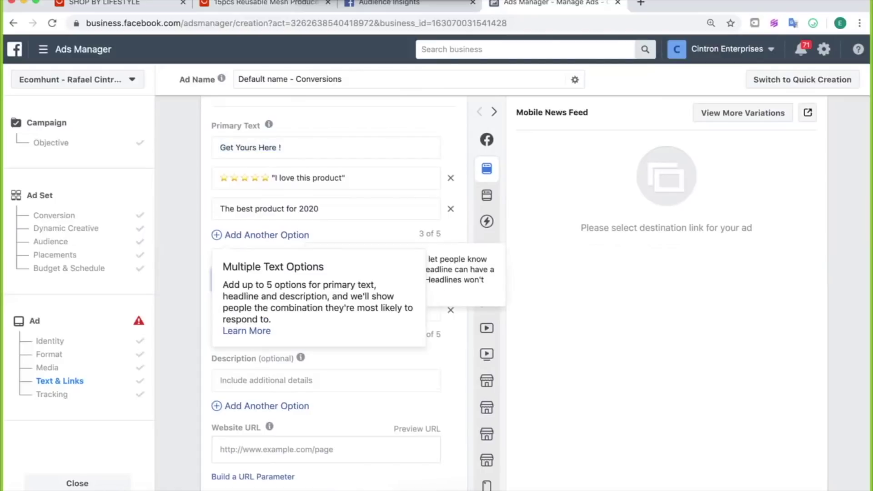
pyautogui.scroll(8, 291, 272)
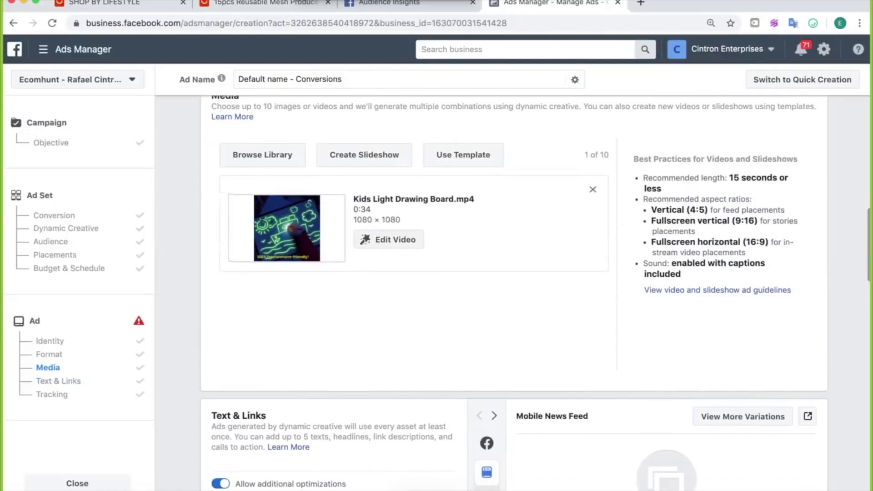
pyautogui.scroll(2, 514, 290)
pyautogui.scroll(-2, 514, 291)
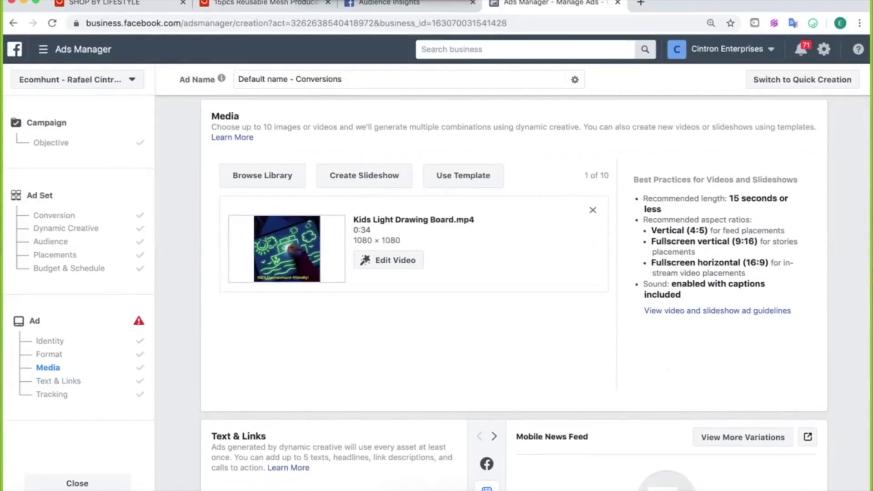
pyautogui.scroll(-7, 514, 291)
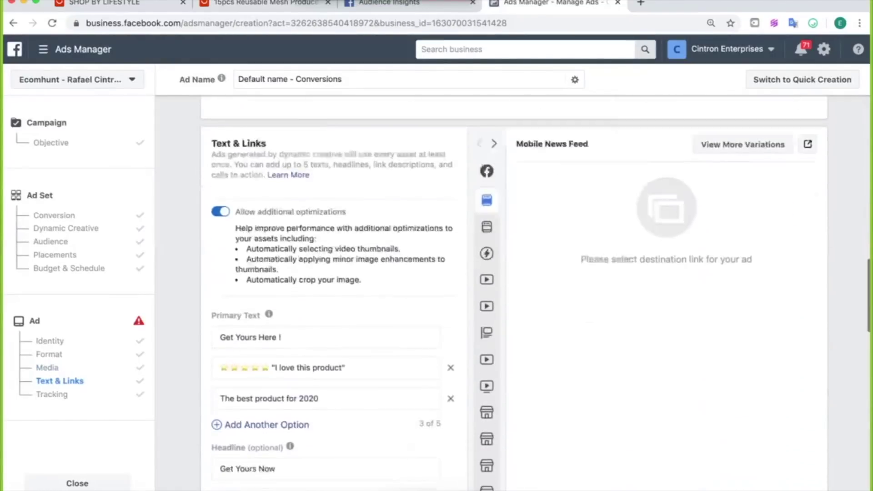
pyautogui.scroll(-4, 334, 291)
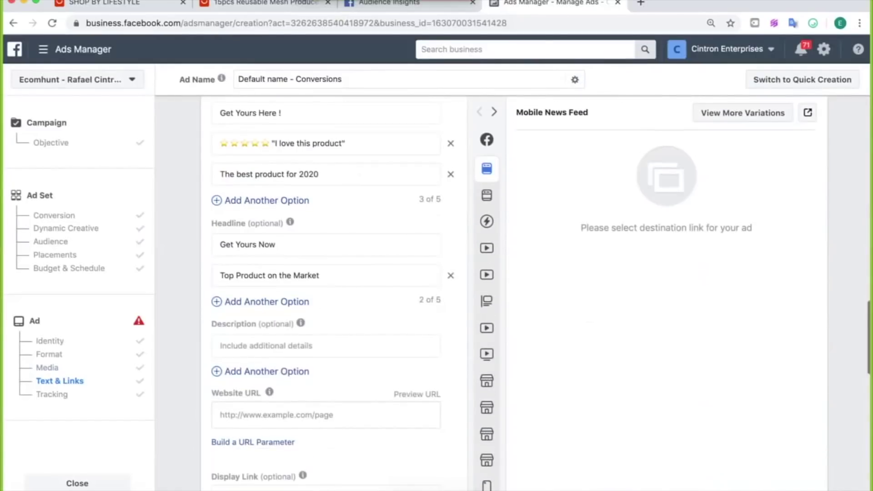
pyautogui.scroll(-3, 334, 291)
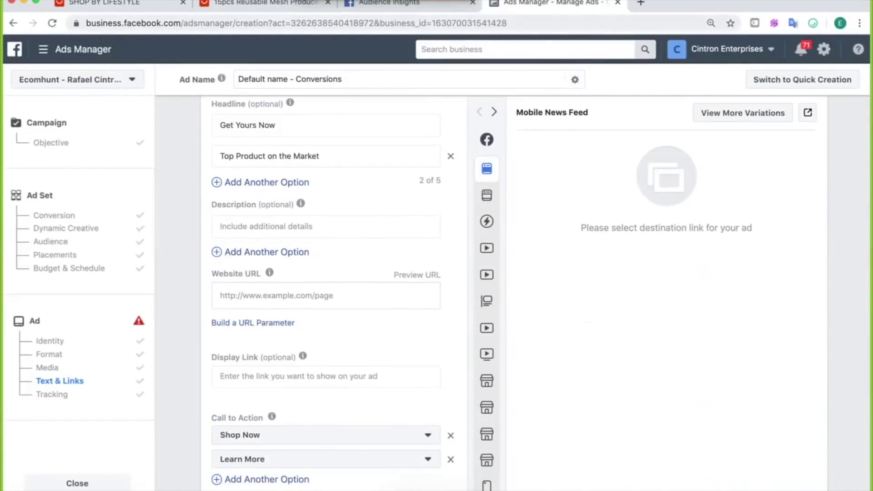
# Step: Open google.com in a new browser tab and copy its address
pyautogui.rightClick(536, 4)
pyautogui.click(573, 9)
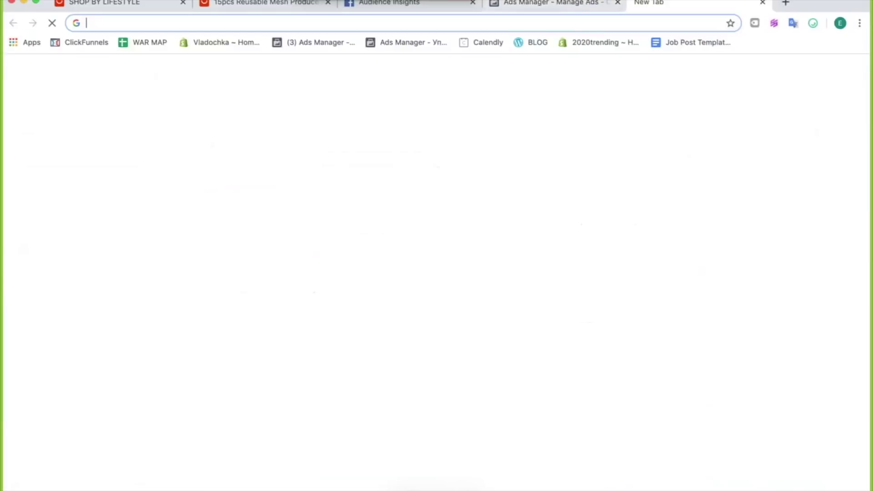
pyautogui.write('google.com')
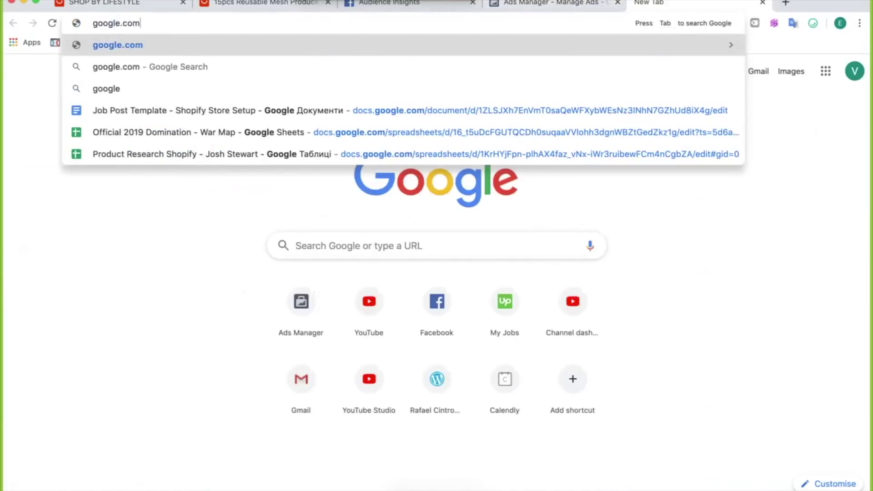
pyautogui.press('Return')
pyautogui.click(182, 23)
pyautogui.press('super+c')
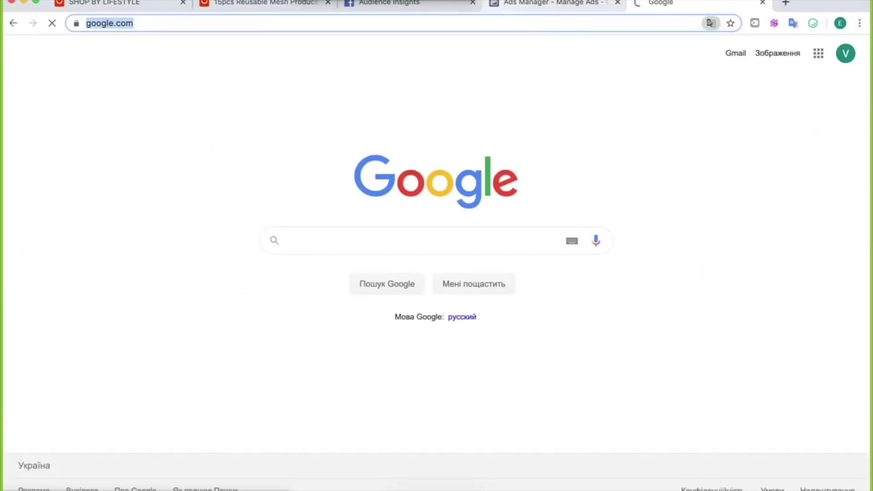
pyautogui.click(550, 4)
pyautogui.click(272, 295)
pyautogui.press('super+v')
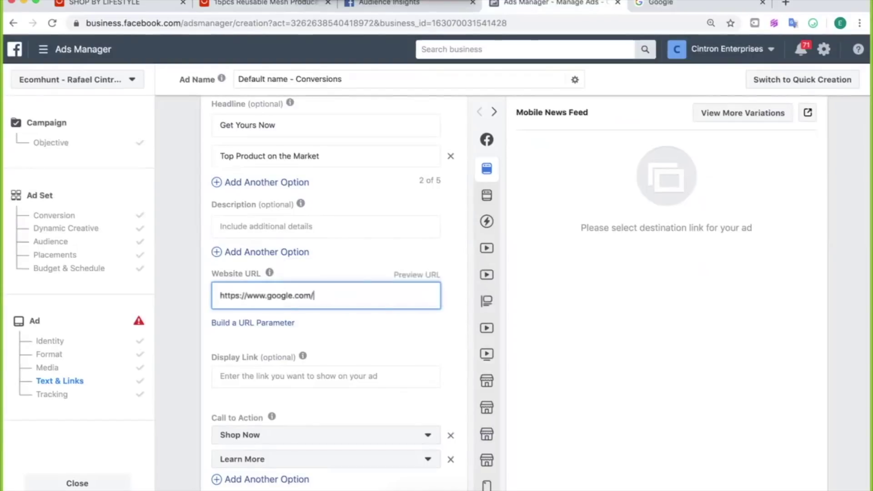
# Step: Check the ad's media, text options and Mobile News Feed preview
pyautogui.scroll(3, 326, 291)
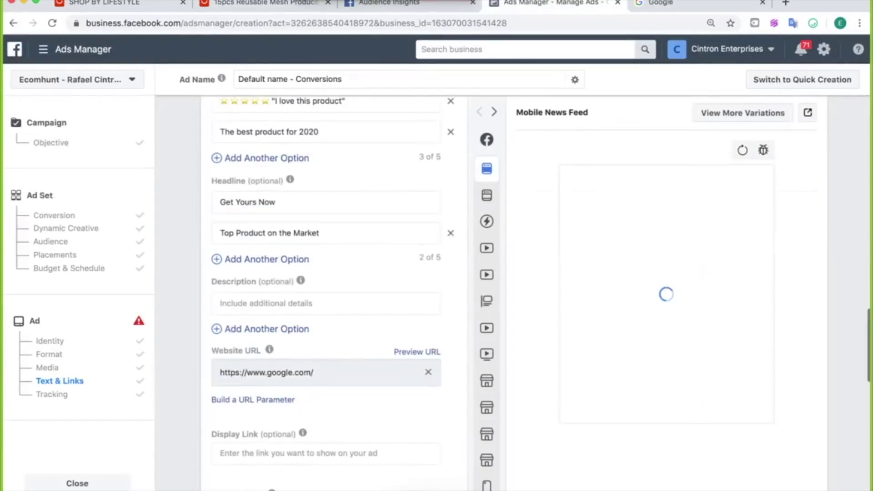
pyautogui.scroll(2, 325, 291)
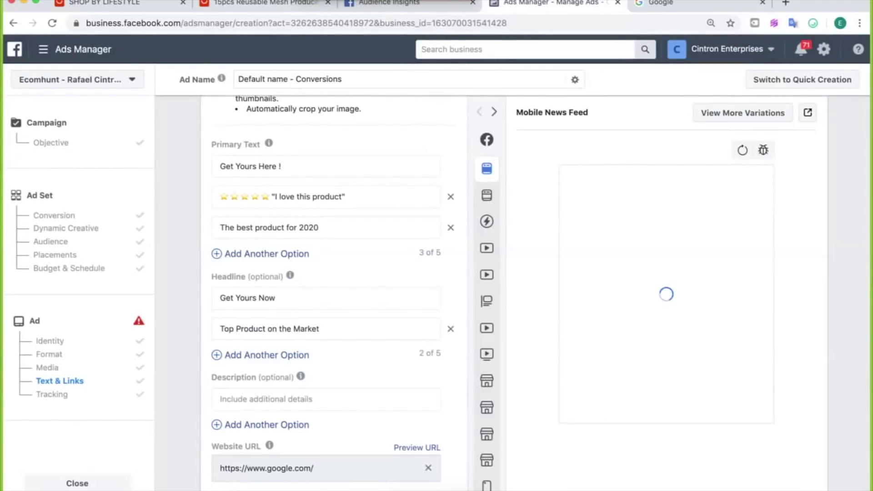
pyautogui.scroll(6, 326, 291)
pyautogui.scroll(6, 325, 291)
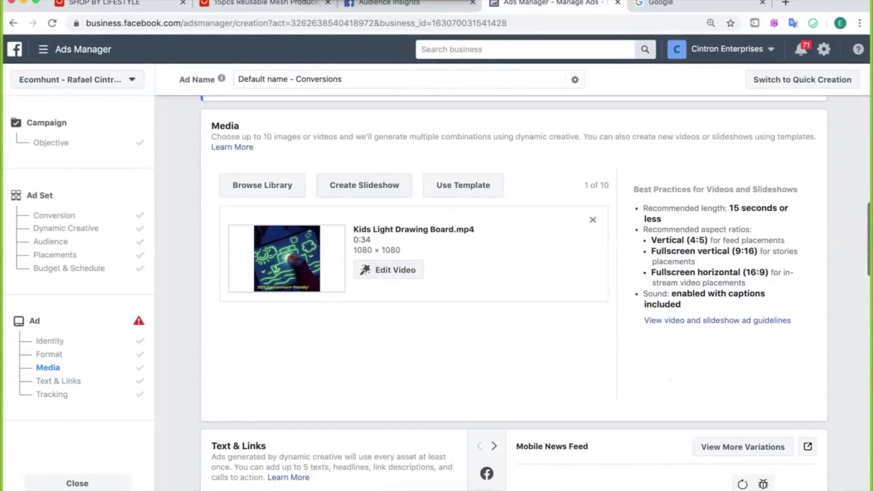
pyautogui.scroll(-9, 325, 291)
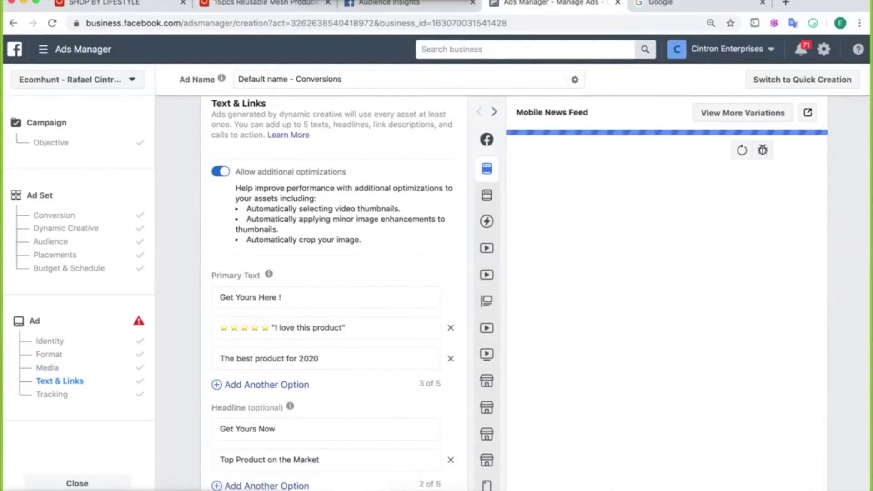
pyautogui.scroll(-1, 334, 291)
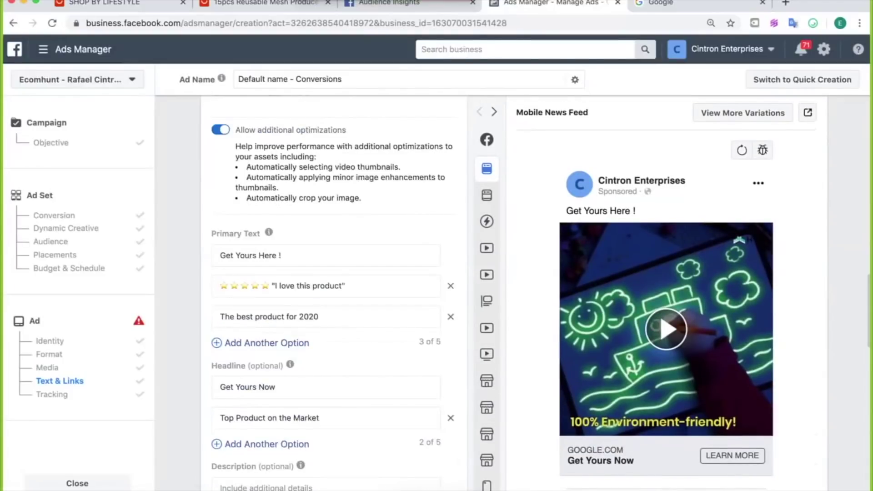
# Step: Open the ad variations preview and choose the five-star "I love this product" text, Top Product on the Market headline and Learn More call to action
pyautogui.scroll(3, 534, 293)
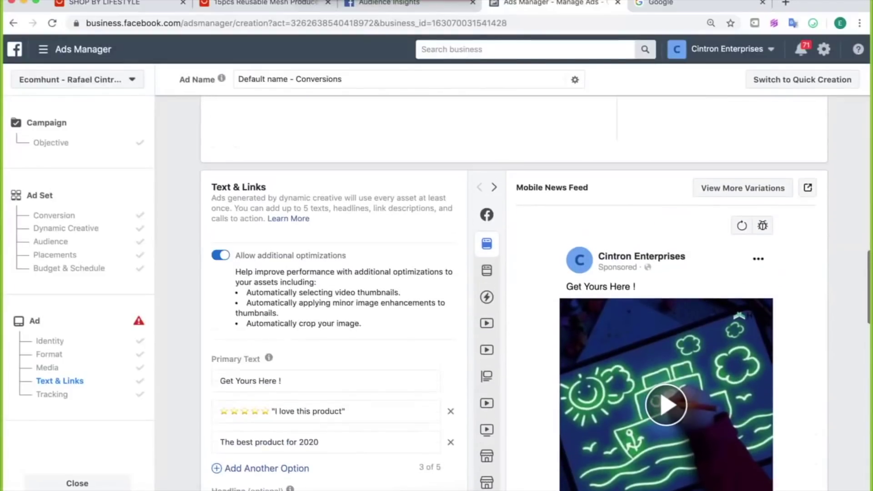
pyautogui.click(742, 188)
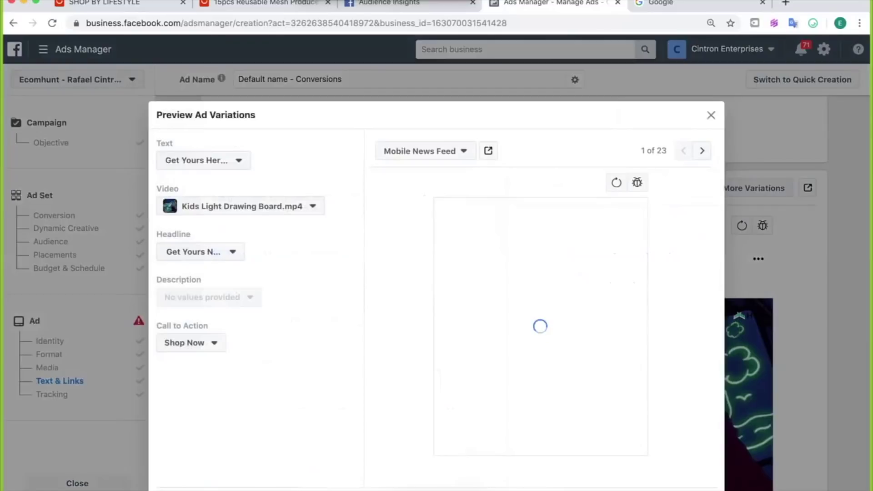
pyautogui.scroll(-1, 437, 295)
pyautogui.scroll(1, 246, 219)
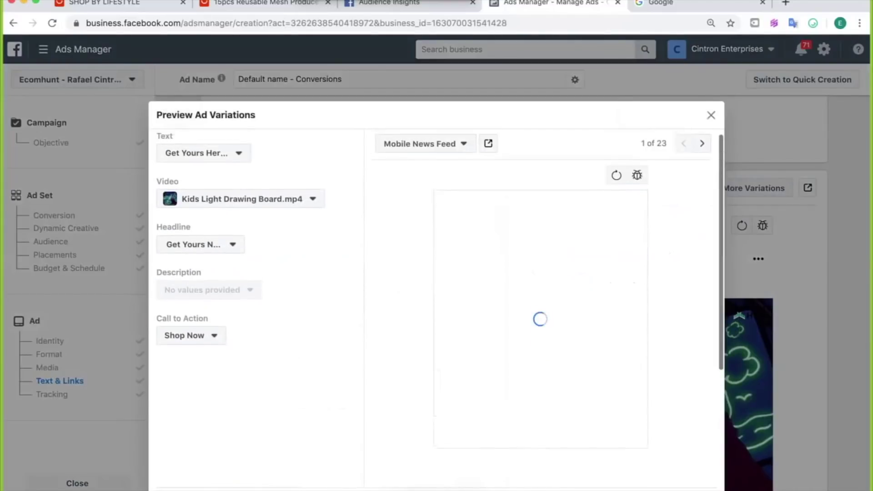
pyautogui.click(218, 158)
pyautogui.click(204, 113)
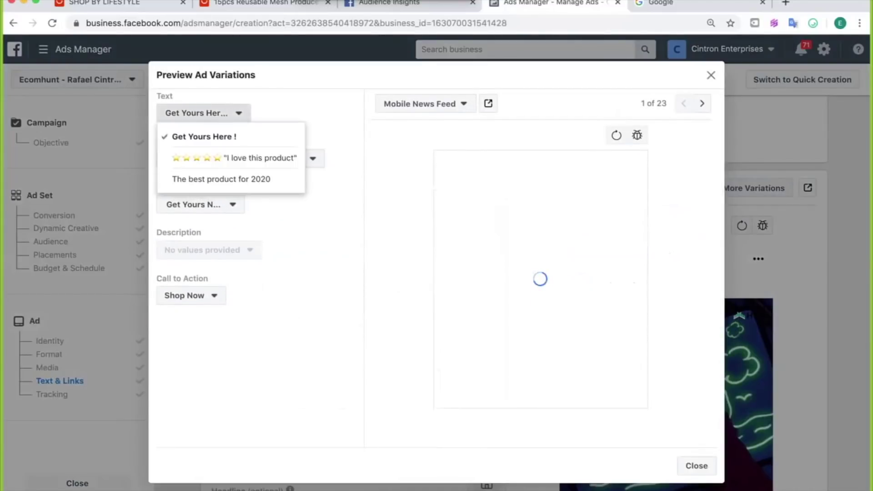
pyautogui.click(218, 158)
pyautogui.click(200, 204)
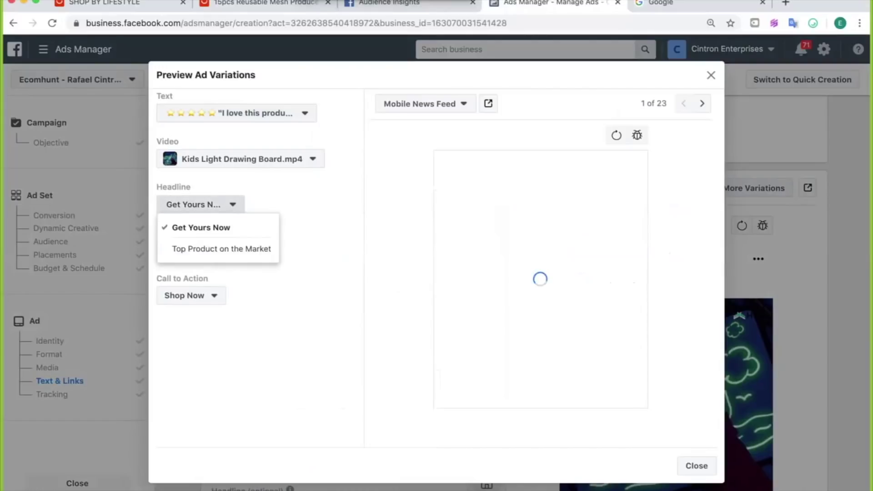
pyautogui.click(220, 247)
pyautogui.click(191, 295)
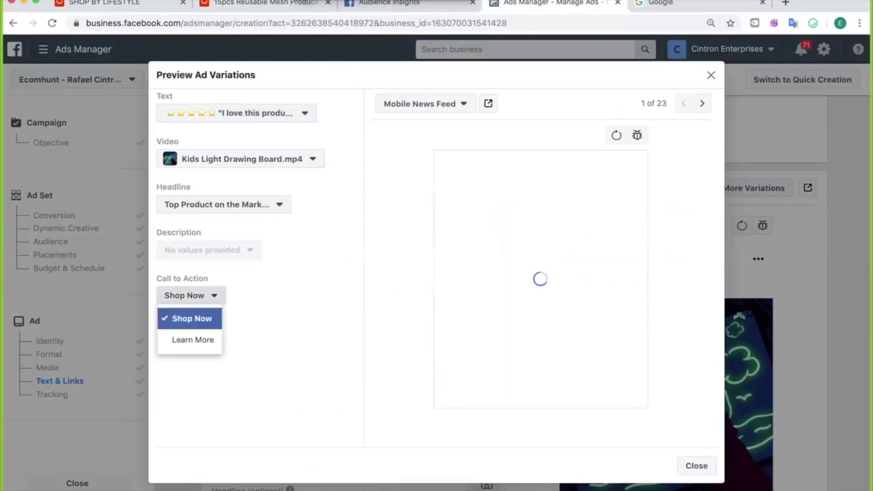
pyautogui.click(191, 339)
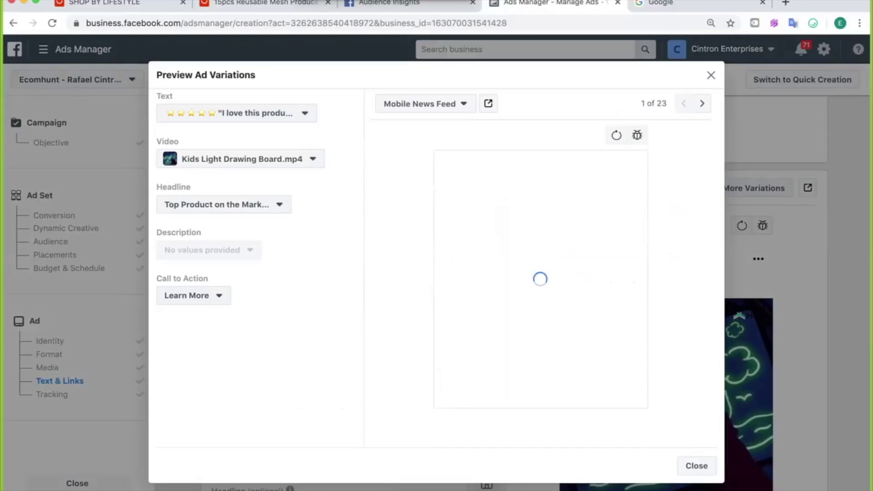
# Step: Examine the Mobile News Feed preview of the chosen variation, from its primary text down to its headline and call to action
pyautogui.click(425, 103)
pyautogui.click(425, 104)
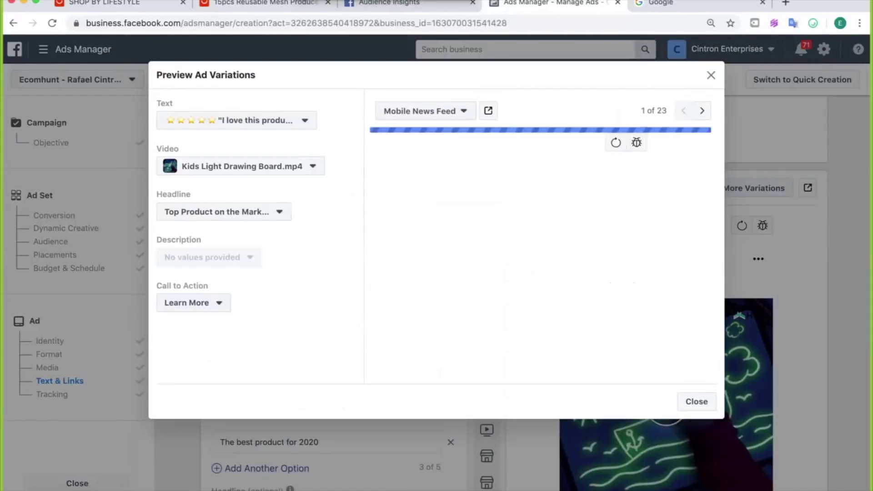
pyautogui.scroll(-3, 434, 268)
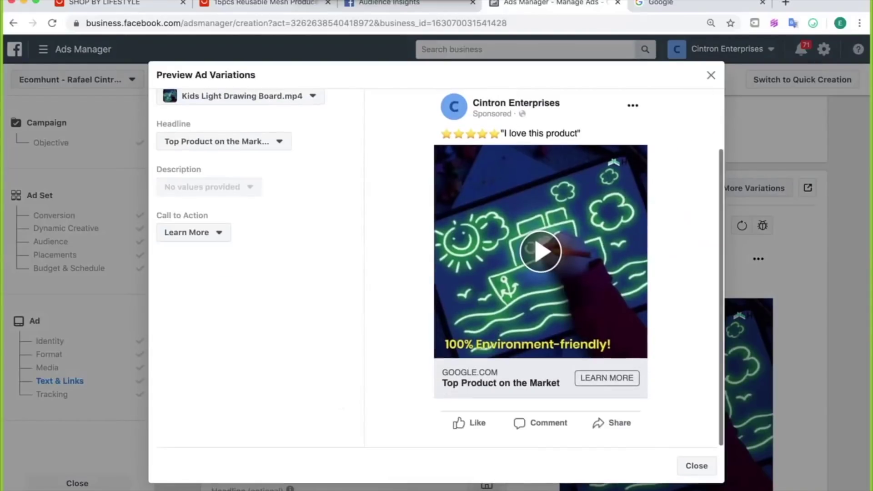
pyautogui.scroll(2, 433, 268)
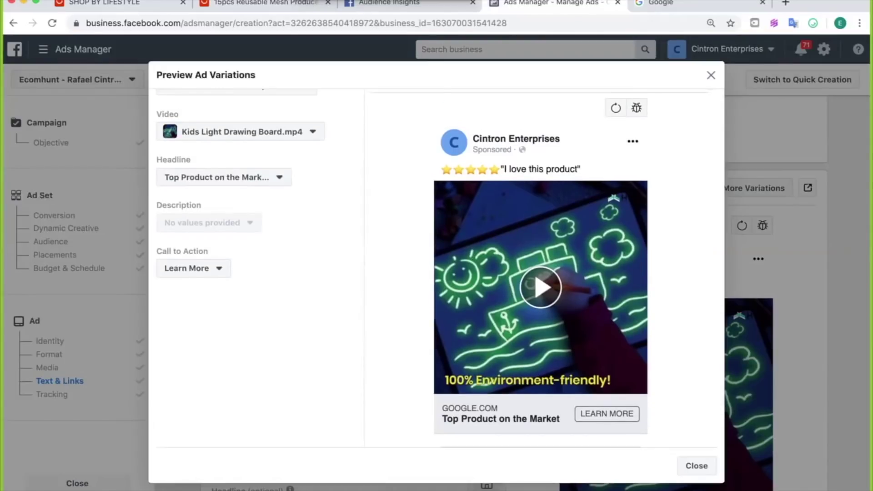
pyautogui.scroll(2, 433, 268)
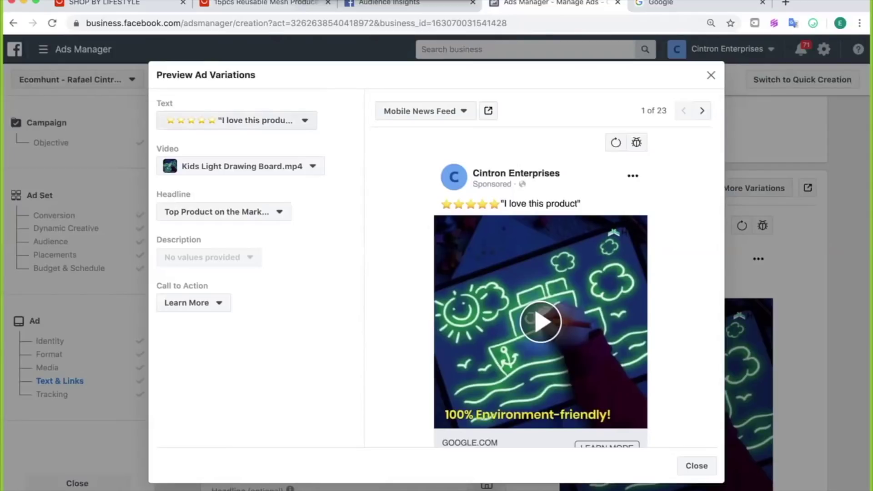
# Step: Check the text, video and headline choices in the variations preview, and close it
pyautogui.click(236, 120)
pyautogui.click(236, 120)
pyautogui.click(240, 167)
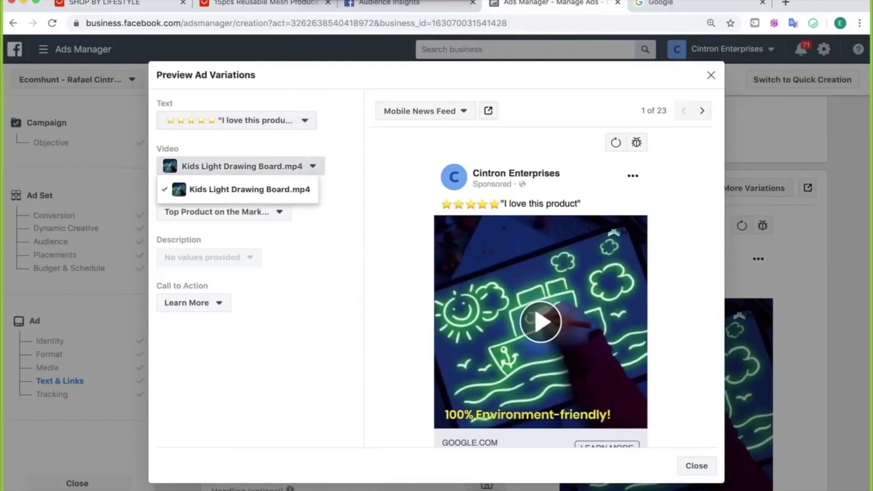
pyautogui.click(250, 189)
pyautogui.click(240, 166)
pyautogui.click(240, 166)
pyautogui.click(223, 212)
pyautogui.click(223, 212)
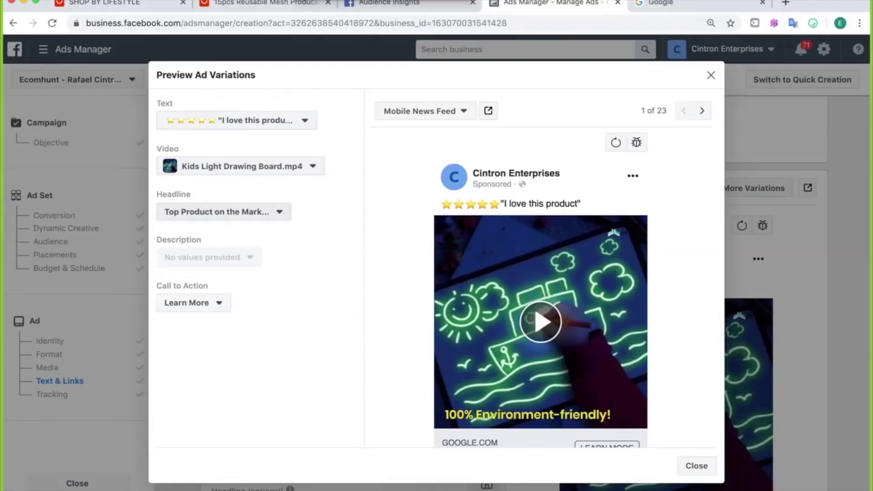
pyautogui.click(696, 465)
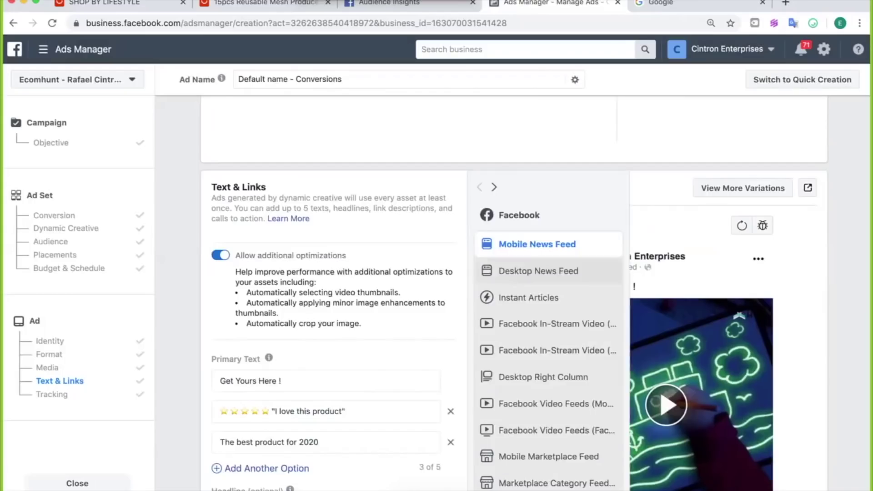
# Step: Replace the ad's video with four JPEG images uploaded from Downloads, from the aquarium-beautiful-blue file through the adorable-animal-baby file
pyautogui.scroll(6, 526, 270)
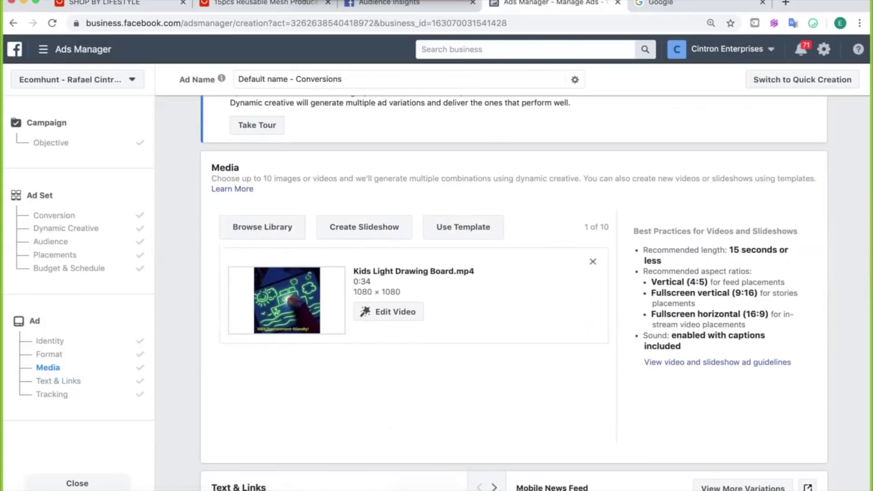
pyautogui.click(591, 261)
pyautogui.click(259, 221)
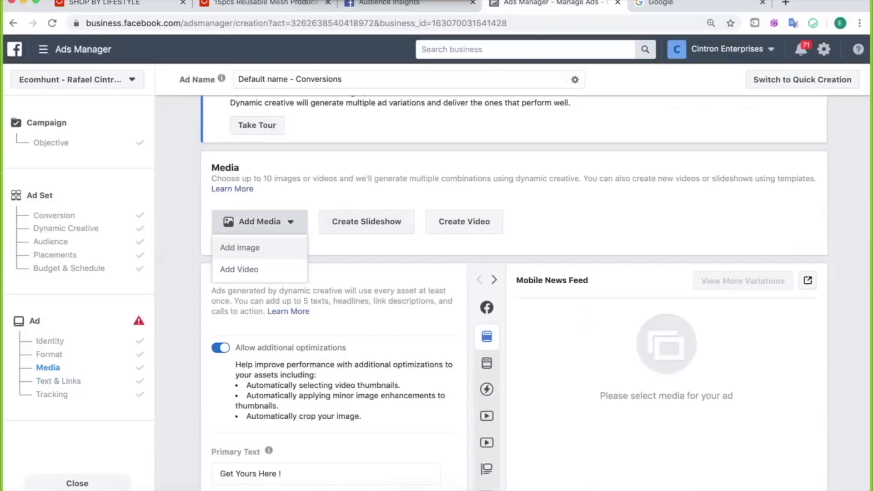
pyautogui.click(239, 247)
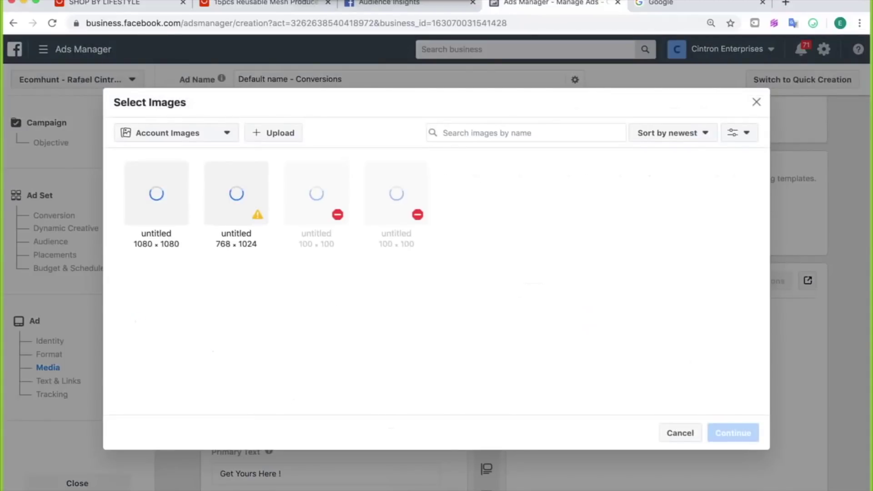
pyautogui.click(273, 132)
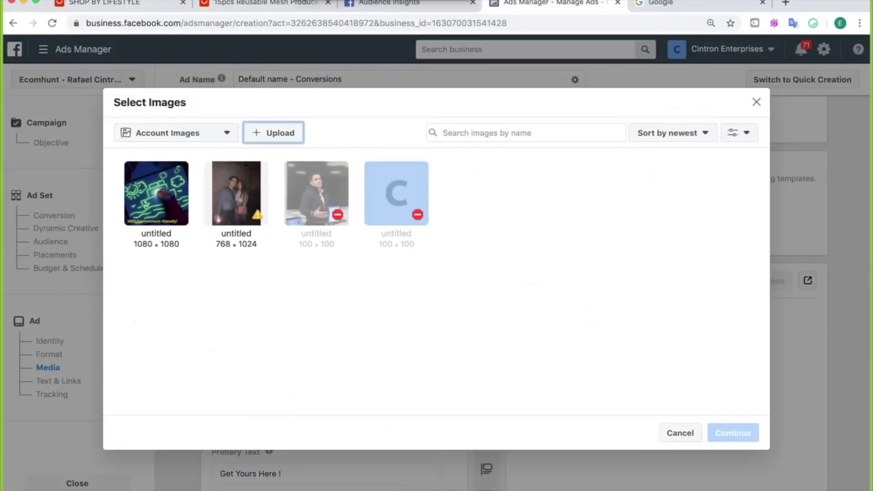
pyautogui.scroll(-3, 481, 177)
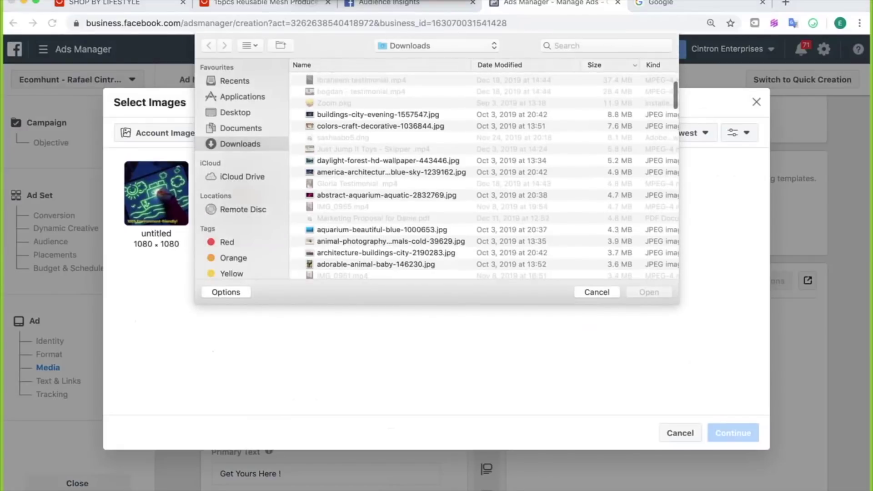
pyautogui.moveTo(511, 265); pyautogui.dragTo(512, 230)
pyautogui.click(649, 292)
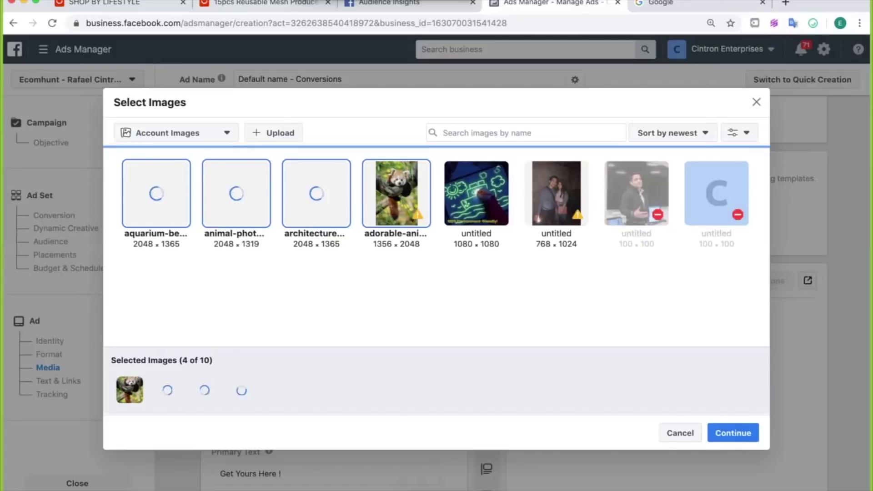
pyautogui.click(732, 432)
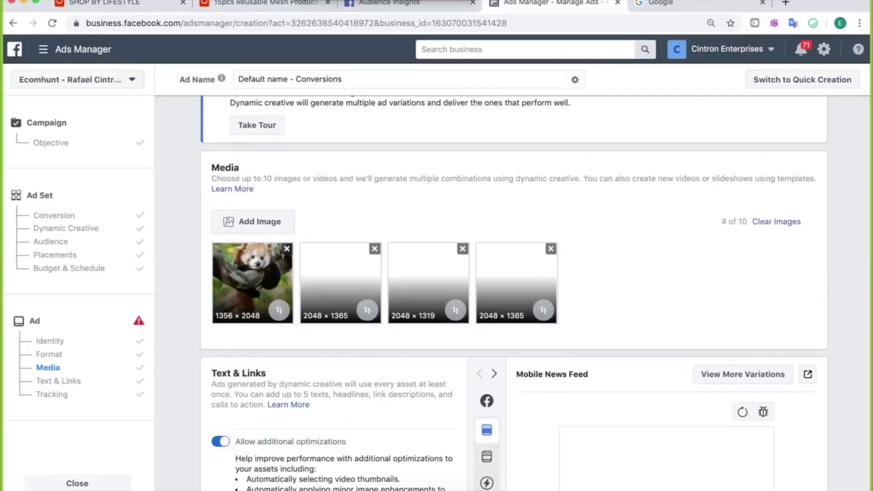
# Step: Check the ad with the uploaded images and remove all four from its media
pyautogui.scroll(-2, 513, 293)
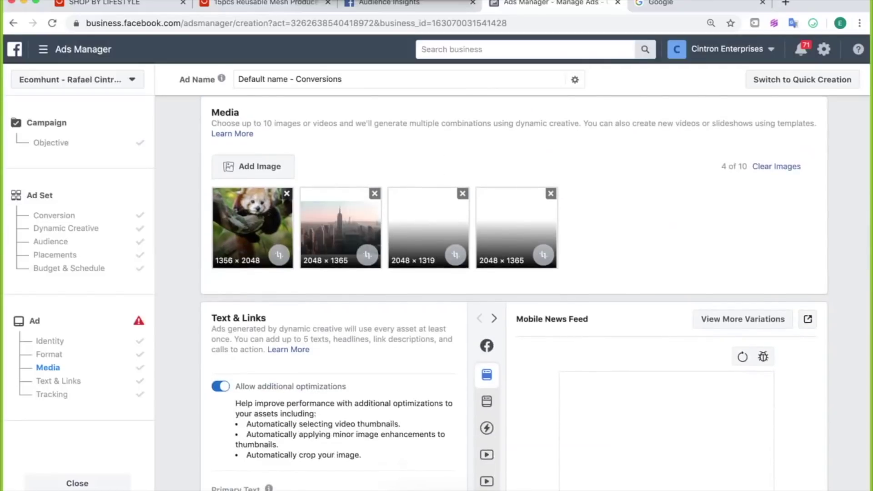
pyautogui.scroll(-3, 514, 293)
pyautogui.scroll(2, 513, 293)
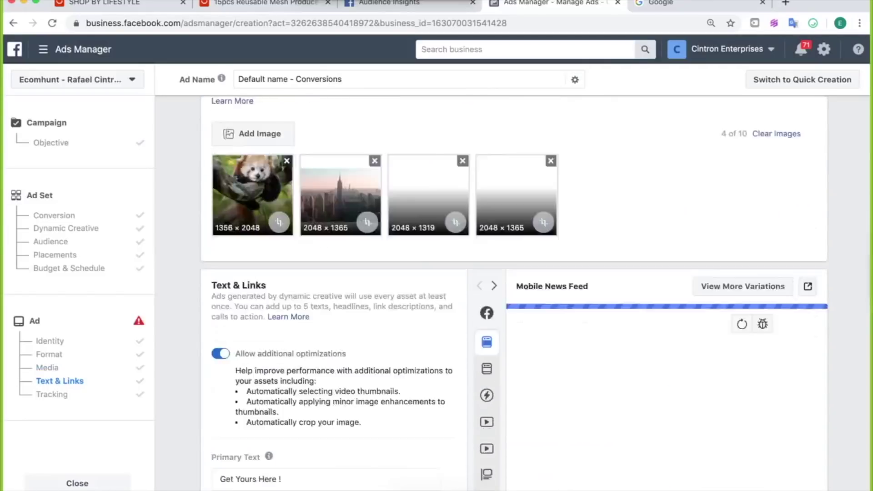
pyautogui.scroll(2, 514, 293)
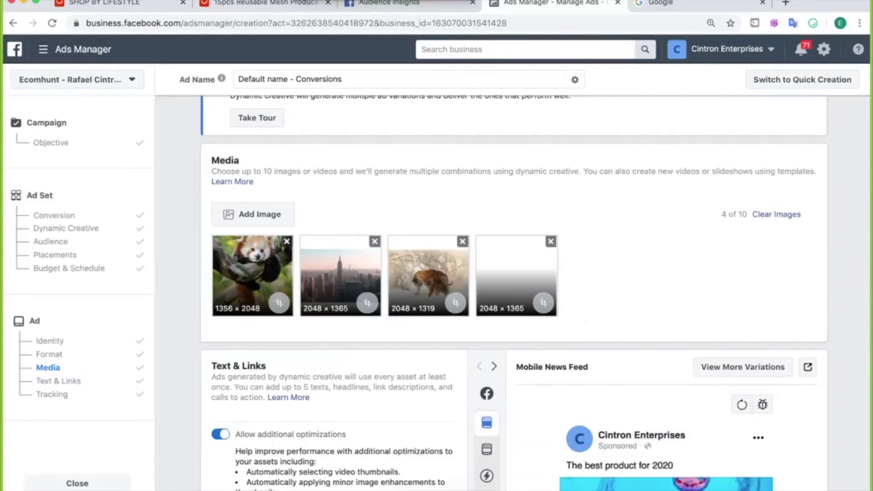
pyautogui.click(374, 241)
pyautogui.click(374, 242)
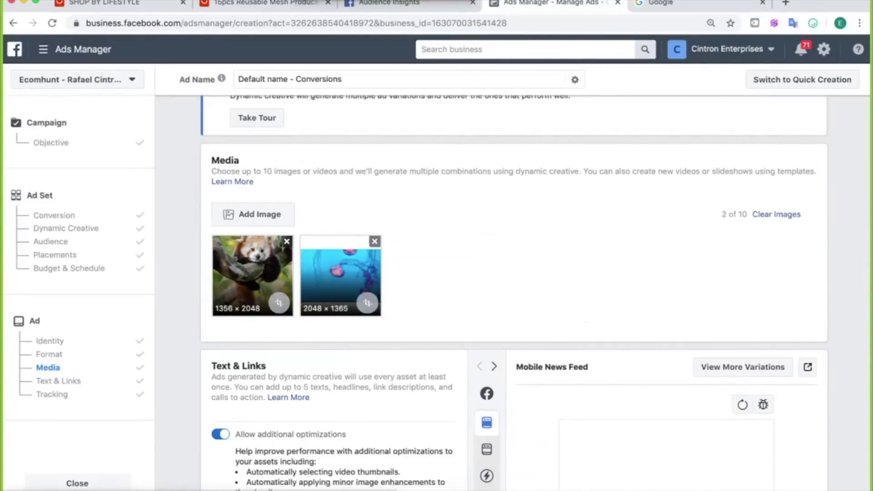
pyautogui.click(374, 241)
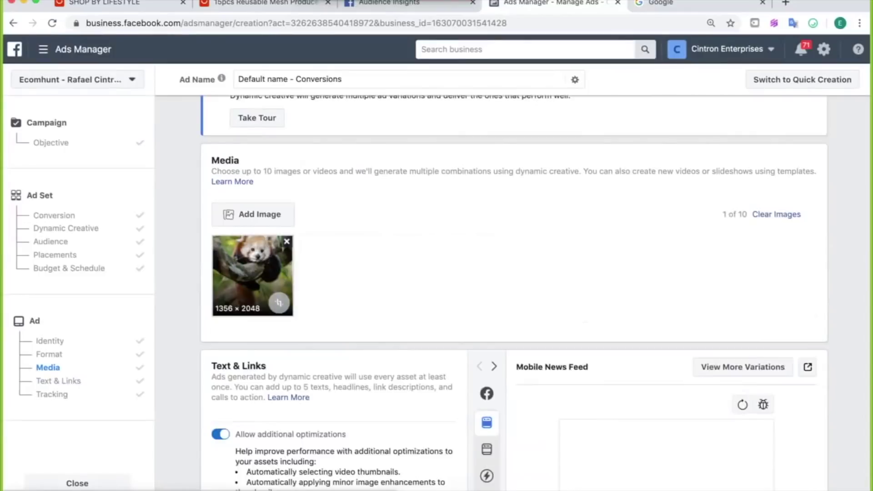
pyautogui.click(286, 242)
# Step: Upload the video Just Jump It Toys - Skipper .mp4 from Downloads as the ad's media
pyautogui.click(259, 214)
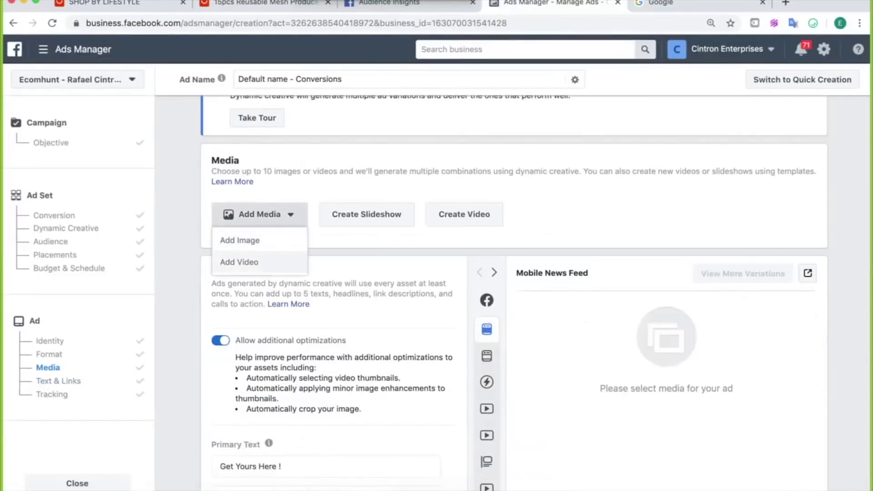
pyautogui.click(239, 262)
pyautogui.click(272, 133)
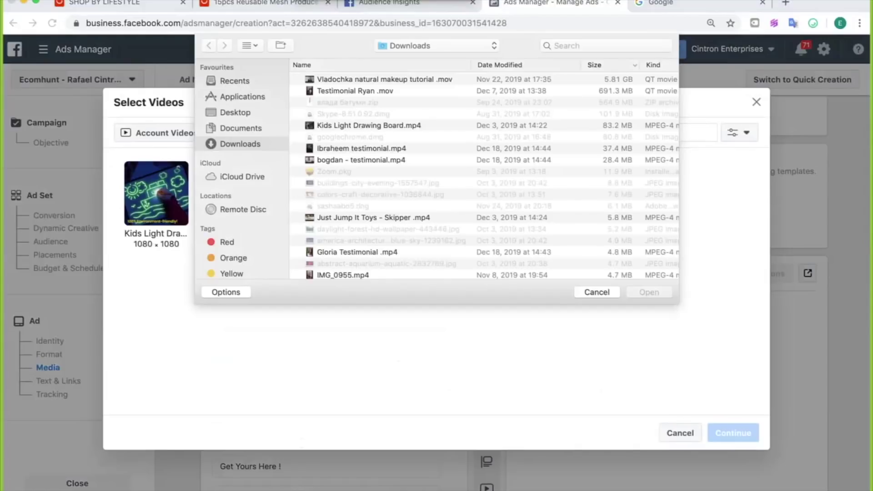
pyautogui.doubleClick(373, 217)
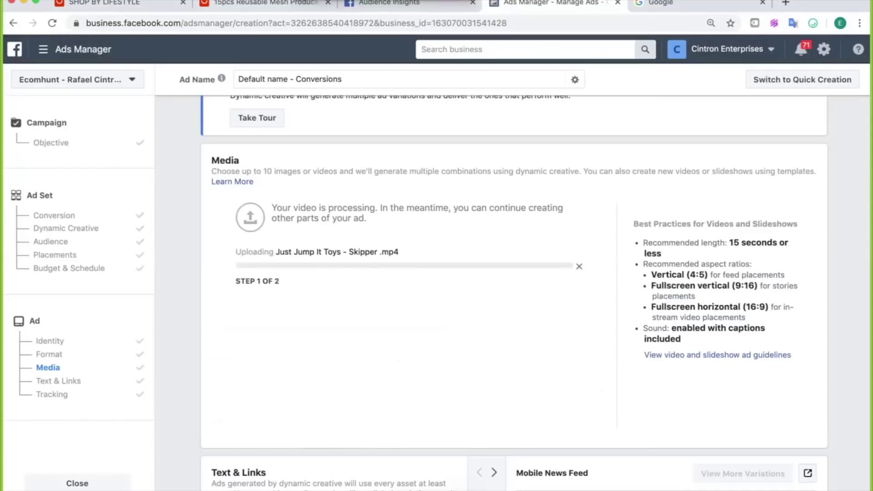
# Step: Follow the video upload in the media section and review the ad's primary texts, headlines and preview area
pyautogui.scroll(-3, 342, 255)
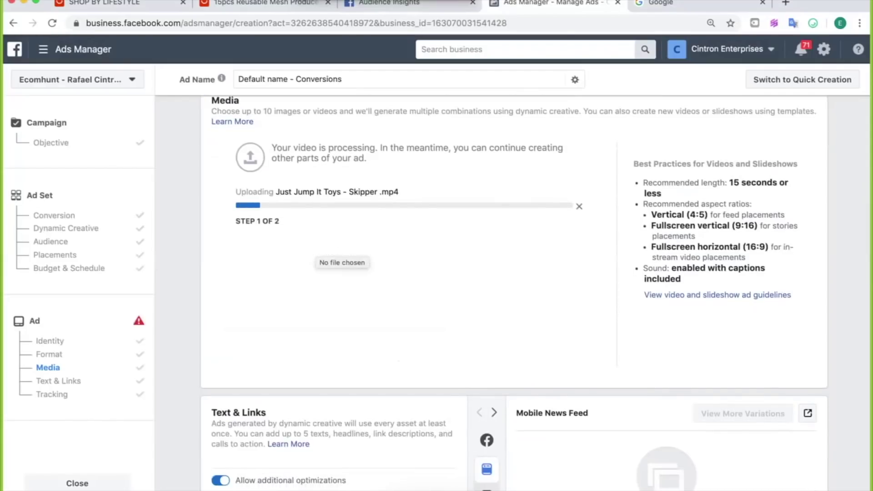
pyautogui.scroll(-2, 342, 255)
pyautogui.scroll(2, 341, 254)
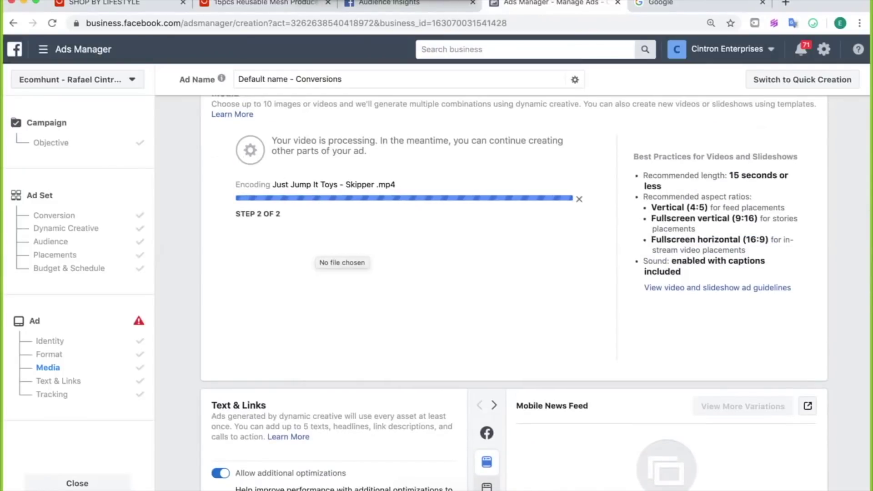
pyautogui.scroll(-8, 342, 255)
pyautogui.scroll(-6, 342, 255)
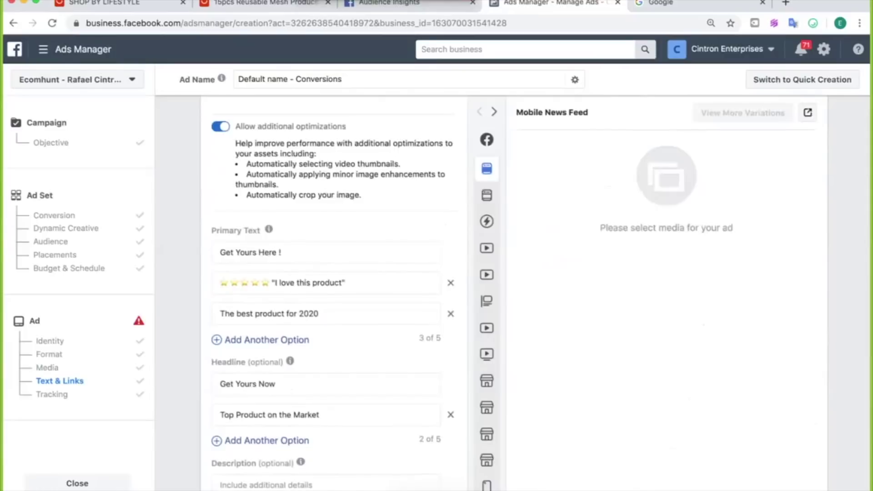
pyautogui.scroll(-6, 342, 255)
pyautogui.scroll(6, 342, 255)
pyautogui.scroll(6, 342, 254)
pyautogui.scroll(-2, 342, 254)
pyautogui.scroll(-1, 341, 255)
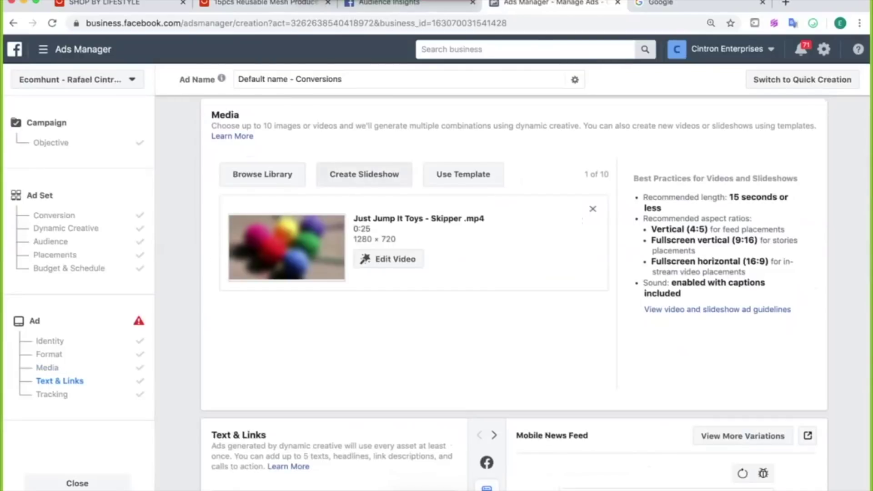
# Step: Add the account video Kids Light Drawing Board.mp4 to the ad's media alongside the Skipper video
pyautogui.click(262, 174)
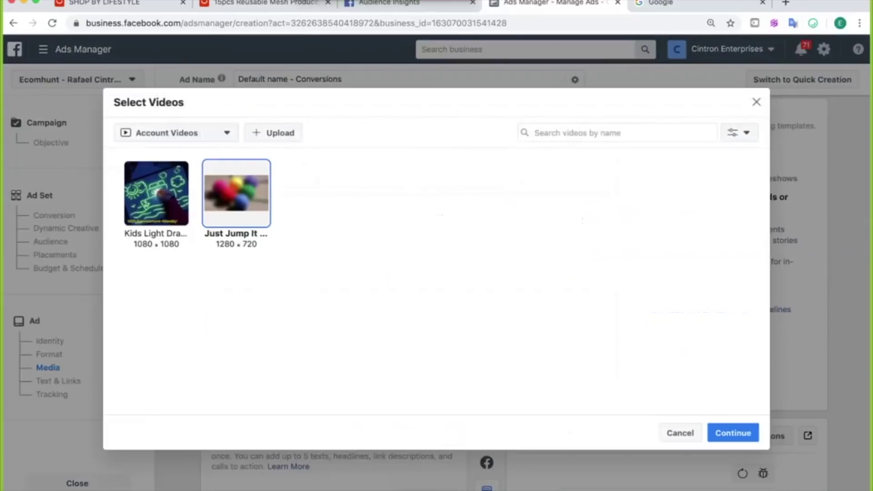
pyautogui.click(156, 193)
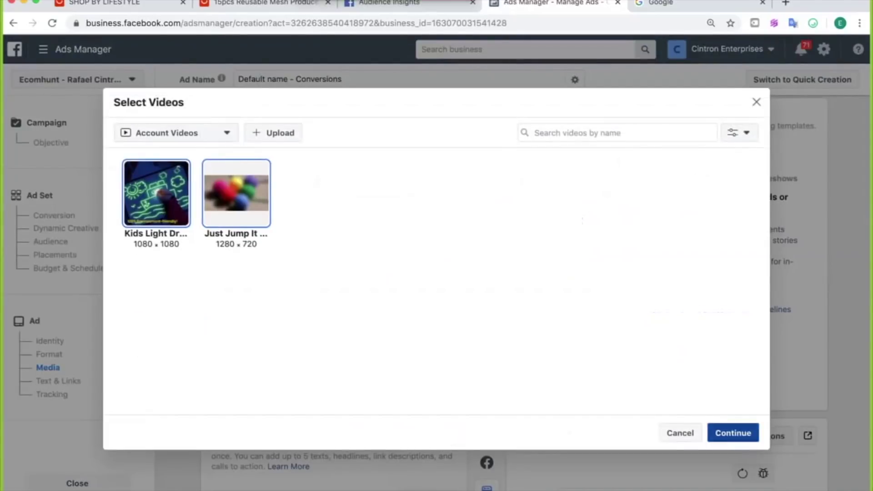
pyautogui.click(733, 433)
pyautogui.scroll(-2, 414, 288)
pyautogui.scroll(2, 414, 288)
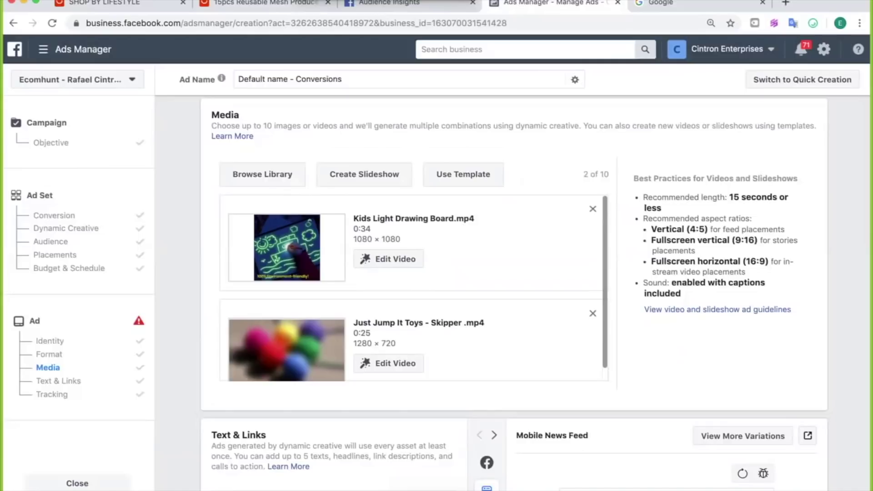
# Step: Review the ad's two videos, primary texts, headlines, website URL, calls to action and Mobile News Feed preview
pyautogui.scroll(-1, 415, 288)
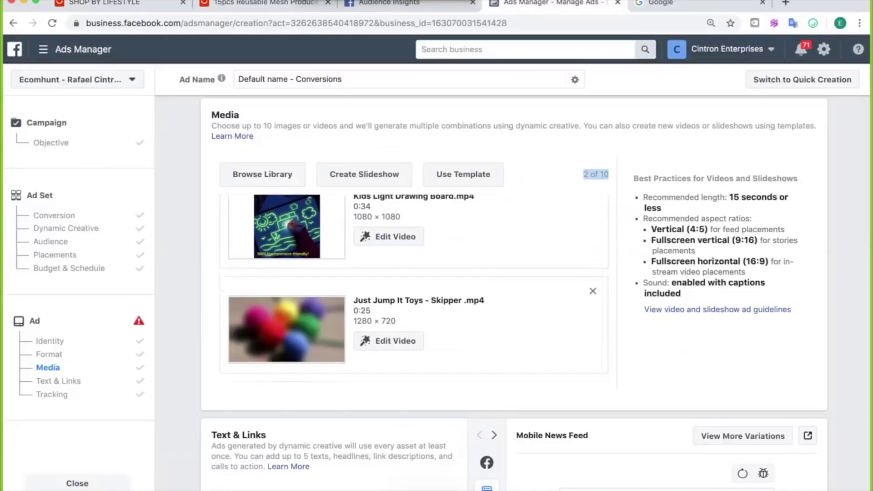
pyautogui.scroll(1, 414, 288)
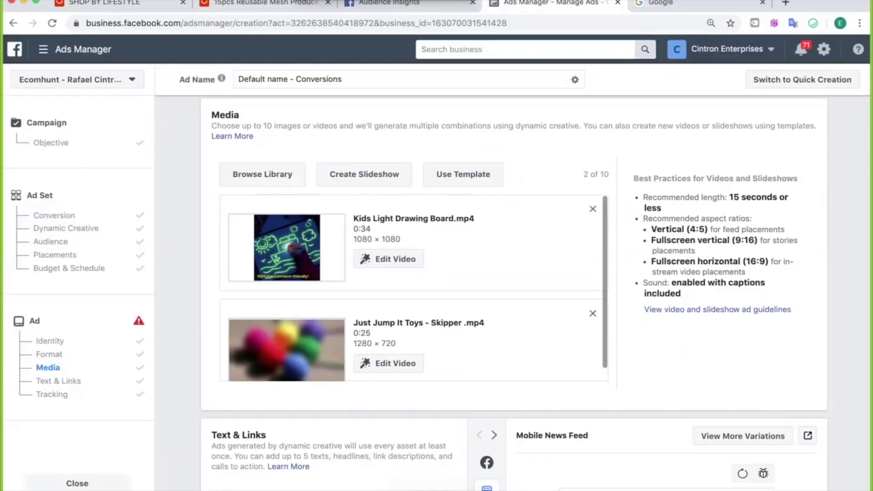
pyautogui.scroll(-1, 415, 288)
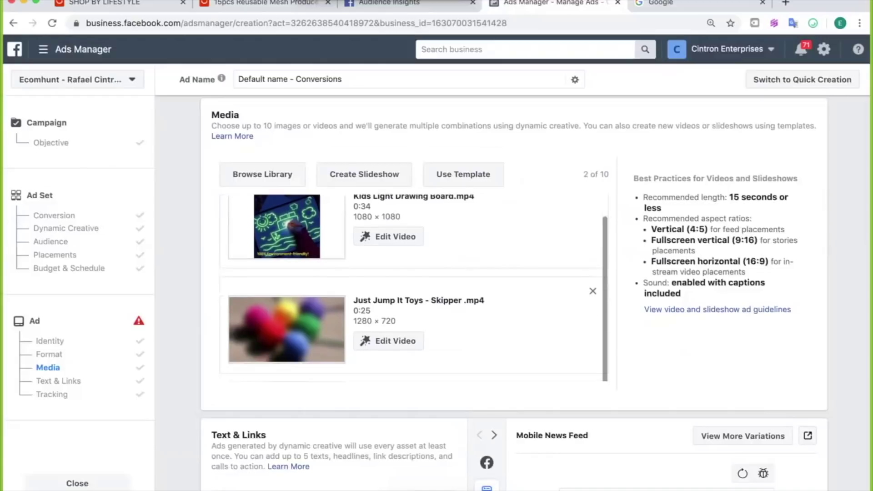
pyautogui.scroll(-10, 514, 273)
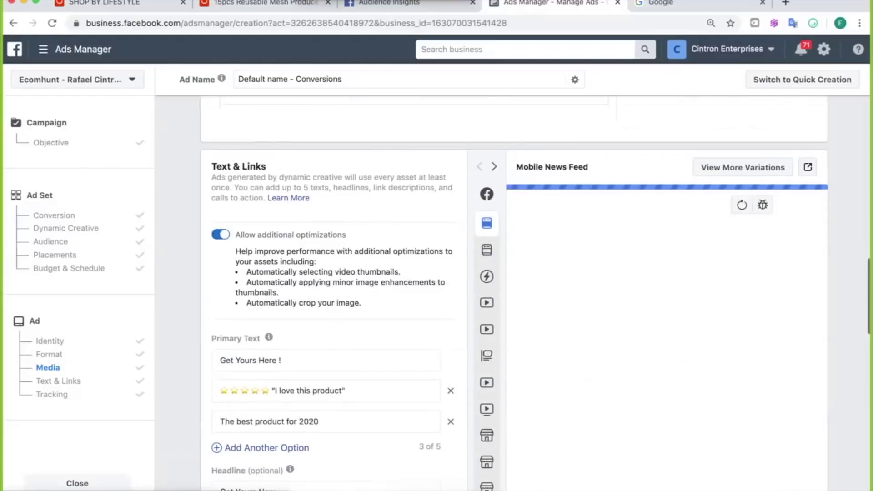
pyautogui.scroll(-2, 318, 296)
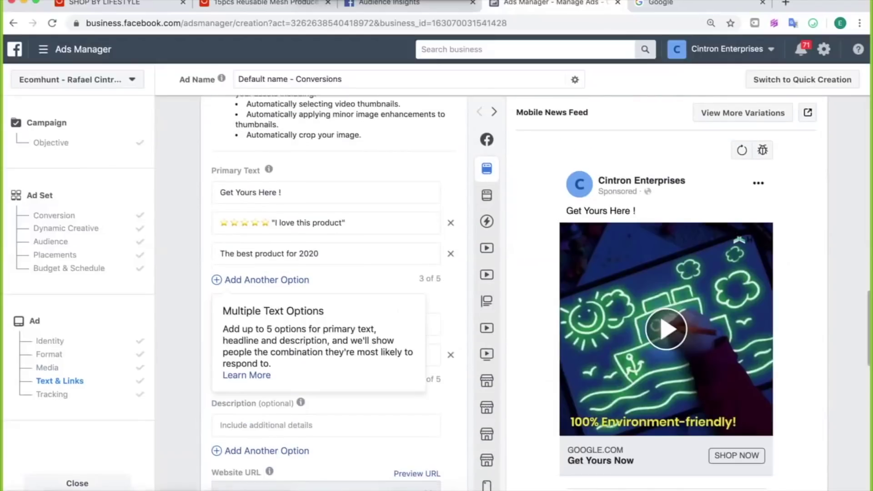
pyautogui.scroll(-3, 318, 296)
pyautogui.scroll(-3, 326, 291)
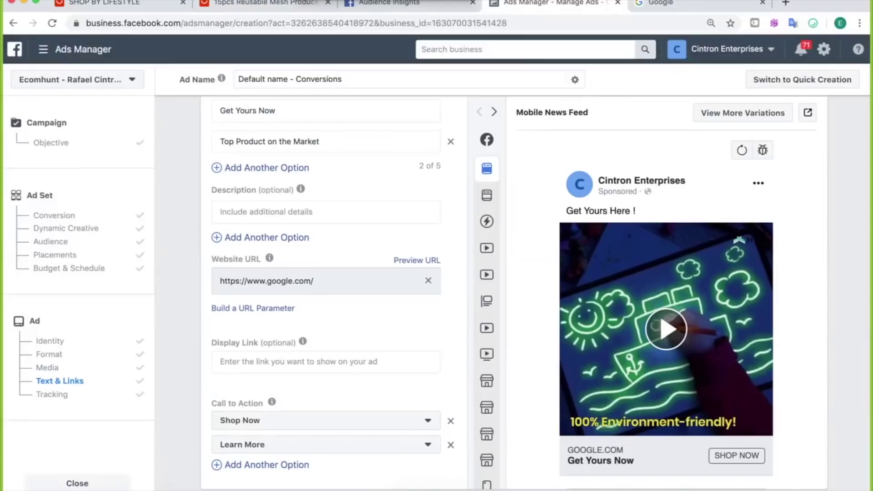
pyautogui.scroll(7, 326, 291)
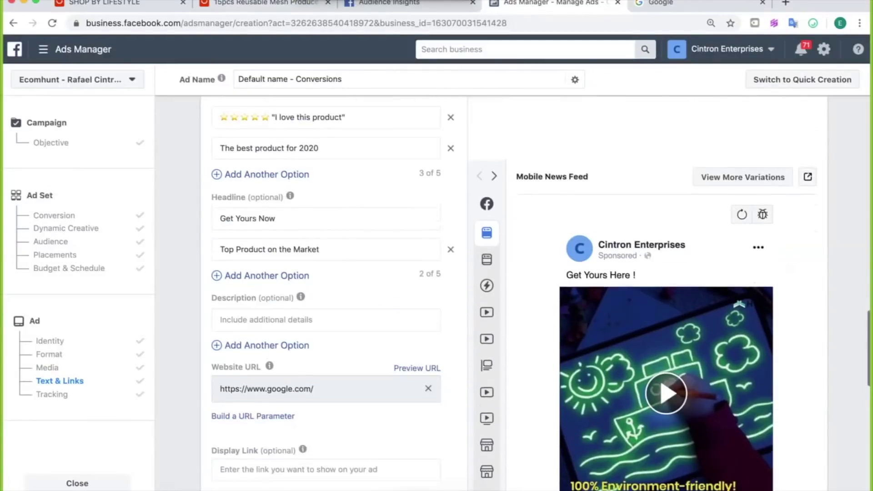
pyautogui.scroll(6, 326, 291)
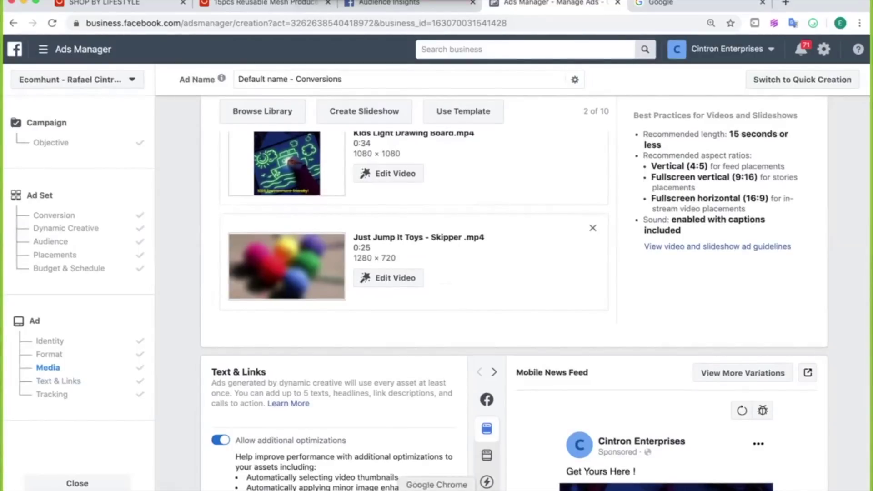
# Step: Switch to Keynote and play the presentation from the slide How to Test Creatives / Ad Variations
pyautogui.click(425, 489)
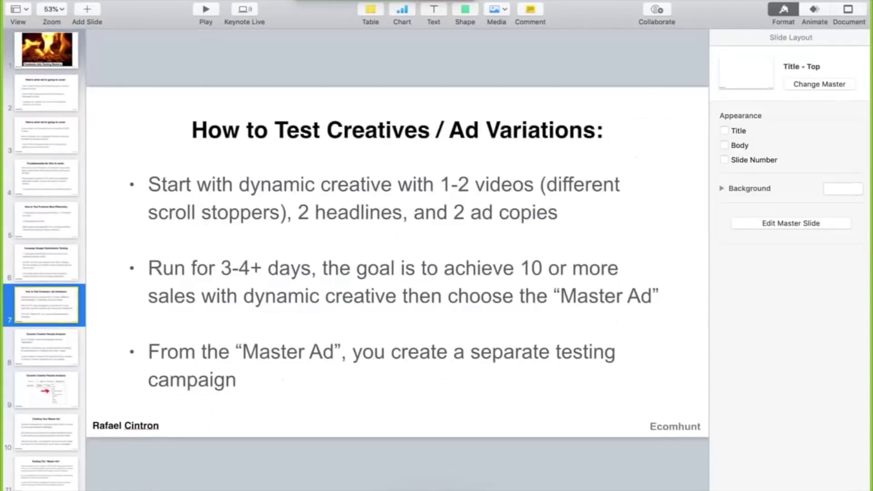
pyautogui.press('alt+super+p')
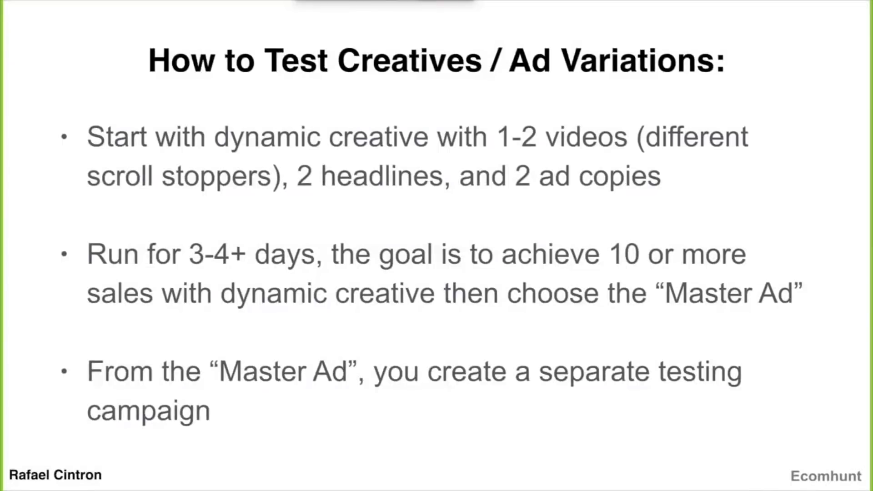
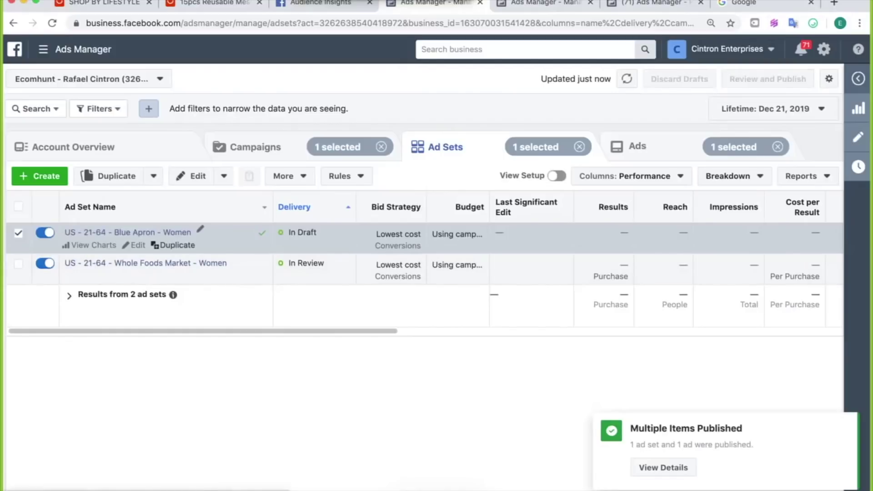
# Step: Duplicate the Blue Apron ad set once into its original campaign and copy the page name Paula Deen from Audience Insights
pyautogui.click(160, 246)
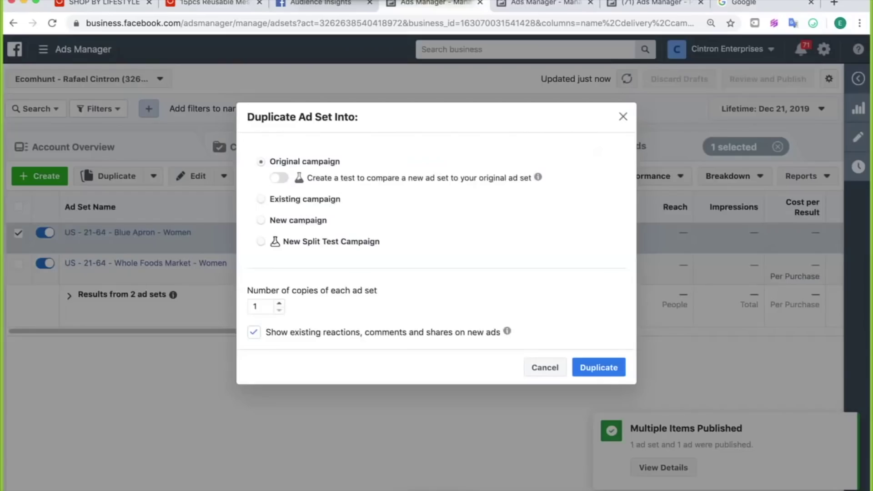
pyautogui.click(597, 367)
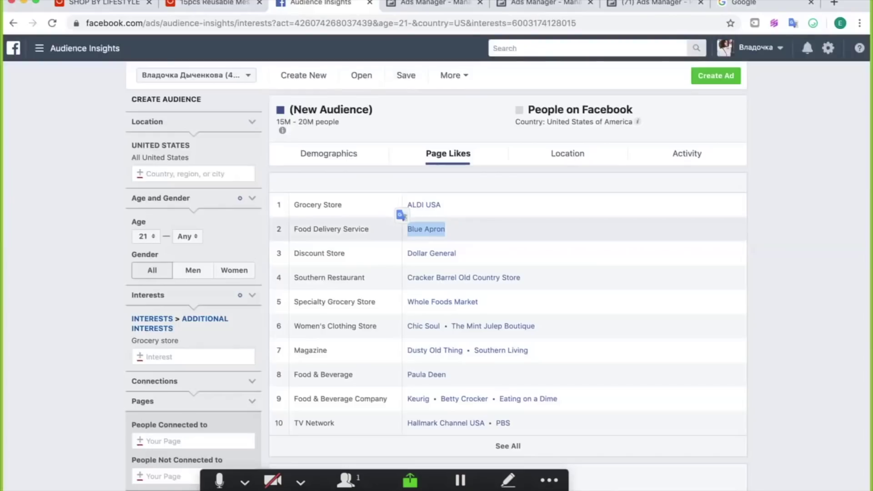
pyautogui.scroll(-2, 432, 251)
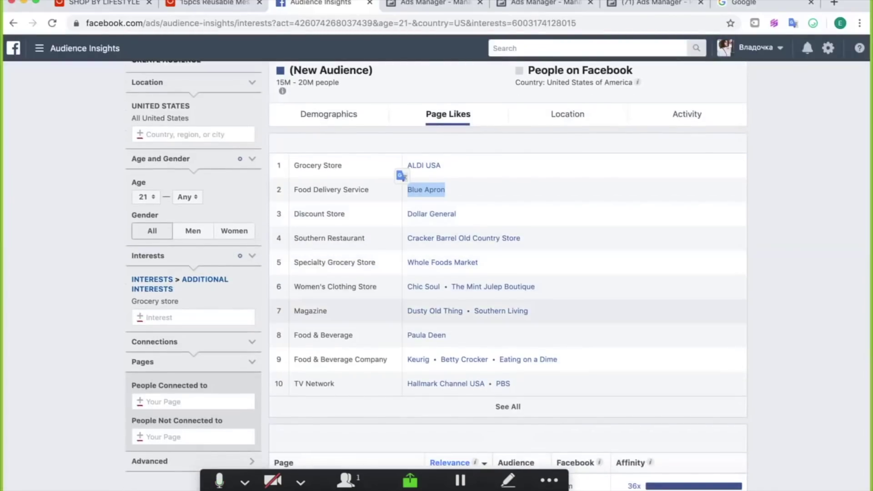
pyautogui.moveTo(446, 336); pyautogui.dragTo(405, 337)
pyautogui.press('super+c')
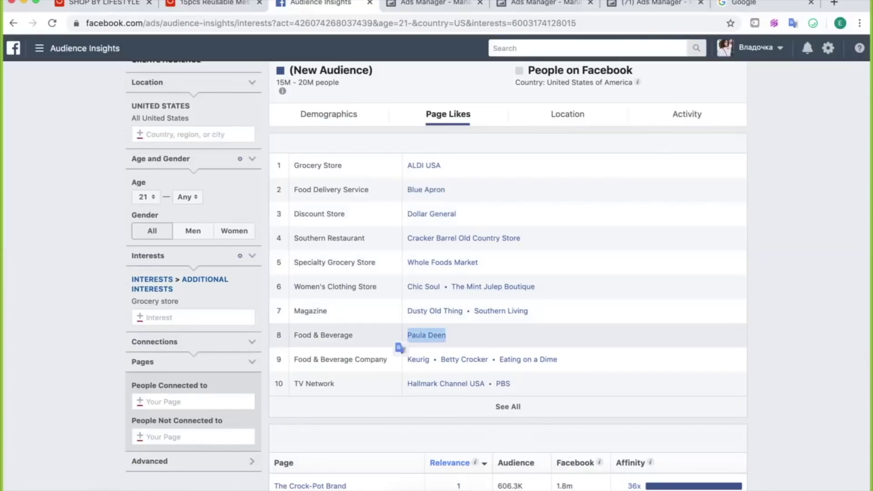
# Step: Rename the duplicated ad set as US - 21-64 - Paula Deen - Women
pyautogui.hotkey('ctrl', 'Tab')
pyautogui.doubleClick(395, 152)
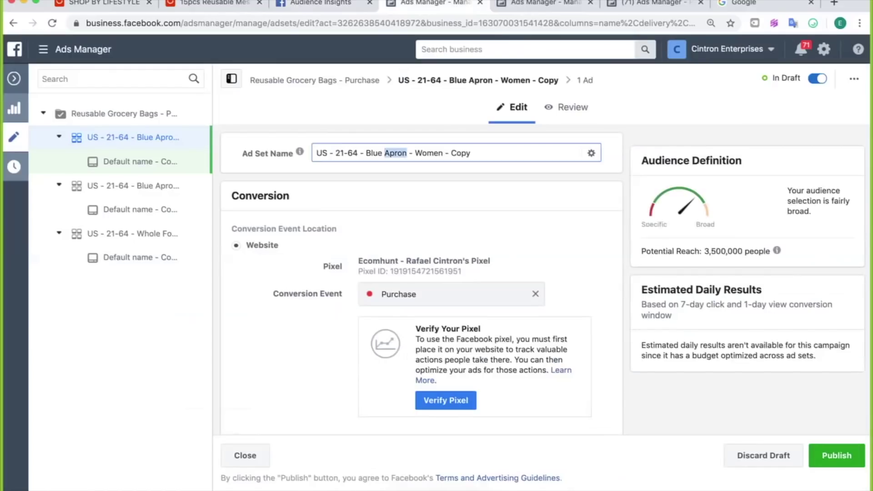
pyautogui.click(409, 153)
pyautogui.moveTo(407, 153); pyautogui.dragTo(366, 153)
pyautogui.press('super+v')
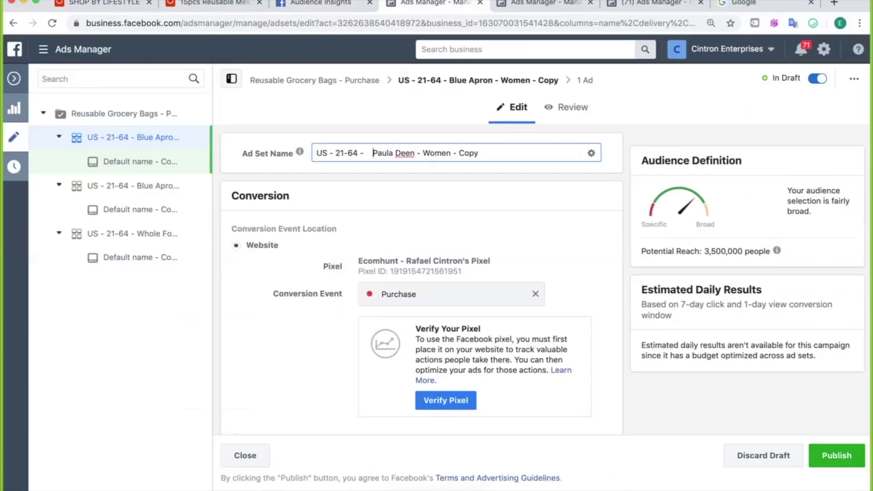
pyautogui.press('BackSpace')
pyautogui.press('BackSpace')
pyautogui.press('BackSpace')
pyautogui.press('BackSpace')
pyautogui.press('BackSpace')
pyautogui.press('BackSpace')
pyautogui.press('BackSpace')
pyautogui.press('BackSpace')
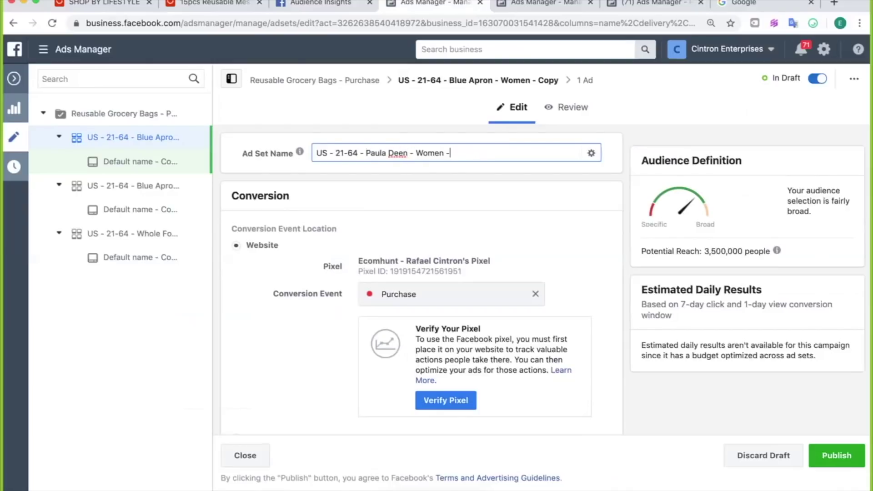
pyautogui.press('Tab')
# Step: Replace the Blue Apron interest with Paula Deen in the ad set's detailed targeting and publish it
pyautogui.scroll(-10, 421, 273)
pyautogui.scroll(-8, 421, 279)
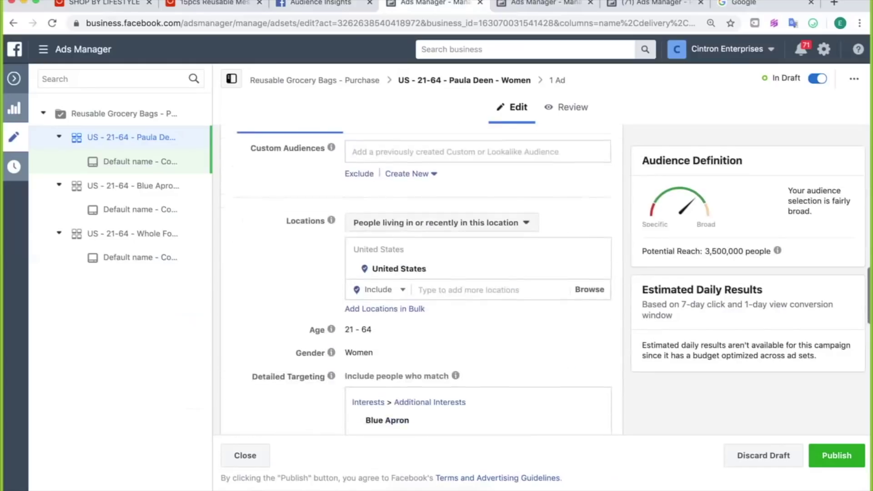
pyautogui.moveTo(477, 324)
pyautogui.click(592, 324)
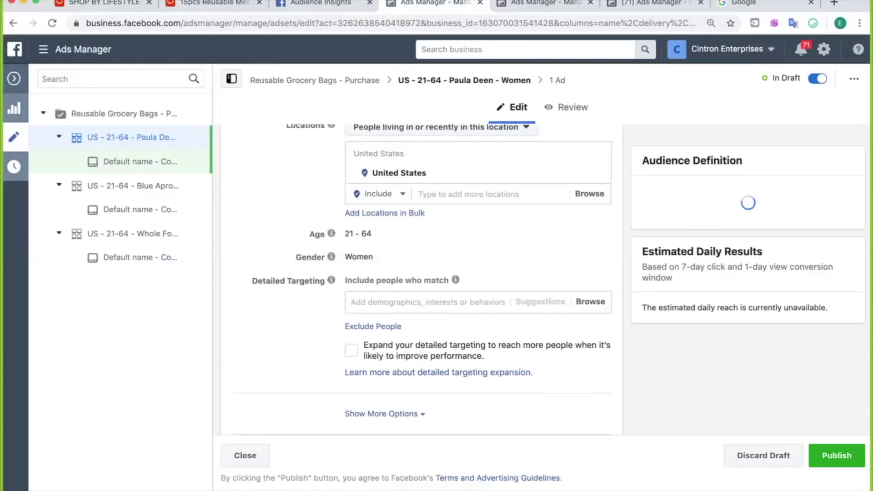
pyautogui.click(427, 301)
pyautogui.press('super+v')
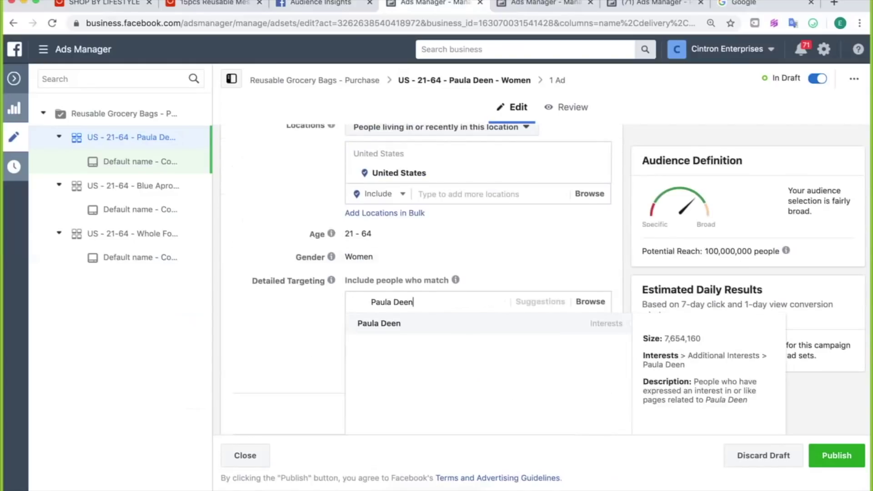
pyautogui.press('Return')
pyautogui.click(836, 455)
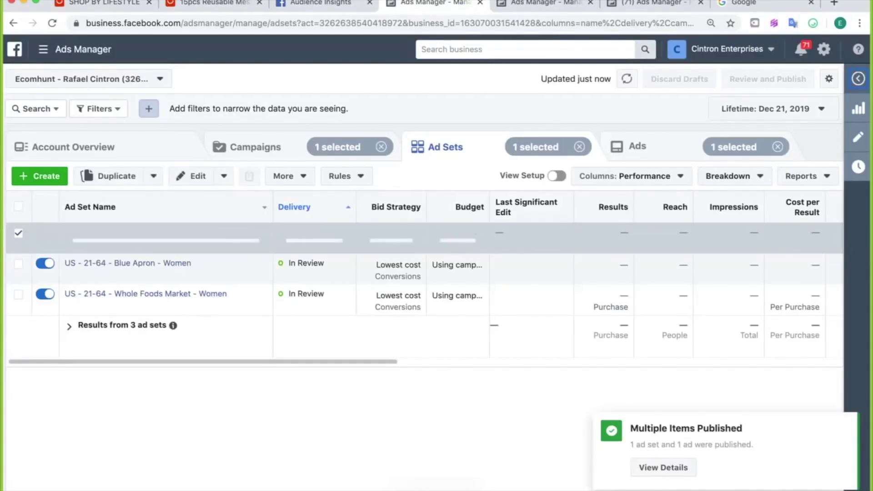
# Step: Duplicate the Paula Deen ad set once into its original campaign and copy the page name Betty Crocker from Audience Insights
pyautogui.click(167, 245)
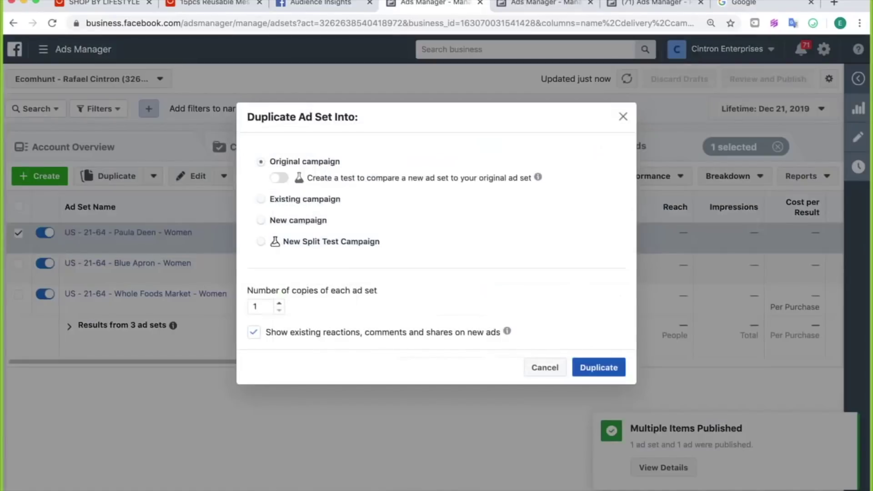
pyautogui.click(599, 367)
pyautogui.click(320, 3)
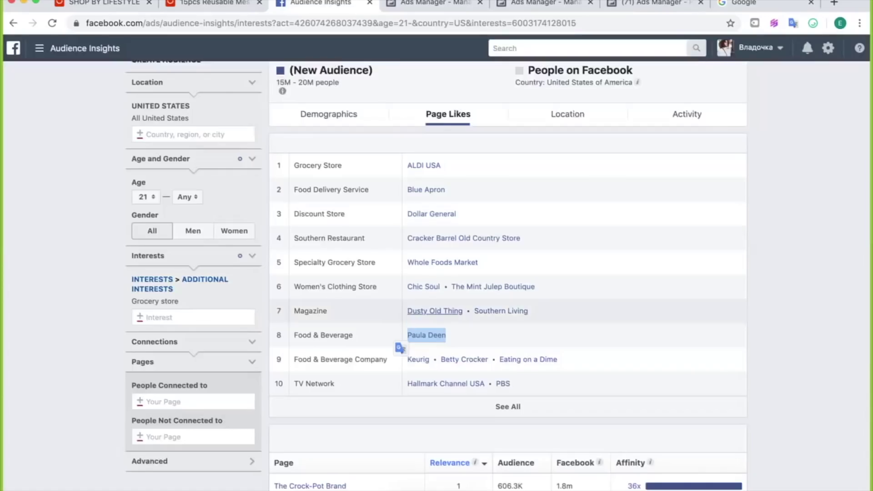
pyautogui.scroll(-1, 427, 310)
pyautogui.moveTo(489, 328); pyautogui.dragTo(440, 328)
pyautogui.press('super+c')
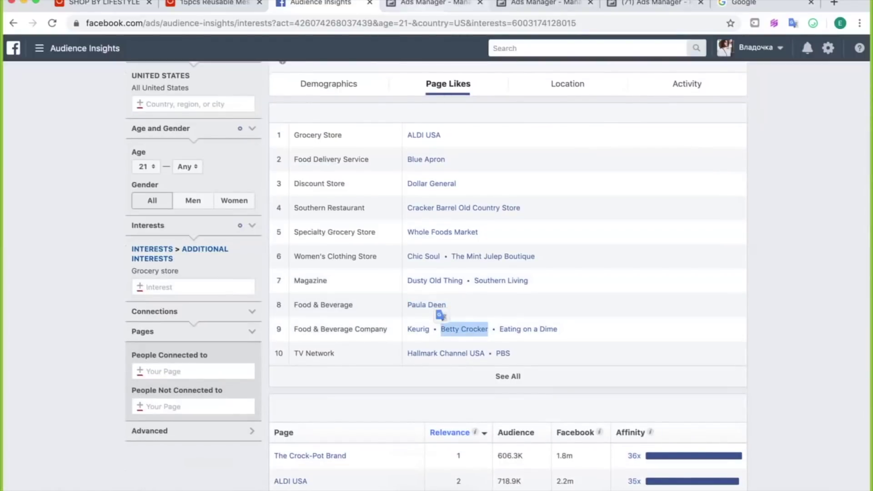
# Step: Rename the new ad set copy as US - 21-64 - Betty Crocker - Women
pyautogui.click(427, 3)
pyautogui.moveTo(408, 153); pyautogui.dragTo(365, 153)
pyautogui.press('super+v')
pyautogui.doubleClick(467, 153)
pyautogui.press('BackSpace')
pyautogui.press('BackSpace')
pyautogui.press('BackSpace')
pyautogui.press('BackSpace')
pyautogui.press('Return')
# Step: Add the Betty Crocker interest to the ad set's detailed targeting, remove Paula Deen and publish the ad set
pyautogui.scroll(-5, 421, 279)
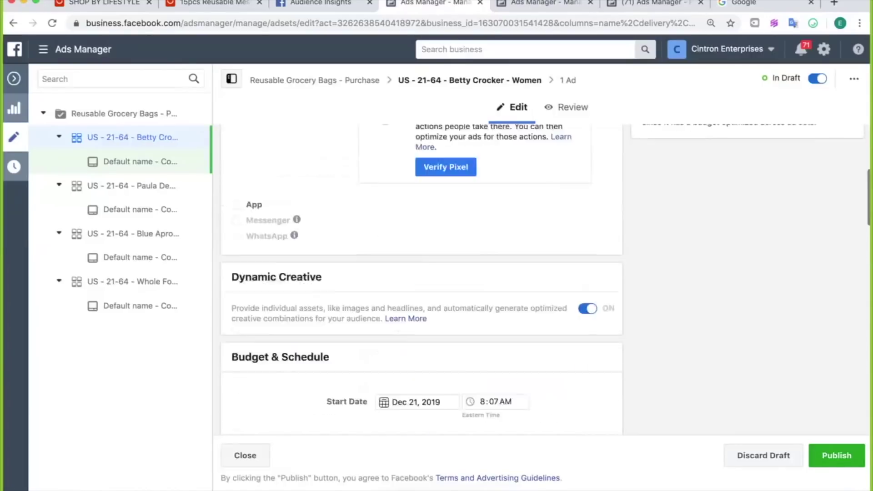
pyautogui.scroll(-10, 421, 272)
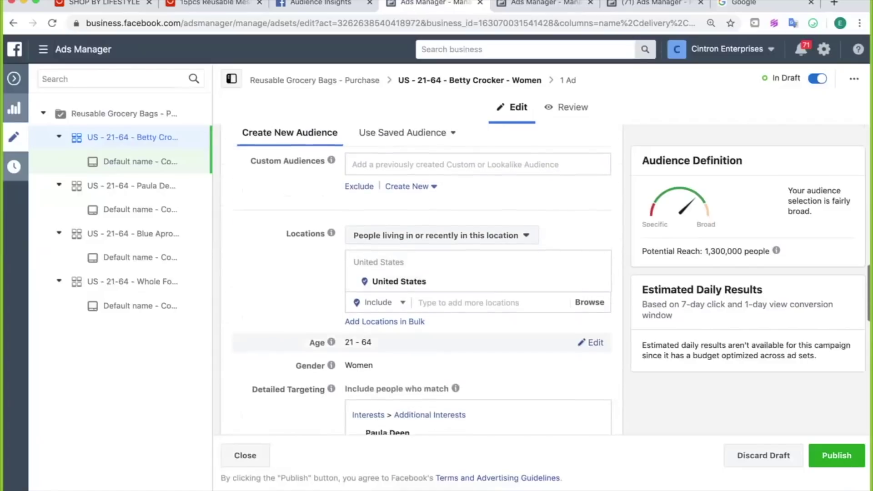
pyautogui.scroll(-3, 421, 341)
pyautogui.click(421, 314)
pyautogui.press('super+v')
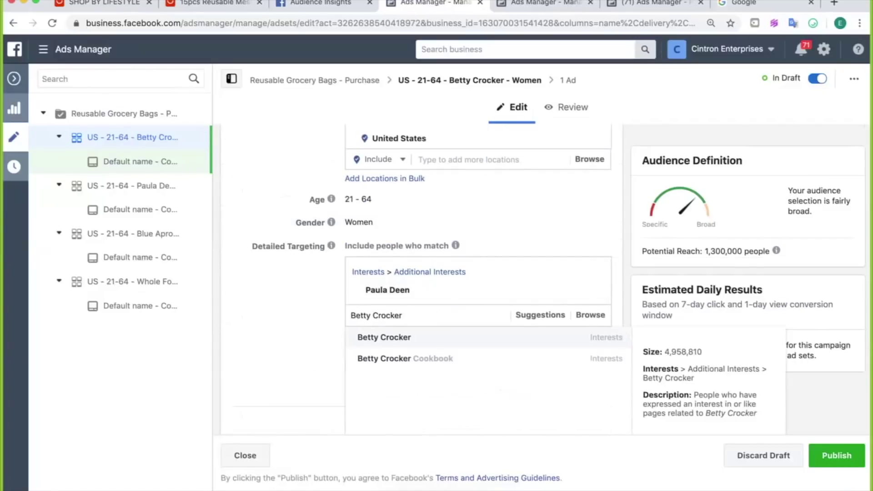
pyautogui.press('Return')
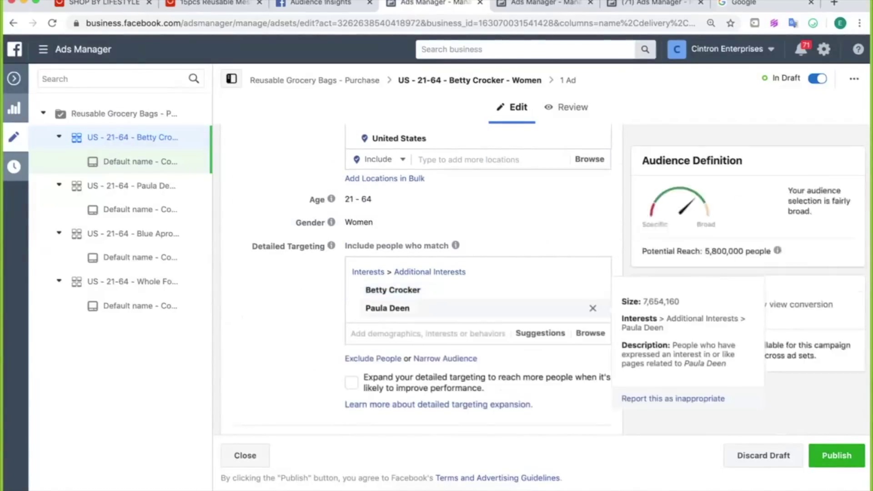
pyautogui.click(592, 308)
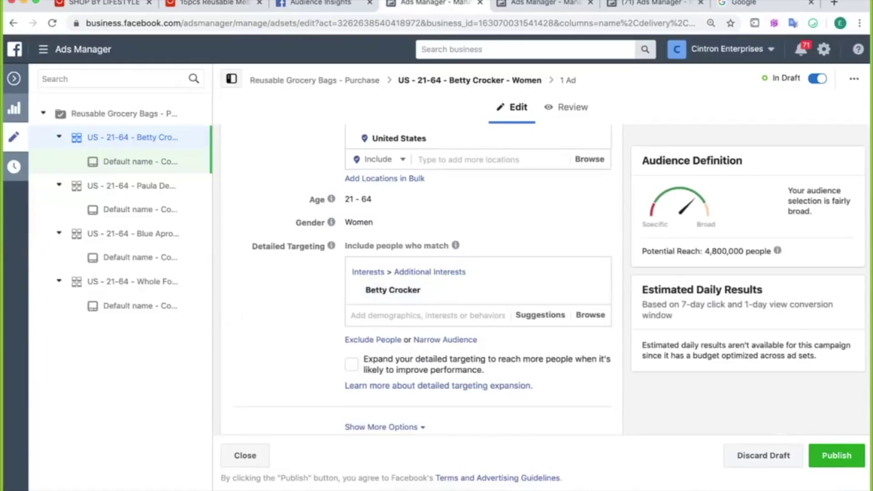
pyautogui.click(836, 455)
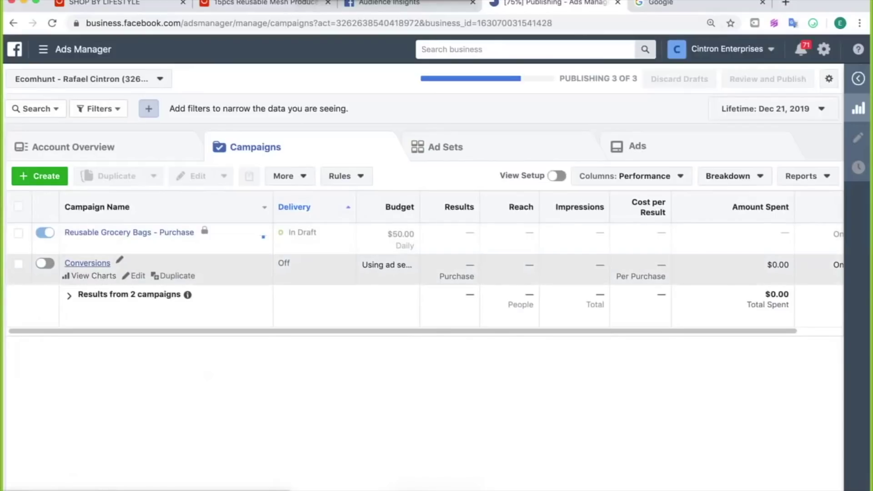
# Step: Open the Conversions campaign to view its ad sets
pyautogui.click(88, 262)
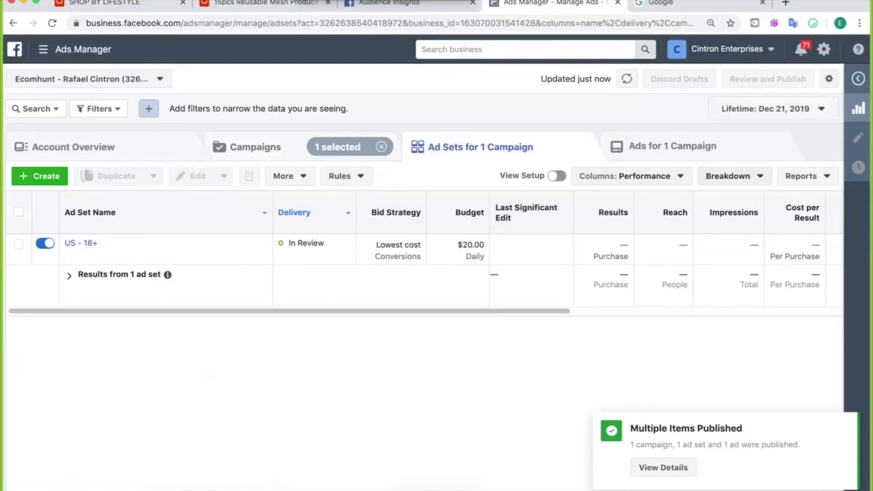
pyautogui.click(733, 176)
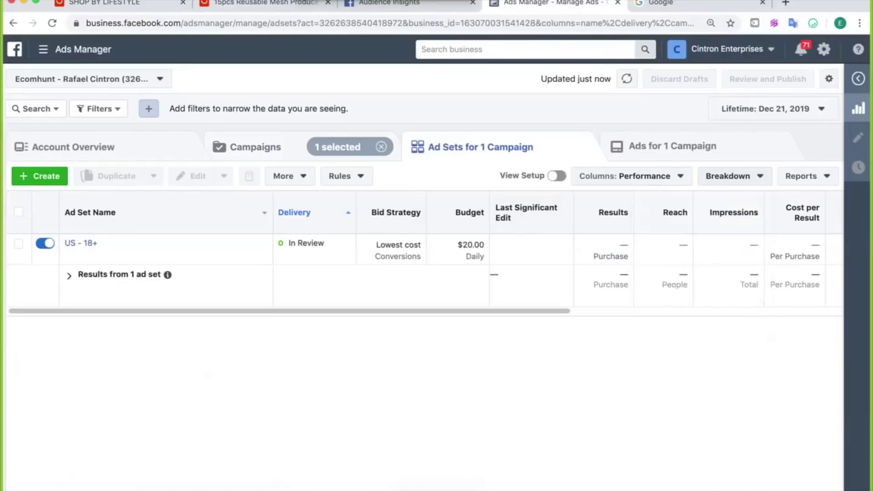
pyautogui.click(631, 176)
pyautogui.click(630, 176)
pyautogui.click(734, 176)
pyautogui.click(733, 176)
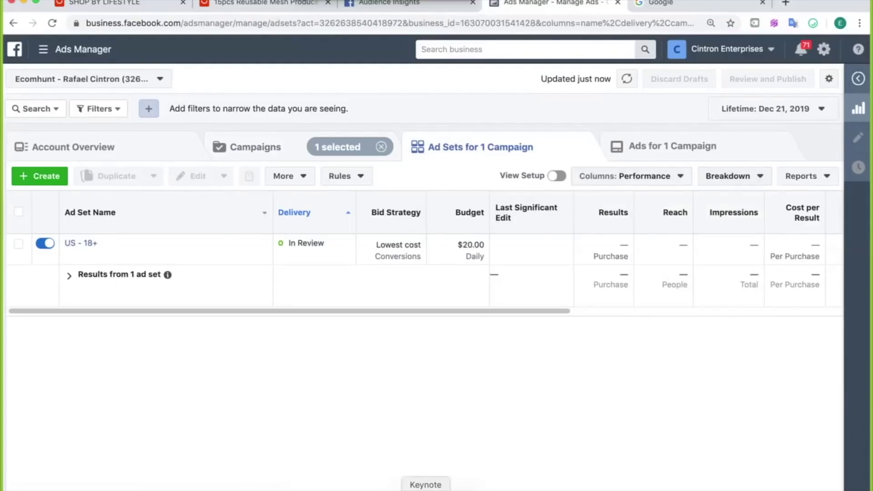
# Step: Switch to the Keynote presentation and examine the slide showing the Breakdown options by dynamic creative asset
pyautogui.click(426, 488)
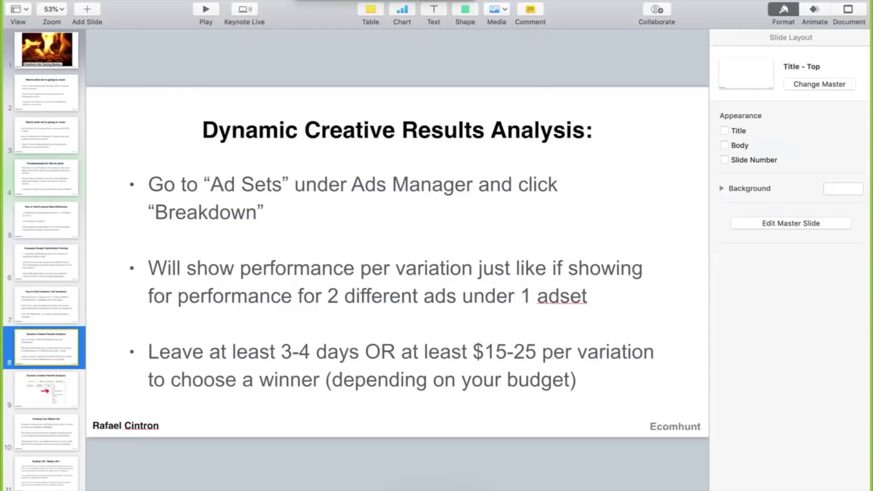
pyautogui.press('Down')
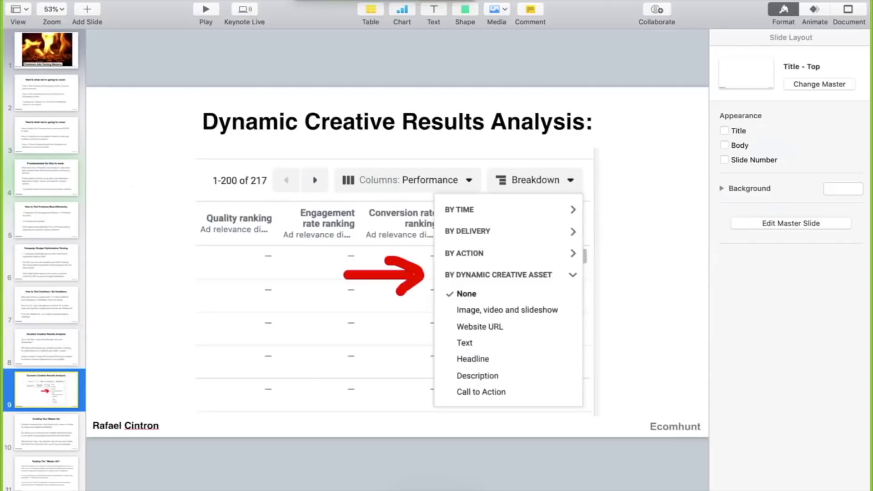
pyautogui.scroll(5, 513, 293)
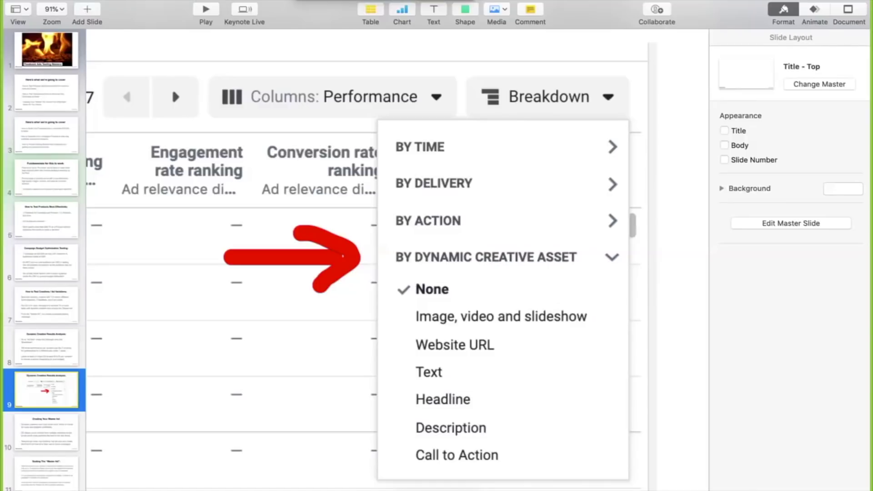
pyautogui.scroll(-5, 397, 259)
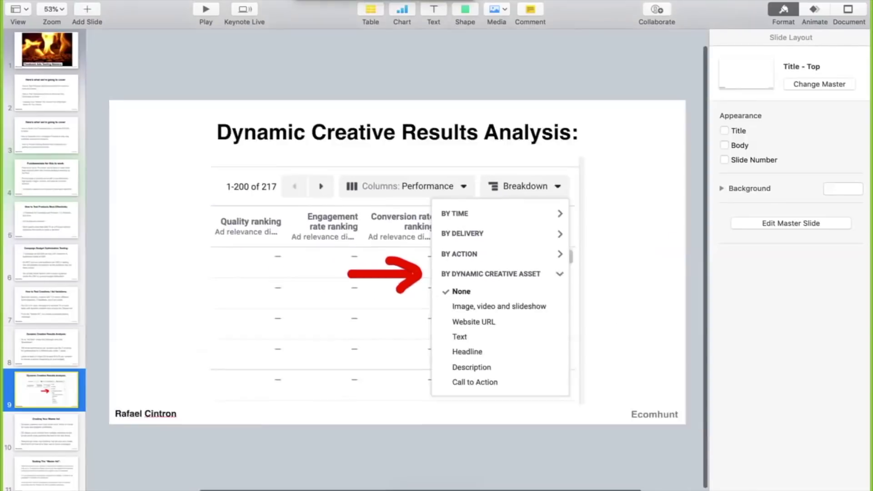
pyautogui.scroll(2, 397, 260)
pyautogui.scroll(-2, 398, 259)
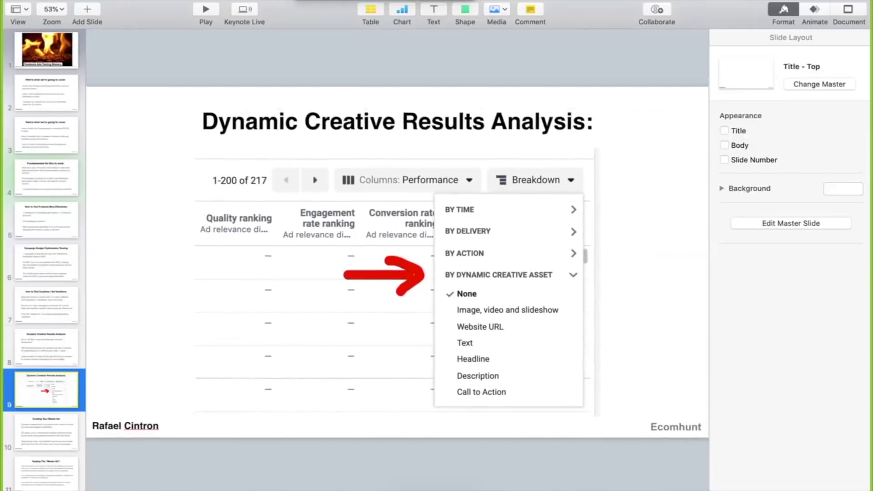
# Step: Review the How to Test Creatives / Ad Variations slide and show the Creating Your Master Ad slide
pyautogui.press('Up')
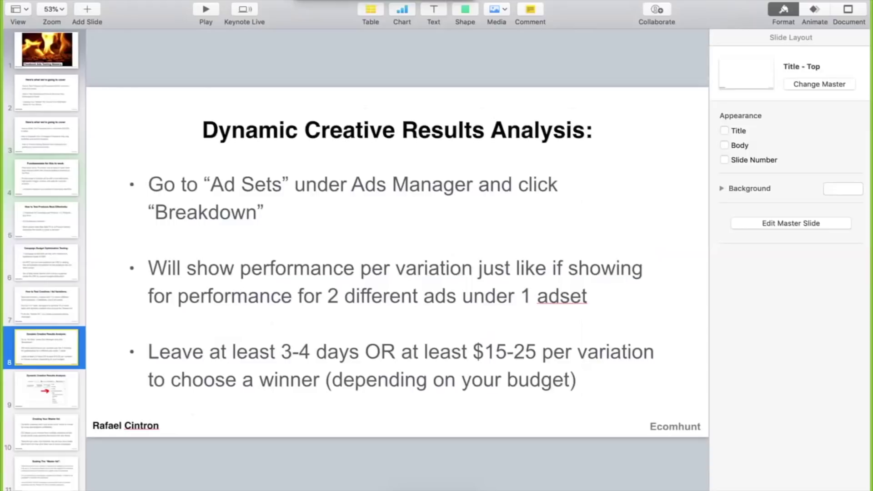
pyautogui.press('Up')
pyautogui.press('Up')
pyautogui.press('Down')
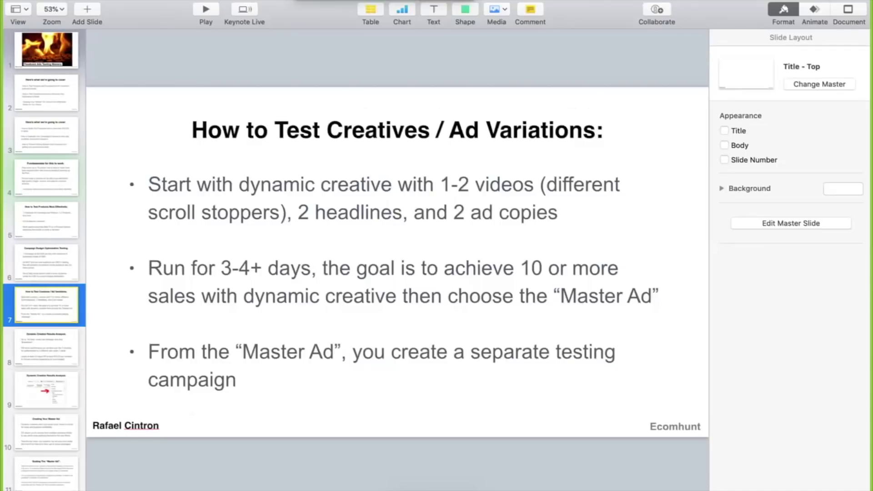
pyautogui.scroll(-5, 45, 259)
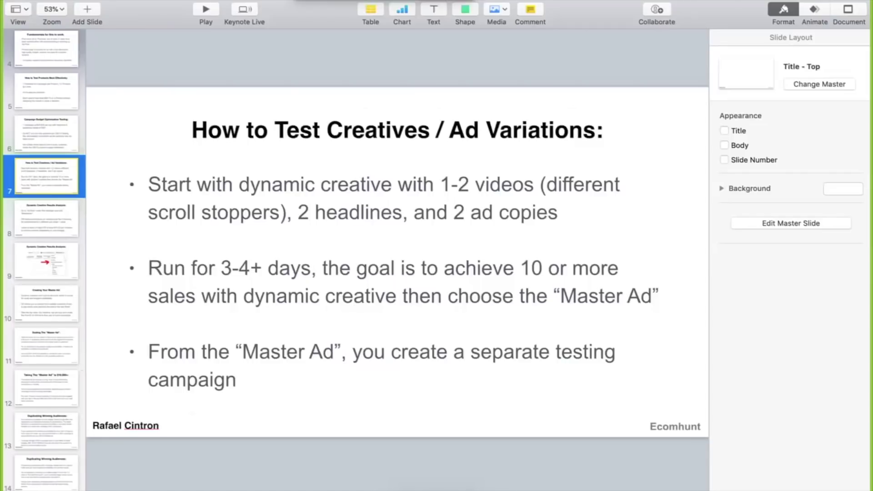
pyautogui.press('Down')
pyautogui.press('Down')
pyautogui.press('Down')
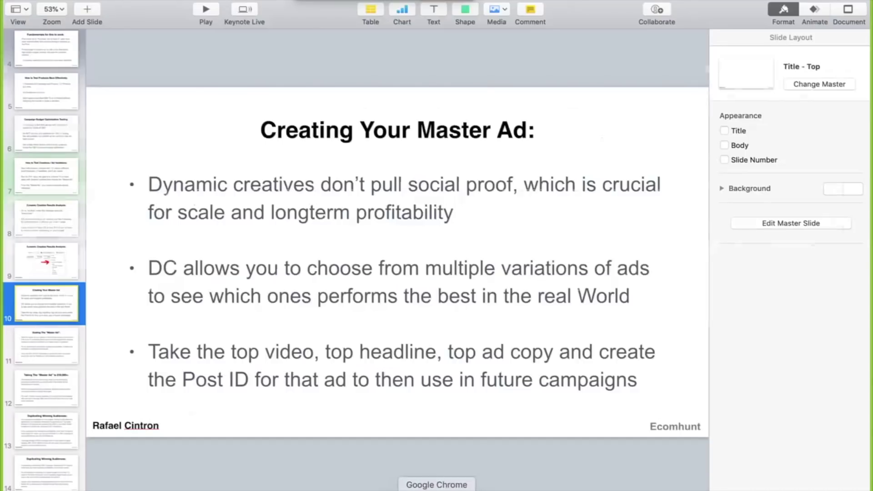
# Step: Switch to Chrome and open the Default name - Conversions ad of the Reusable Grocery Bags - Purchase campaign's US - 21-64 ad set for editing
pyautogui.click(437, 490)
pyautogui.click(255, 147)
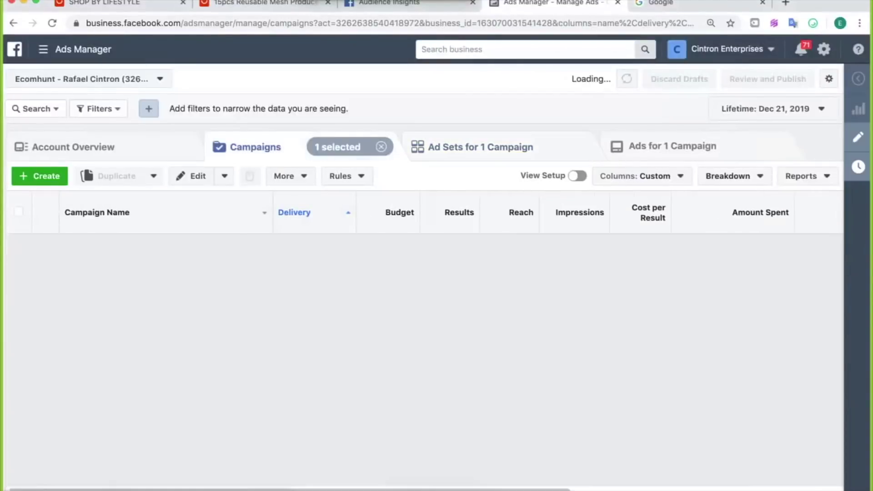
pyautogui.click(129, 242)
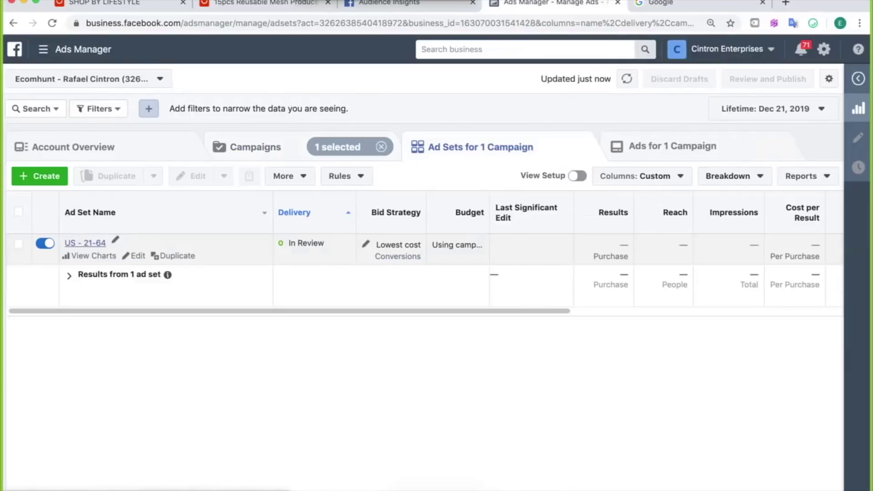
pyautogui.click(85, 243)
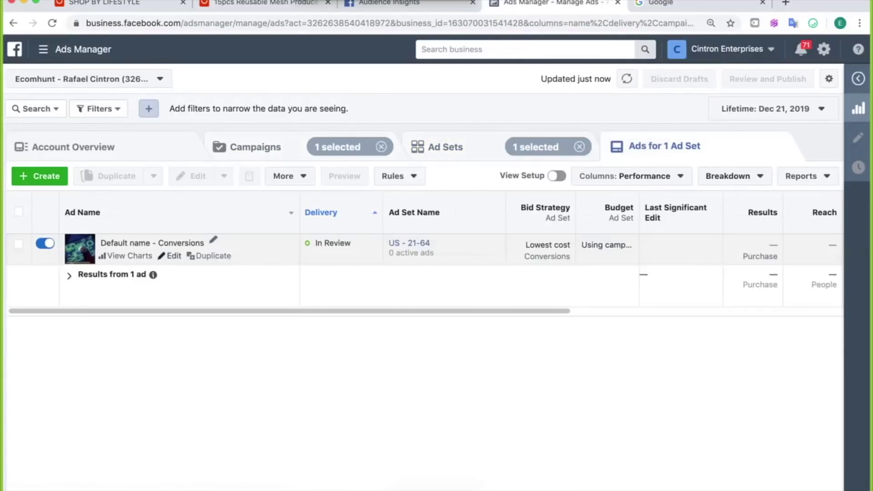
pyautogui.click(173, 256)
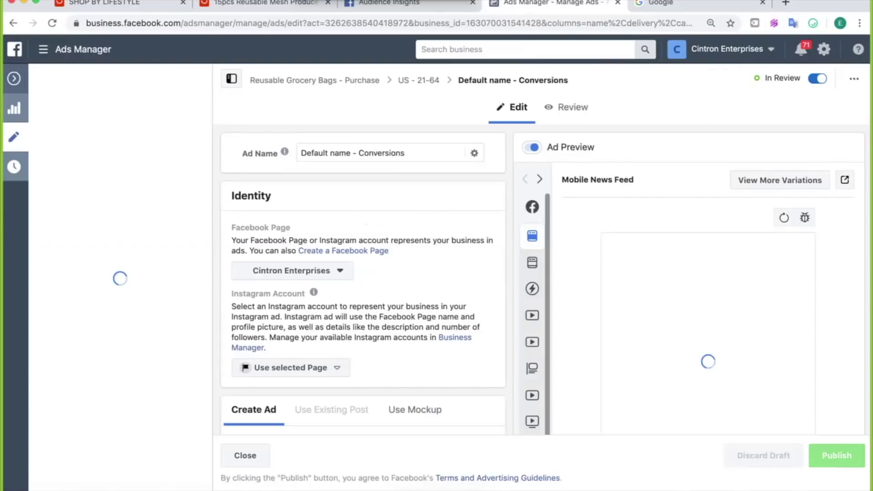
pyautogui.scroll(-12, 363, 279)
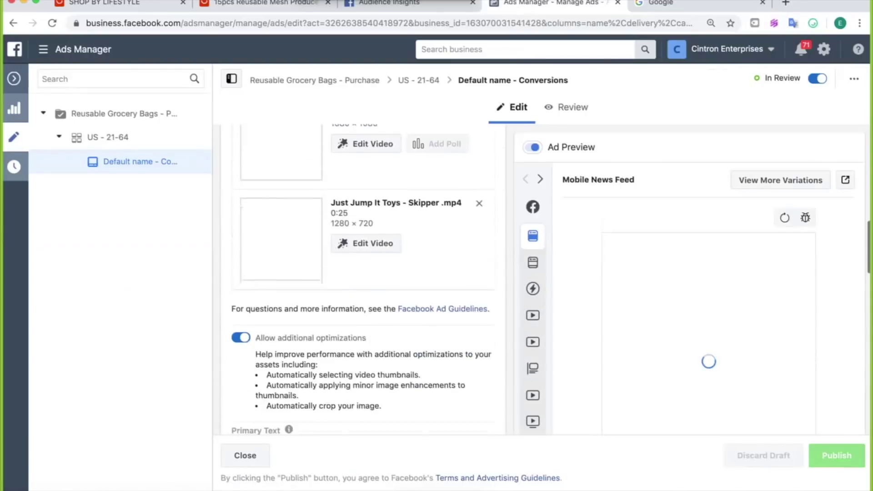
# Step: Review the ad's videos, primary texts, headlines, website URL and call to action in the US - 21-64 ad set
pyautogui.scroll(-8, 436, 172)
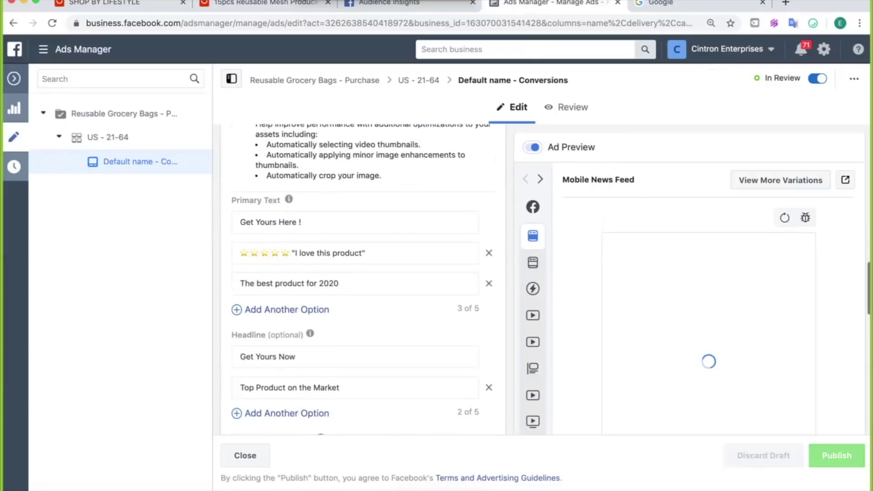
pyautogui.scroll(-5, 363, 279)
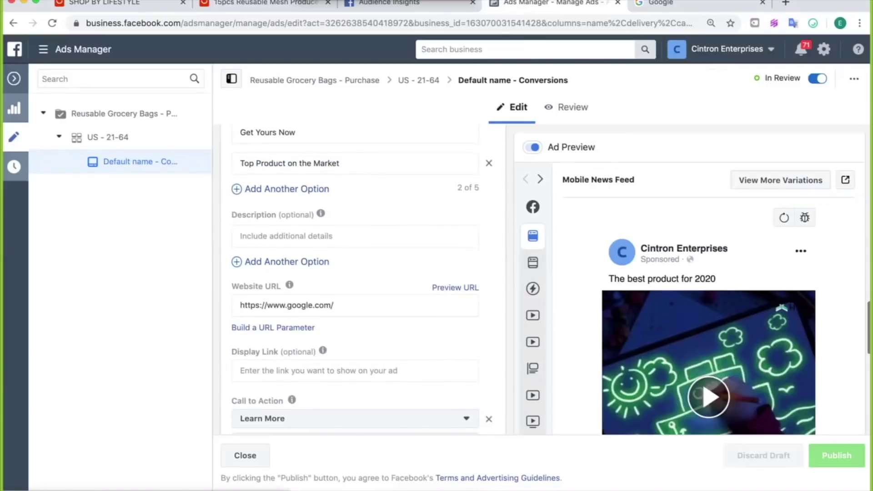
pyautogui.scroll(-2, 354, 277)
pyautogui.scroll(6, 354, 277)
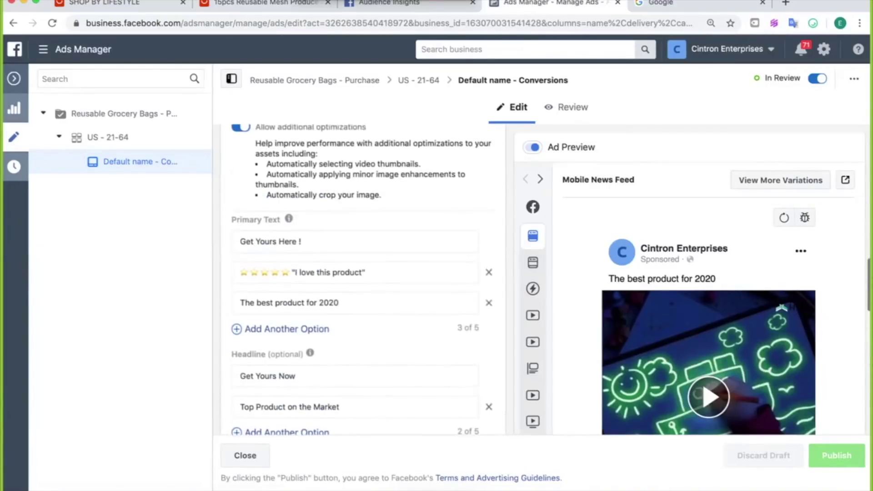
pyautogui.tripleClick(310, 272)
pyautogui.scroll(-3, 310, 273)
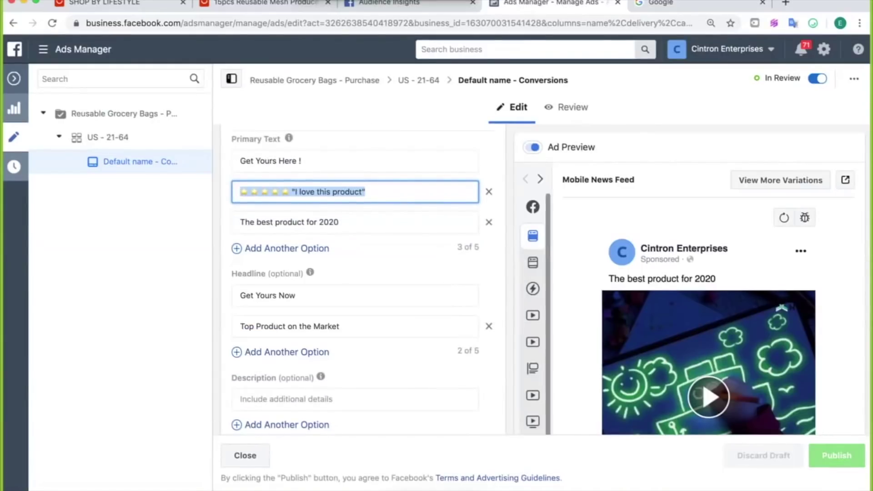
pyautogui.tripleClick(269, 296)
pyautogui.scroll(-5, 355, 280)
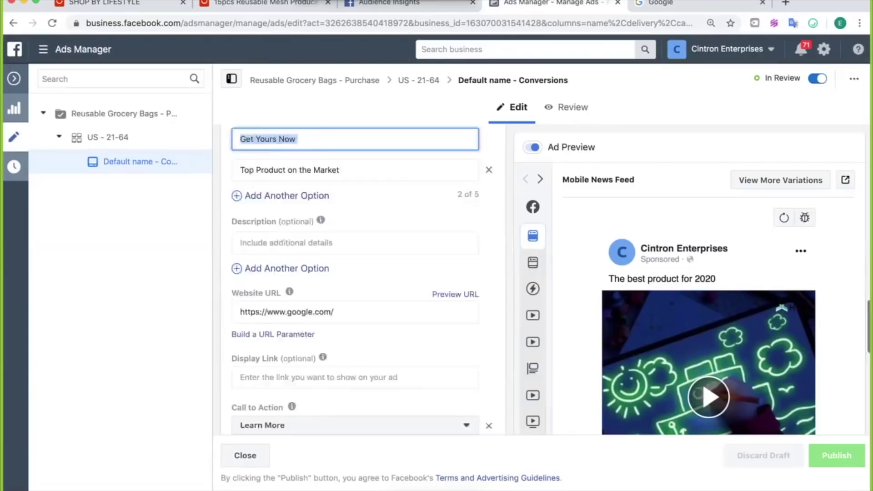
pyautogui.scroll(10, 362, 278)
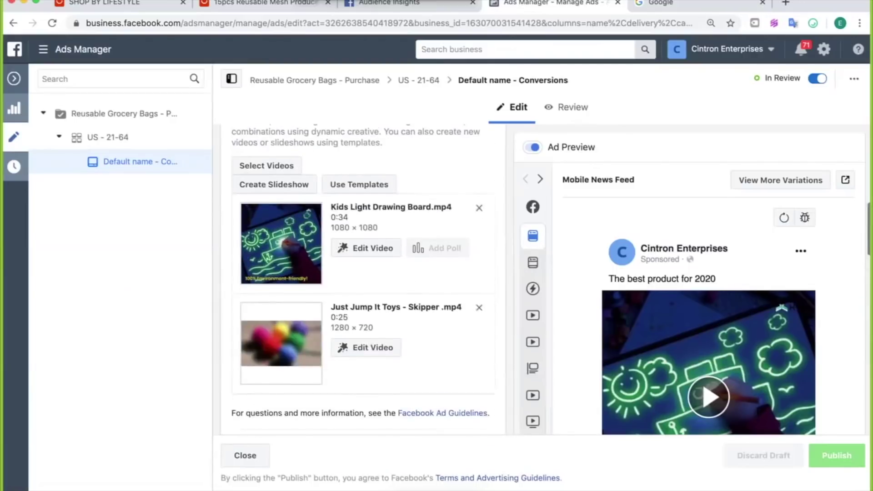
pyautogui.tripleClick(383, 213)
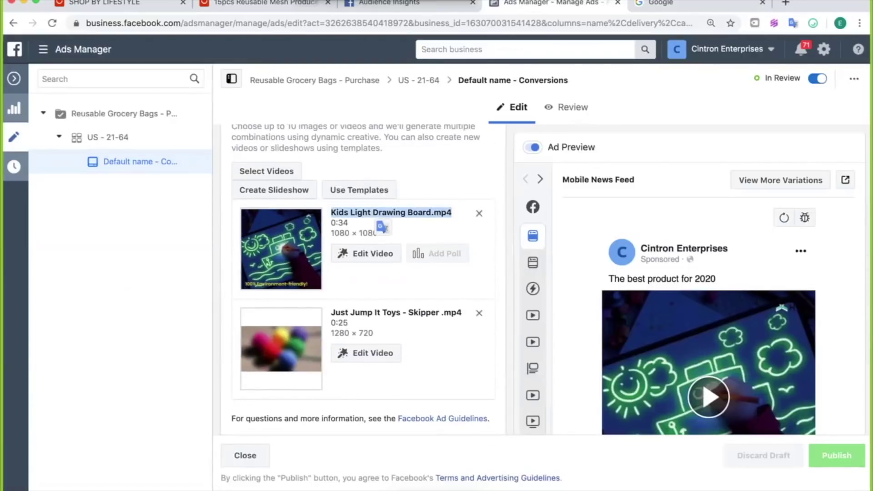
# Step: Leave the ad editor and start a new campaign with the Conversions objective
pyautogui.click(14, 78)
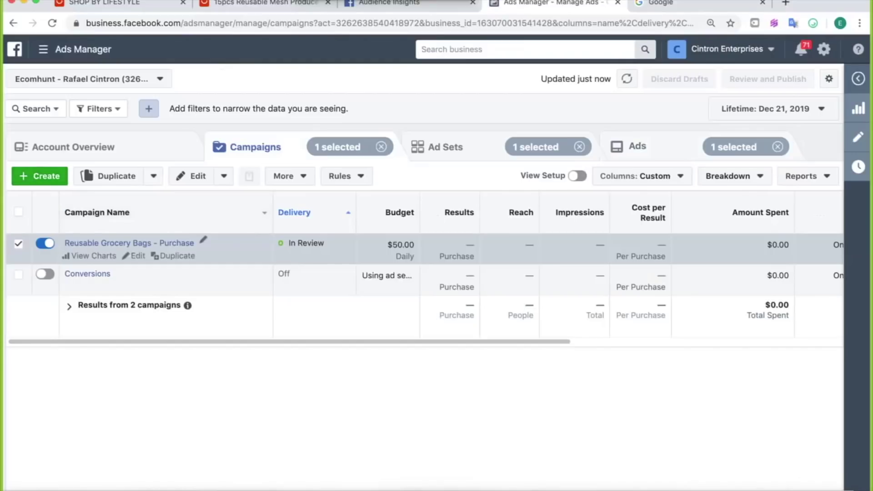
pyautogui.click(40, 175)
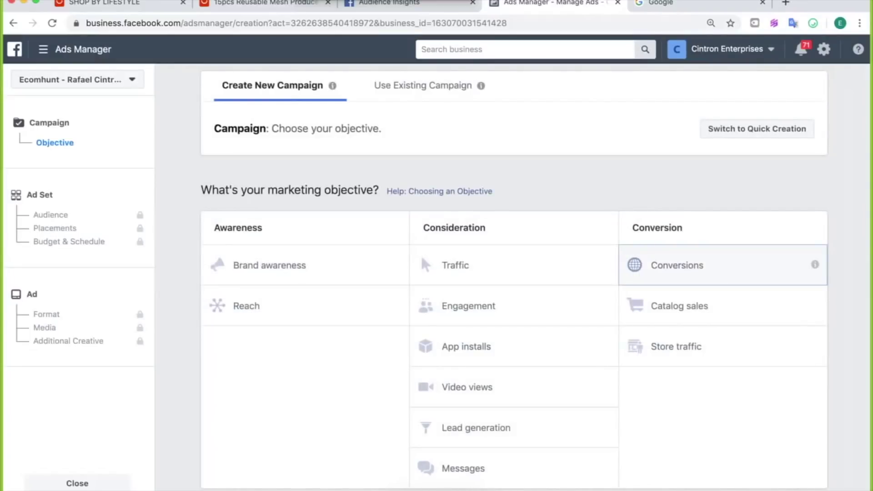
pyautogui.click(676, 265)
# Step: Name the campaign "Master ad campaign - Reusable Bags Purchase" and continue to the ad set setup
pyautogui.doubleClick(472, 224)
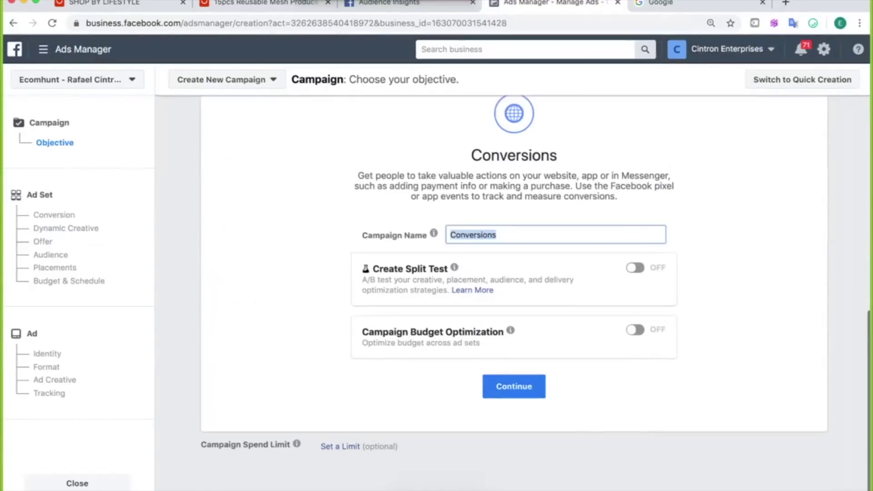
pyautogui.write('ac')
pyautogui.press('BackSpace')
pyautogui.press('BackSpace')
pyautogui.write('Mas')
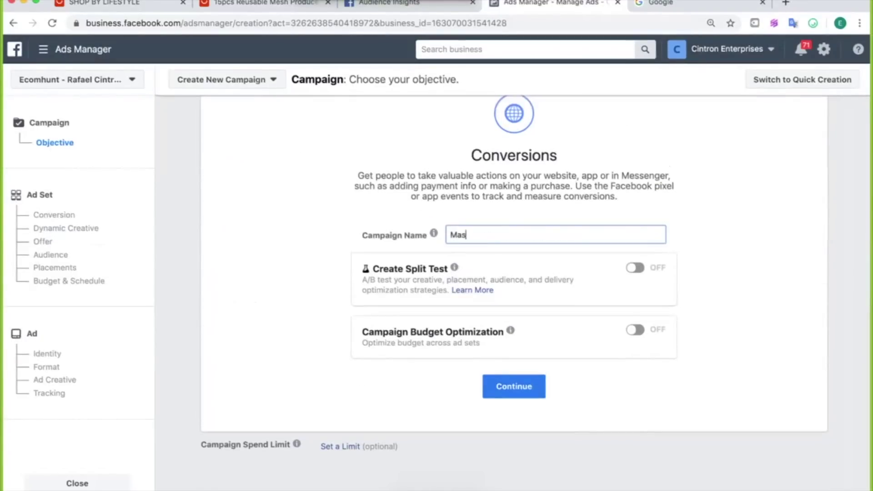
pyautogui.write('ter ad campaign - ')
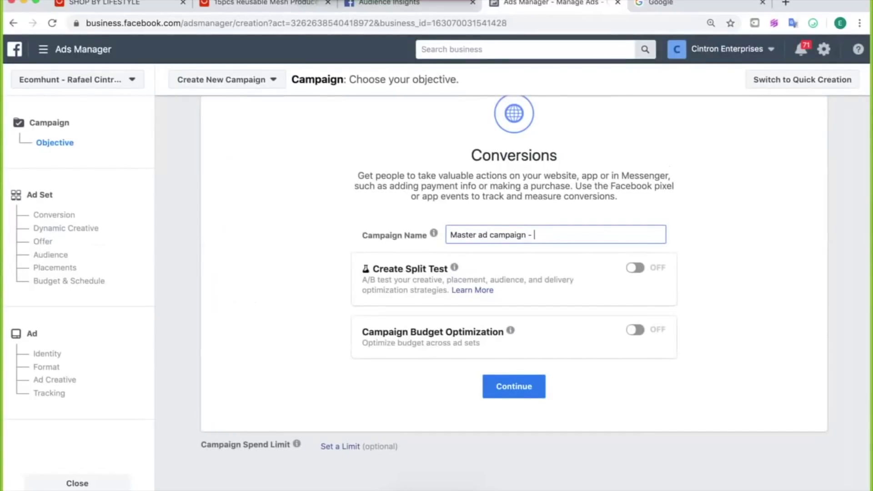
pyautogui.write('Reusable Bags Purchase')
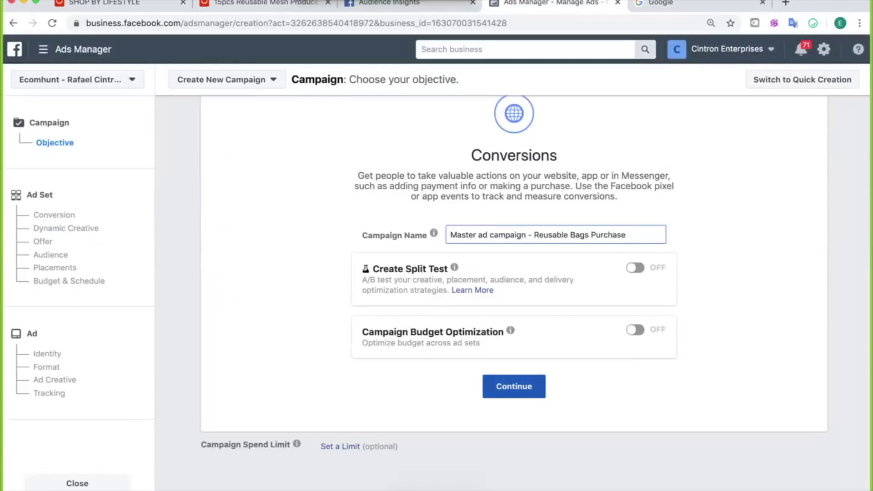
pyautogui.click(513, 386)
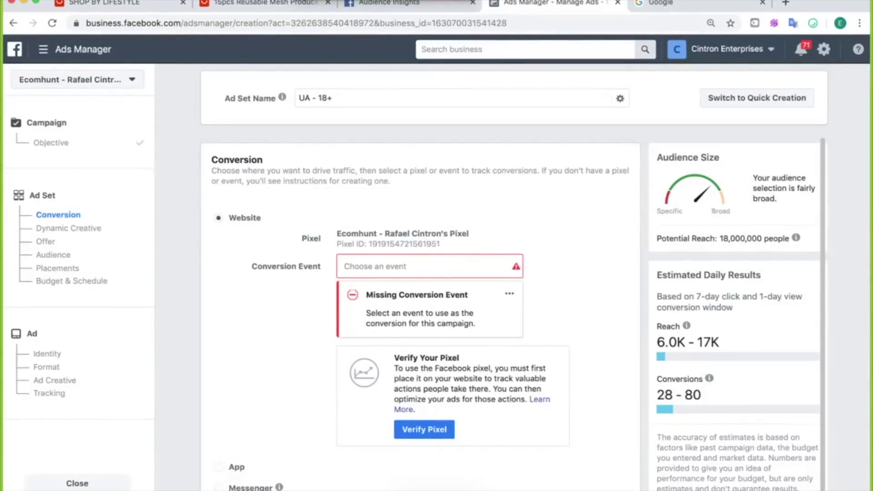
# Step: Set the ad set's conversion event to Purchase and continue to the ad setup
pyautogui.click(516, 265)
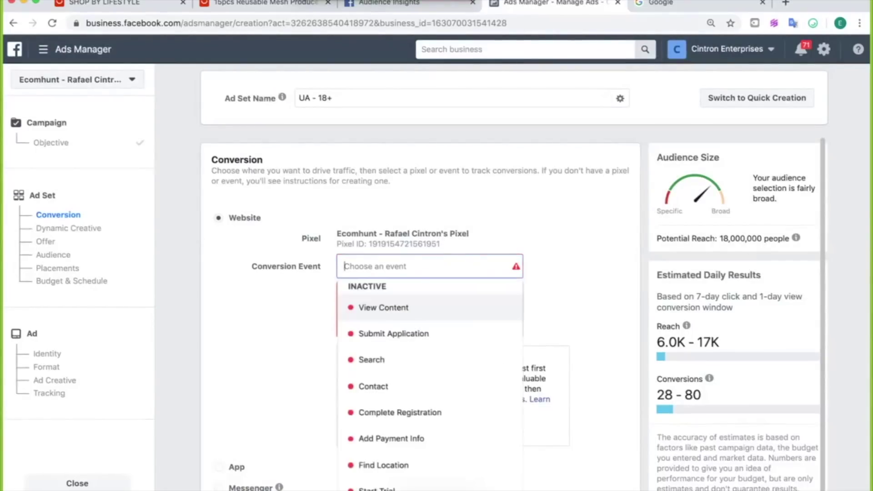
pyautogui.write('pur')
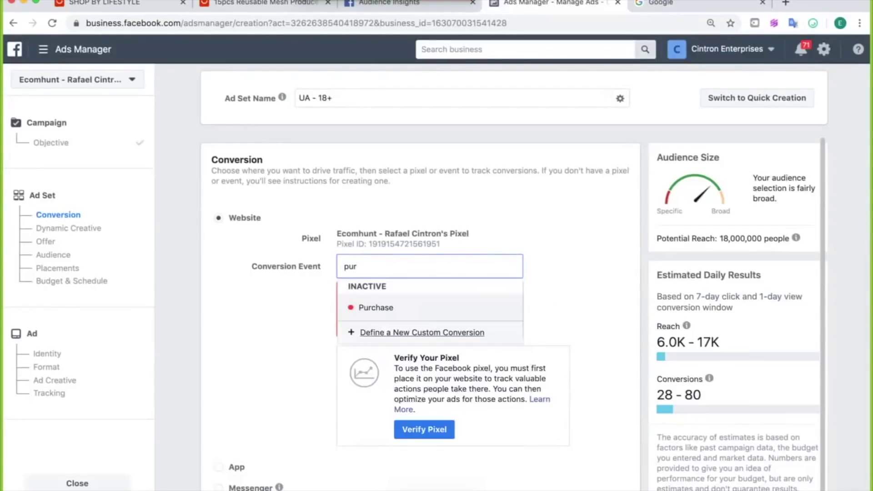
pyautogui.press('Return')
pyautogui.scroll(-15, 421, 272)
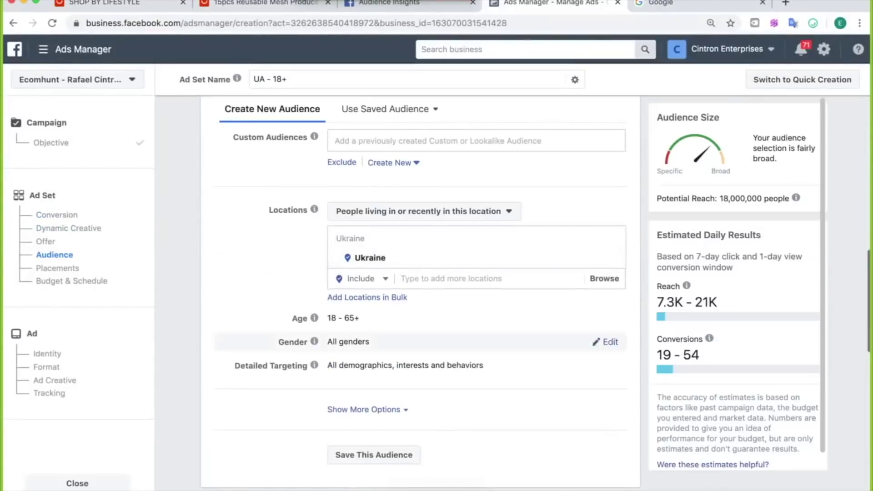
pyautogui.scroll(-10, 420, 273)
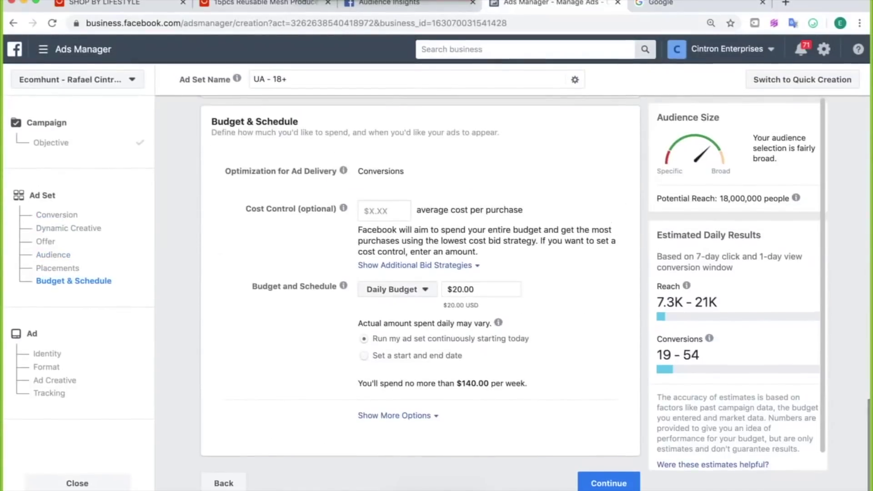
pyautogui.click(609, 481)
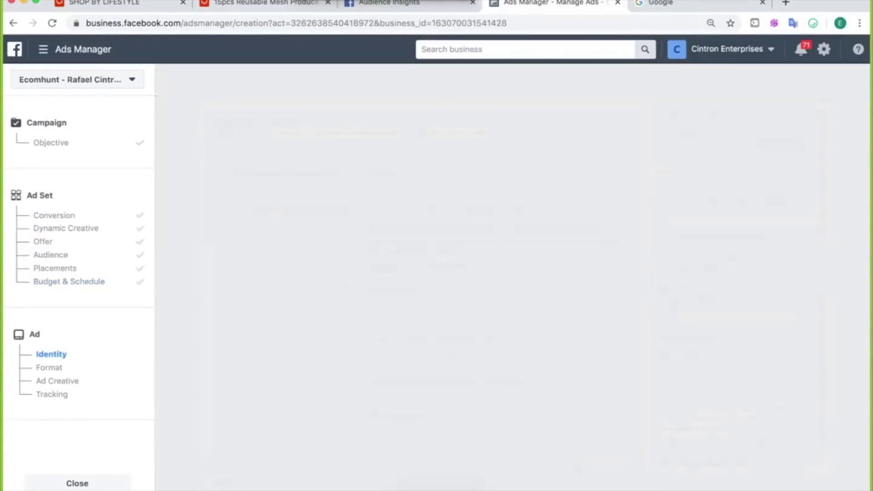
# Step: Choose Single Image or Video as the ad format
pyautogui.scroll(-7, 513, 277)
pyautogui.scroll(-8, 514, 278)
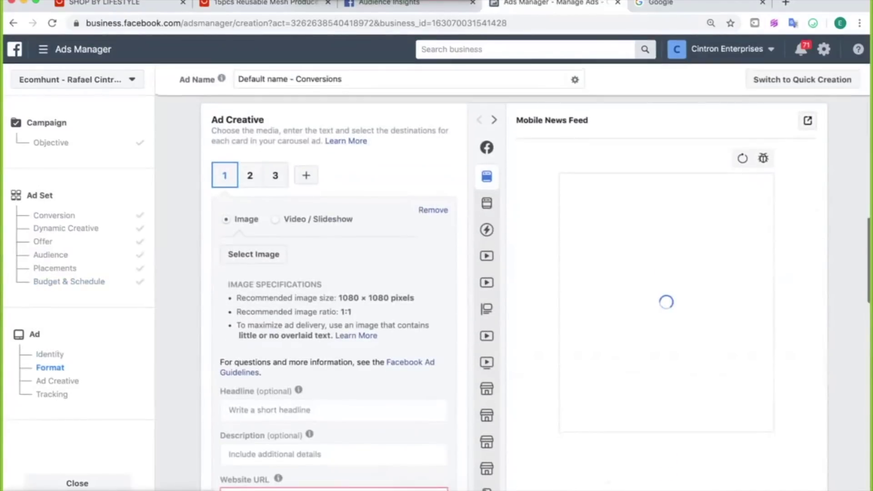
pyautogui.scroll(8, 514, 278)
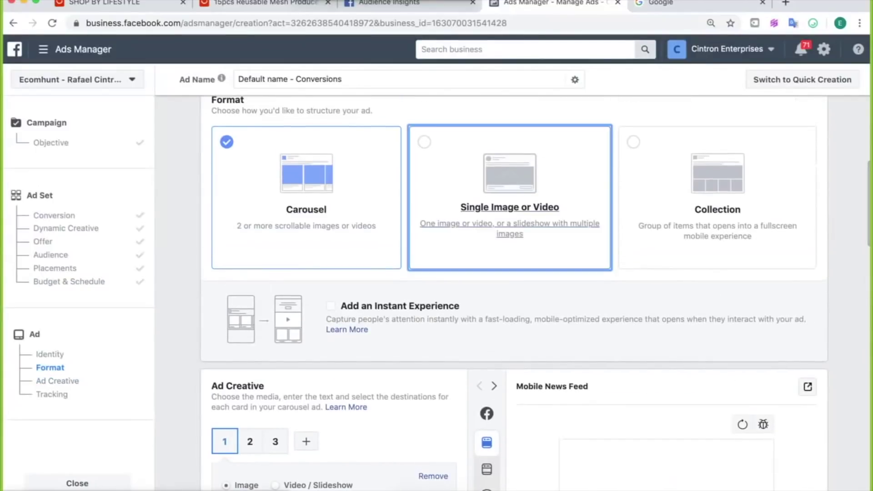
pyautogui.click(509, 197)
# Step: Add the account video Kids Light Drawing Board.mp4 as the ad's media
pyautogui.scroll(-8, 513, 293)
pyautogui.scroll(3, 513, 293)
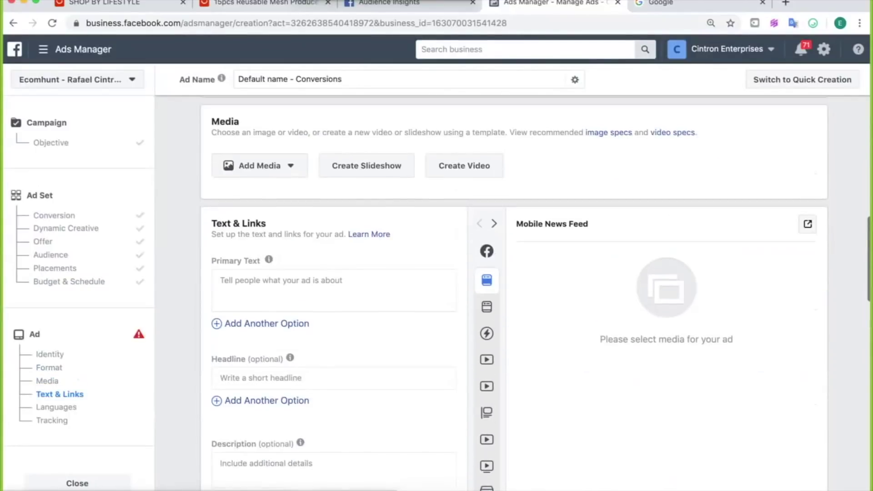
pyautogui.click(259, 166)
pyautogui.click(240, 211)
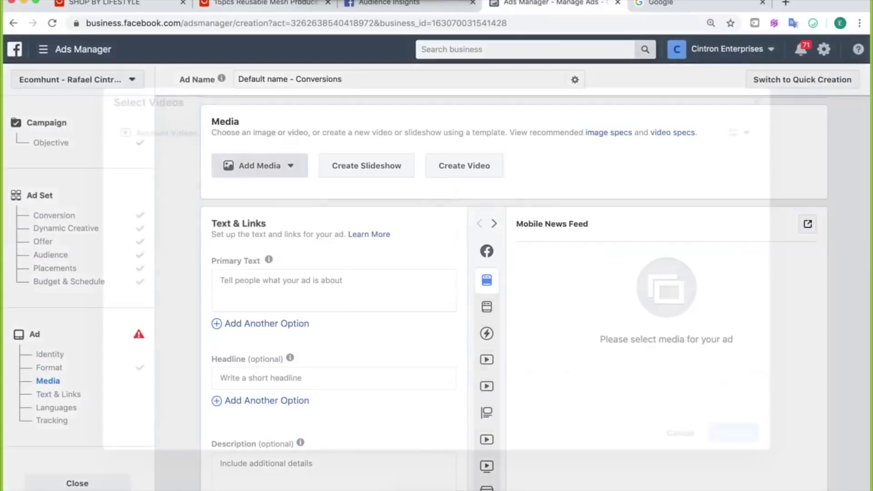
pyautogui.click(156, 193)
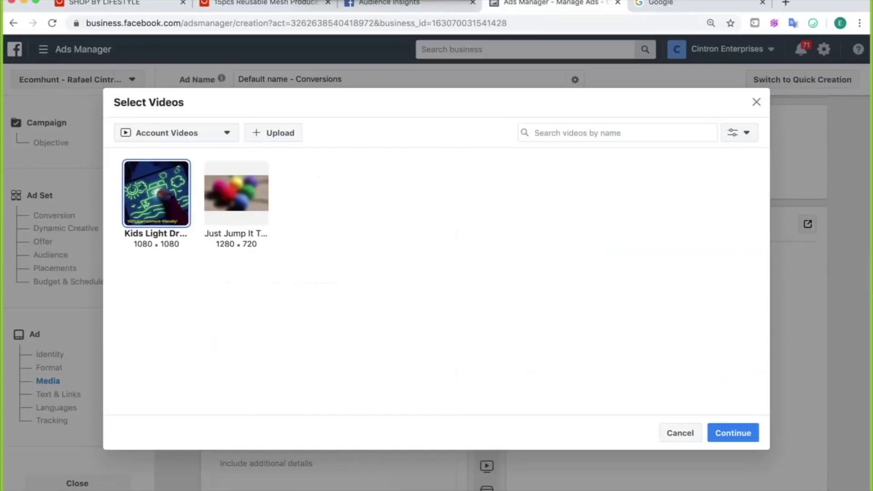
pyautogui.click(733, 432)
pyautogui.click(733, 432)
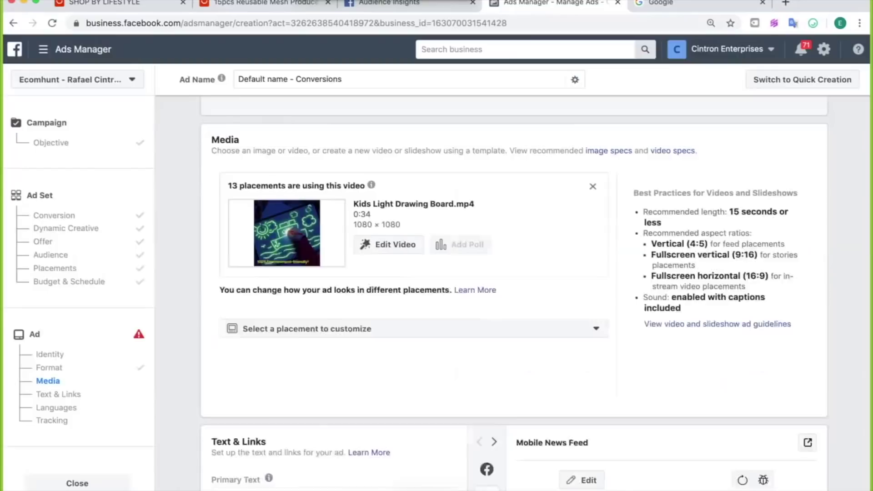
# Step: Examine the ad's primary text, headline, description, destination, website URL and call to action fields beside the preview
pyautogui.scroll(-6, 514, 296)
pyautogui.click(220, 217)
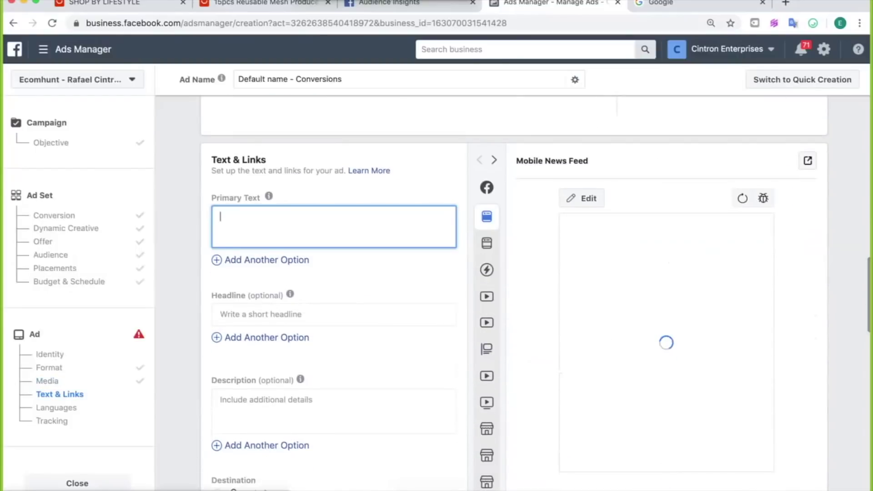
pyautogui.click(220, 314)
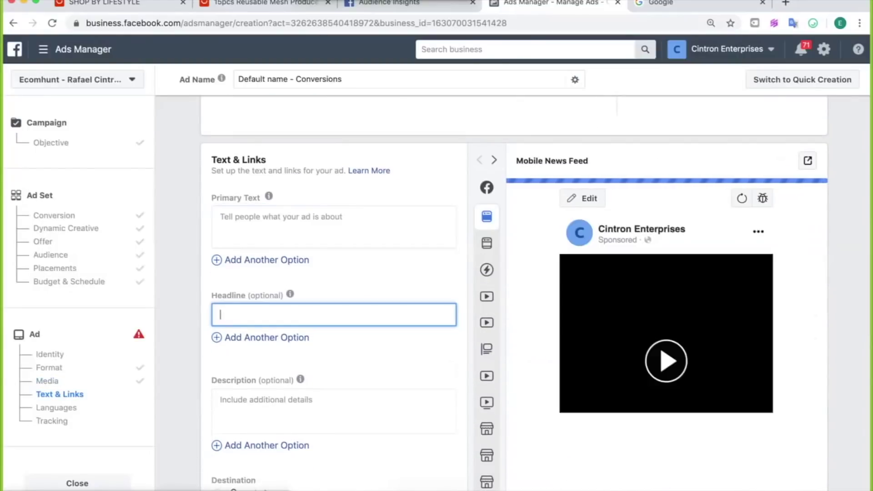
pyautogui.scroll(-3, 334, 293)
pyautogui.scroll(-3, 334, 296)
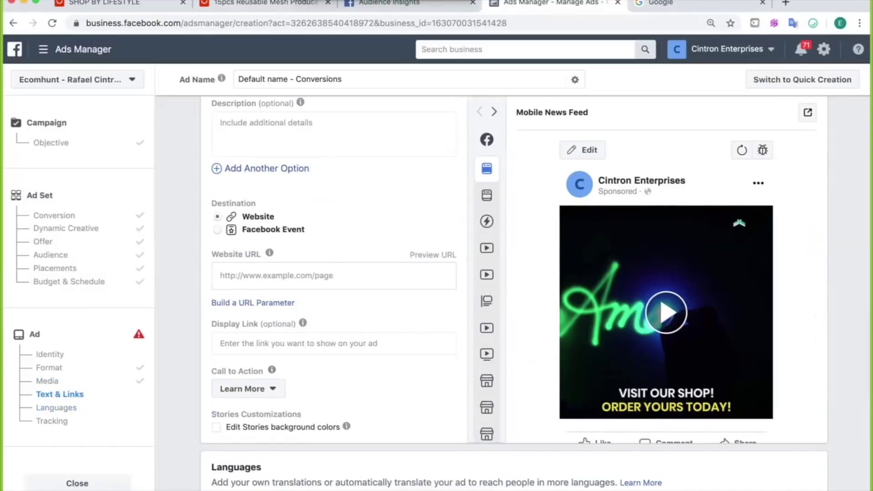
pyautogui.scroll(1, 291, 373)
pyautogui.scroll(2, 334, 291)
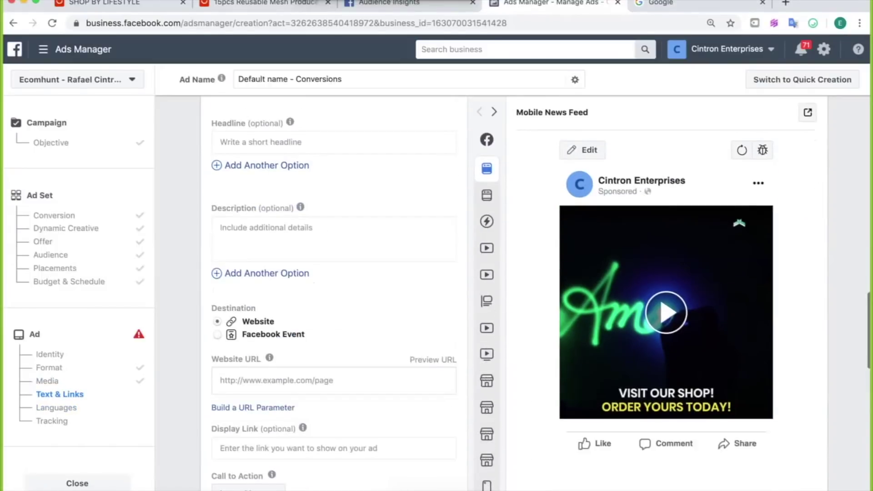
pyautogui.scroll(-1, 334, 291)
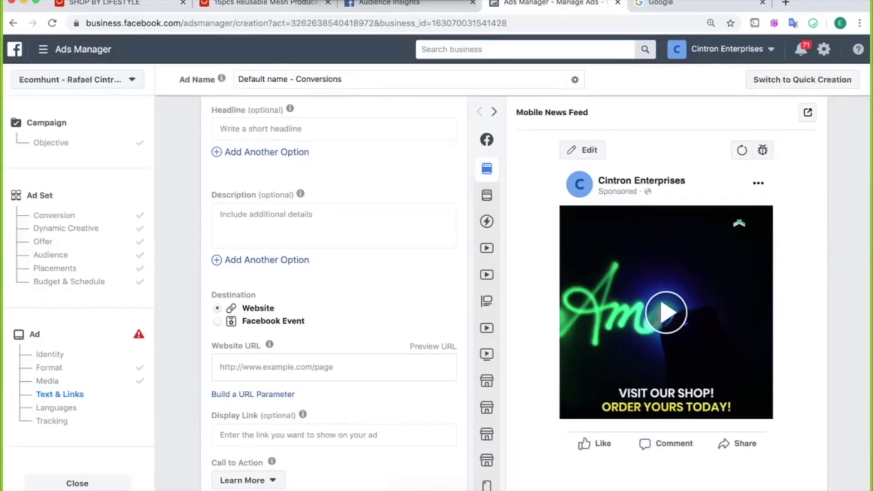
# Step: Switch to Keynote, present the "Creating Your Master Ad" slide and exit the slideshow
pyautogui.click(425, 488)
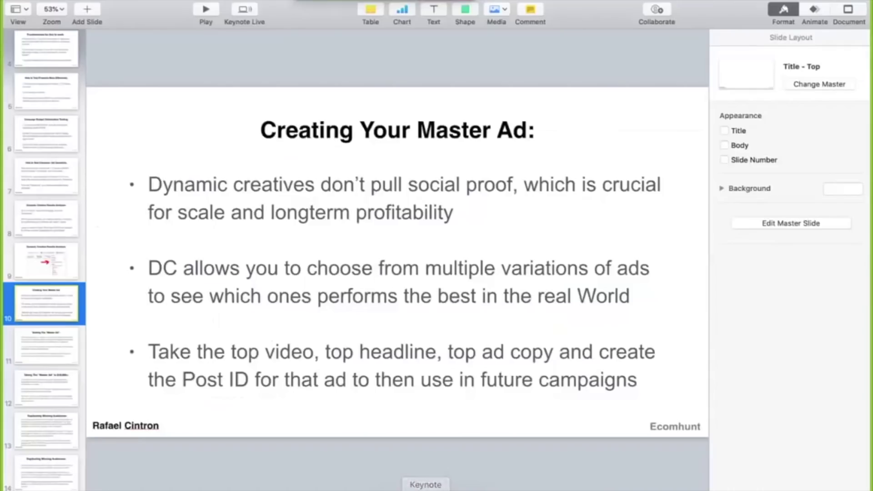
pyautogui.click(197, 9)
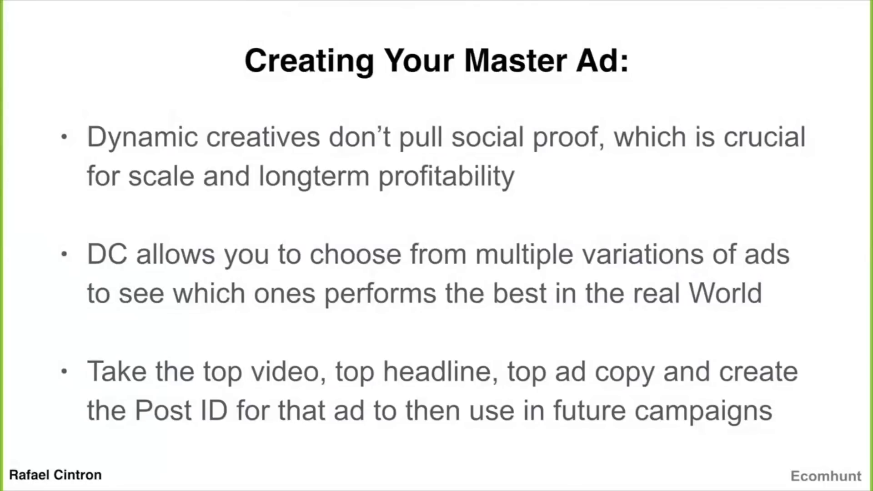
pyautogui.press('Escape')
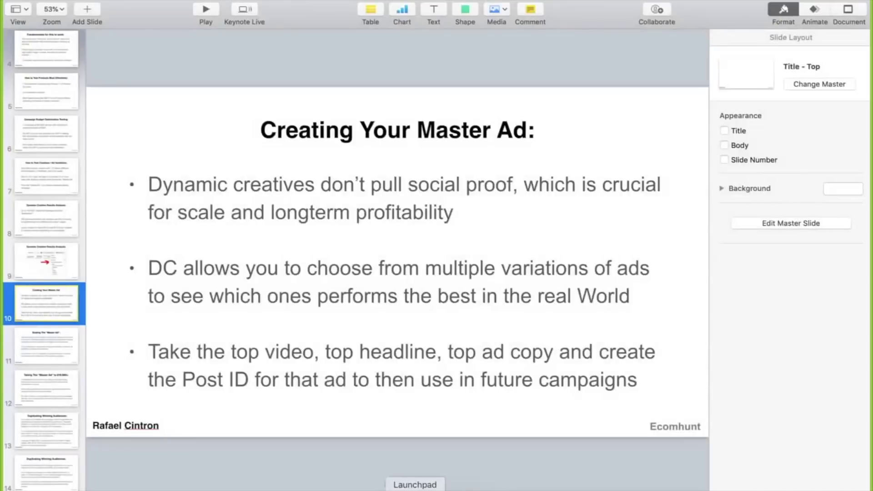
# Step: Switch to Chrome and open Page Posts in a new browser tab
pyautogui.click(436, 488)
pyautogui.click(44, 49)
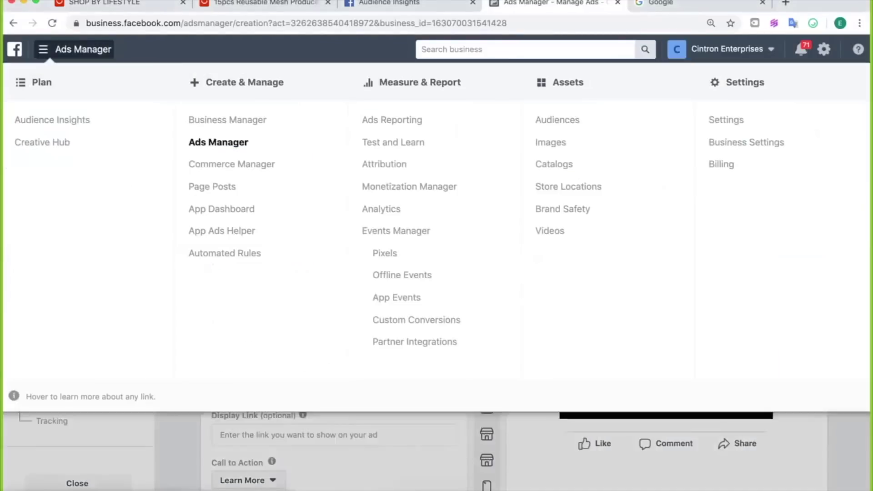
pyautogui.rightClick(220, 182)
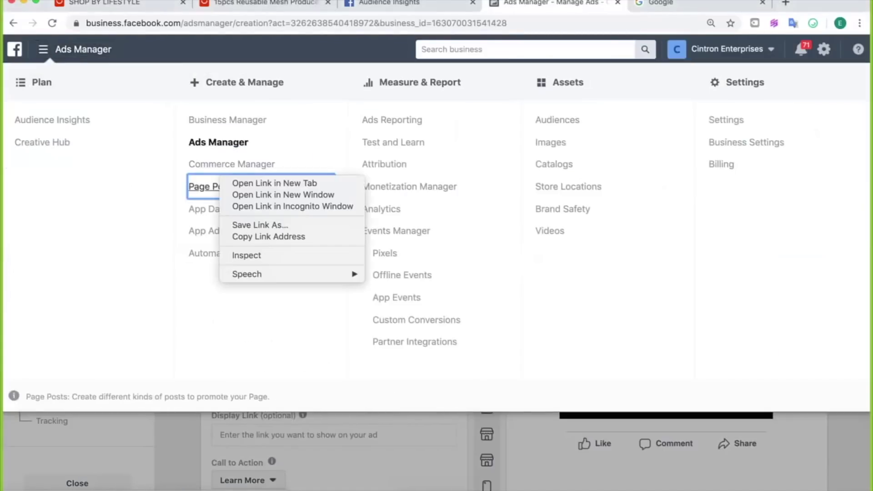
pyautogui.click(274, 182)
pyautogui.hotkey('ctrl', 'Tab')
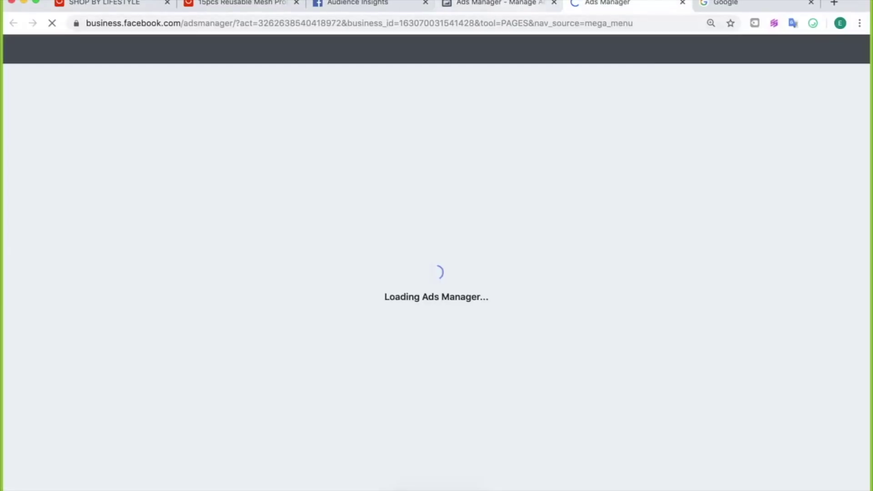
# Step: From the ad draft, open Ads Manager in another browser tab and place that tab ahead of the draft's tab
pyautogui.click(522, 2)
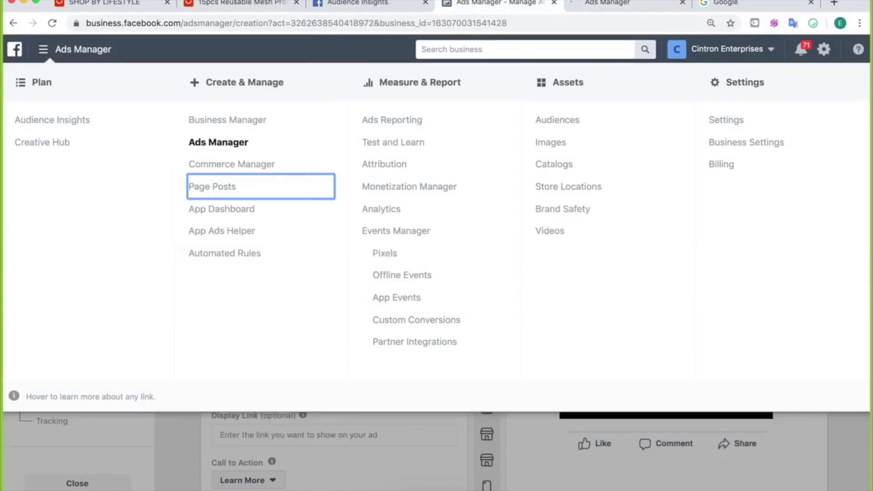
pyautogui.press('Escape')
pyautogui.scroll(2, 334, 294)
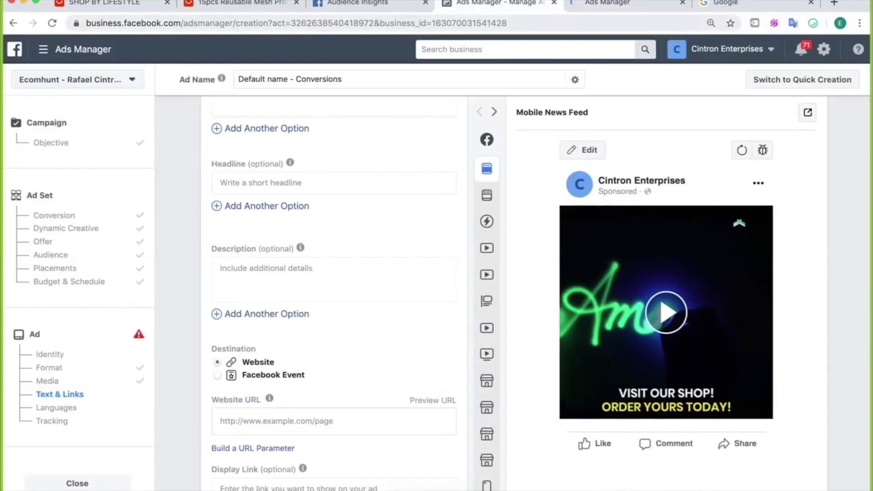
pyautogui.click(74, 49)
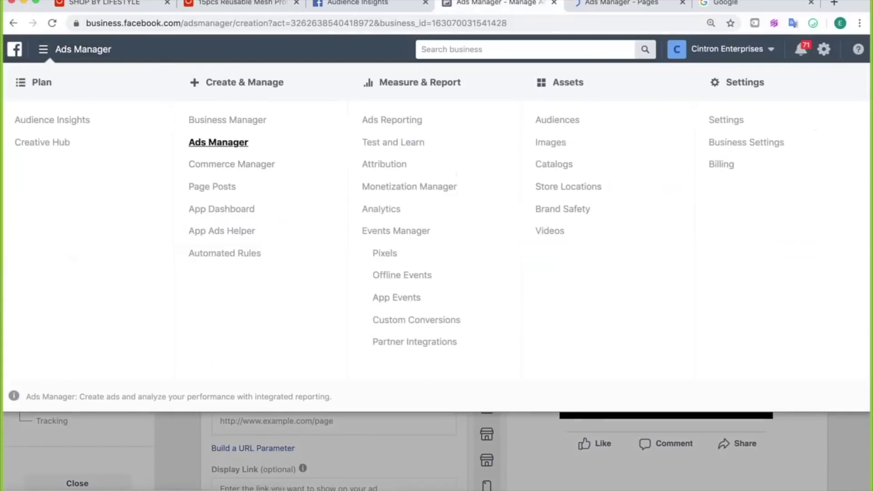
pyautogui.rightClick(214, 142)
pyautogui.click(247, 148)
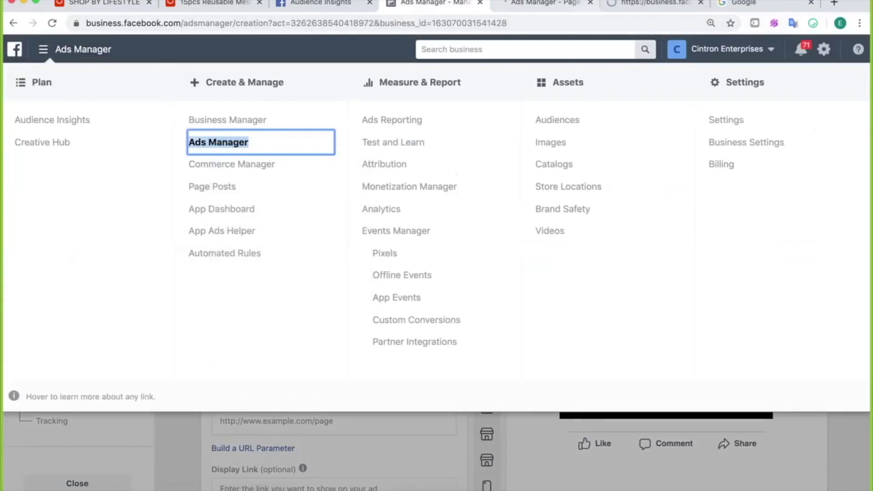
pyautogui.click(655, 2)
pyautogui.moveTo(654, 3); pyautogui.dragTo(434, 2)
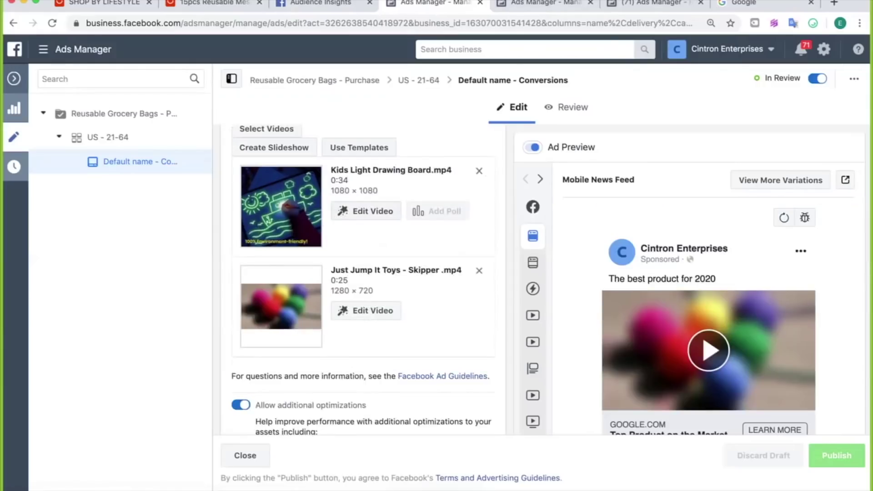
# Step: Copy the five-star "I love this product" primary text from the Reusable Grocery Bags ad into the master ad's primary text
pyautogui.scroll(-5, 362, 280)
pyautogui.tripleClick(307, 329)
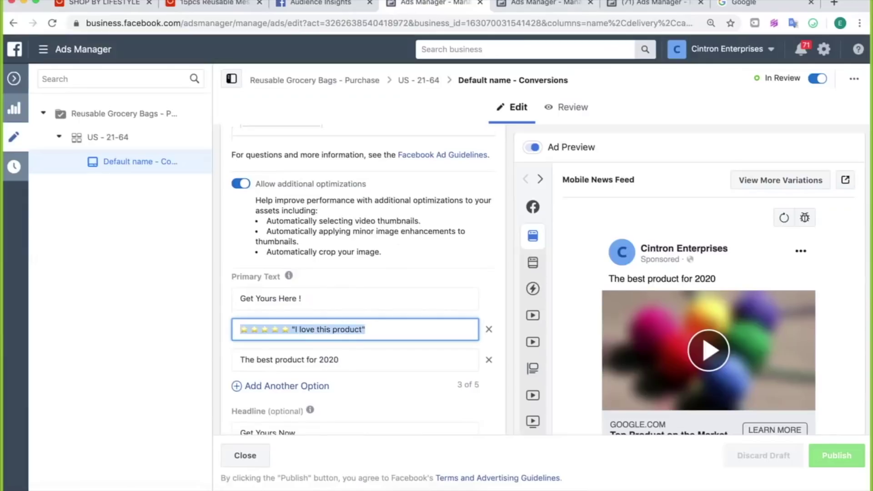
pyautogui.click(544, 3)
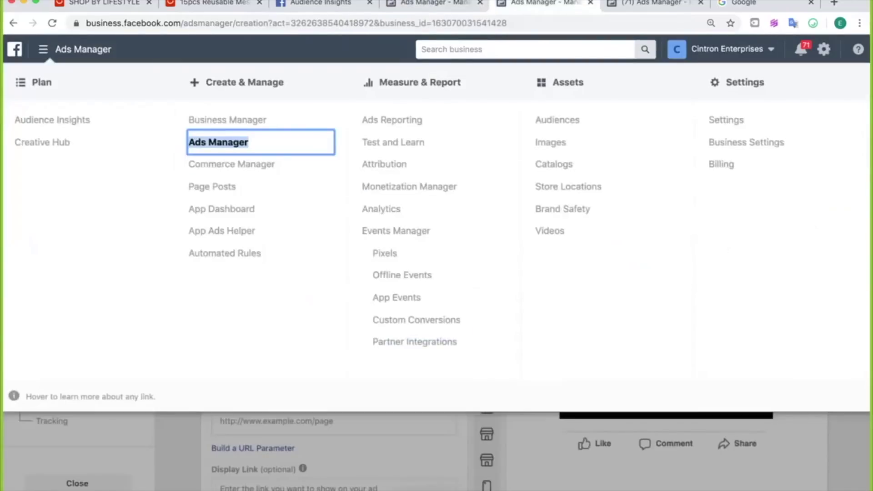
pyautogui.press('Escape')
pyautogui.scroll(2, 333, 291)
pyautogui.click(221, 149)
pyautogui.write('⭐⭐⭐⭐⭐ "I love this product"')
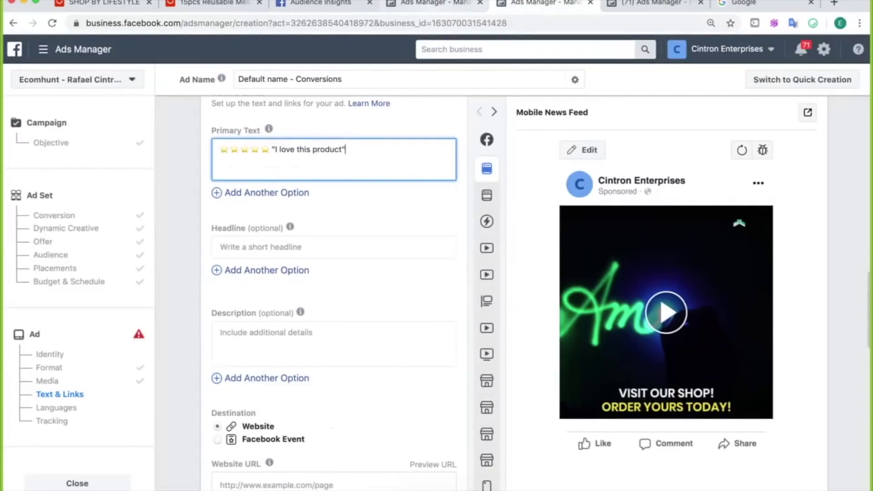
# Step: Copy the headline "Get Yours Now" from the Reusable Grocery Bags ad into the master ad's headline
pyautogui.click(432, 4)
pyautogui.scroll(-2, 363, 279)
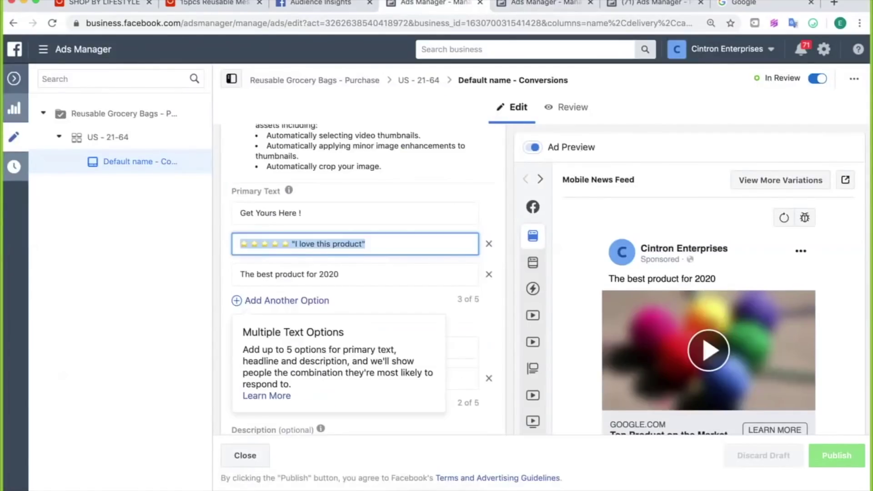
pyautogui.tripleClick(266, 347)
pyautogui.press('super+c')
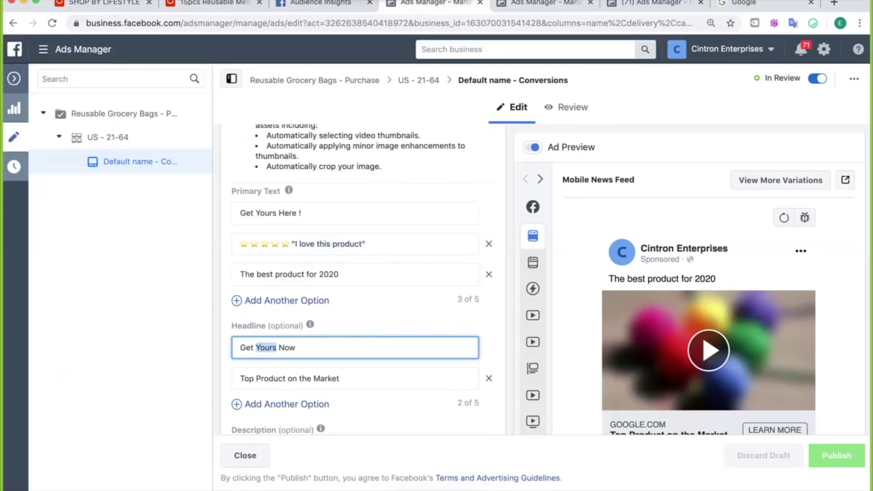
pyautogui.click(545, 4)
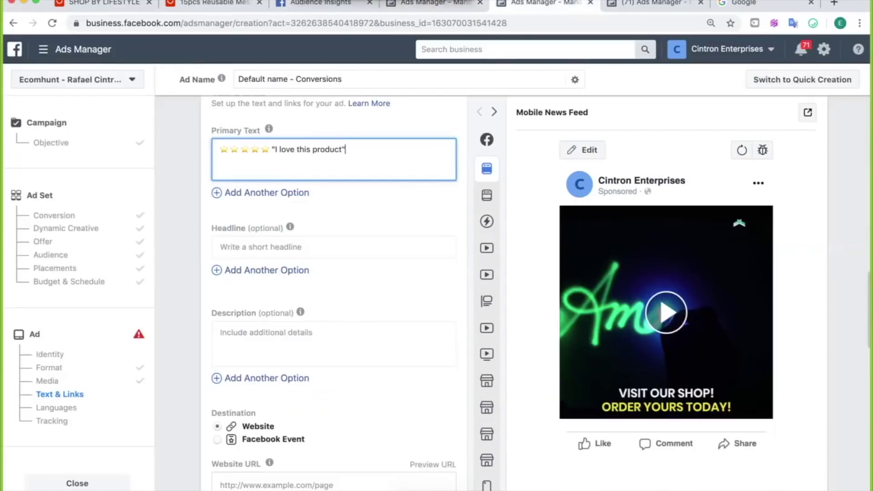
pyautogui.click(273, 246)
pyautogui.press('super+v')
pyautogui.scroll(-3, 291, 268)
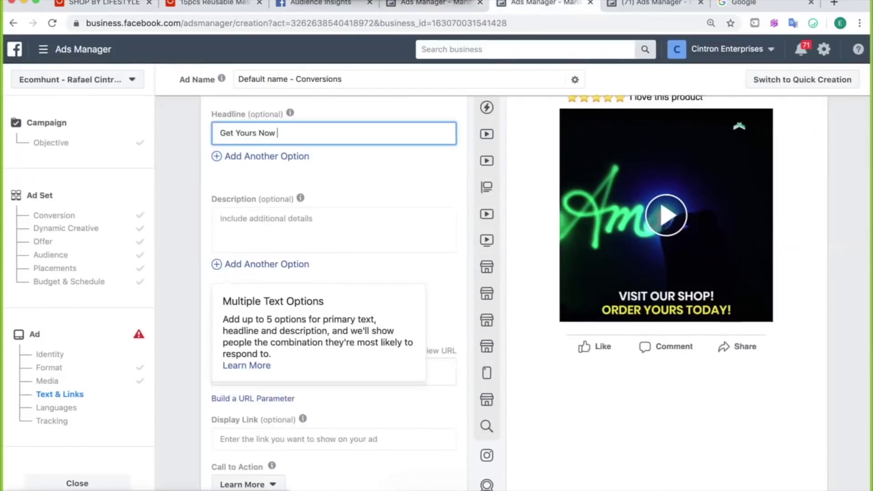
pyautogui.click(346, 159)
# Step: Read the help text explaining when the optional ad description is shown
pyautogui.moveTo(300, 197)
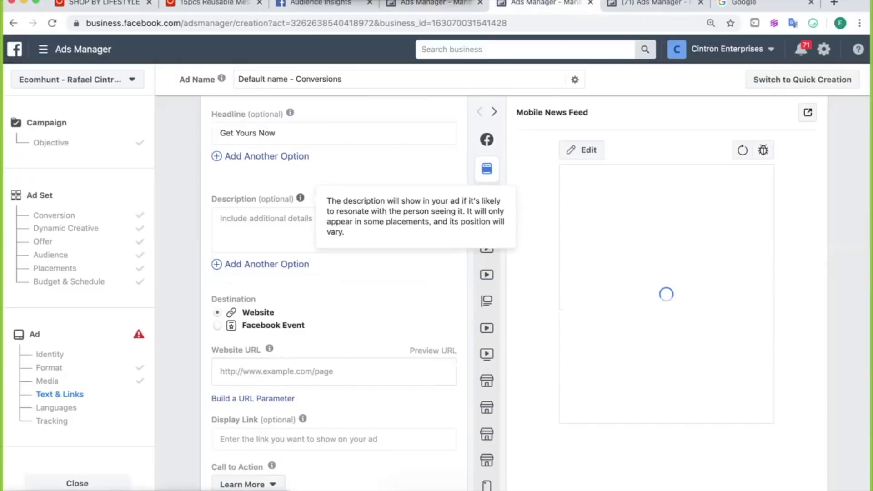
pyautogui.moveTo(326, 201); pyautogui.dragTo(431, 200)
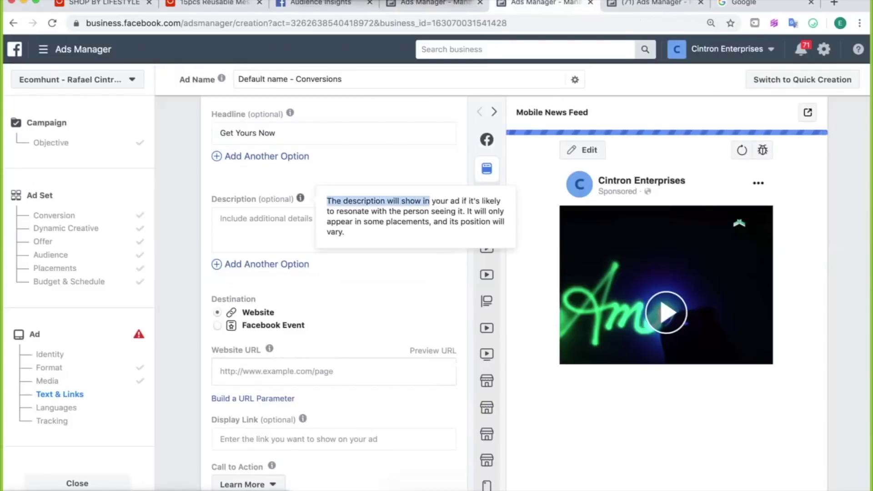
pyautogui.click(348, 210)
pyautogui.moveTo(348, 211); pyautogui.dragTo(424, 211)
pyautogui.doubleClick(424, 212)
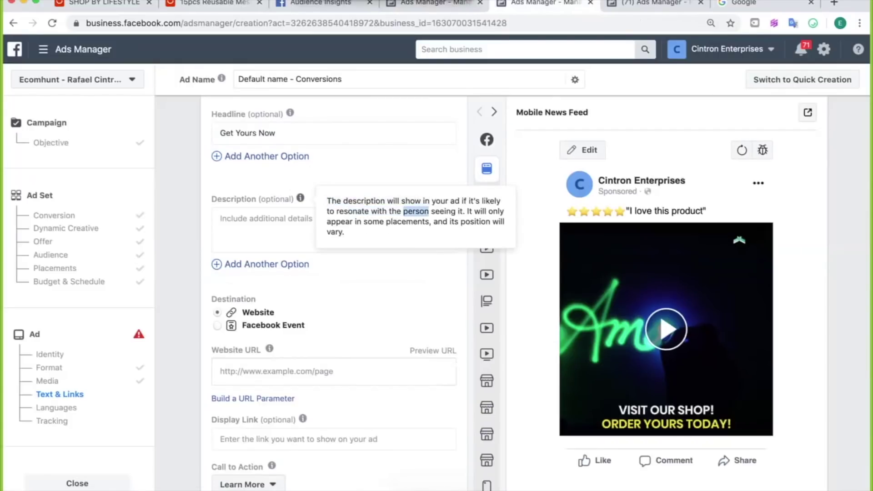
# Step: Set the master ad's website URL to google.com
pyautogui.scroll(-1, 333, 291)
pyautogui.moveTo(266, 220)
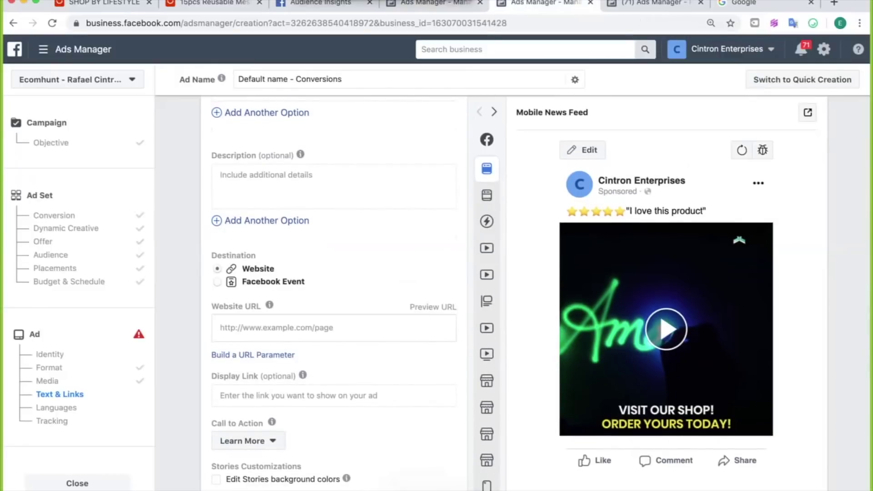
pyautogui.click(273, 327)
pyautogui.write('googlec')
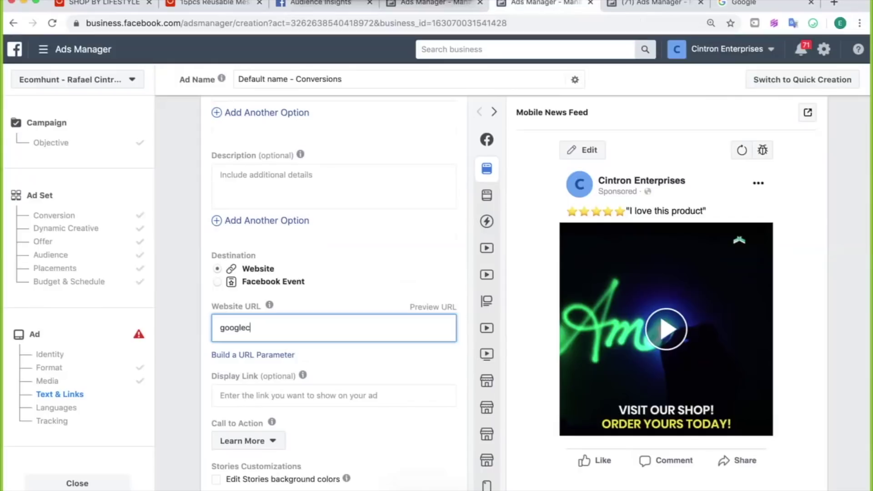
pyautogui.press('BackSpace')
pyautogui.write('.com')
# Step: Set the ad's call to action to Shop Now
pyautogui.scroll(-3, 334, 273)
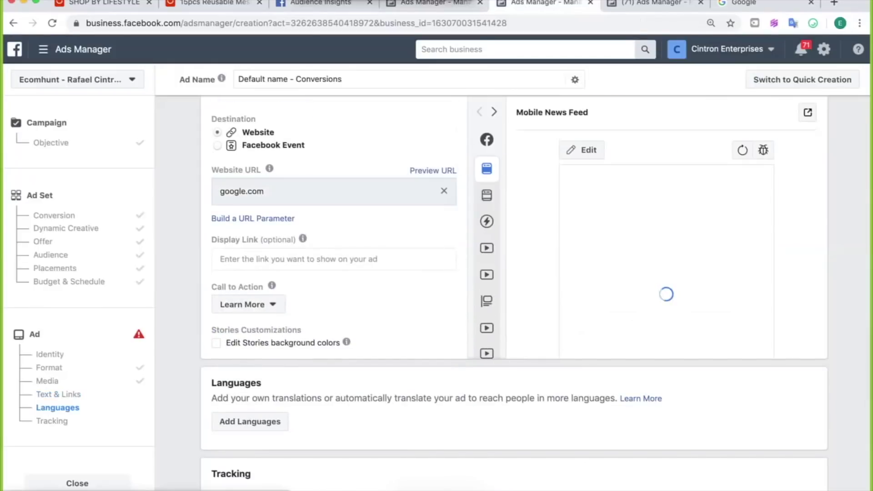
pyautogui.click(248, 304)
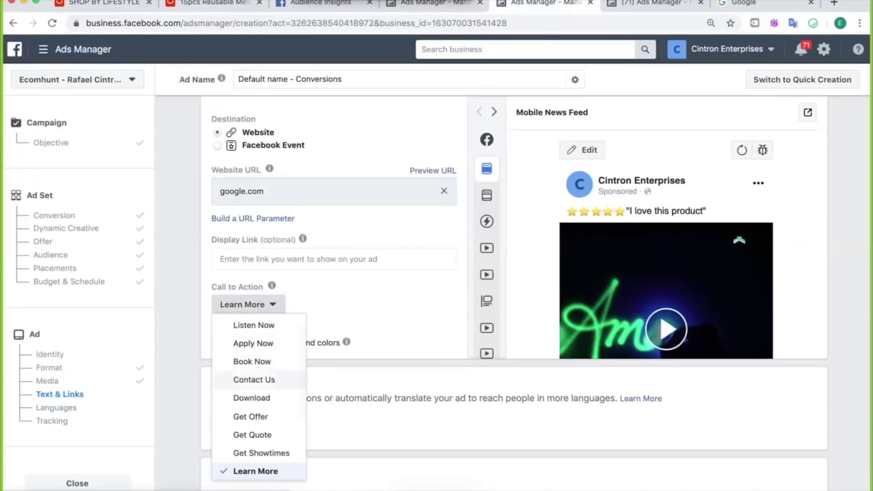
pyautogui.scroll(-3, 254, 380)
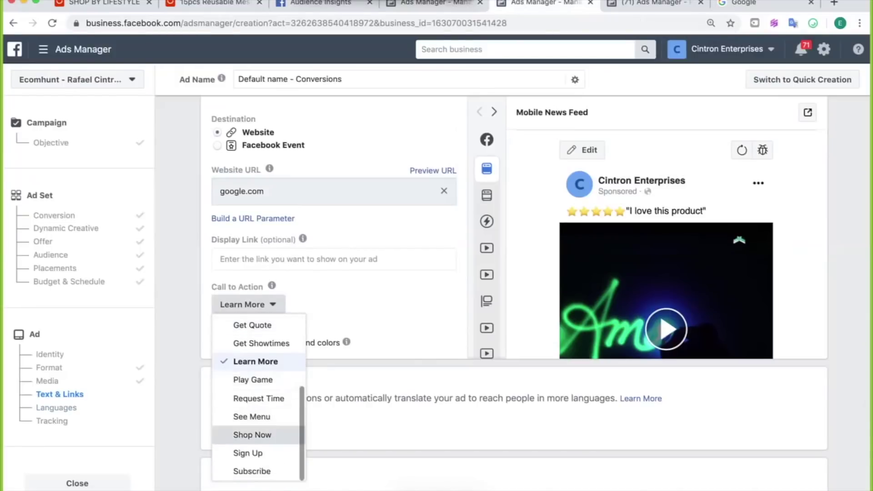
pyautogui.click(252, 435)
# Step: Review the master ad's primary text, headline, website URL and call to action against the Mobile News Feed preview
pyautogui.scroll(10, 334, 291)
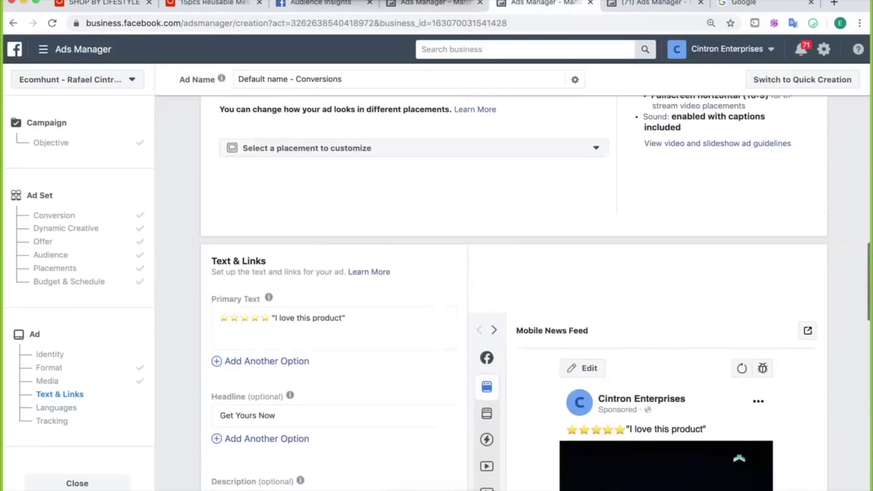
pyautogui.scroll(-3, 333, 291)
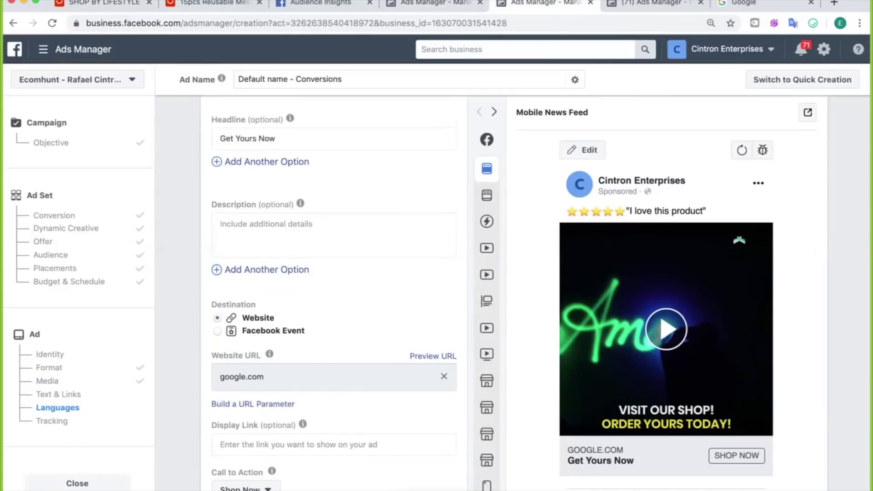
pyautogui.scroll(4, 333, 291)
pyautogui.moveTo(230, 204); pyautogui.dragTo(346, 203)
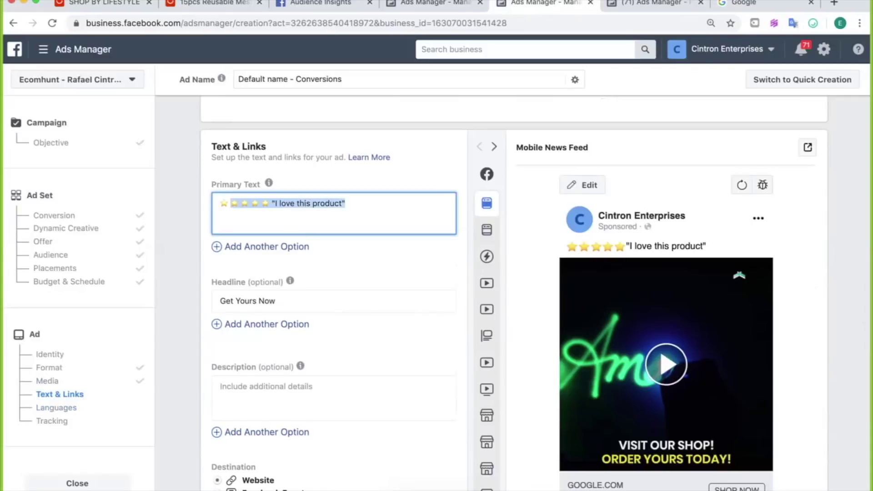
pyautogui.click(278, 301)
pyautogui.moveTo(278, 300); pyautogui.dragTo(226, 300)
pyautogui.scroll(-3, 332, 272)
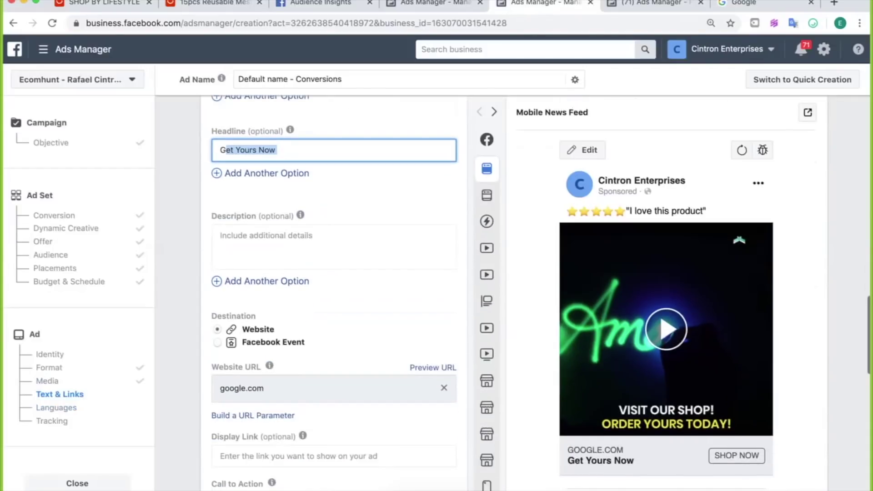
# Step: Go past the languages and tracking settings and submit the master ad for publishing
pyautogui.scroll(-10, 332, 272)
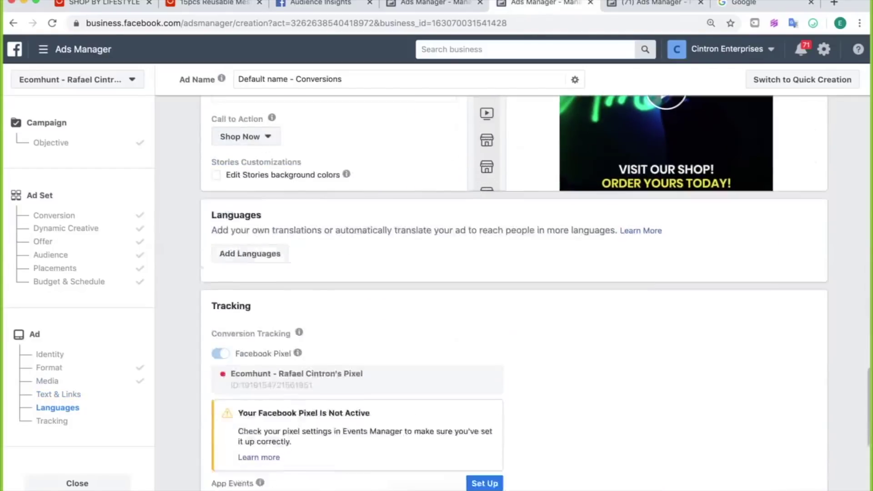
pyautogui.scroll(-5, 796, 318)
pyautogui.click(797, 415)
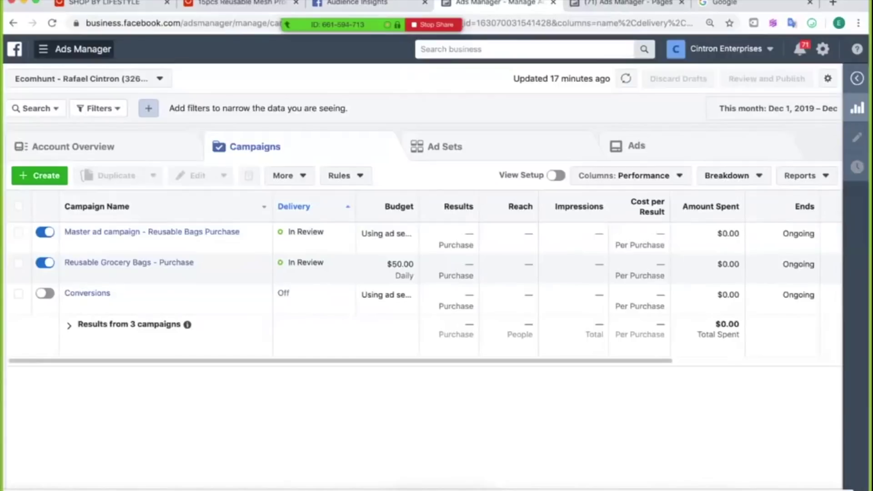
# Step: Open Page Posts in a new browser tab and show the ads posts of the Cintron Enterprises page
pyautogui.click(73, 49)
pyautogui.rightClick(222, 187)
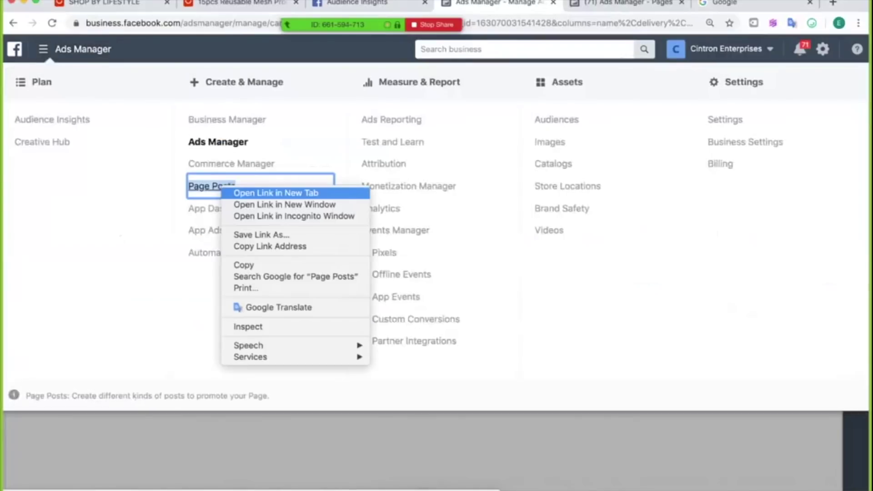
pyautogui.click(276, 193)
pyautogui.click(544, 2)
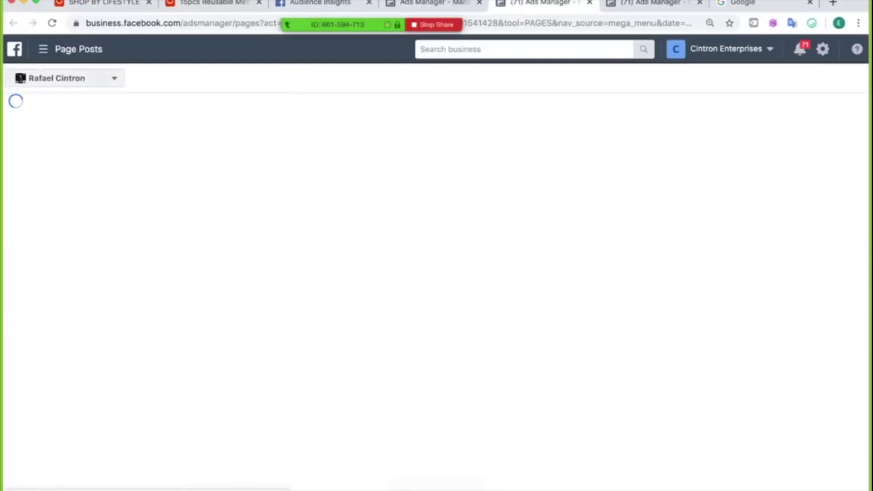
pyautogui.click(65, 79)
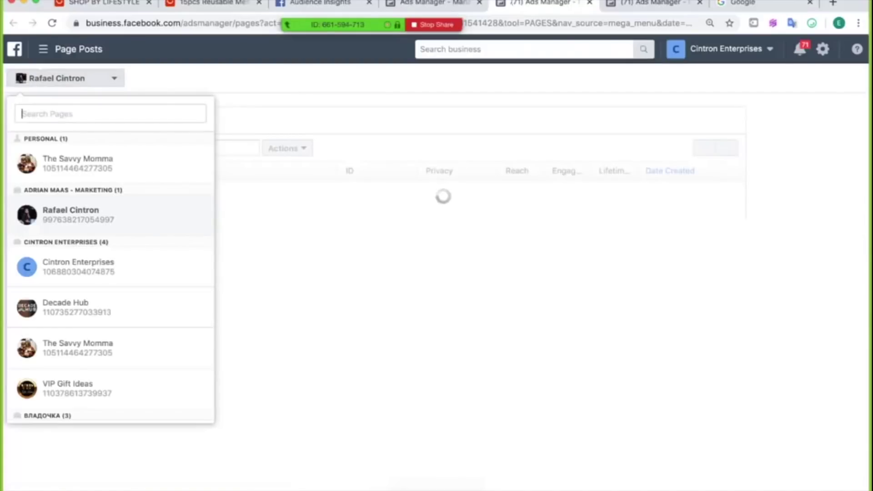
pyautogui.click(79, 265)
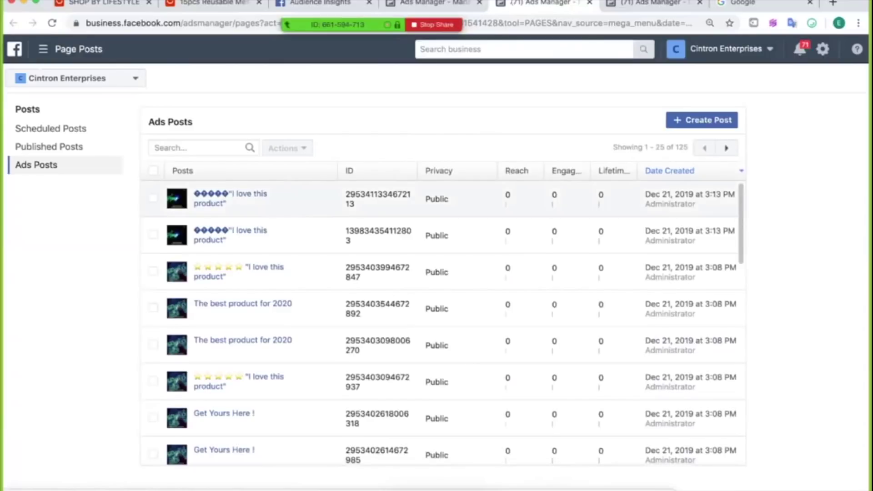
# Step: Open the newest ads post's details, then in the Ads Manager tab select the ad inside the master ad campaign's UA - 18+ ad set
pyautogui.click(230, 194)
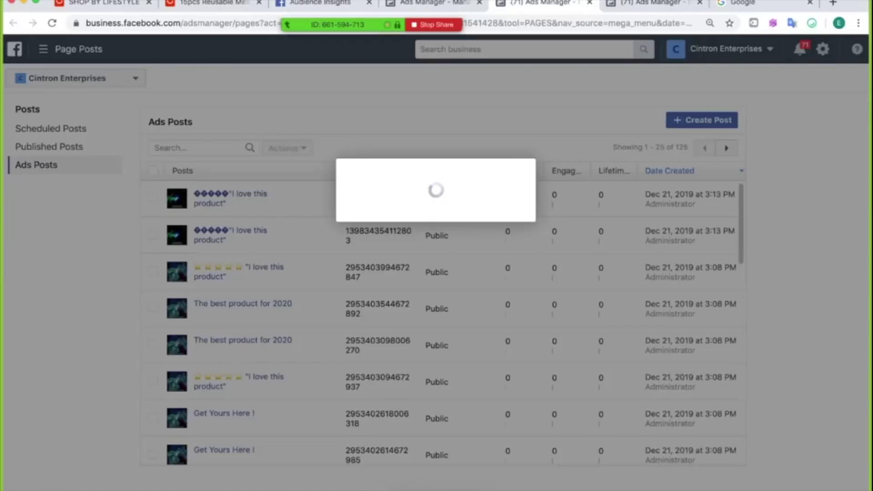
pyautogui.click(434, 3)
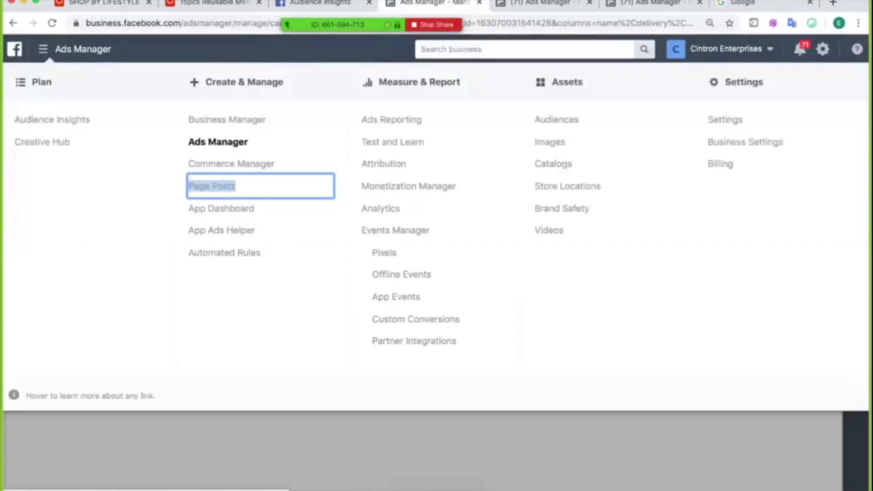
pyautogui.click(423, 448)
pyautogui.click(113, 232)
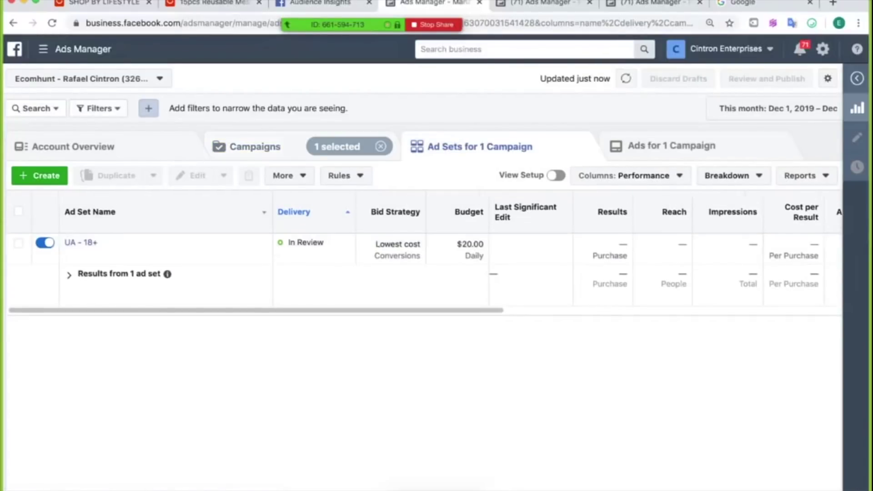
pyautogui.click(80, 231)
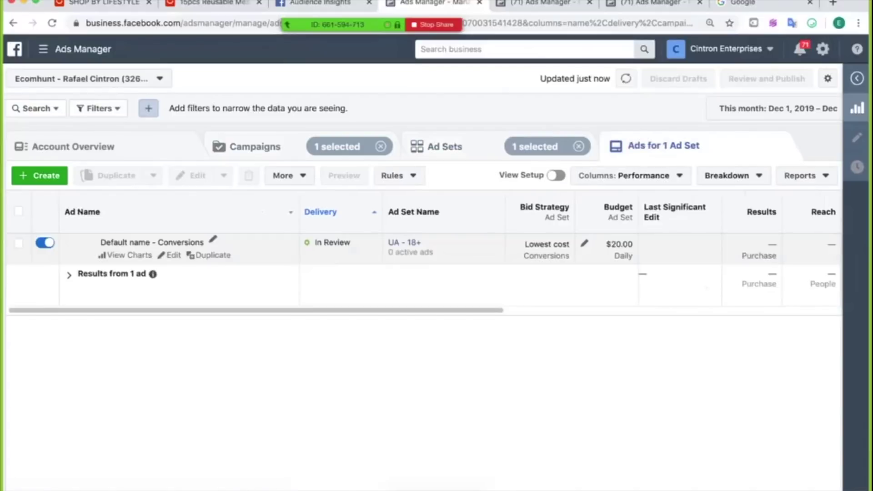
pyautogui.click(80, 245)
# Step: Preview the selected ad and open its Facebook Post with Comments
pyautogui.click(343, 175)
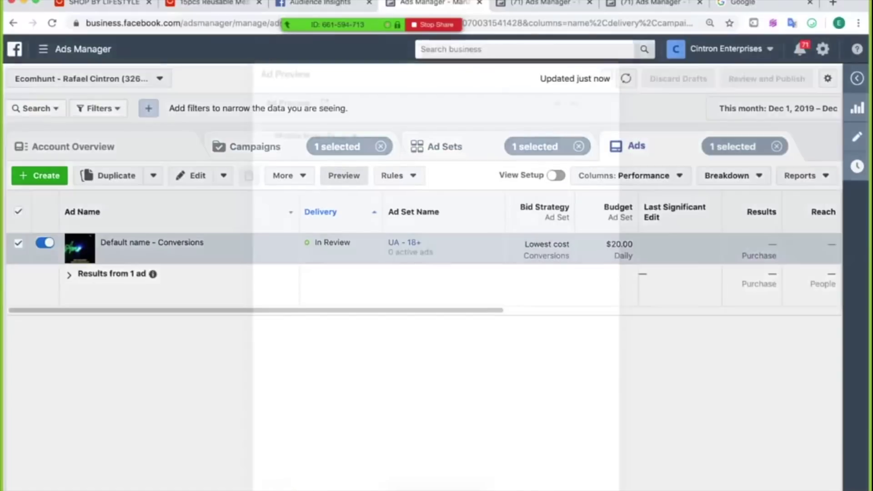
pyautogui.click(325, 103)
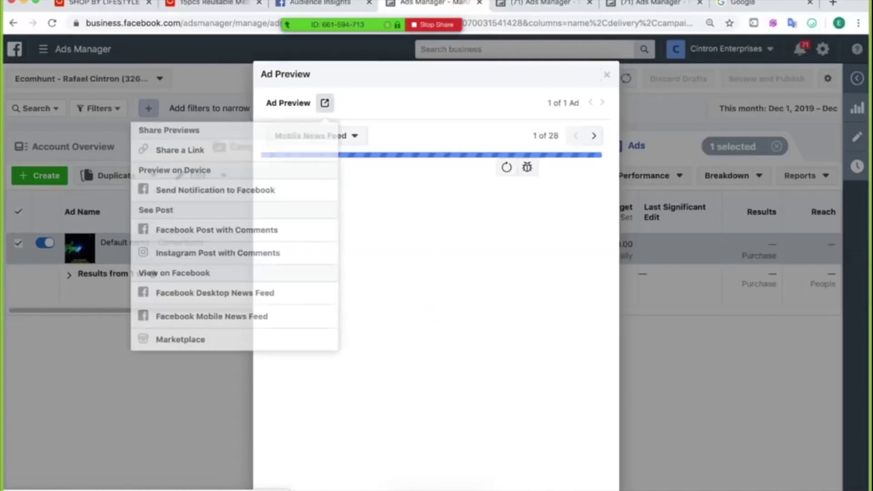
pyautogui.click(217, 229)
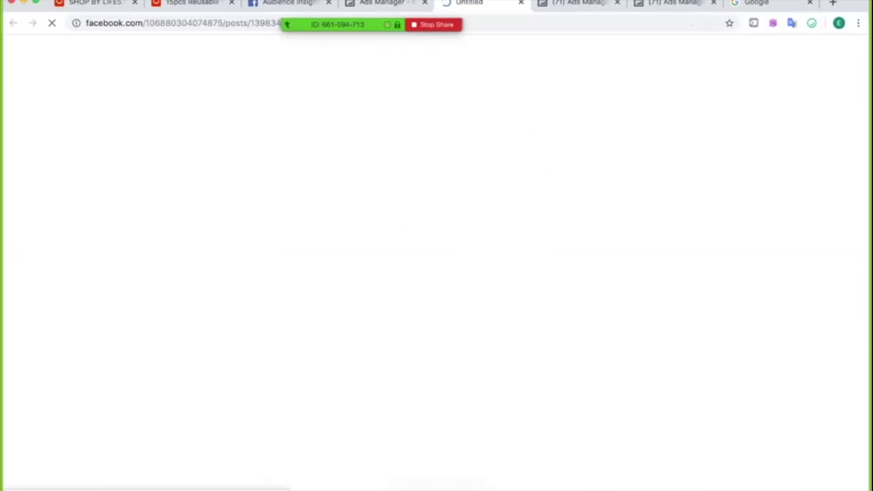
# Step: Select the whole post ID at the end of the opened Facebook post's web address
pyautogui.click(287, 25)
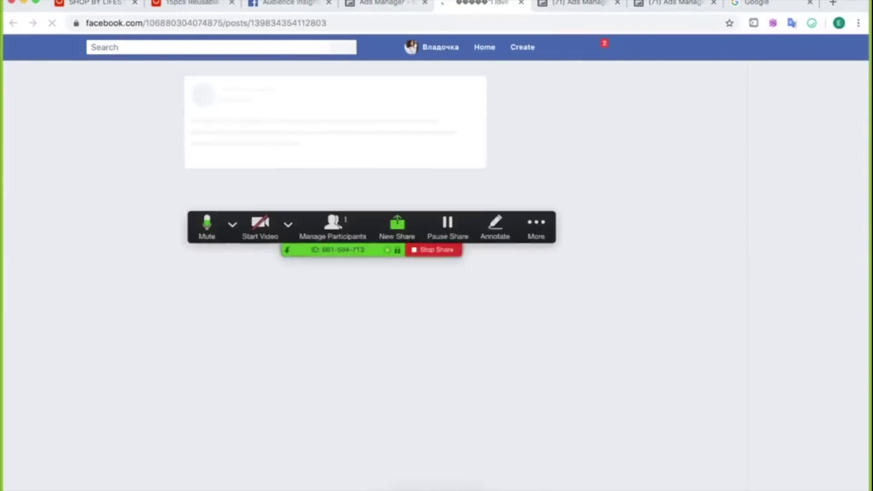
pyautogui.click(287, 23)
pyautogui.doubleClick(237, 23)
pyautogui.click(236, 23)
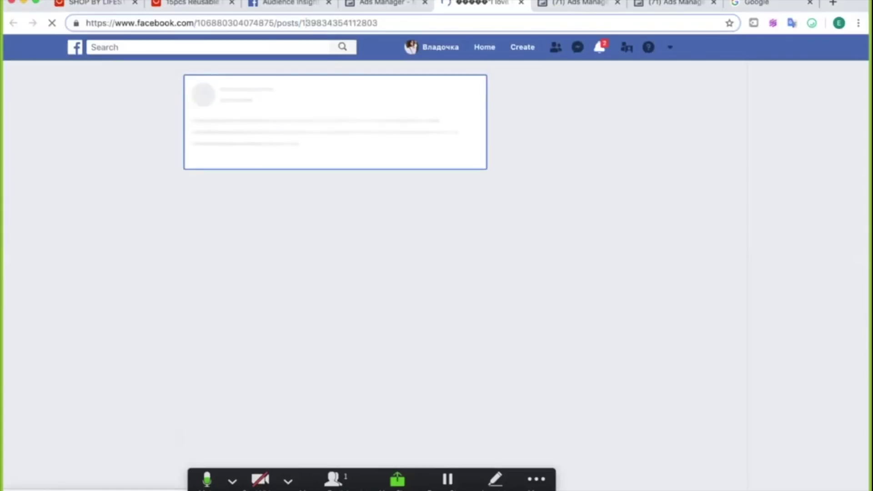
pyautogui.moveTo(306, 22); pyautogui.dragTo(377, 23)
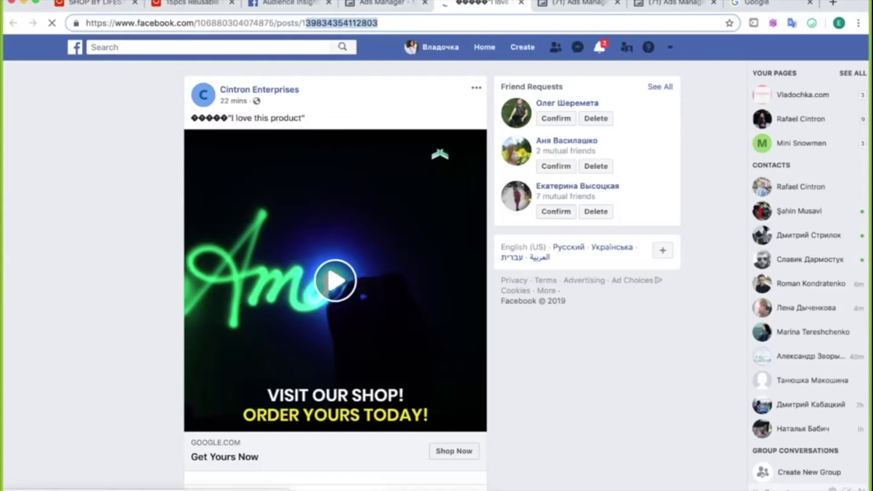
pyautogui.doubleClick(357, 23)
pyautogui.click(357, 23)
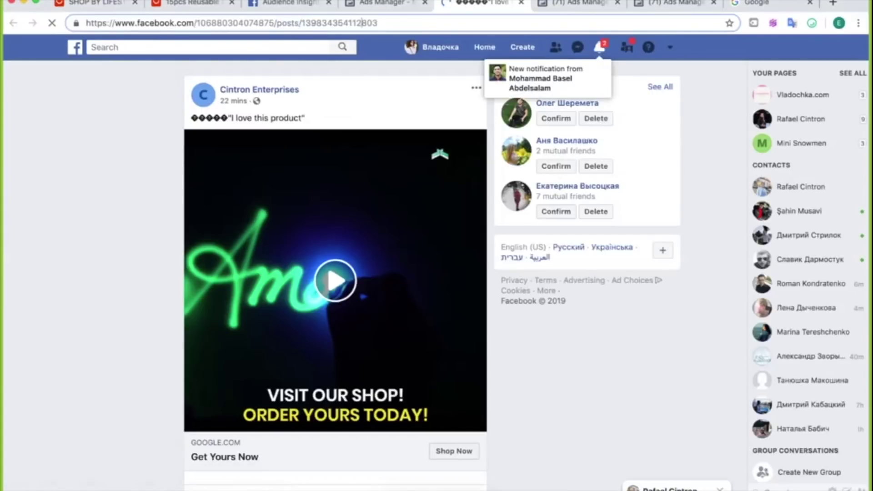
pyautogui.moveTo(377, 23); pyautogui.dragTo(305, 22)
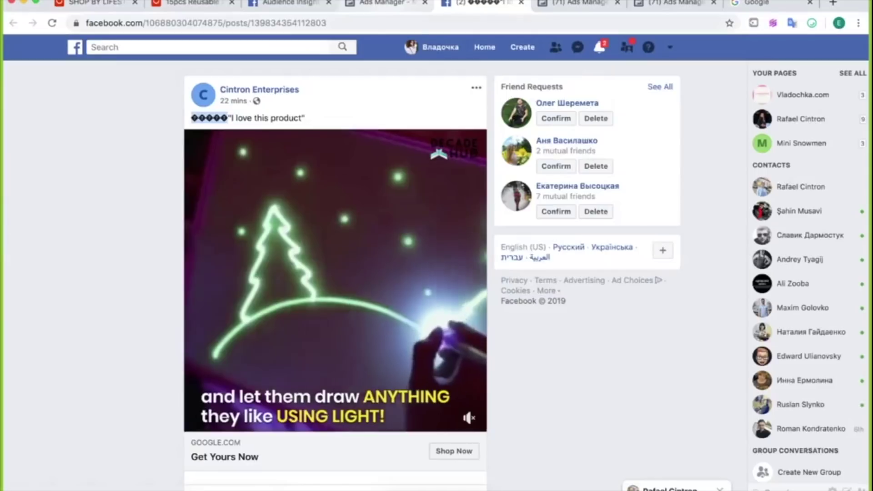
pyautogui.moveTo(250, 23); pyautogui.dragTo(328, 23)
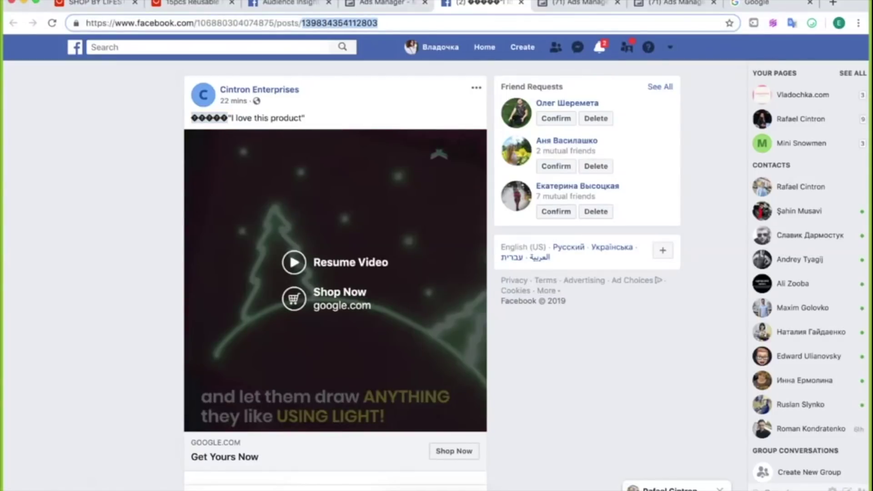
# Step: Examine the post view and performance figures in the newest ads post's details in Page Posts, and close the details
pyautogui.click(578, 4)
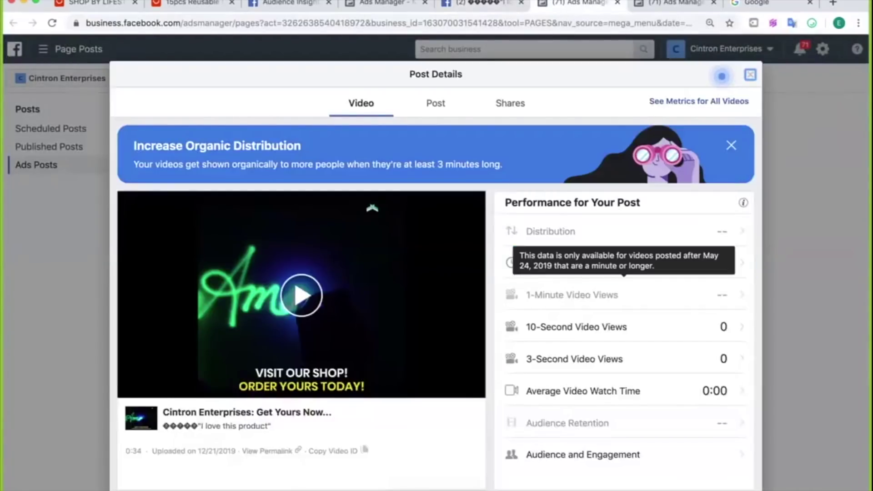
pyautogui.click(435, 103)
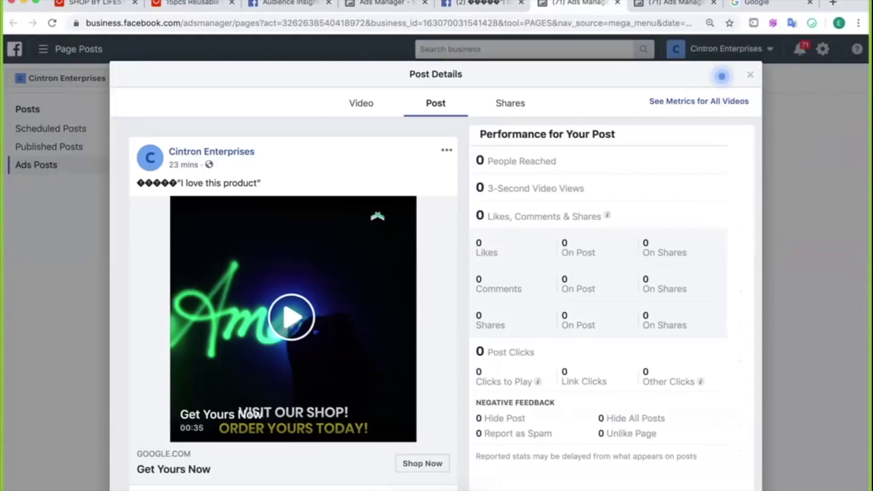
pyautogui.scroll(-3, 435, 273)
pyautogui.scroll(3, 435, 273)
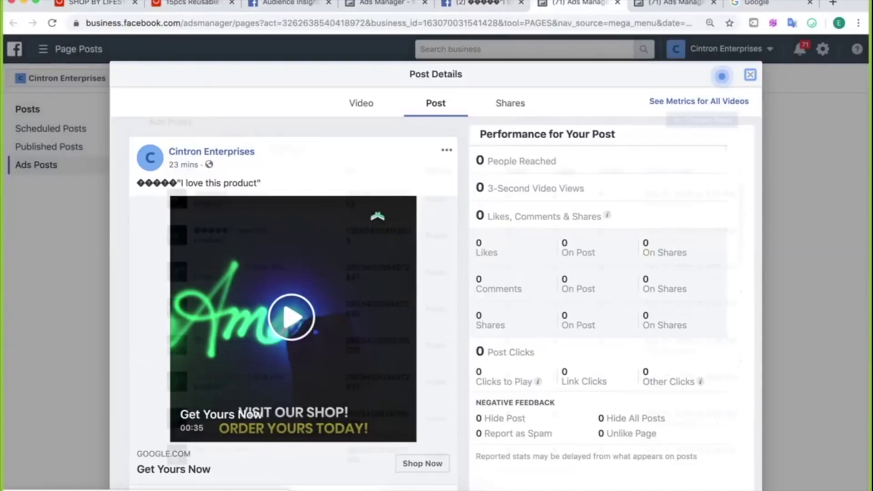
pyautogui.click(750, 75)
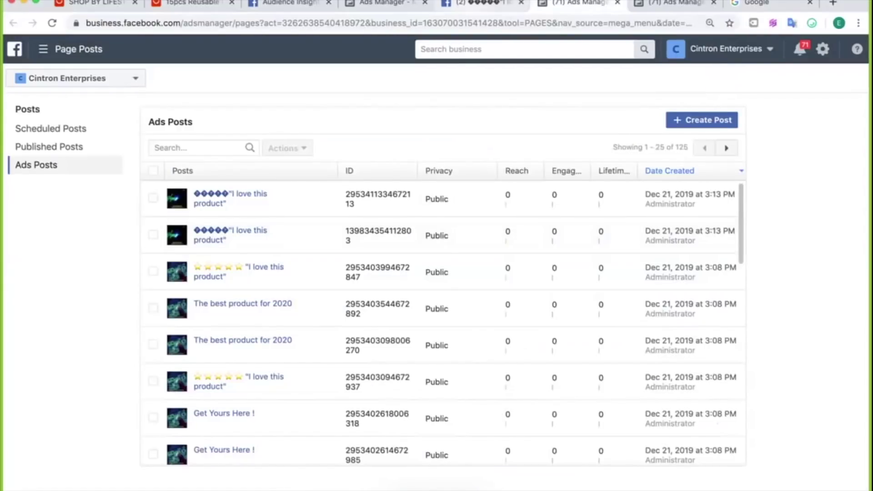
# Step: Preview the master campaign's ad again in Ads Manager, show its share and post options, and return to the opened Facebook post
pyautogui.click(386, 4)
pyautogui.press('Escape')
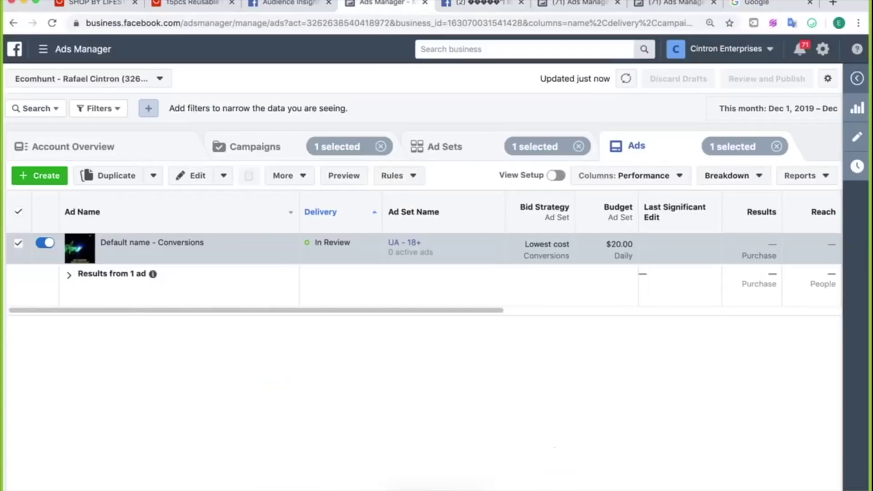
pyautogui.click(254, 146)
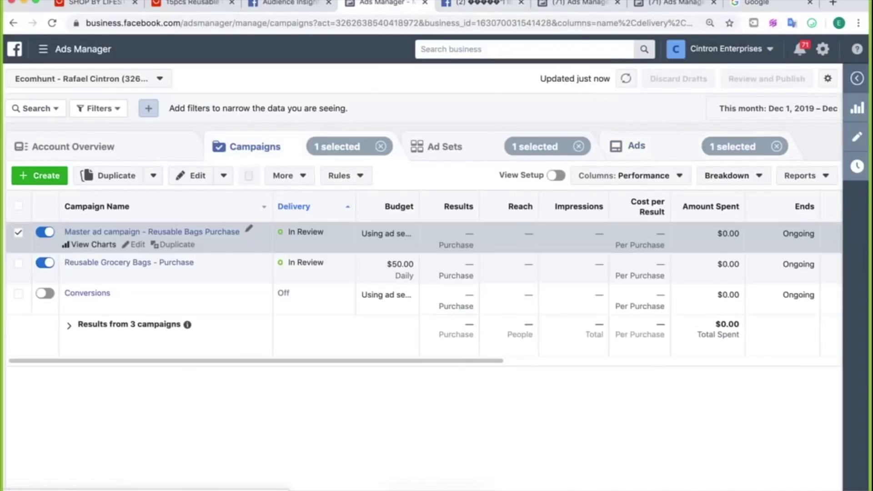
pyautogui.click(105, 231)
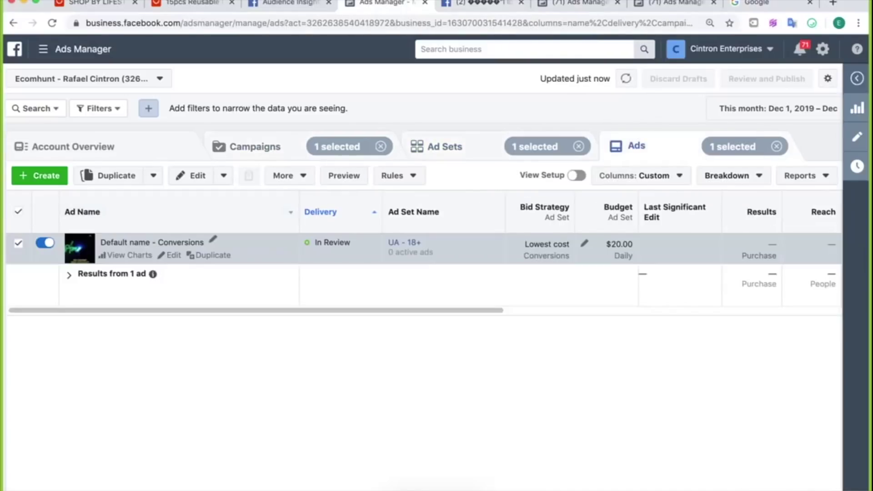
pyautogui.click(344, 175)
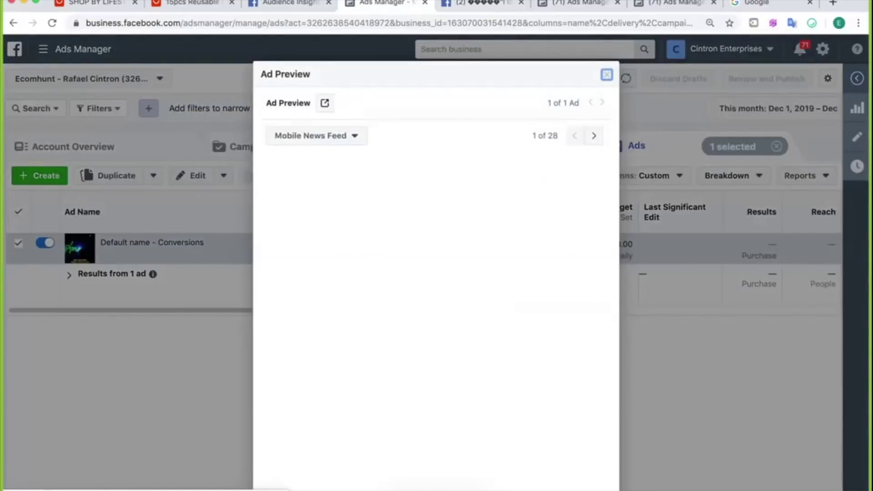
pyautogui.click(324, 103)
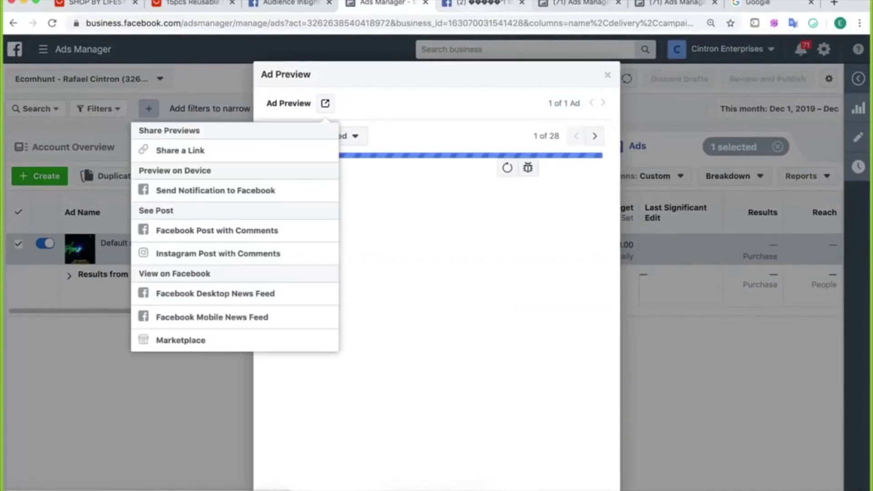
pyautogui.click(478, 4)
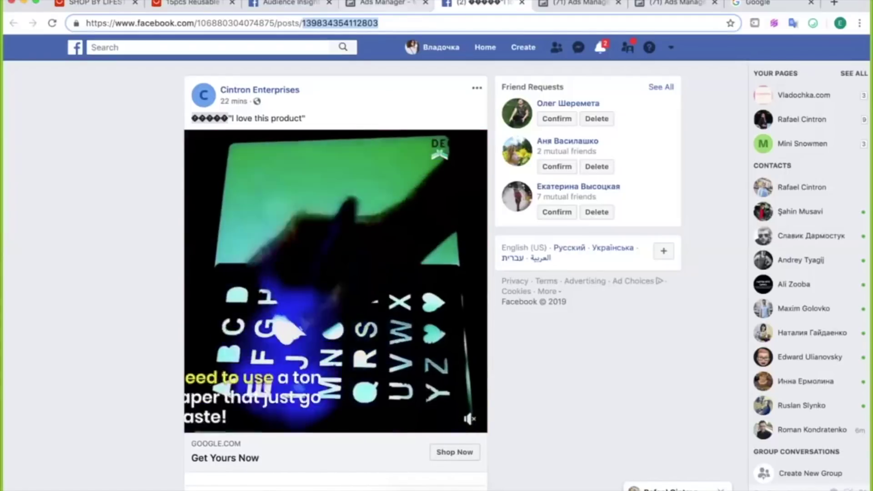
# Step: Close the ad preview in Ads Manager and view the ad sets of the Reusable Grocery Bags - Purchase campaign
pyautogui.click(386, 3)
pyautogui.press('Escape')
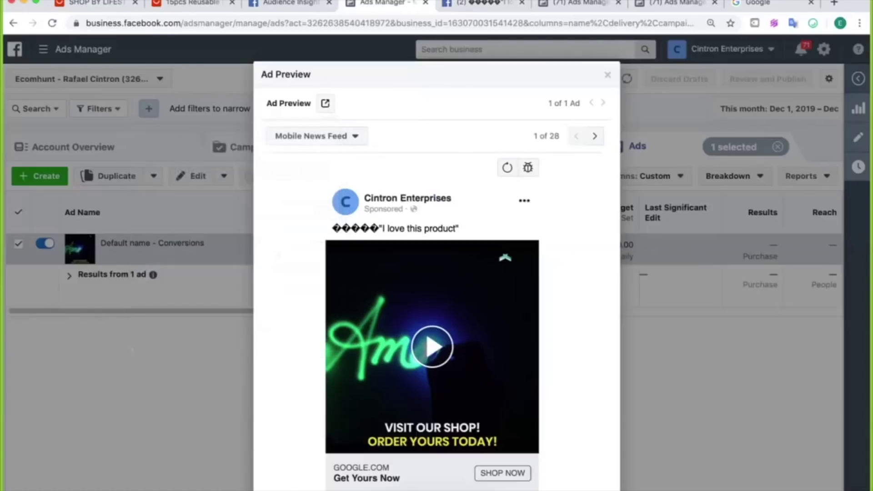
pyautogui.press('Escape')
pyautogui.click(255, 147)
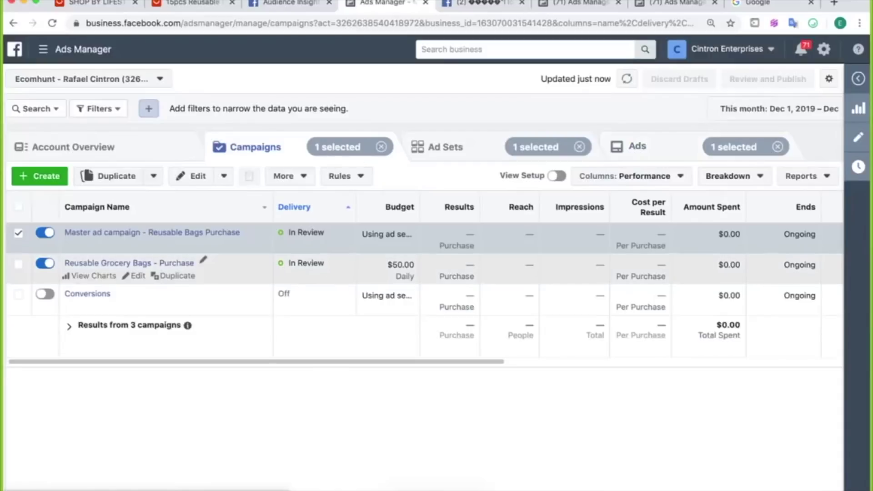
pyautogui.click(129, 263)
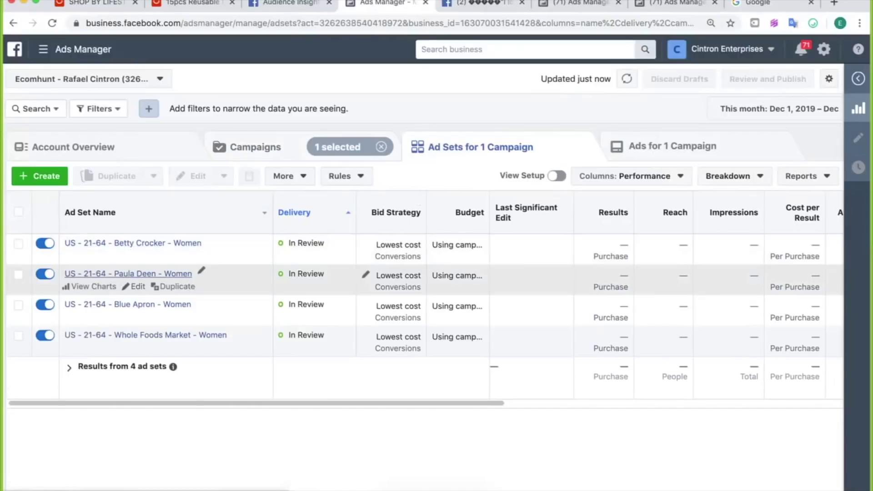
# Step: Open the UA - 18+ ad set of the Master ad campaign - Reusable Bags Purchase for editing
pyautogui.click(255, 147)
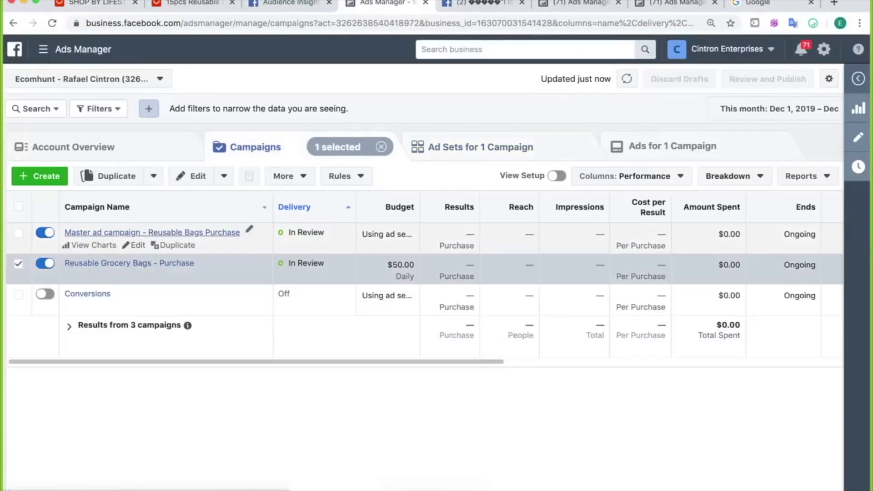
pyautogui.click(175, 233)
pyautogui.click(134, 246)
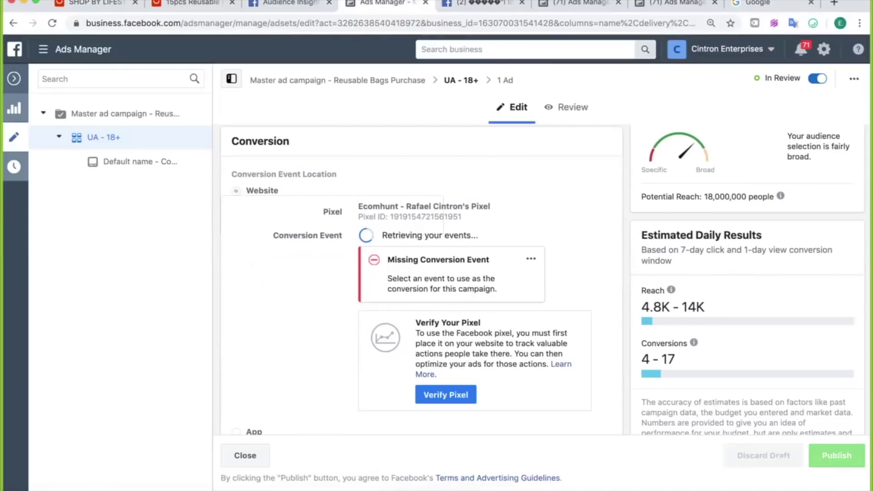
# Step: Set the ad set's audience location to United States
pyautogui.scroll(-15, 423, 278)
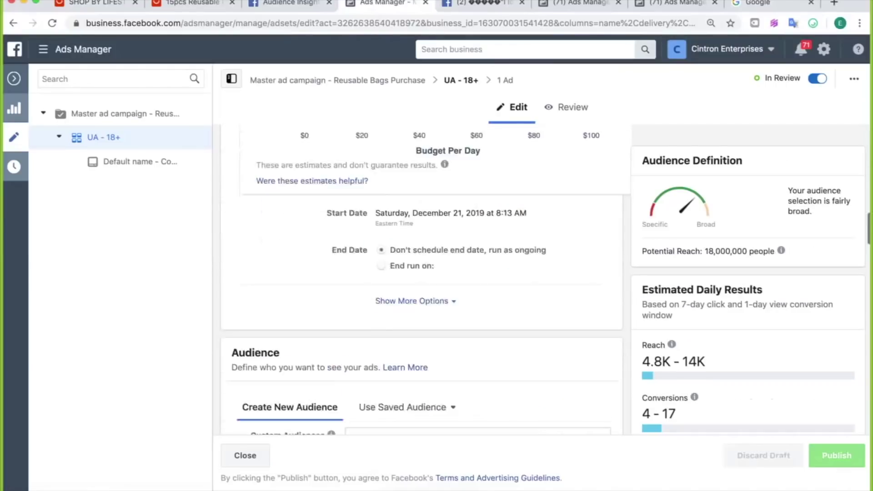
pyautogui.click(469, 267)
pyautogui.write('P')
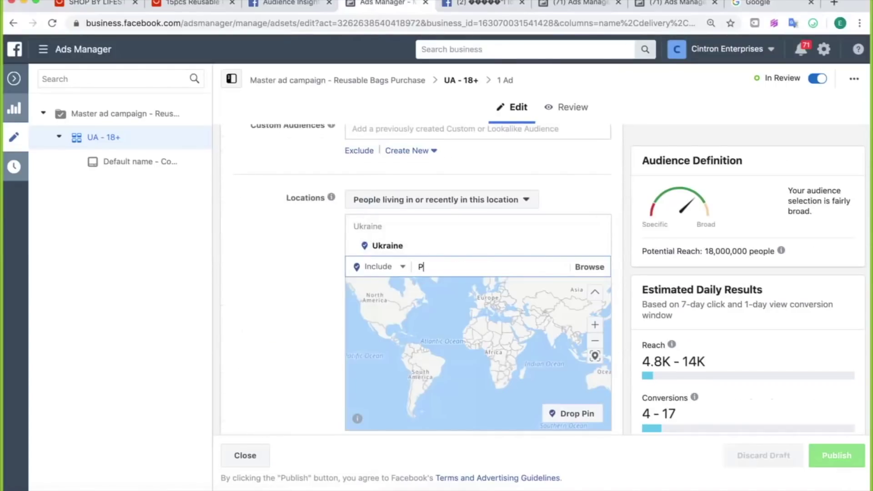
pyautogui.write('u')
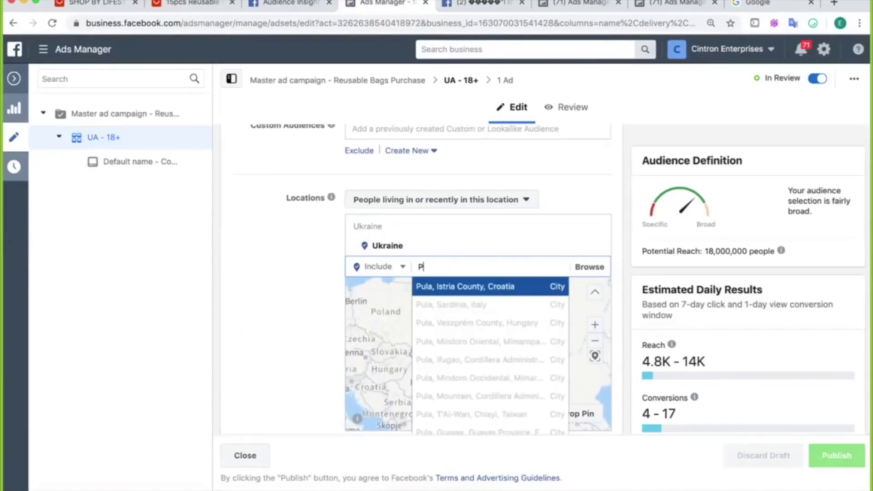
pyautogui.press('BackSpace')
pyautogui.write('united st')
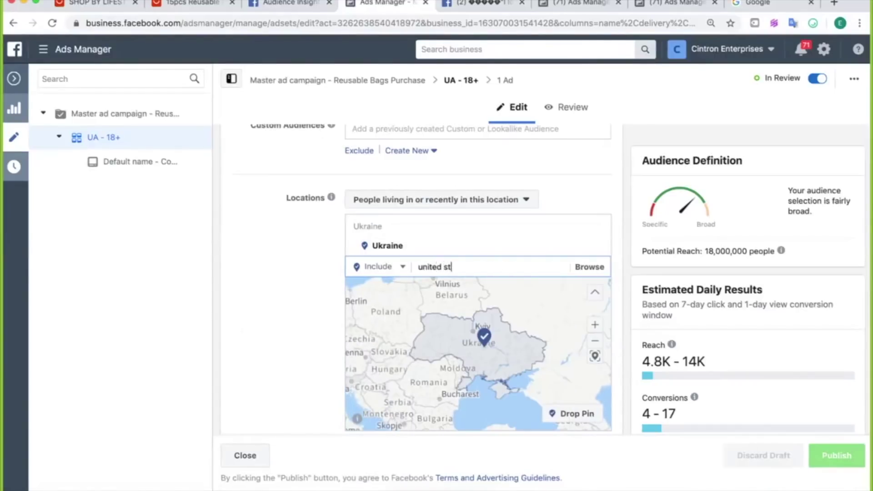
pyautogui.press('Return')
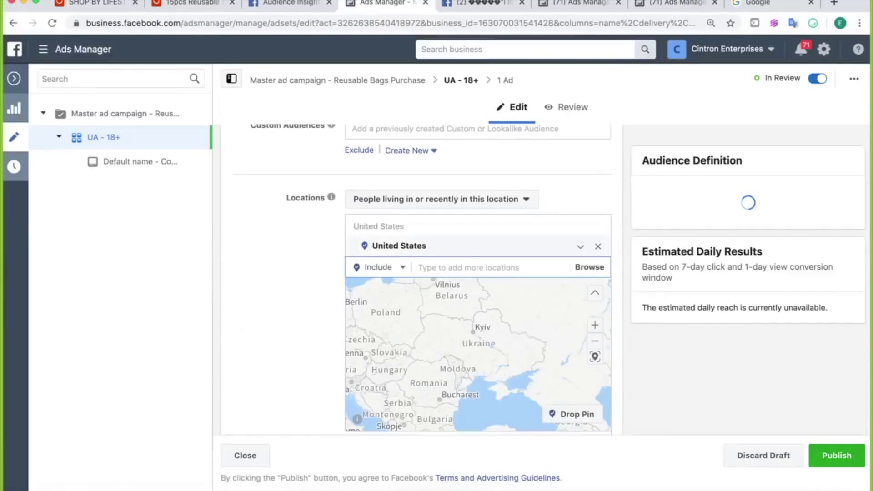
# Step: Add the Paula Deen interest to the ad set's detailed targeting
pyautogui.scroll(-10, 420, 272)
pyautogui.scroll(2, 420, 204)
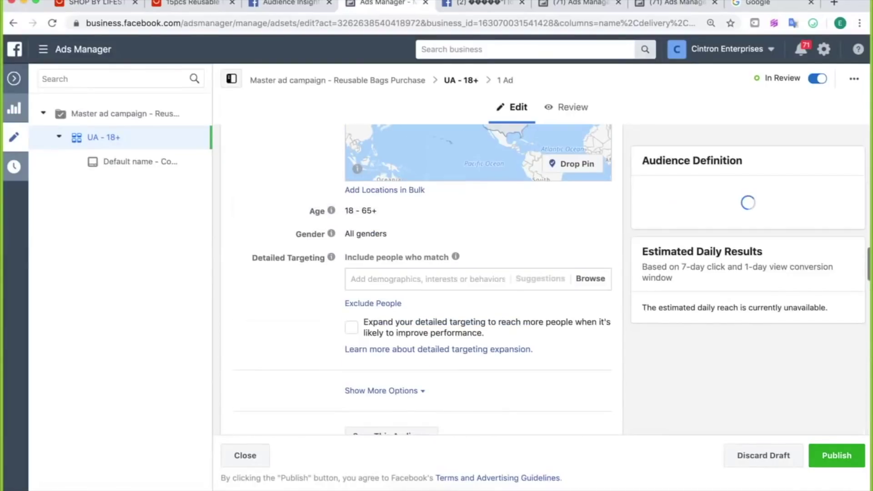
pyautogui.click(427, 279)
pyautogui.write('paula deen')
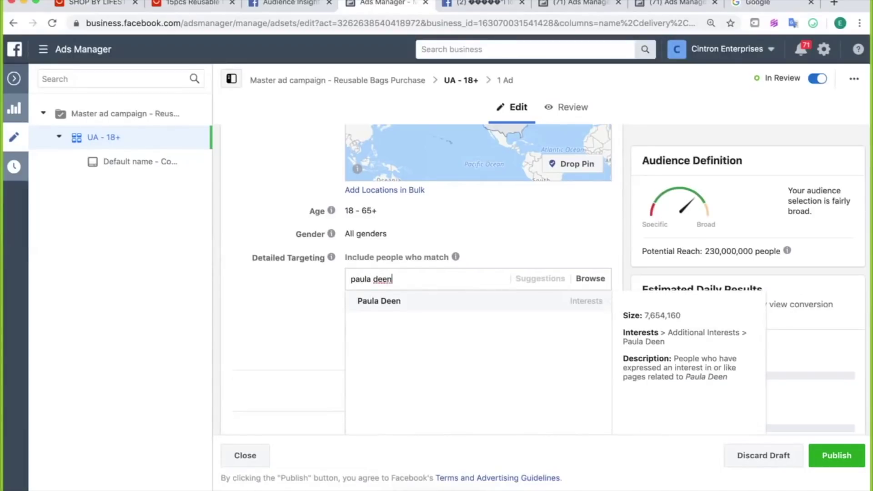
pyautogui.click(378, 301)
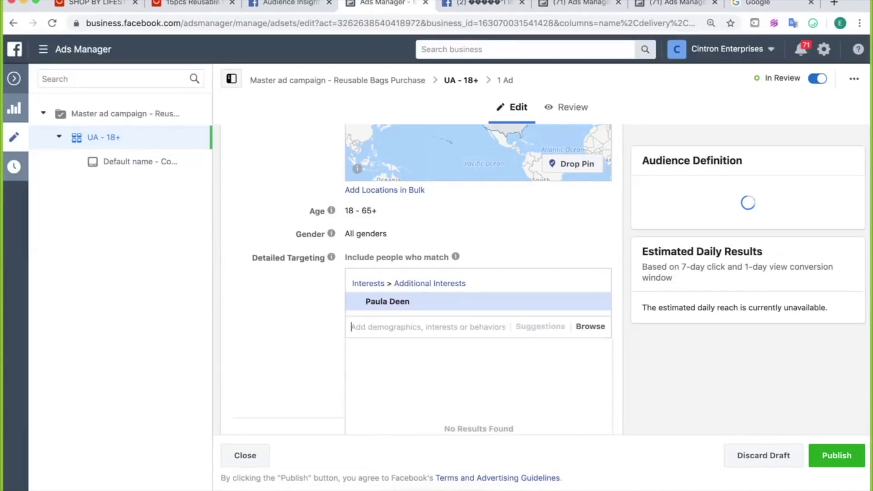
# Step: Limit the ad set's audience to women aged 21 to 64
pyautogui.click(593, 211)
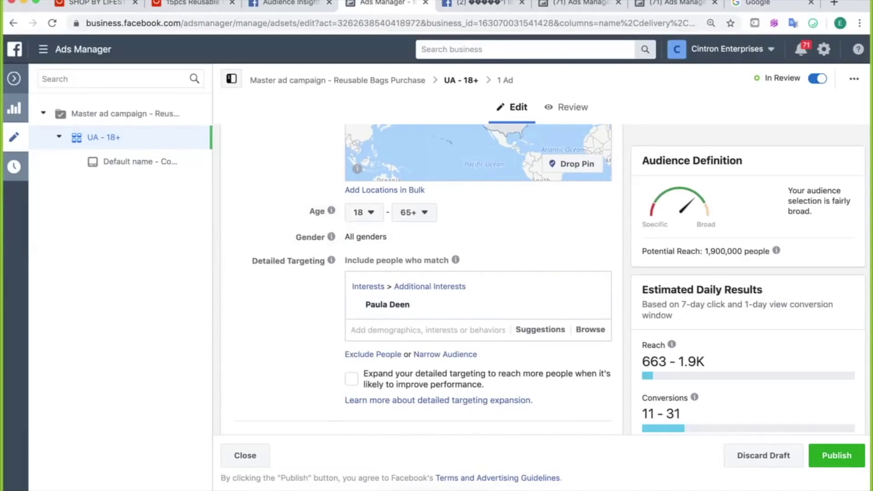
pyautogui.click(362, 212)
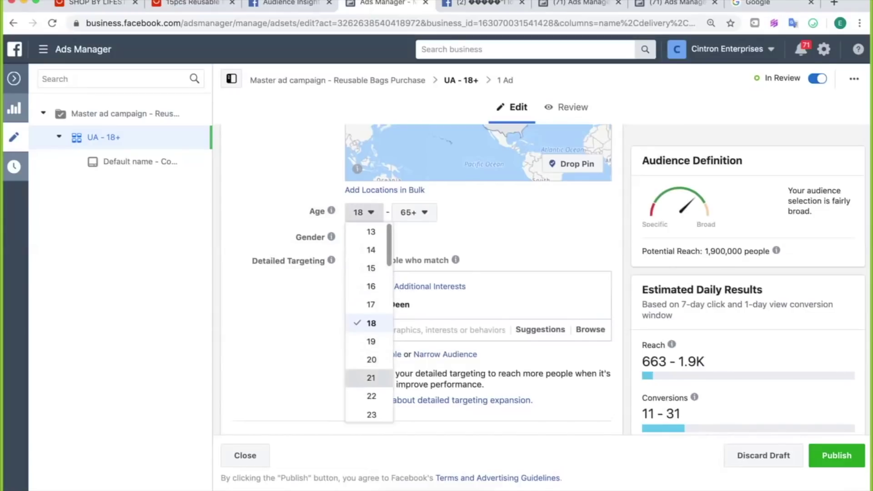
pyautogui.click(371, 378)
pyautogui.click(413, 212)
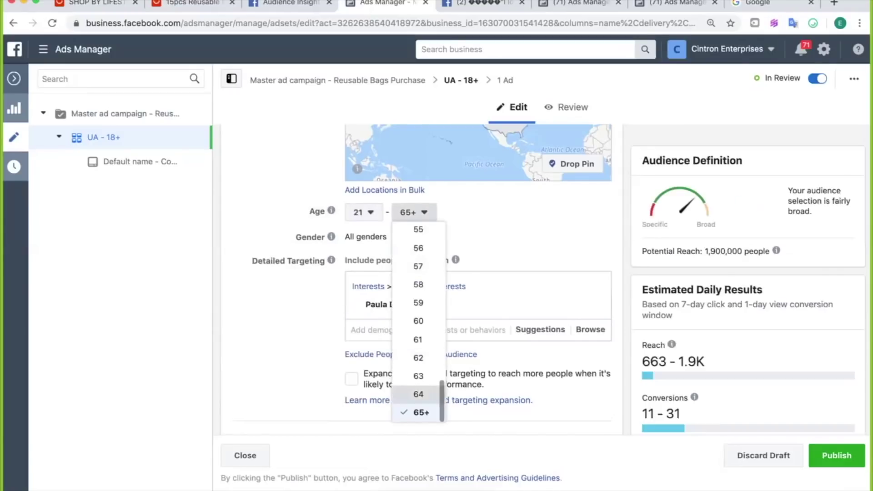
pyautogui.click(418, 393)
pyautogui.click(590, 236)
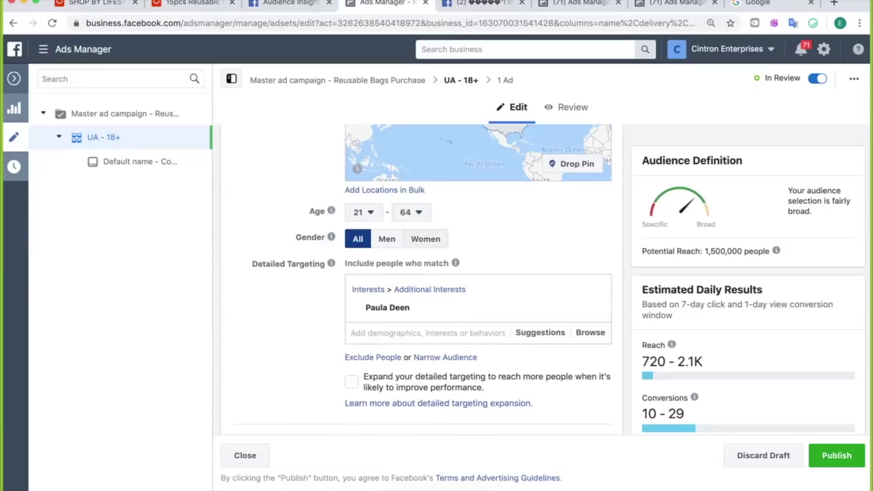
pyautogui.click(426, 238)
# Step: Exclude Facebook Marketplace, Video Feeds, Right Column, Instagram Explore and Messenger Inbox from the feed placements
pyautogui.scroll(-10, 426, 245)
pyautogui.scroll(2, 426, 245)
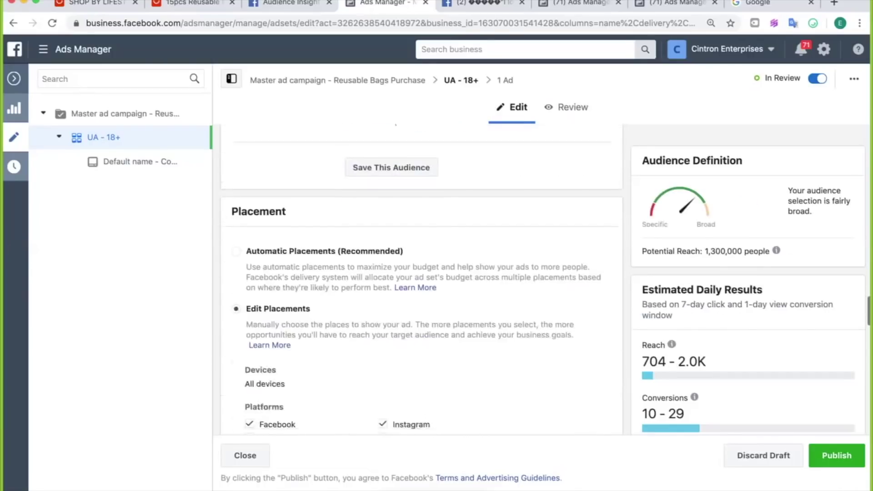
pyautogui.scroll(-6, 341, 255)
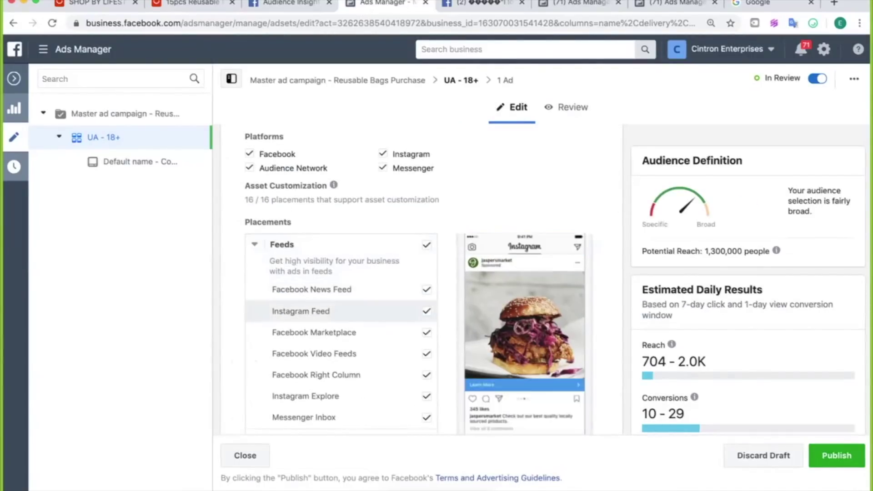
pyautogui.click(346, 333)
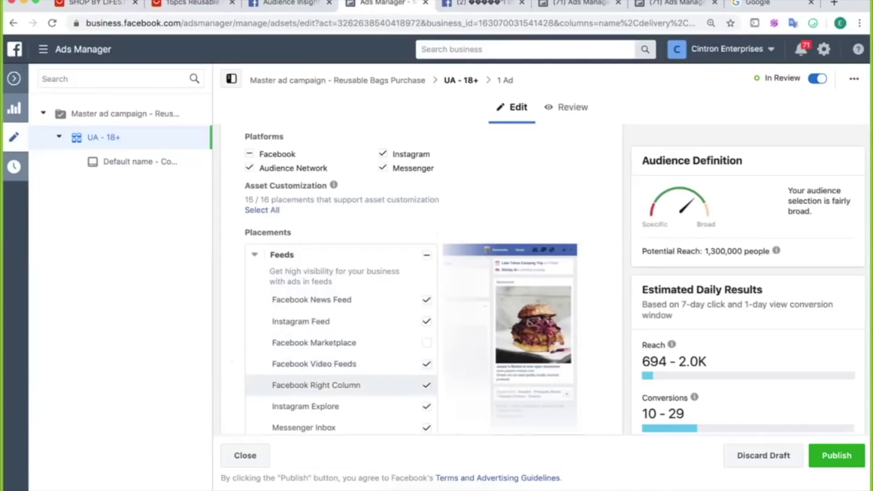
pyautogui.click(345, 385)
pyautogui.click(346, 363)
pyautogui.click(346, 406)
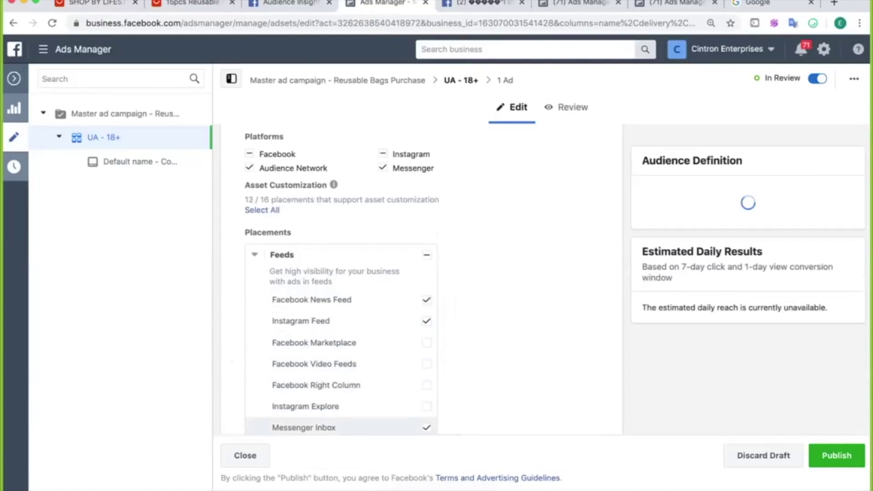
pyautogui.click(346, 427)
# Step: Remove the Stories, In-Stream, Search, In-Article and Apps and Sites placements from the ad set
pyautogui.scroll(-5, 346, 318)
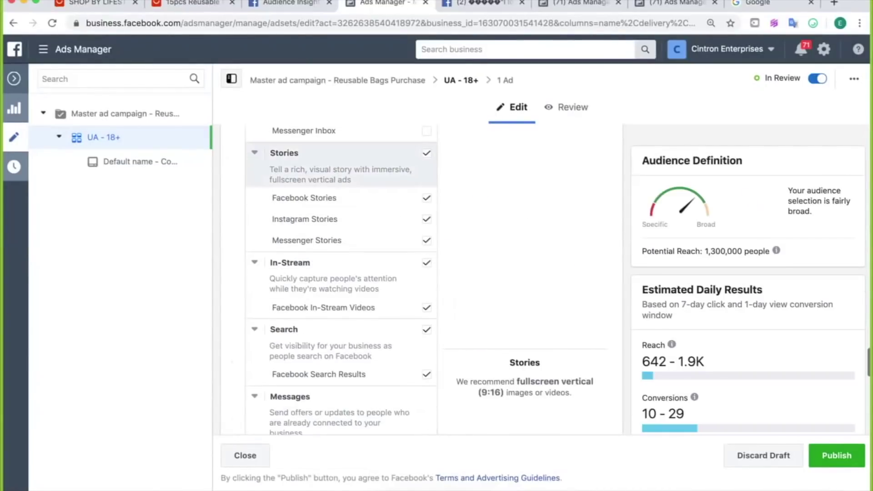
pyautogui.click(345, 153)
pyautogui.click(345, 263)
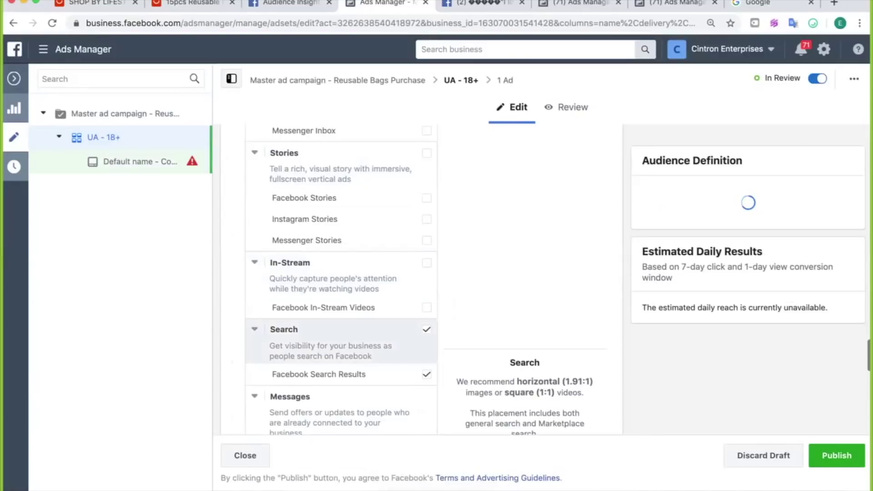
pyautogui.click(345, 329)
pyautogui.scroll(-4, 346, 296)
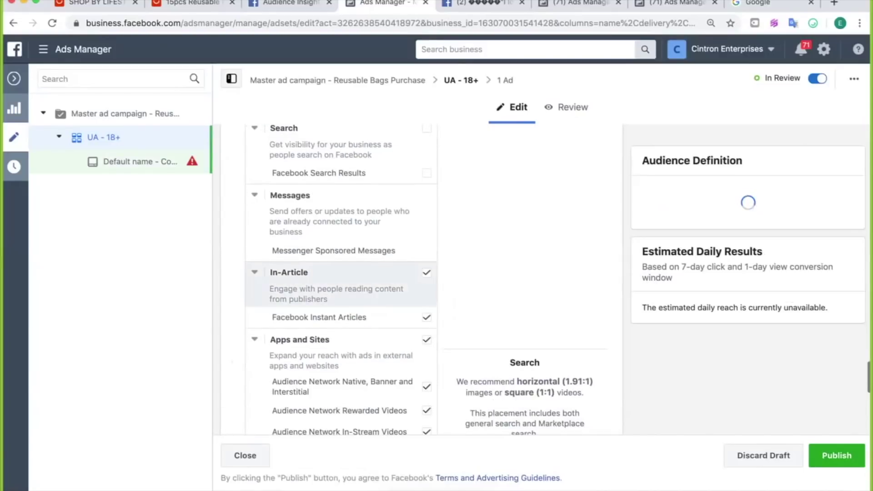
pyautogui.click(345, 272)
pyautogui.click(346, 339)
pyautogui.scroll(-5, 345, 318)
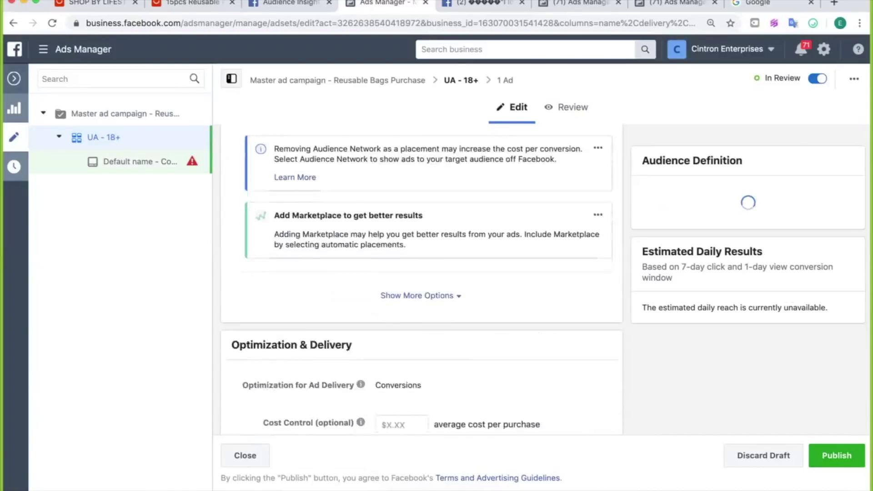
pyautogui.scroll(-3, 417, 296)
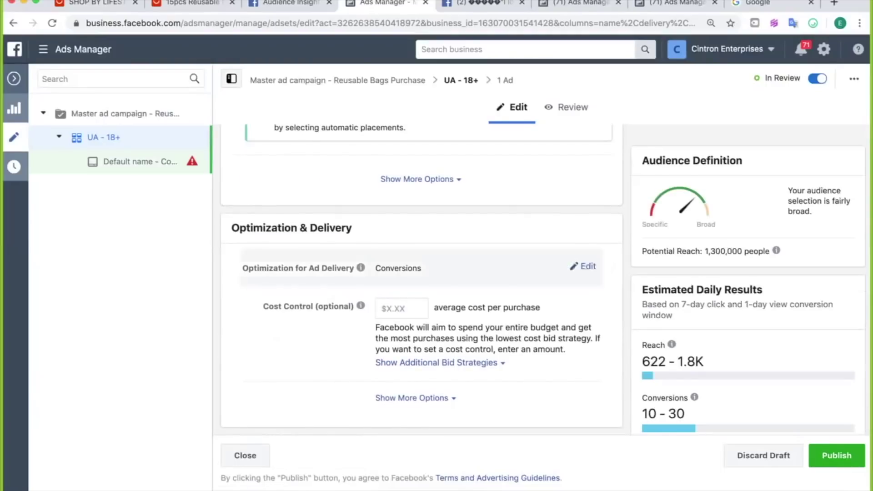
# Step: Rename the ad set as "US - 21-64 - Women - Paula Deen Winner" and publish its changes
pyautogui.scroll(20, 421, 277)
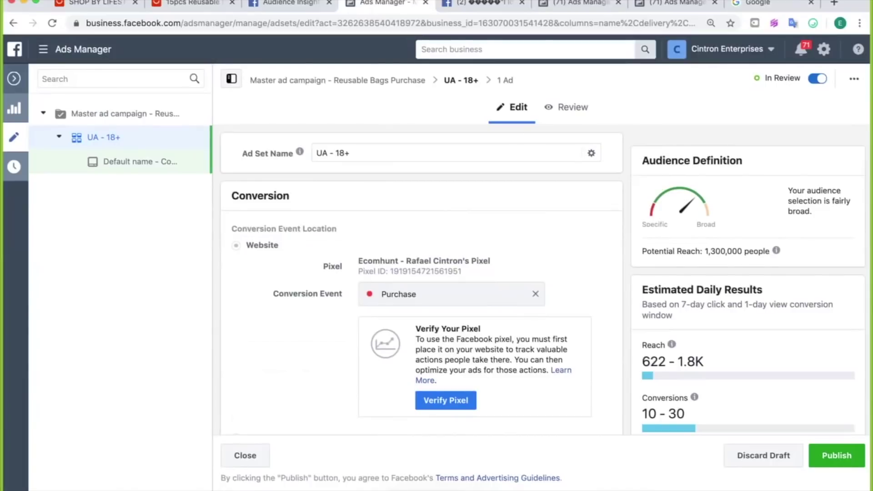
pyautogui.scroll(-15, 420, 277)
pyautogui.scroll(12, 421, 277)
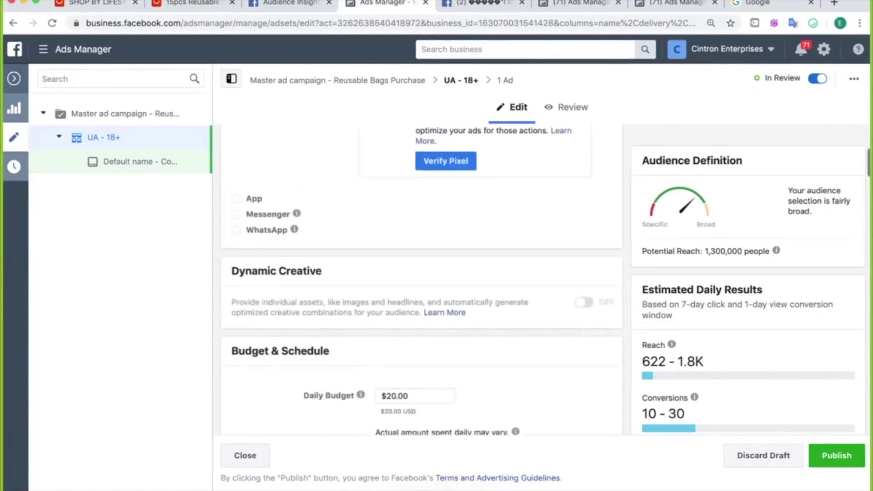
pyautogui.scroll(5, 421, 277)
pyautogui.doubleClick(321, 153)
pyautogui.write('`us - 18+')
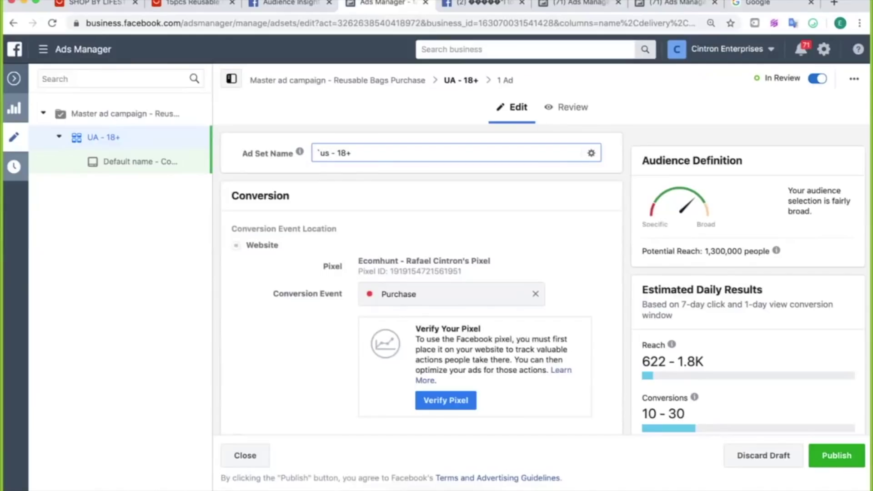
pyautogui.press('super+a')
pyautogui.write('US')
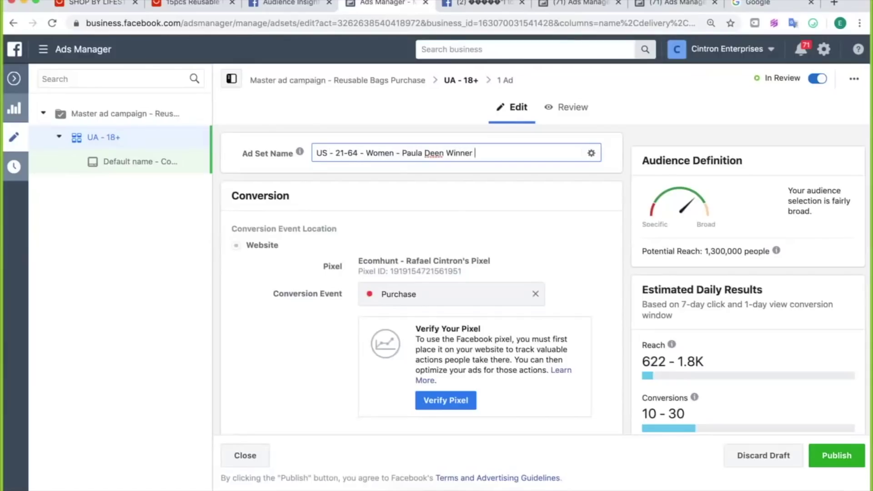
pyautogui.click(835, 455)
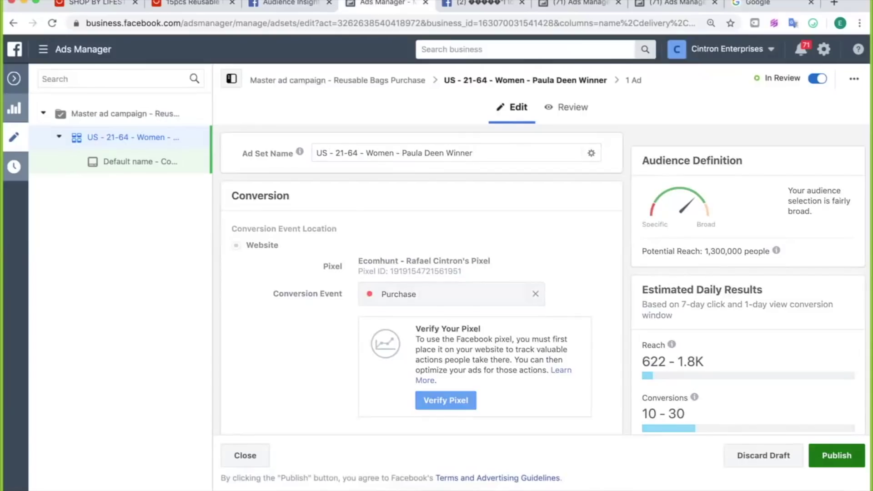
pyautogui.click(836, 455)
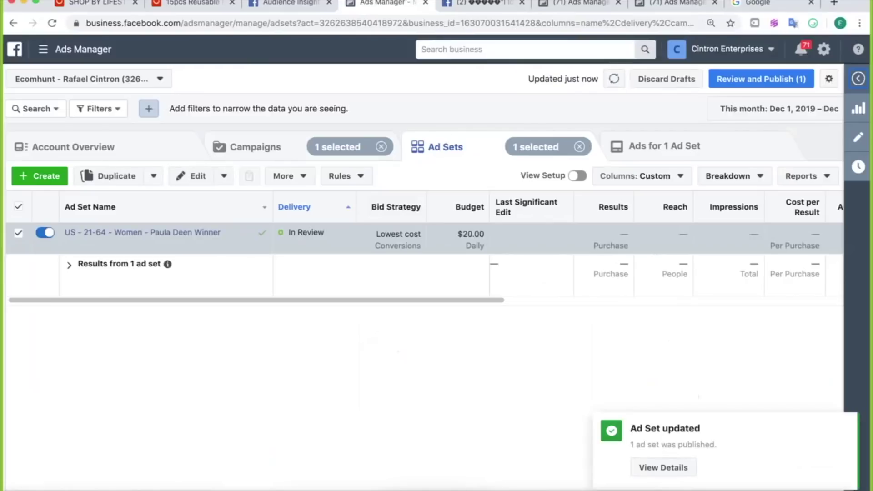
# Step: View the Reusable Grocery Bags - Purchase campaign's ad sets and return to the campaign list
pyautogui.click(255, 147)
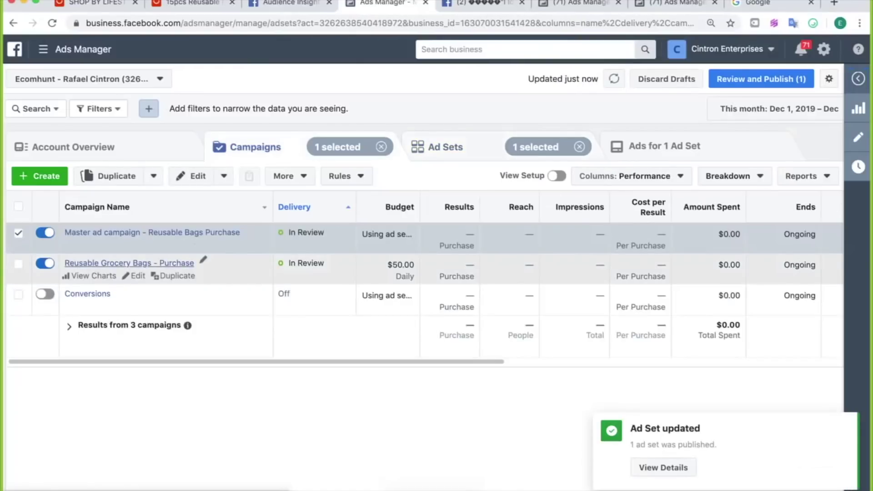
pyautogui.click(129, 263)
pyautogui.click(255, 147)
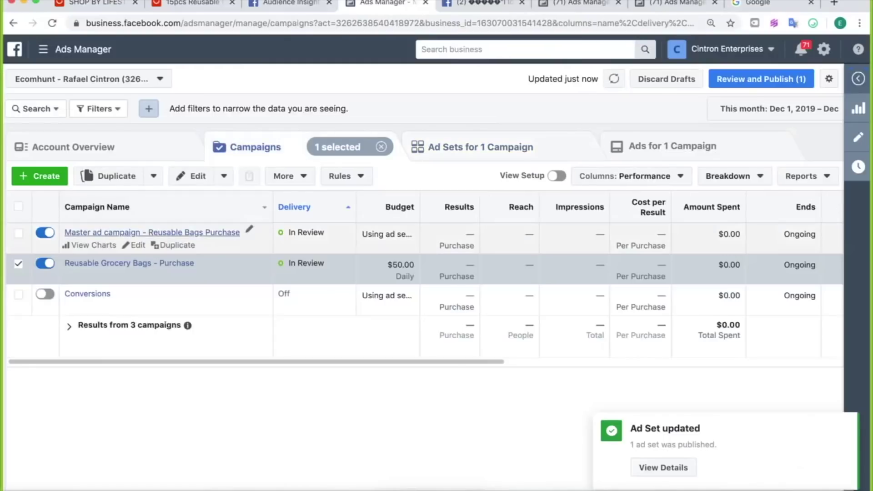
# Step: Duplicate the Paula Deen Winner ad set of the Master ad campaign once into its original campaign
pyautogui.click(152, 231)
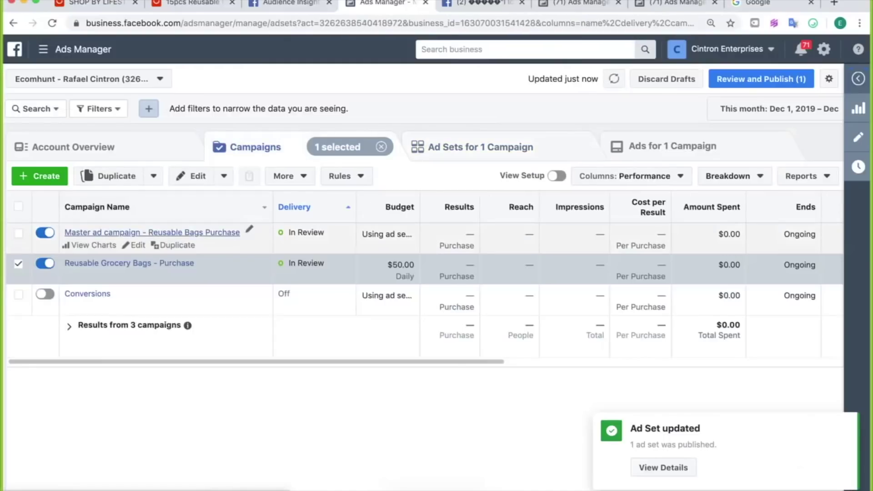
pyautogui.click(152, 233)
pyautogui.click(177, 245)
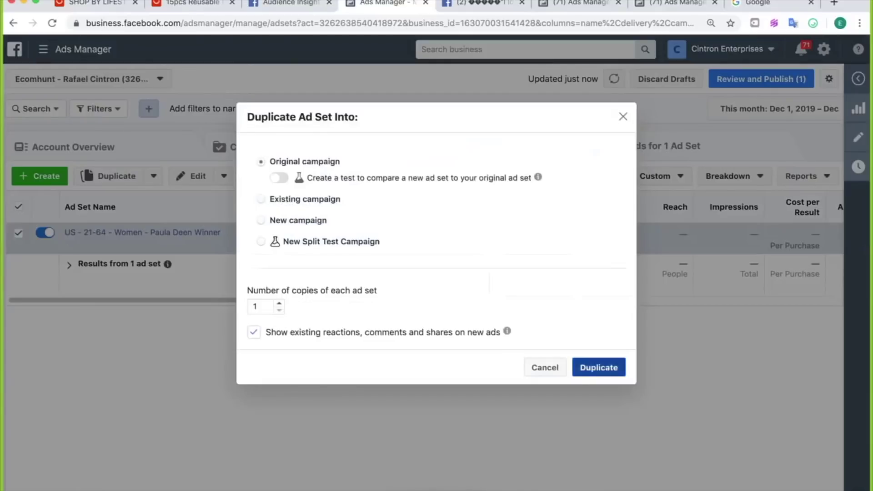
pyautogui.click(598, 368)
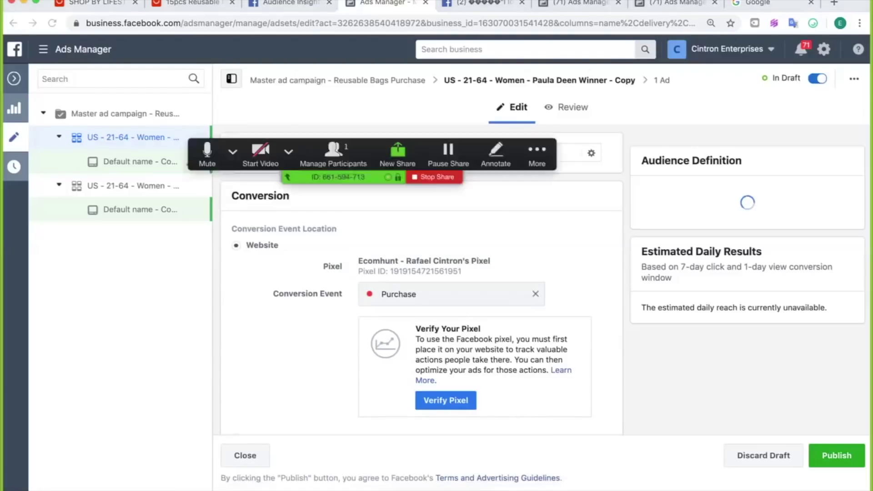
# Step: Rename the duplicated ad set as "US - 21-64 - Women - Betty Crocker"
pyautogui.moveTo(402, 153); pyautogui.dragTo(472, 153)
pyautogui.write('Bet')
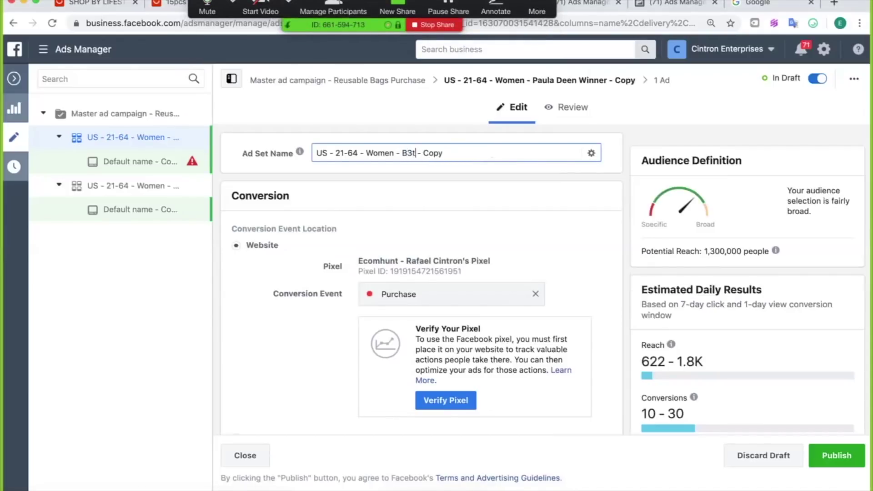
pyautogui.write('ty Crocker')
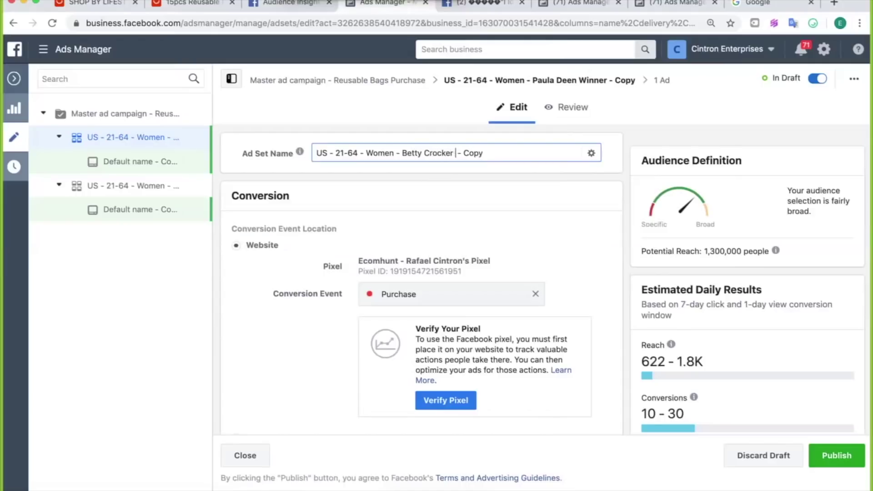
pyautogui.press('BackSpace')
pyautogui.press('BackSpace')
pyautogui.press('BackSpace')
pyautogui.press('BackSpace')
pyautogui.press('BackSpace')
# Step: Replace the Paula Deen interest with Betty Crocker in the duplicated ad set's detailed targeting and publish it
pyautogui.scroll(-10, 422, 273)
pyautogui.scroll(-8, 421, 273)
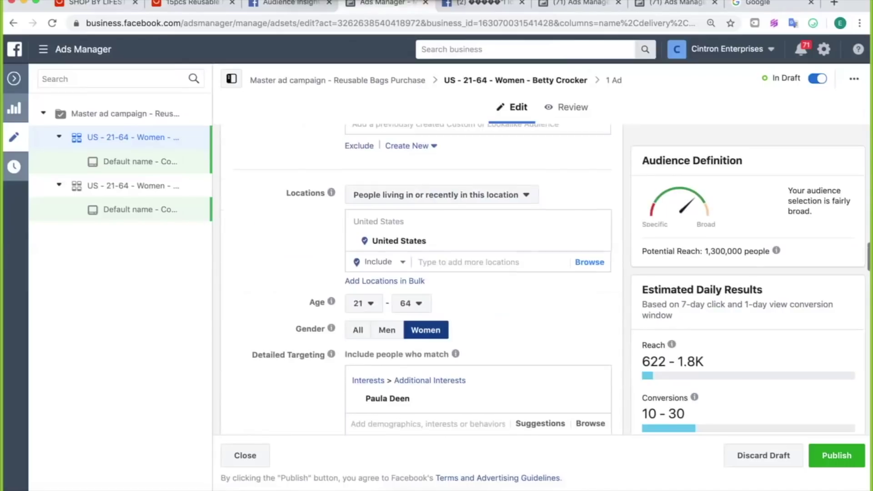
pyautogui.click(593, 260)
pyautogui.click(428, 238)
pyautogui.write('Betty crocker')
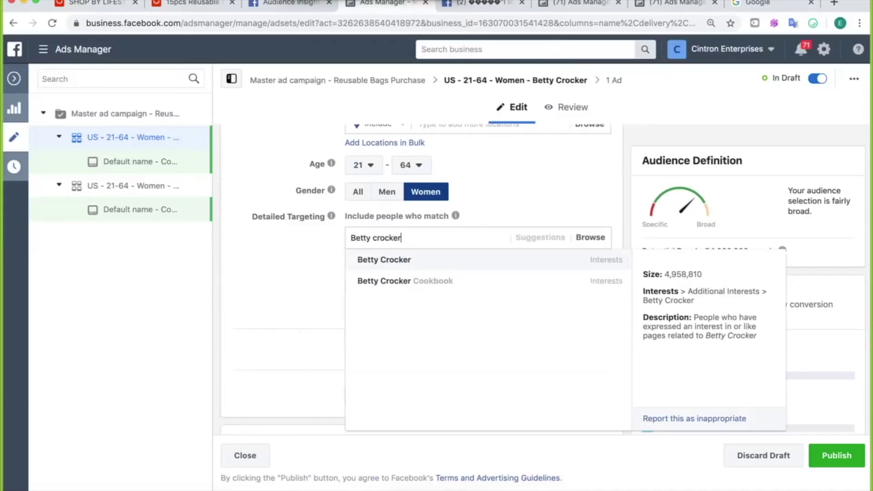
pyautogui.press('Return')
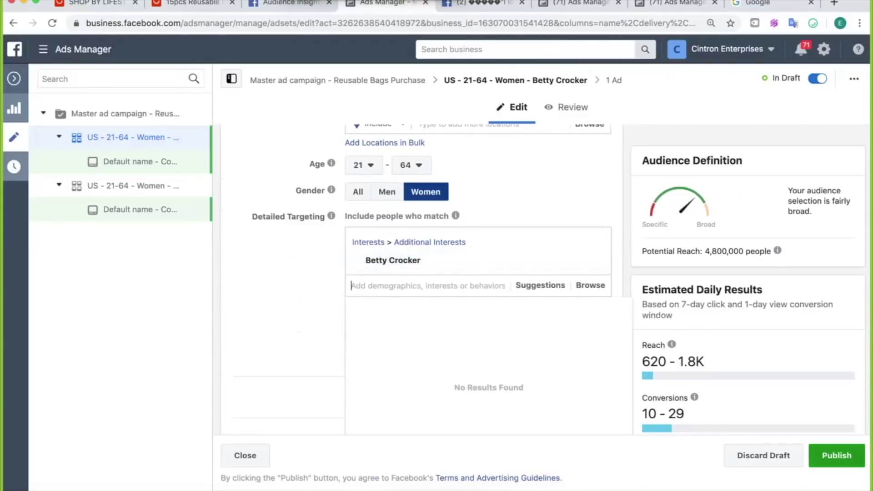
pyautogui.click(835, 457)
pyautogui.click(14, 79)
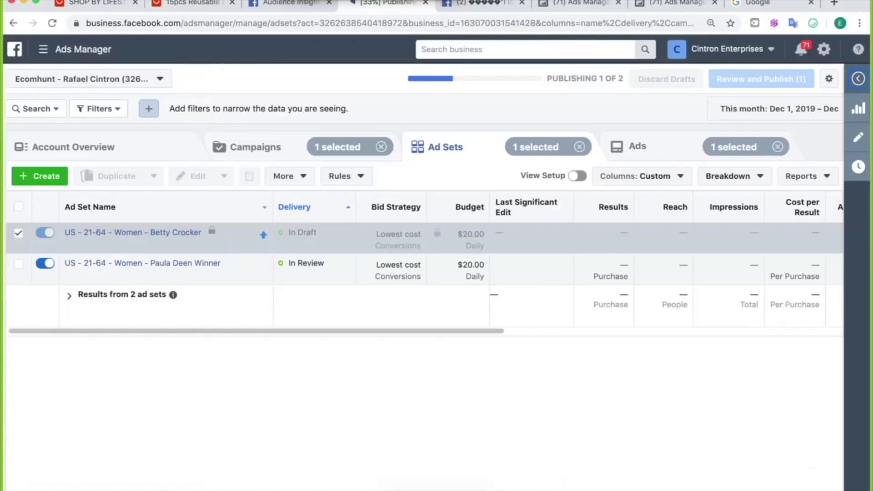
# Step: Switch to the Keynote presentation and show slide 10, "Creating Your Master Ad"
pyautogui.click(419, 489)
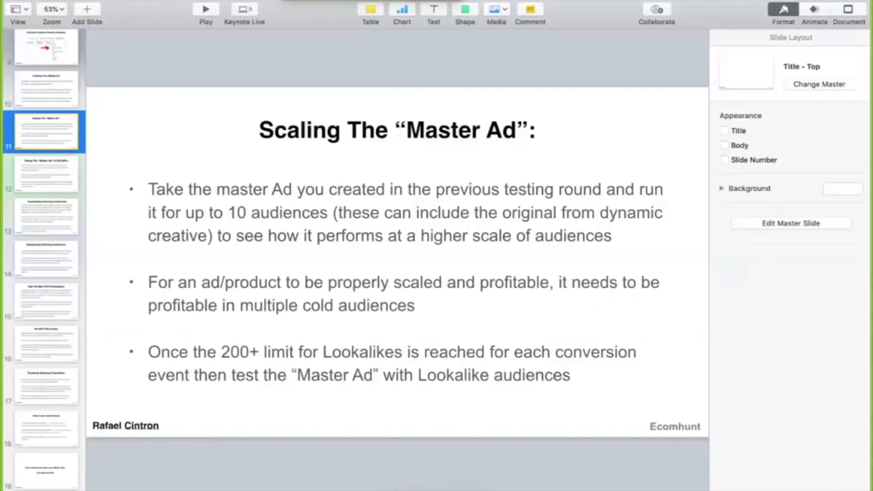
pyautogui.click(46, 89)
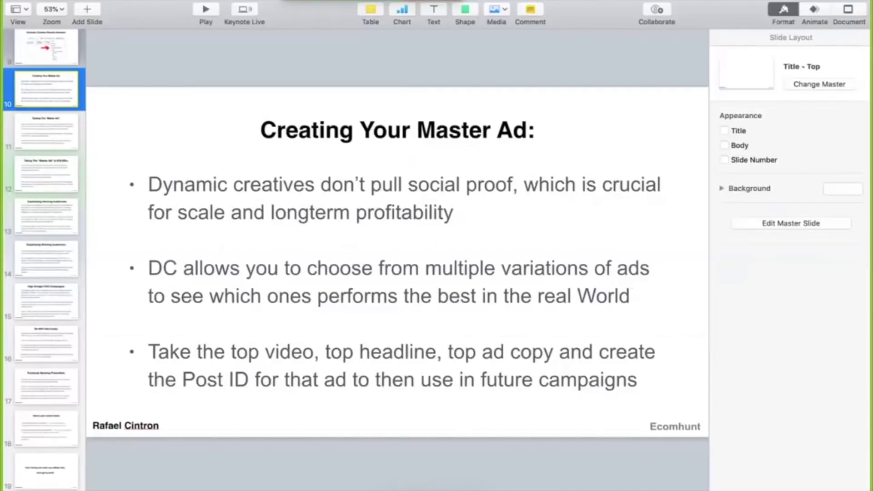
# Step: Show slide 11, "Scaling The 'Master Ad'", and switch to the Ads Manager campaign list to examine the Reusable Grocery Bags campaign's daily budget
pyautogui.click(46, 131)
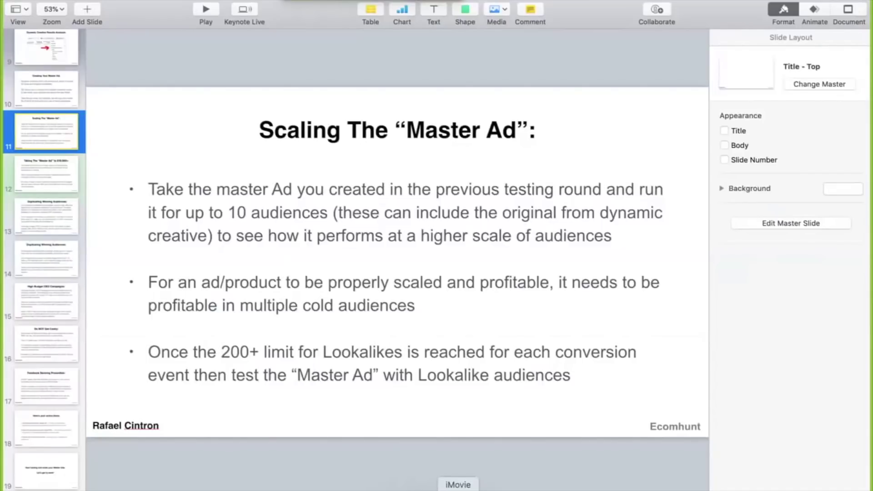
pyautogui.click(415, 489)
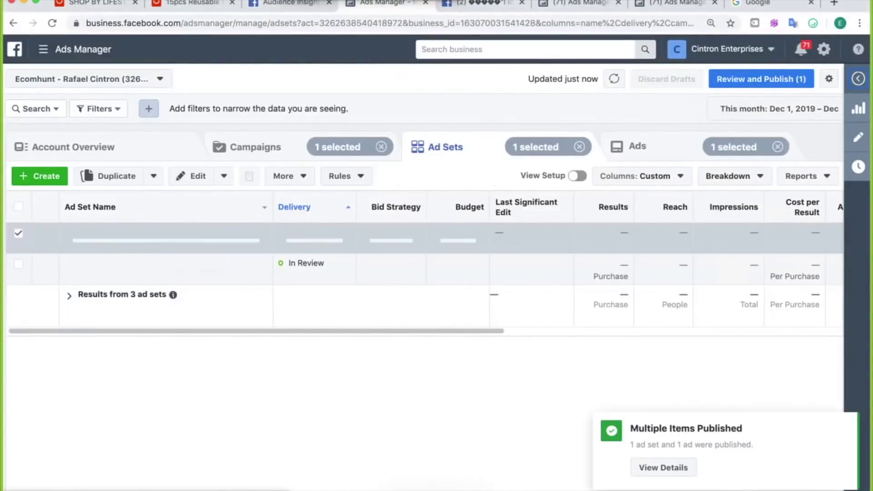
pyautogui.click(255, 147)
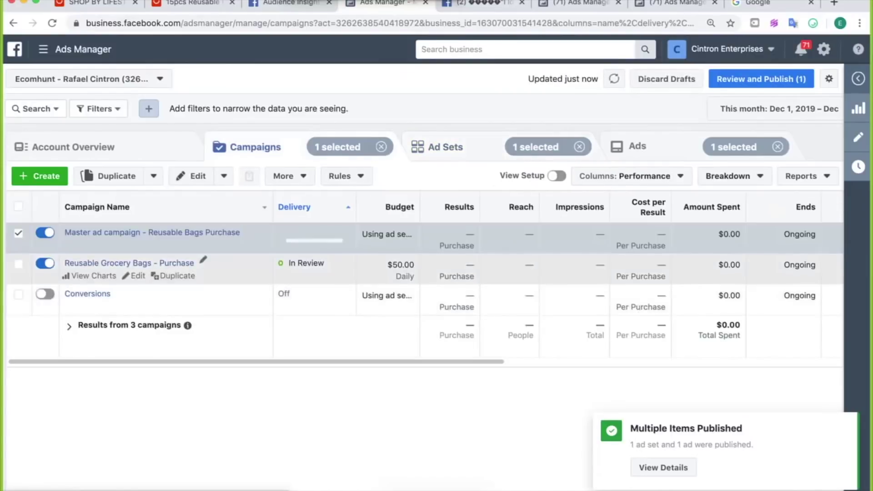
pyautogui.moveTo(387, 265); pyautogui.dragTo(409, 265)
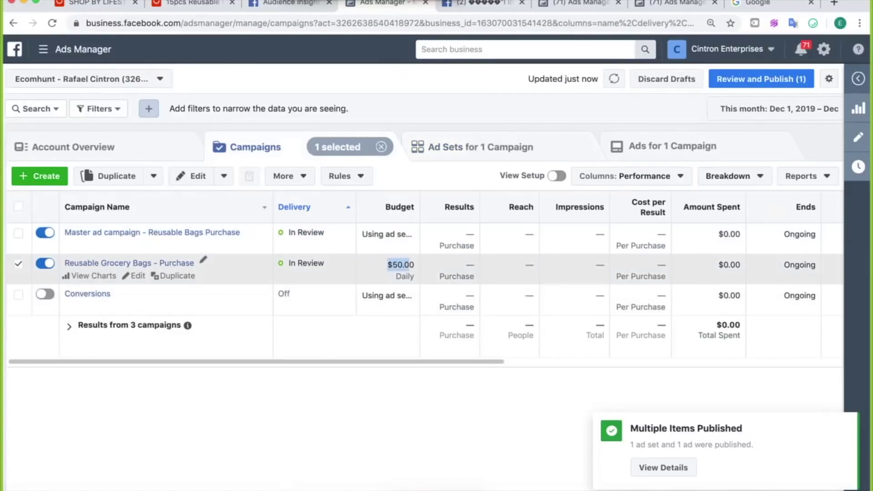
pyautogui.doubleClick(403, 264)
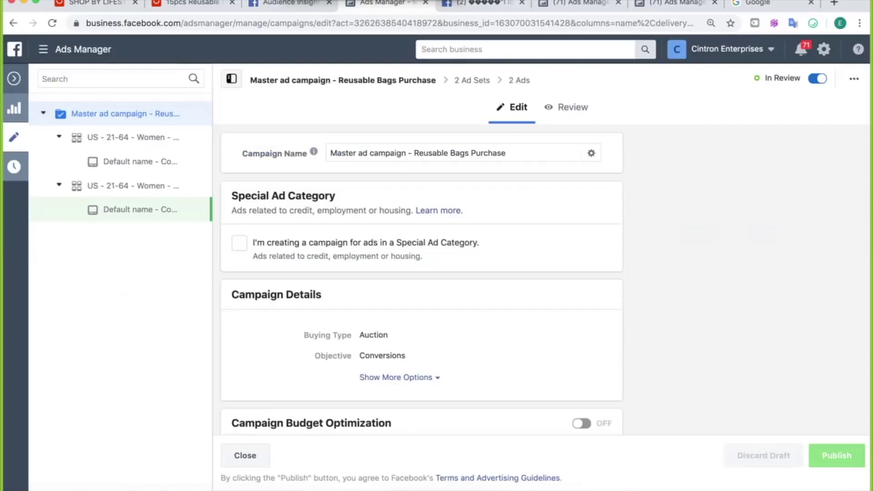
# Step: Open the dialog for turning on Campaign Budget Optimization in the Master ad campaign
pyautogui.scroll(-3, 422, 272)
pyautogui.moveTo(239, 319); pyautogui.dragTo(384, 319)
pyautogui.click(581, 319)
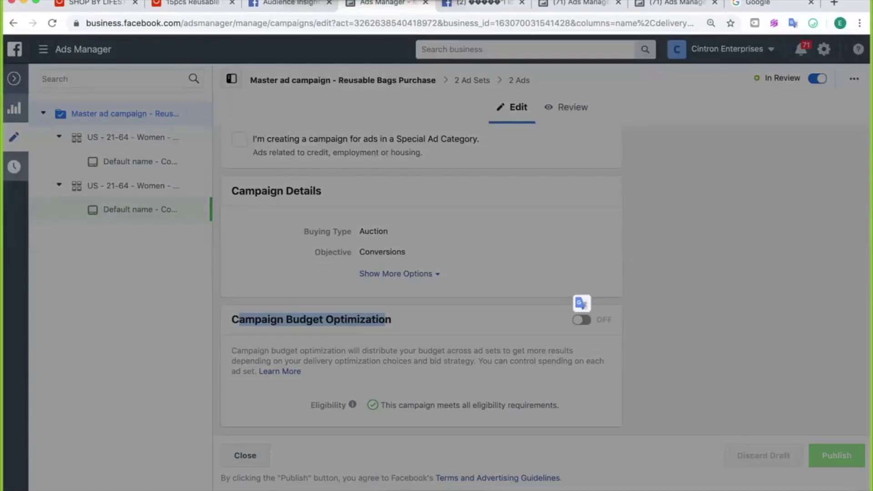
# Step: Set the campaign's daily budget to $25.00 USD, publish the budget optimization and return to the campaign list
pyautogui.click(412, 249)
pyautogui.press('BackSpace')
pyautogui.write('50.00 USD')
pyautogui.press('Tab')
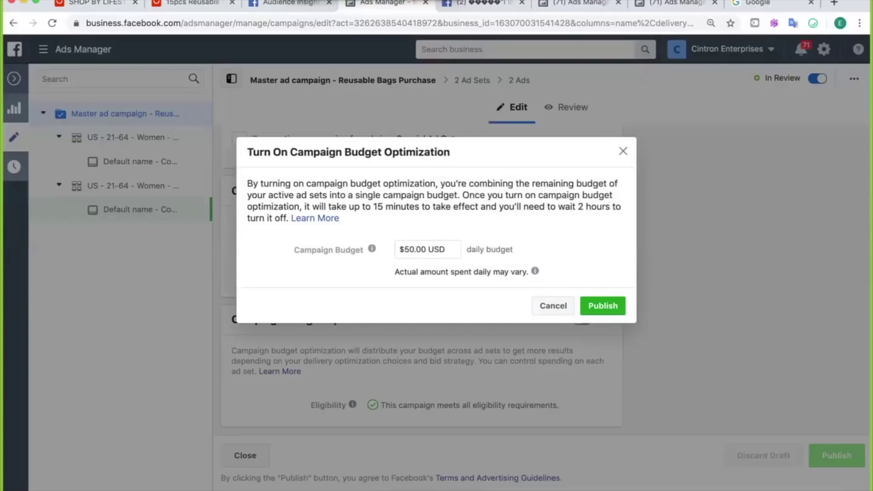
pyautogui.click(410, 249)
pyautogui.press('BackSpace')
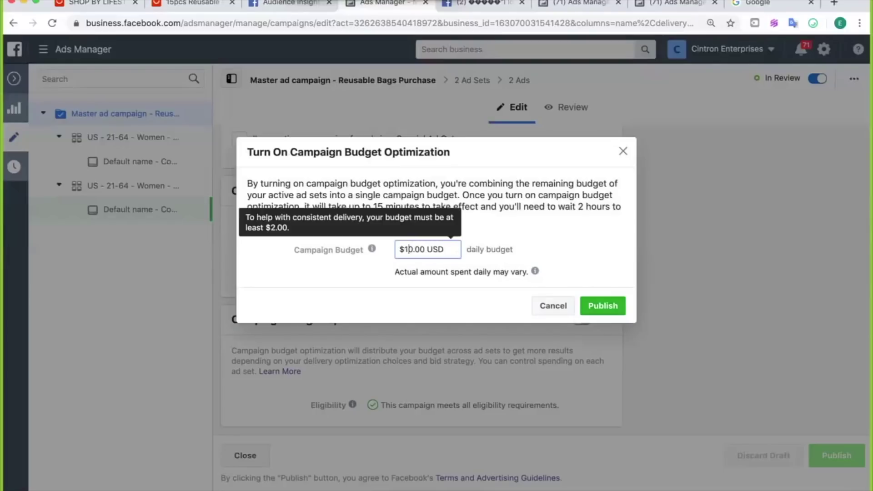
pyautogui.write('50')
pyautogui.press('BackSpace')
pyautogui.press('BackSpace')
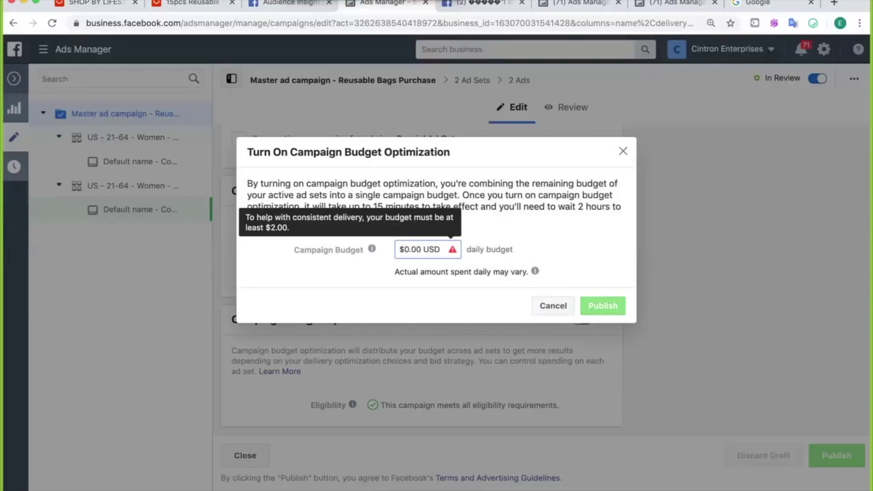
pyautogui.press('BackSpace')
pyautogui.write('25')
pyautogui.click(602, 305)
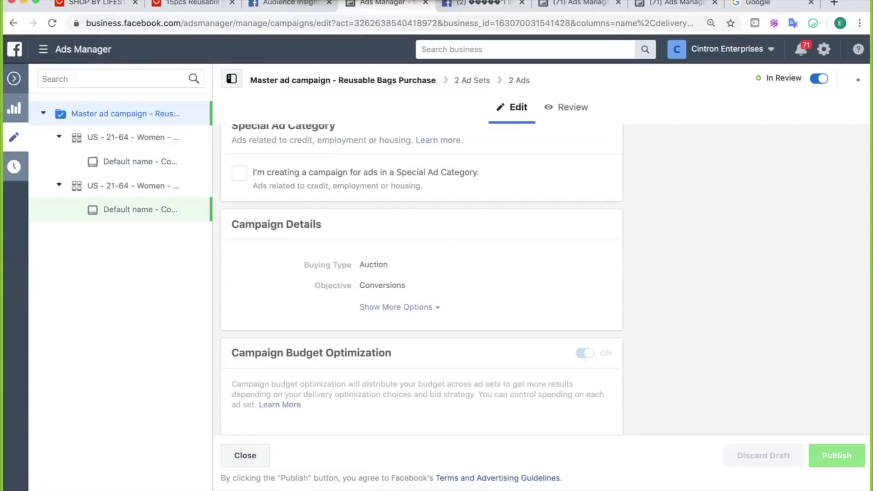
pyautogui.click(14, 78)
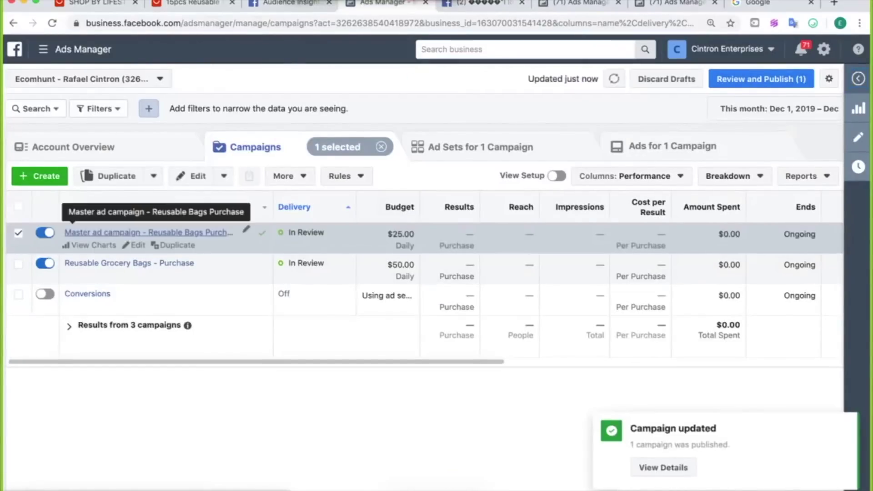
# Step: Compare the daily budgets of the Master ad and Reusable Grocery Bags campaigns, and open the Master ad campaign's ad sets
pyautogui.click(150, 232)
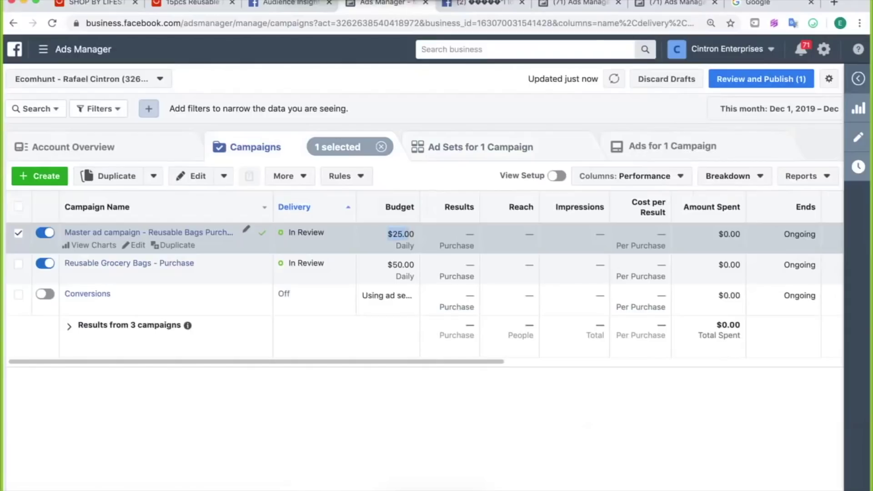
pyautogui.doubleClick(403, 233)
pyautogui.doubleClick(402, 264)
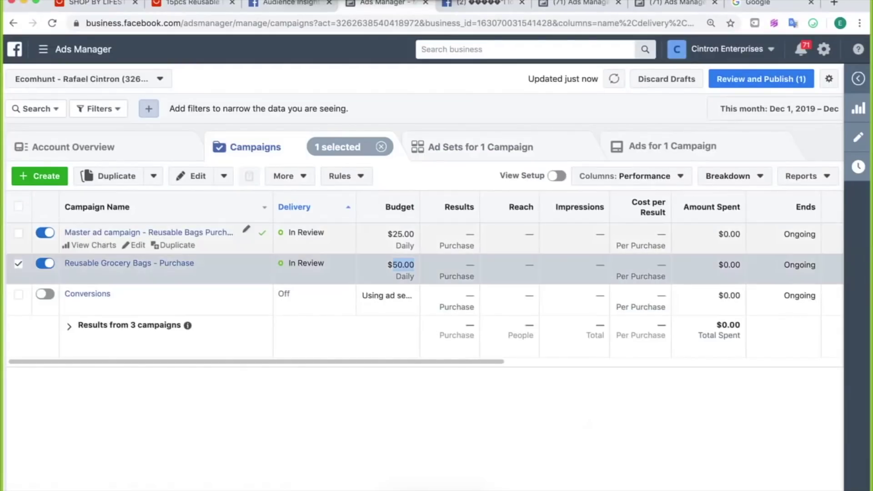
pyautogui.doubleClick(403, 233)
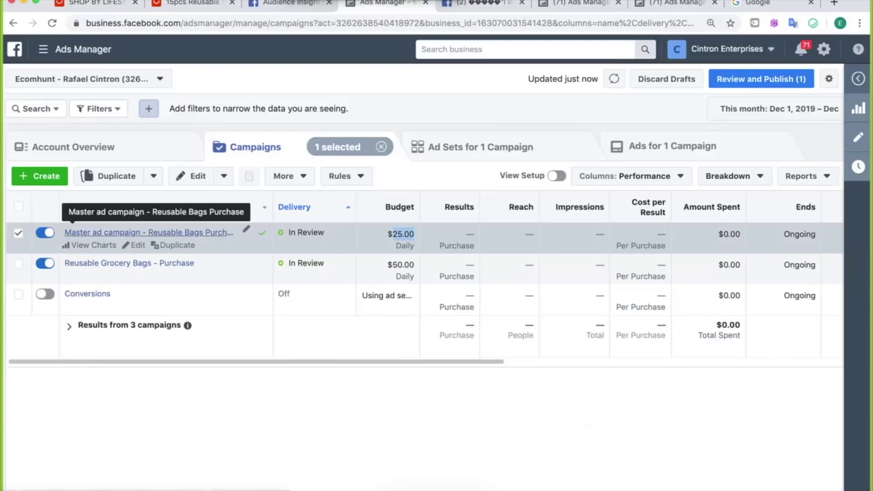
pyautogui.click(150, 232)
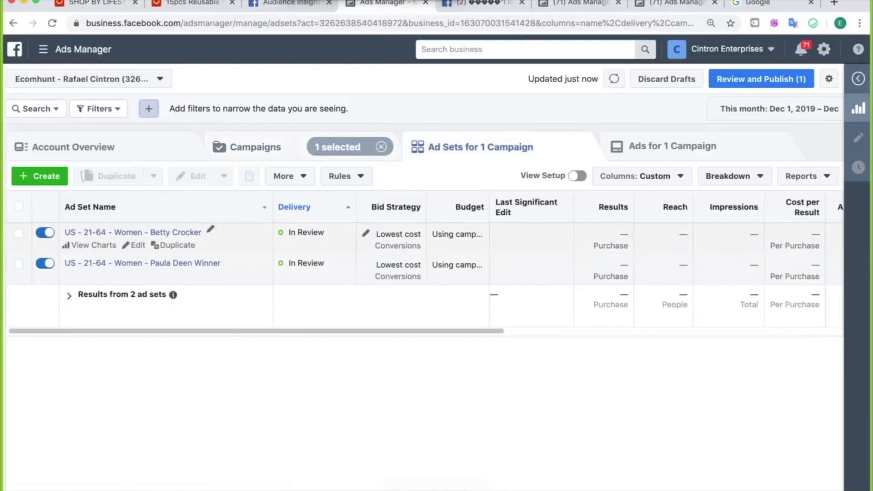
# Step: Copy the post ID from the web address of the "I love this product" Facebook post
pyautogui.click(478, 5)
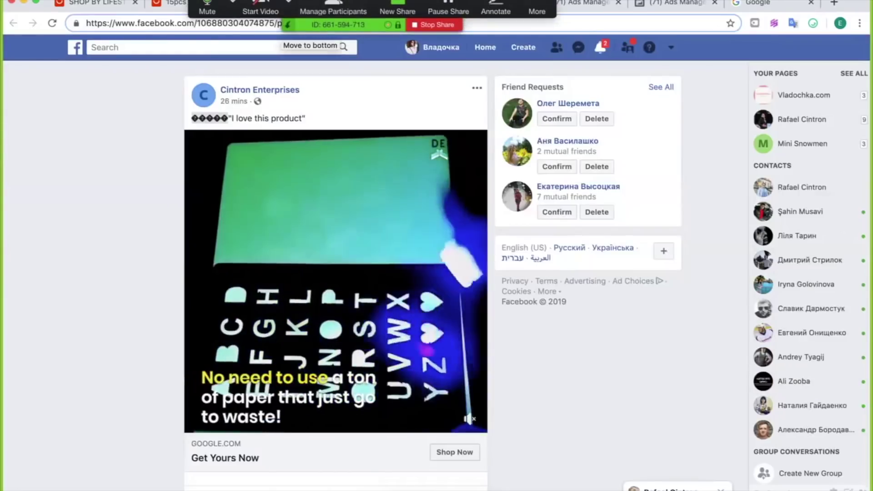
pyautogui.click(287, 25)
pyautogui.doubleClick(340, 23)
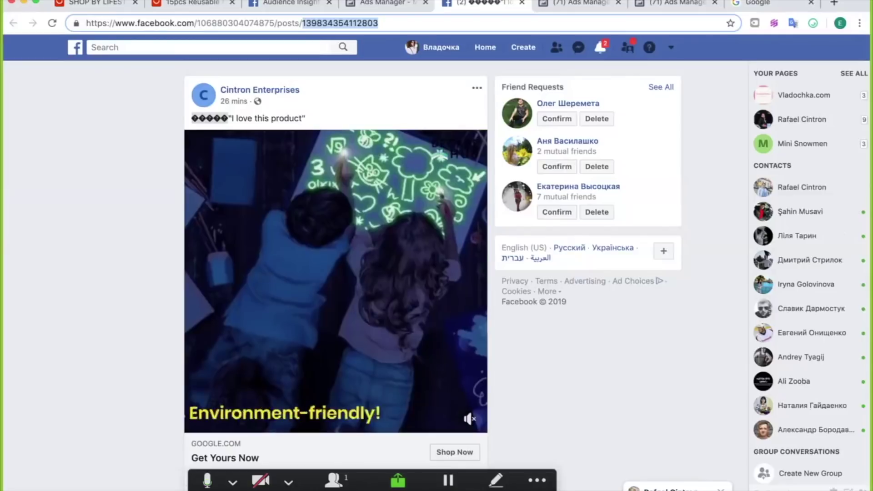
pyautogui.moveTo(196, 23); pyautogui.dragTo(259, 22)
pyautogui.doubleClick(340, 23)
pyautogui.press('super+c')
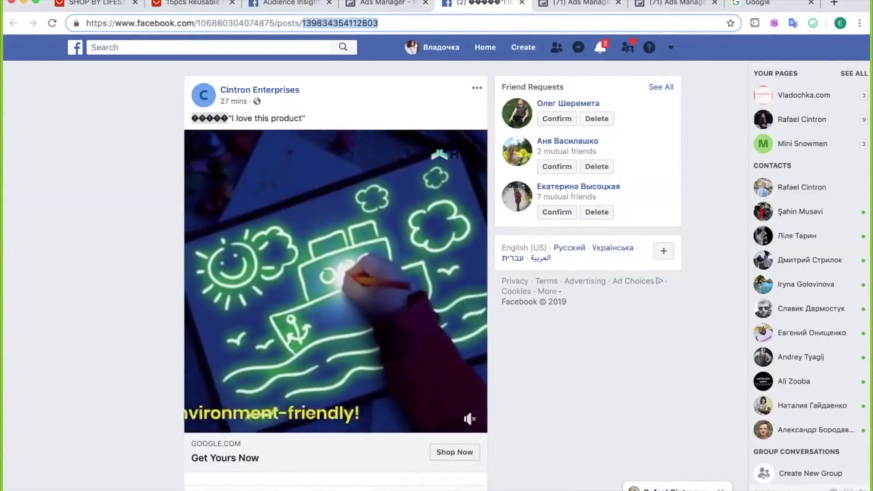
# Step: Return to Ads Manager and open the ad in the Betty Crocker ad set for editing, at its creative settings
pyautogui.click(388, 4)
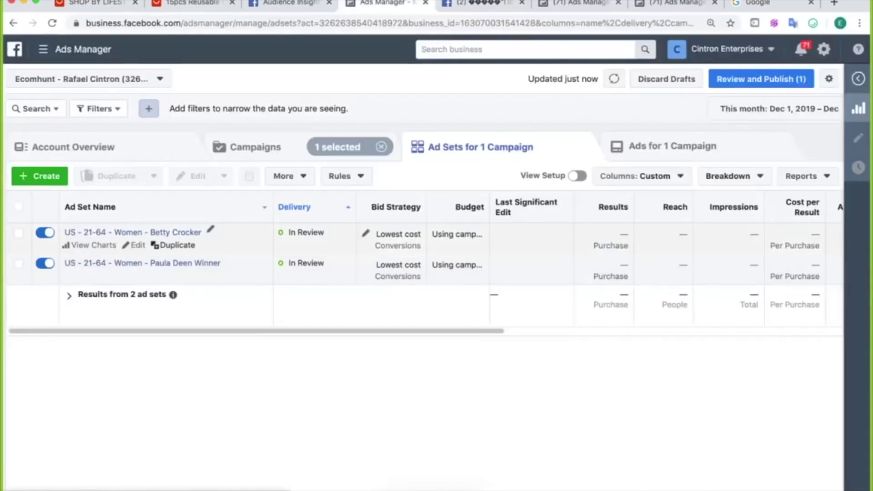
pyautogui.click(178, 245)
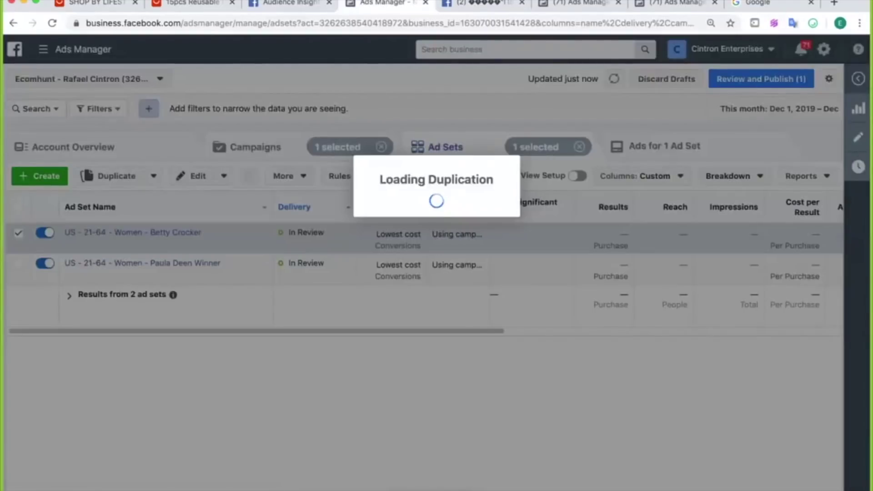
pyautogui.press('Escape')
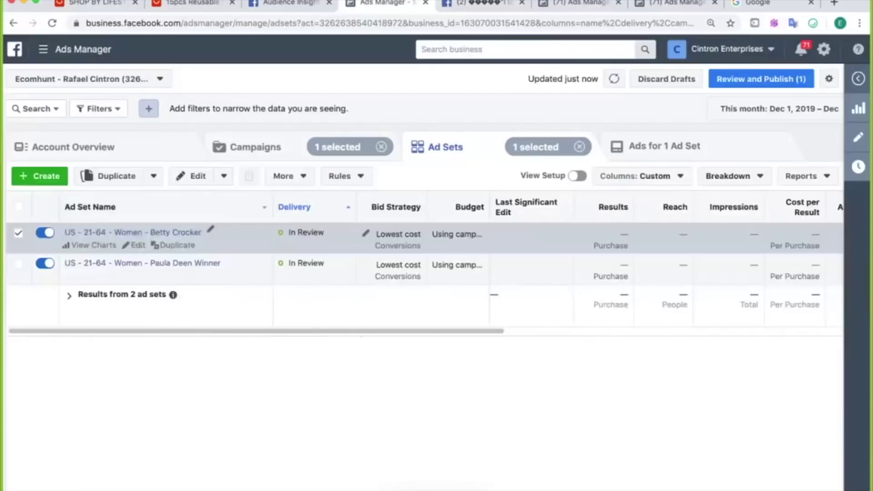
pyautogui.click(132, 232)
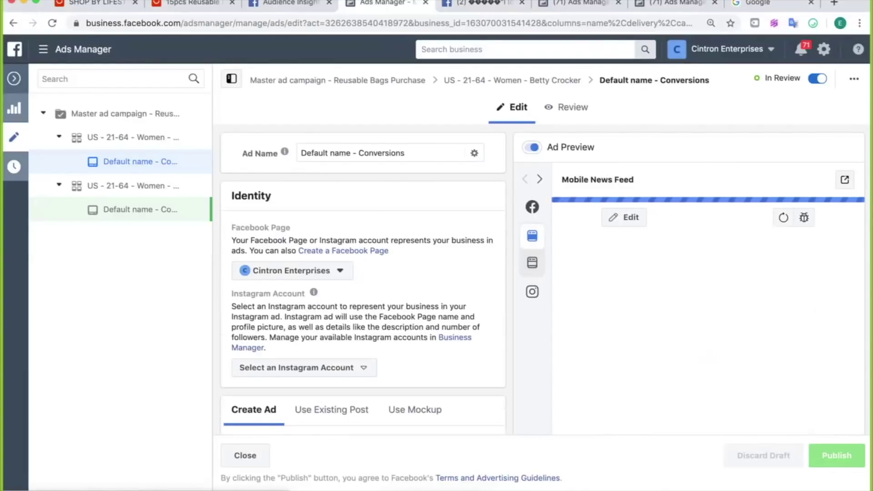
pyautogui.scroll(-6, 362, 279)
pyautogui.scroll(-1, 363, 282)
pyautogui.scroll(1, 363, 282)
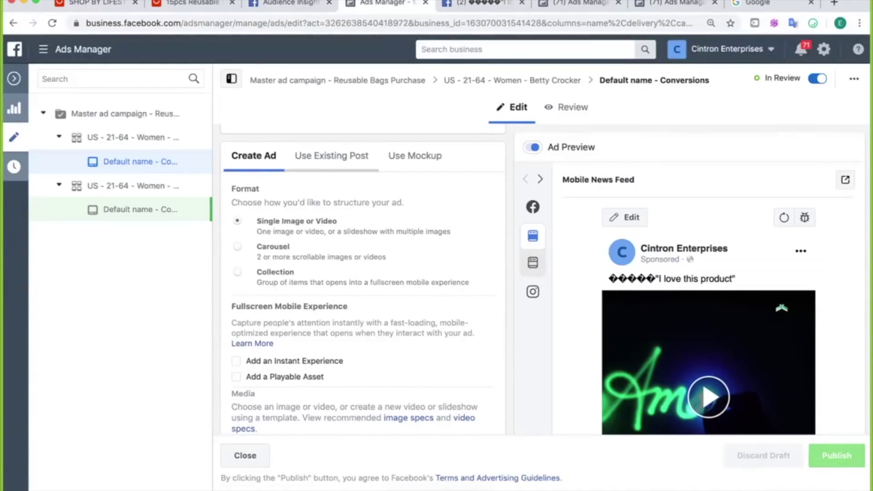
# Step: Switch the Betty Crocker ad to an existing post, enter the copied post ID and check the ad preview
pyautogui.click(331, 156)
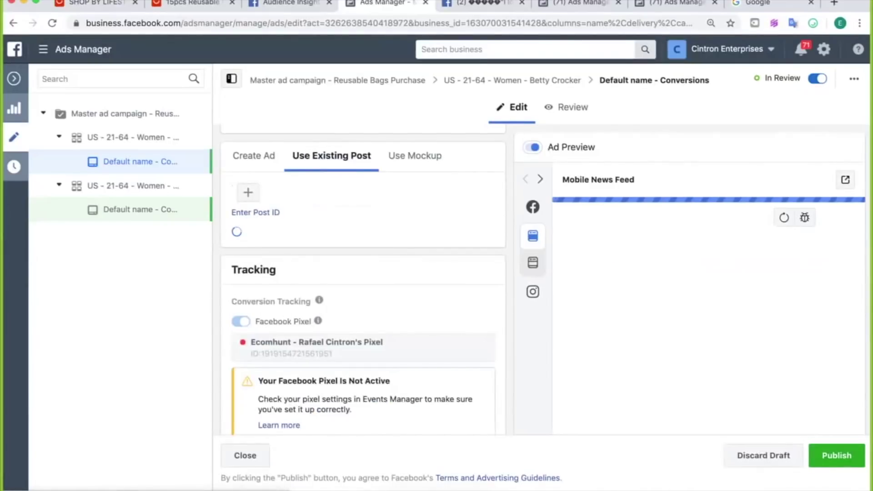
pyautogui.moveTo(293, 280)
pyautogui.click(255, 263)
pyautogui.click(278, 267)
pyautogui.press('super+v')
pyautogui.click(373, 267)
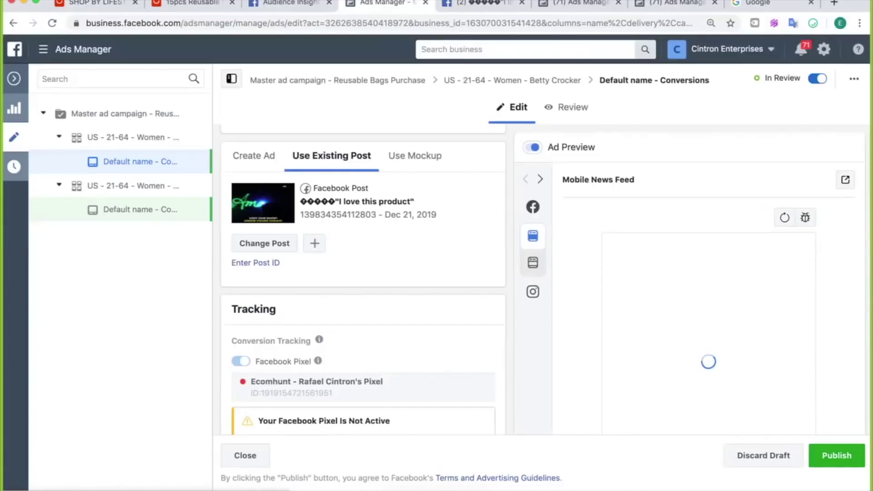
pyautogui.scroll(-4, 708, 291)
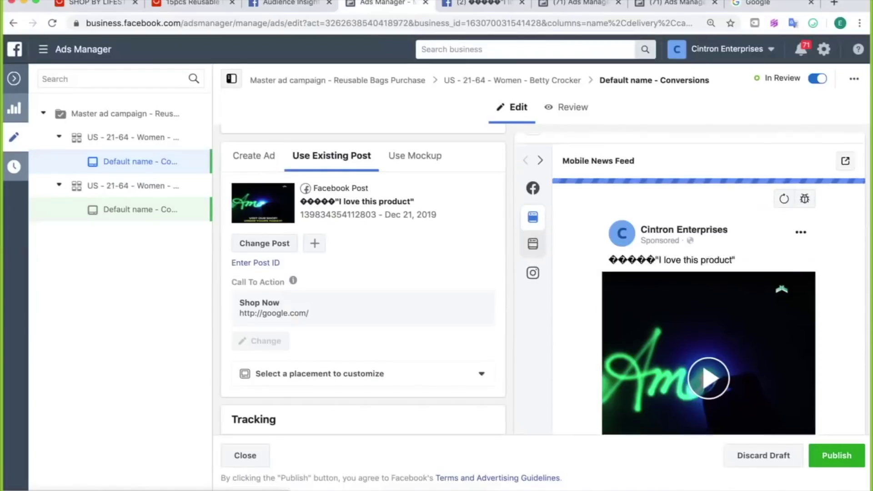
pyautogui.scroll(2, 708, 291)
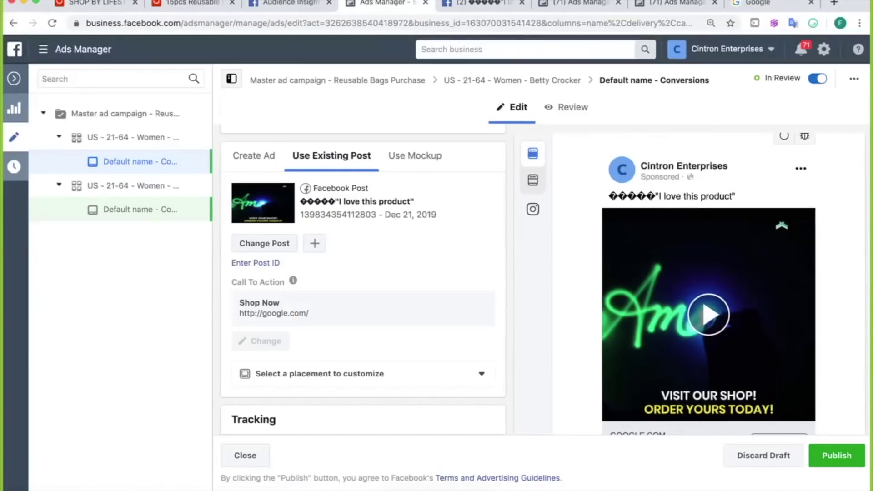
# Step: Open coolsymbol.com in a new browser tab
pyautogui.rightClick(391, 4)
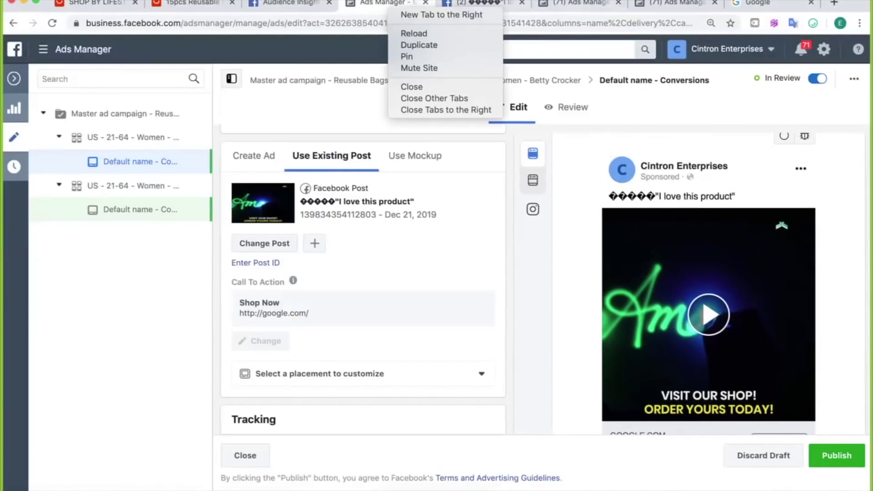
pyautogui.click(416, 14)
pyautogui.write('coolsymbol.com')
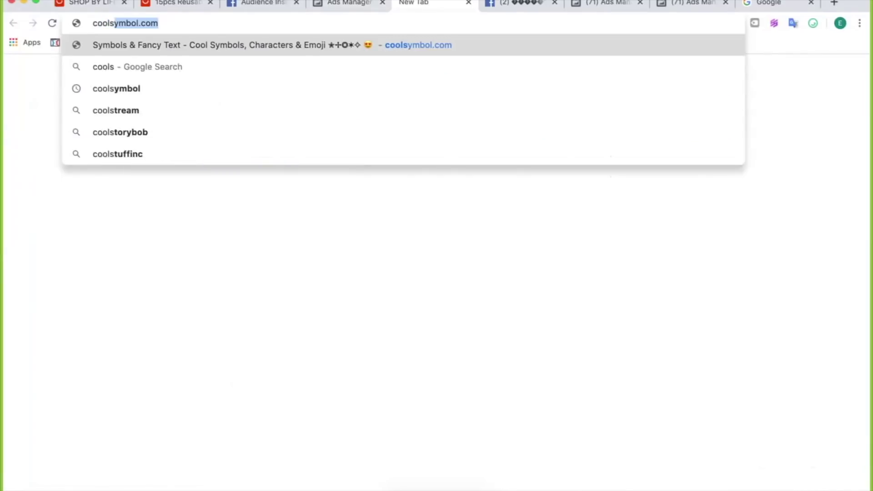
pyautogui.press('Return')
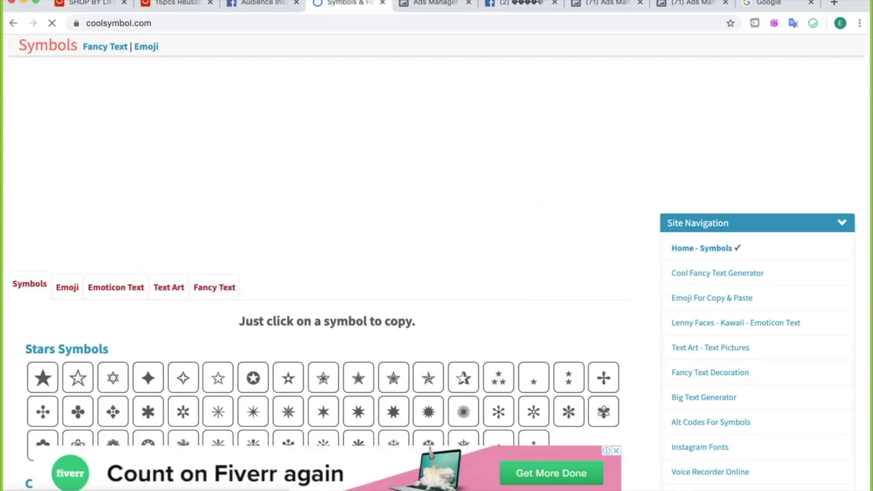
# Step: Copy the Glowing Star emoji from the Nature category of the site's emoji collection
pyautogui.click(67, 287)
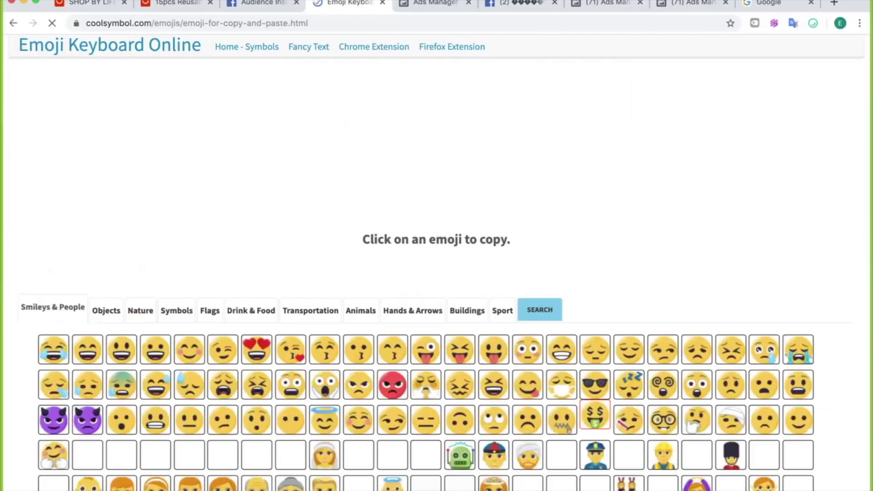
pyautogui.scroll(-5, 569, 140)
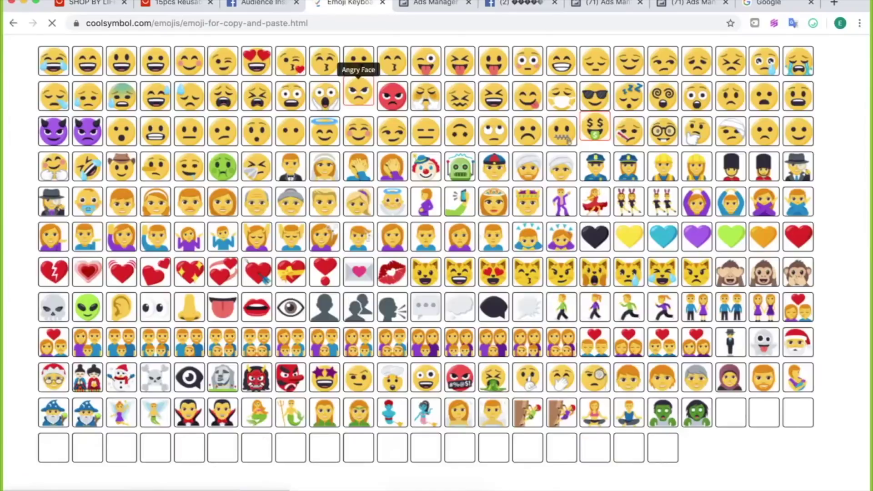
pyautogui.scroll(4, 568, 140)
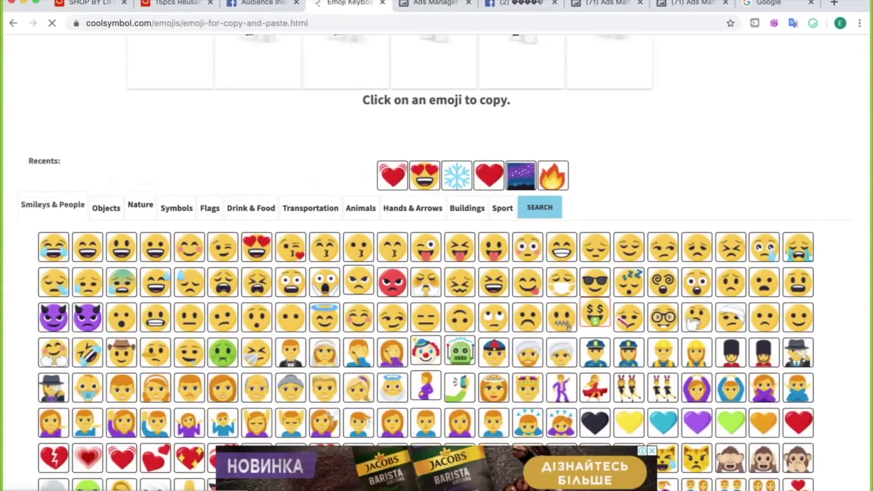
pyautogui.click(141, 205)
pyautogui.scroll(-1, 426, 225)
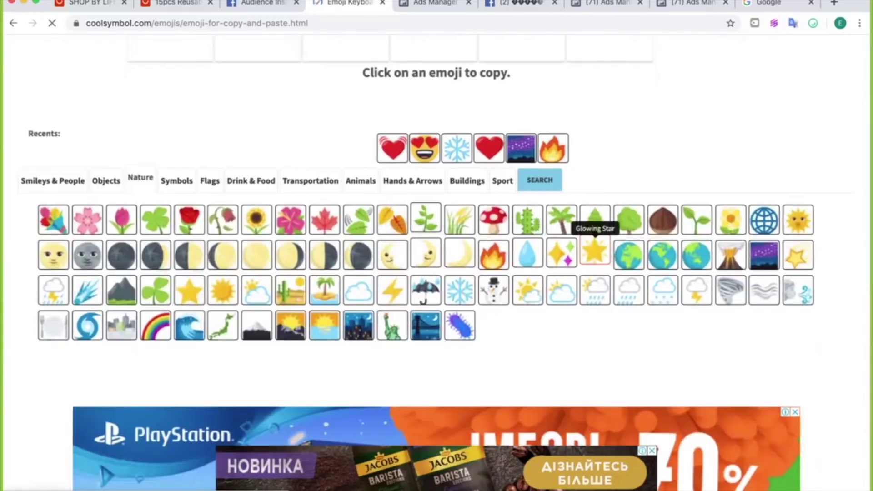
pyautogui.click(595, 251)
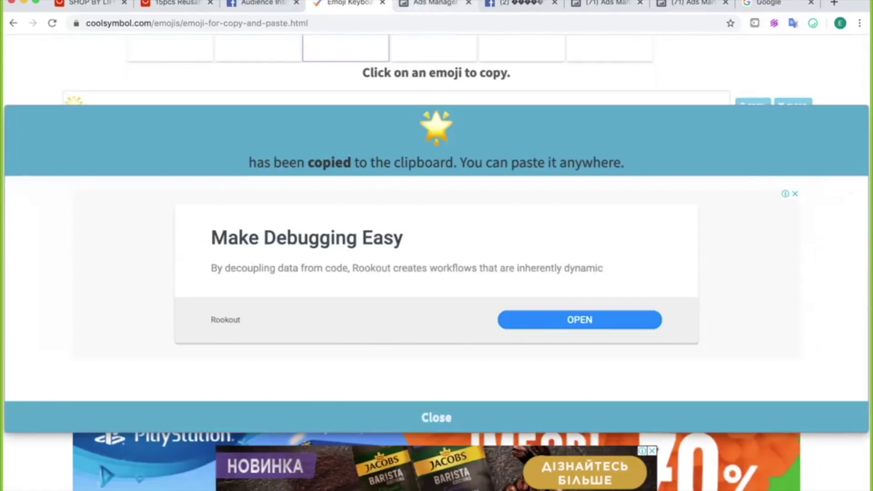
# Step: Return to Ads Manager, check the Betty Crocker ad's existing post and preview, and publish the ad
pyautogui.click(434, 3)
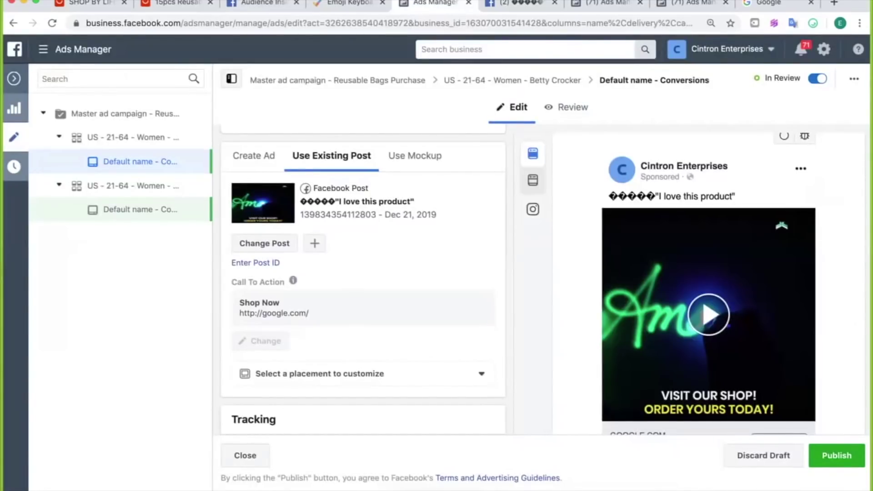
pyautogui.scroll(-1, 362, 272)
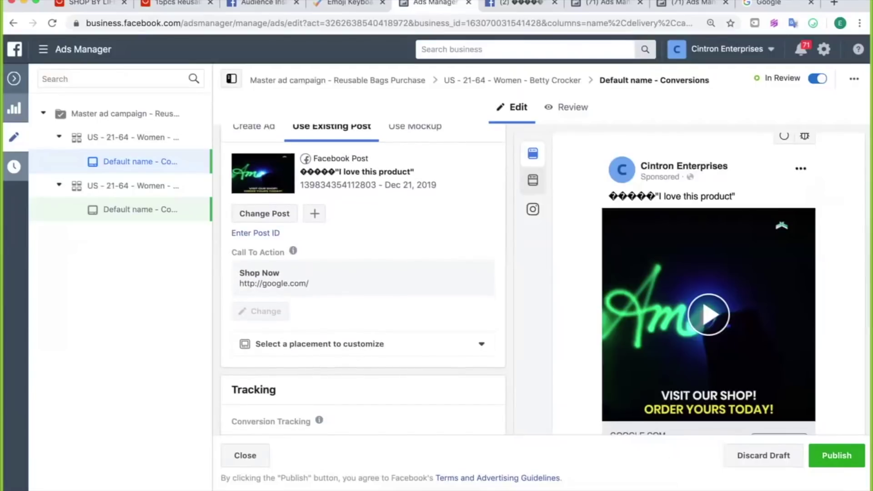
pyautogui.scroll(-1, 709, 281)
pyautogui.scroll(2, 363, 273)
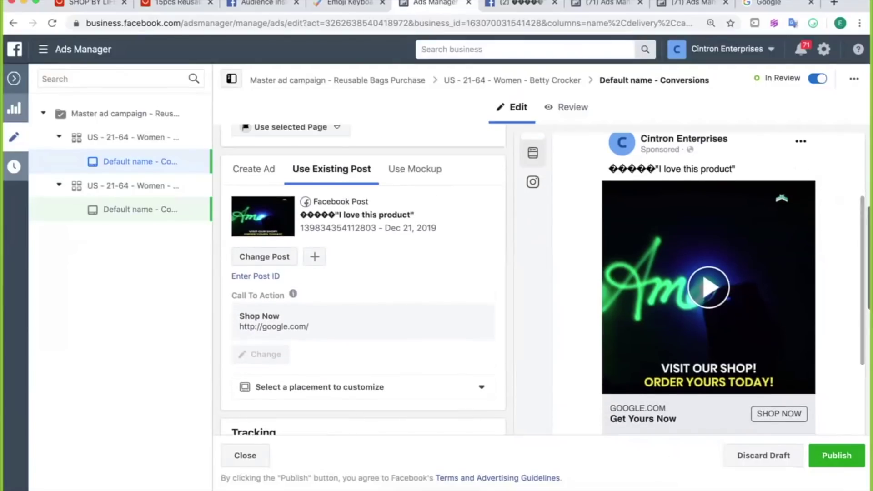
pyautogui.doubleClick(338, 229)
pyautogui.click(338, 229)
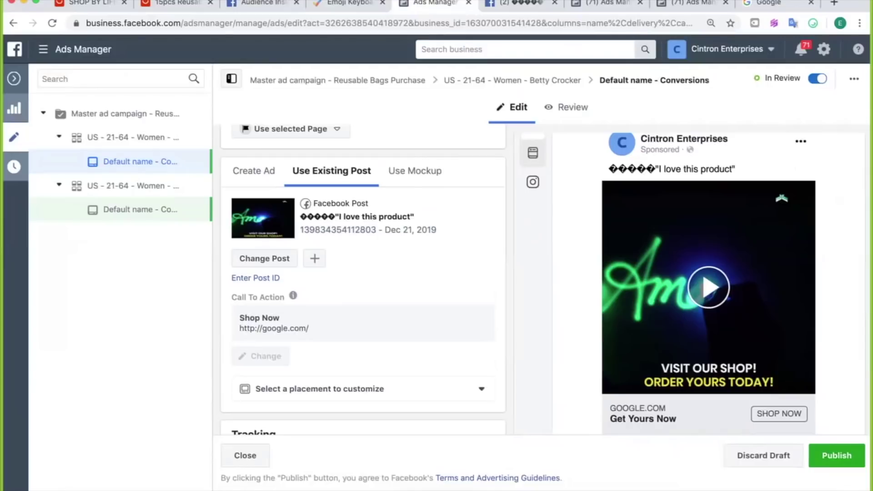
pyautogui.scroll(-3, 709, 281)
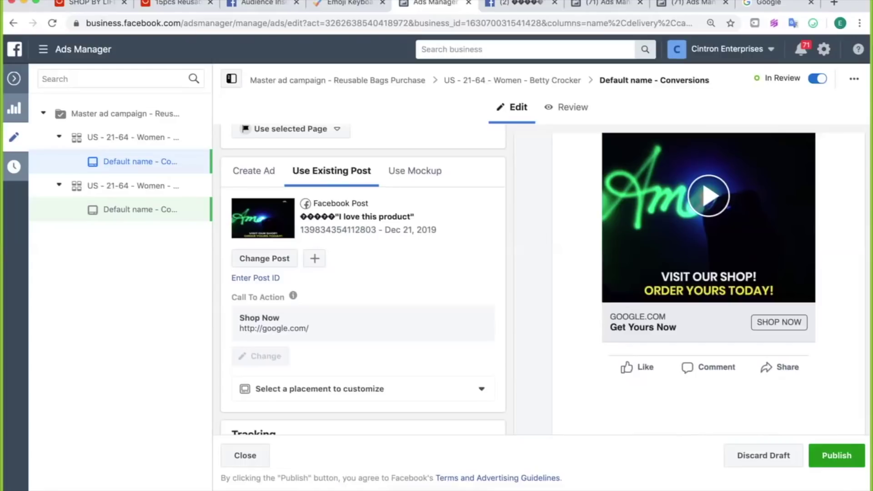
pyautogui.click(836, 455)
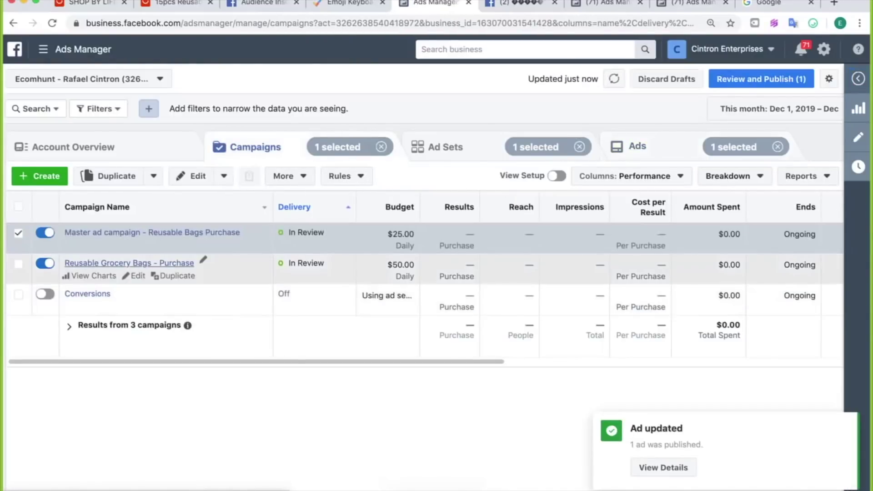
# Step: Open the ad in the Blue Apron ad set of the Reusable Grocery Bags - Purchase campaign for editing, at its primary text
pyautogui.click(129, 262)
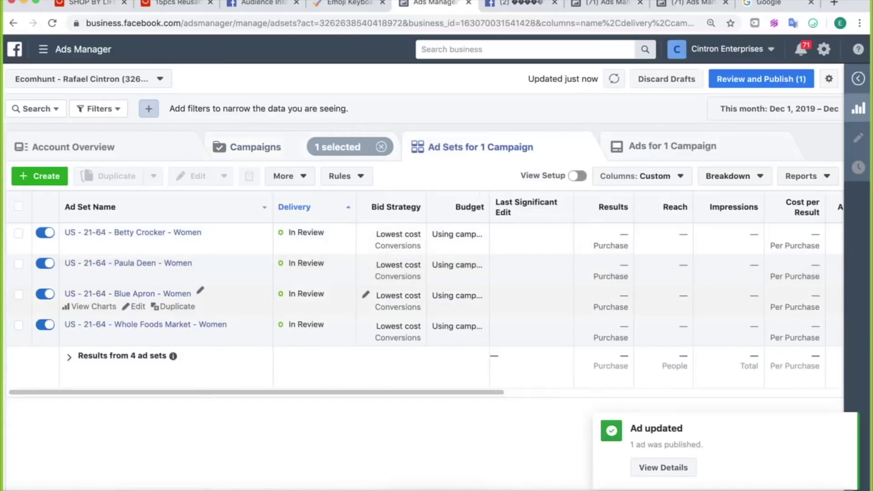
pyautogui.click(132, 294)
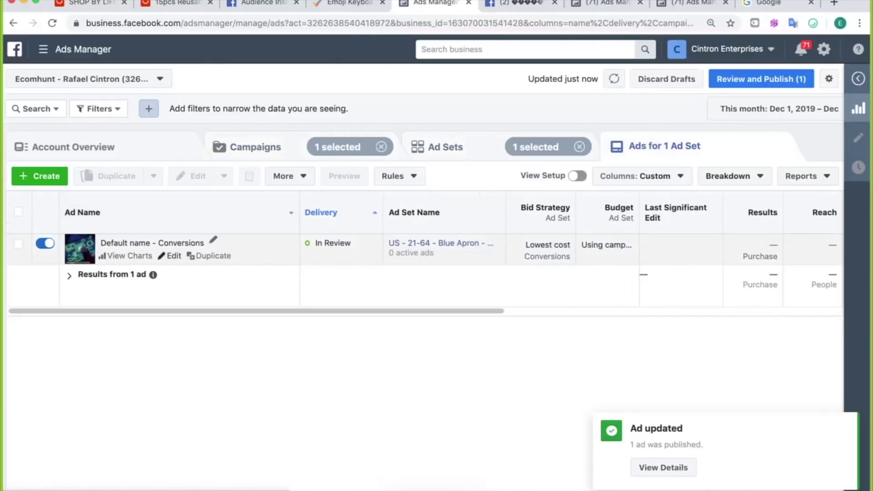
pyautogui.click(170, 256)
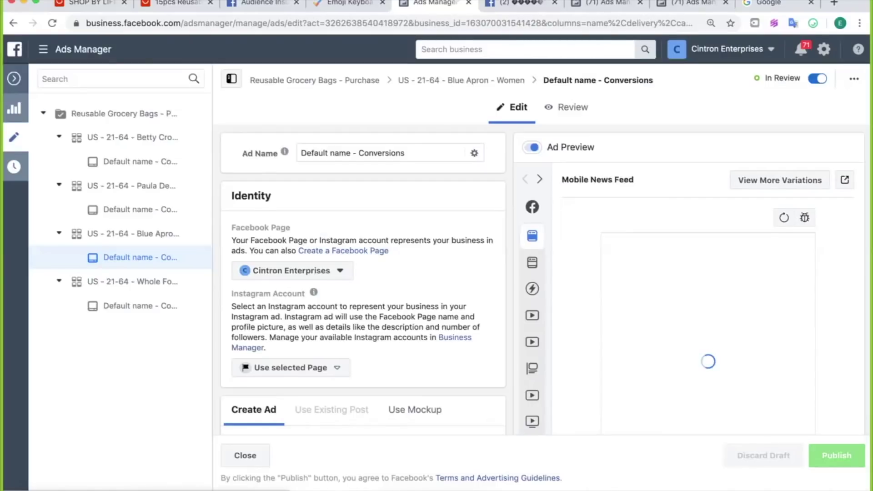
pyautogui.scroll(-10, 362, 279)
pyautogui.scroll(-8, 363, 277)
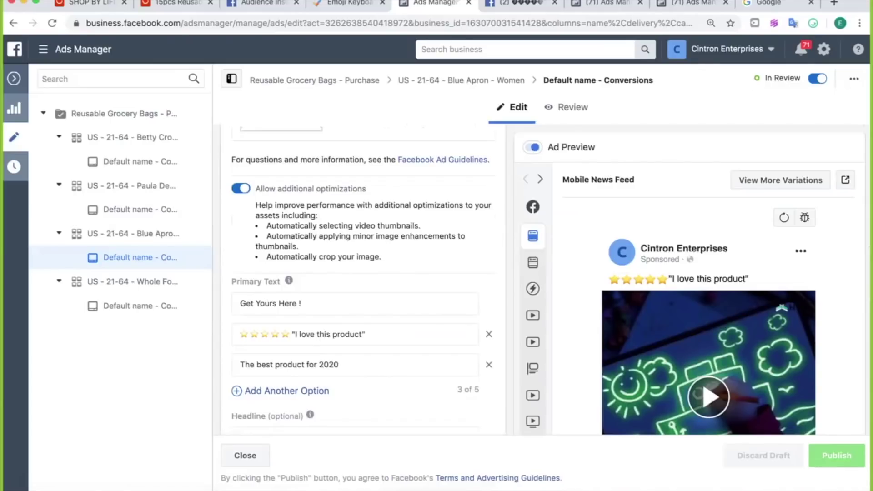
# Step: Replace the stars before "I love this product" in the primary text with five copied Glowing Star emojis and publish the ad
pyautogui.moveTo(291, 334); pyautogui.dragTo(240, 334)
pyautogui.press('super+v')
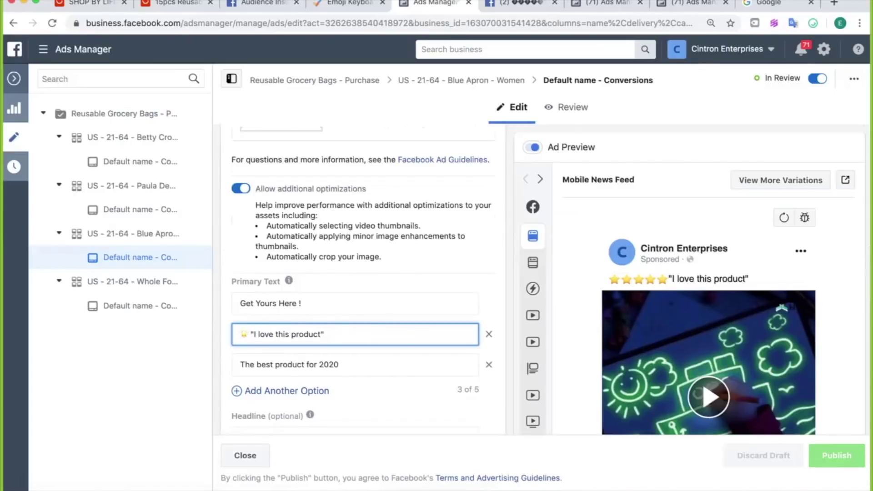
pyautogui.press('super+v')
pyautogui.press('super+v')
pyautogui.press('super+v')
pyautogui.press('super+v')
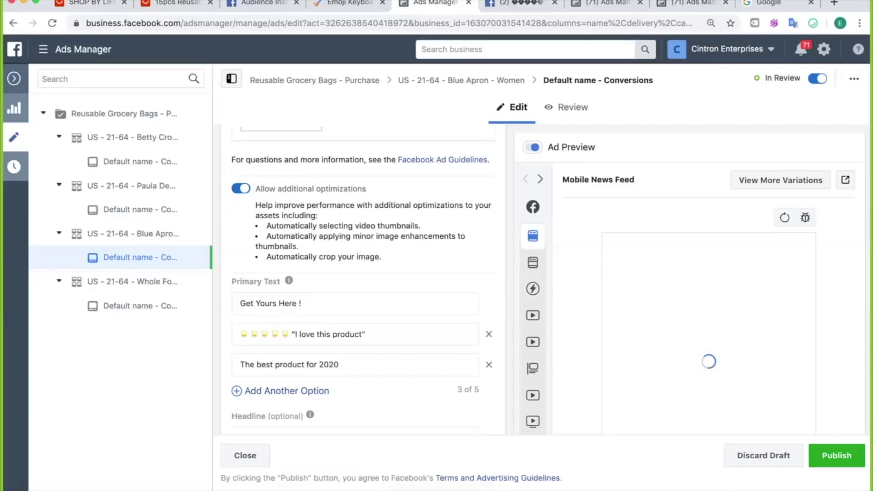
pyautogui.scroll(-2, 685, 281)
pyautogui.scroll(1, 692, 283)
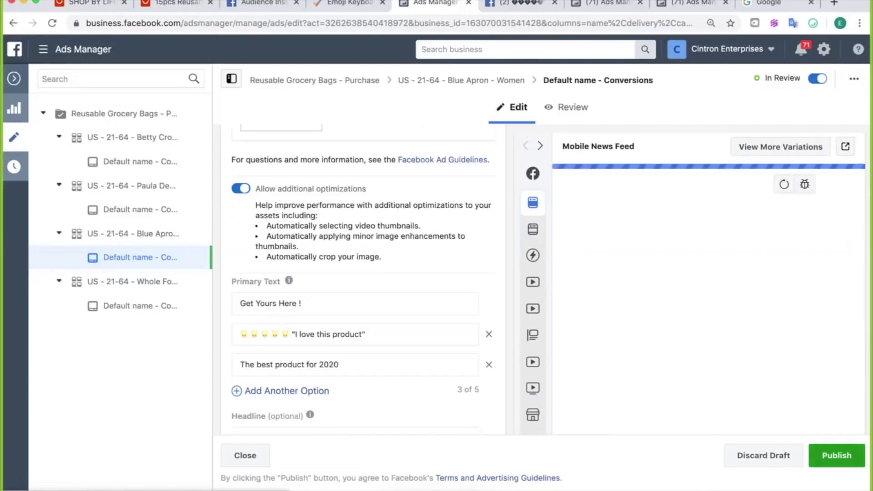
pyautogui.click(837, 456)
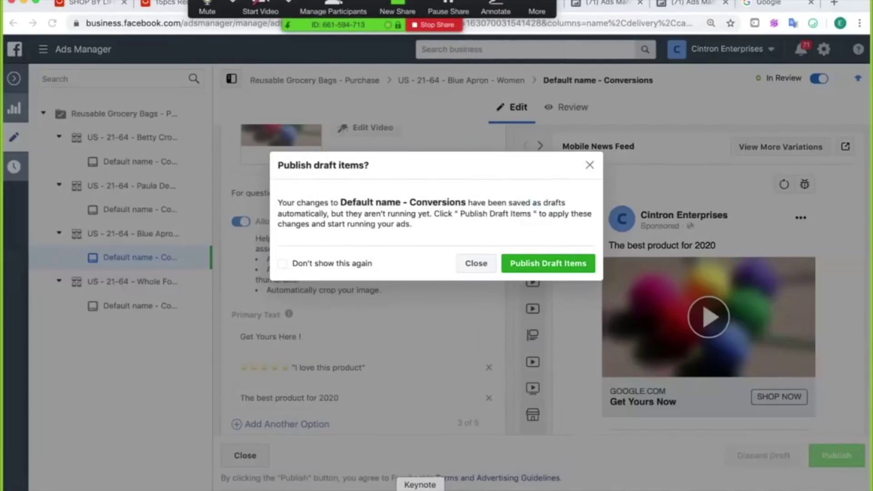
# Step: Review the Scaling The "Master Ad" slide in Keynote, return to Ads Manager and dismiss the draft publishing prompt
pyautogui.click(419, 489)
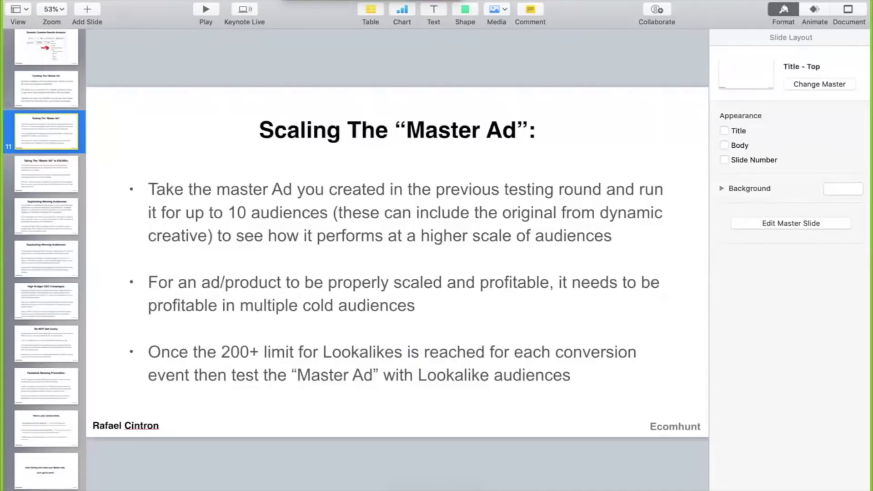
pyautogui.click(430, 489)
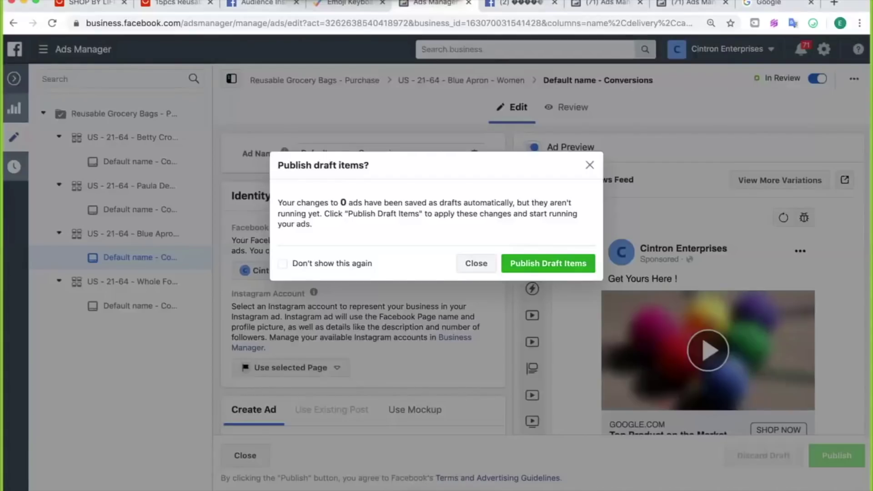
pyautogui.click(476, 264)
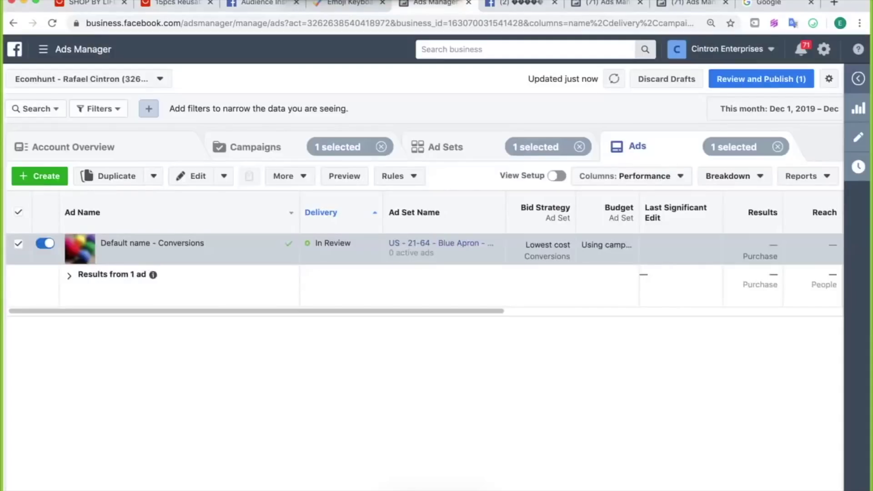
# Step: Duplicate the Master ad campaign - Reusable Bags Purchase once as a new campaign, keeping existing reactions, comments and shares
pyautogui.click(255, 147)
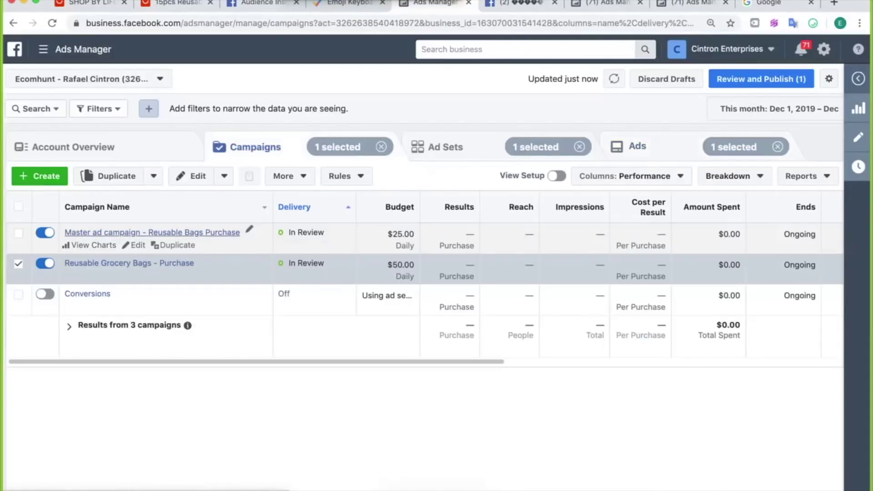
pyautogui.click(152, 232)
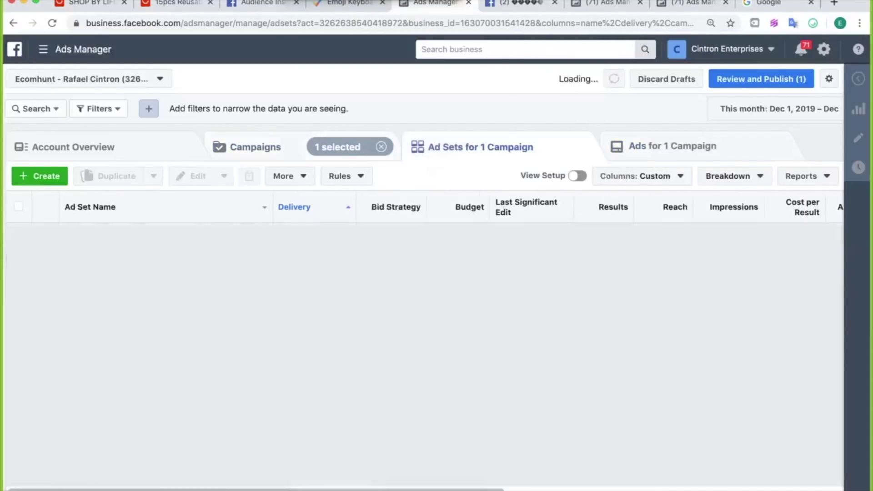
pyautogui.click(255, 146)
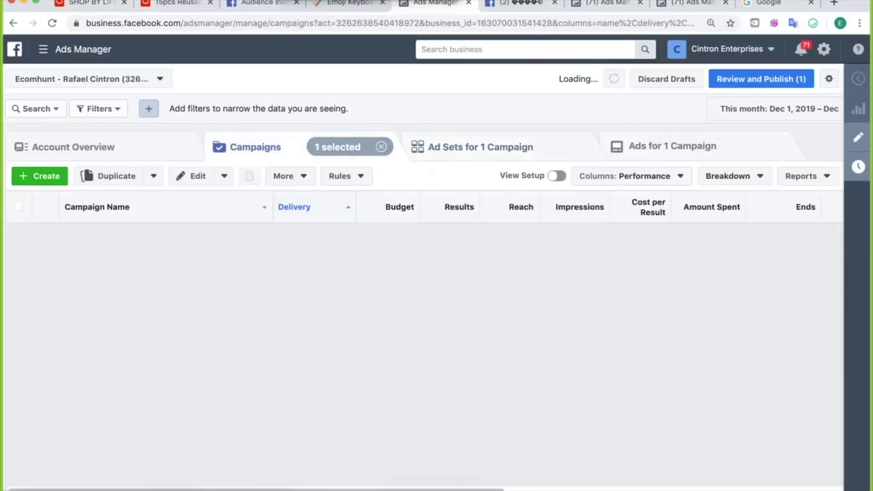
pyautogui.moveTo(388, 234); pyautogui.dragTo(402, 233)
pyautogui.click(152, 231)
pyautogui.click(255, 146)
pyautogui.moveTo(173, 234)
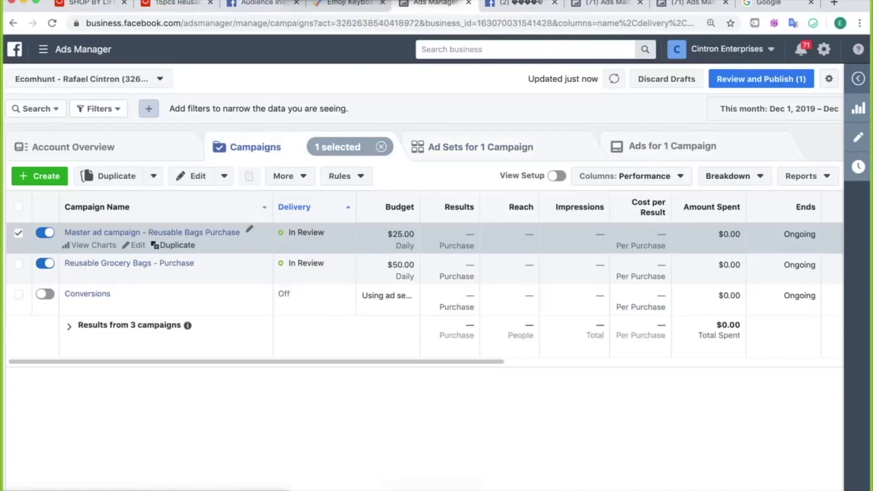
pyautogui.click(173, 245)
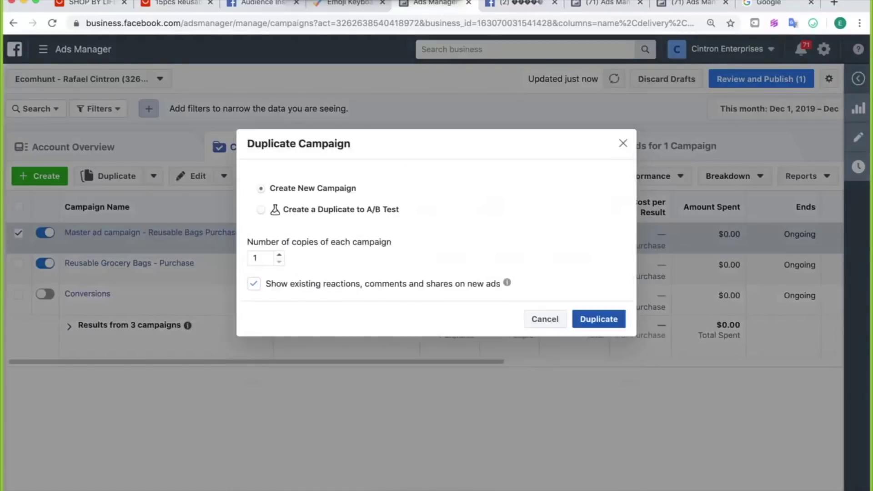
pyautogui.click(599, 318)
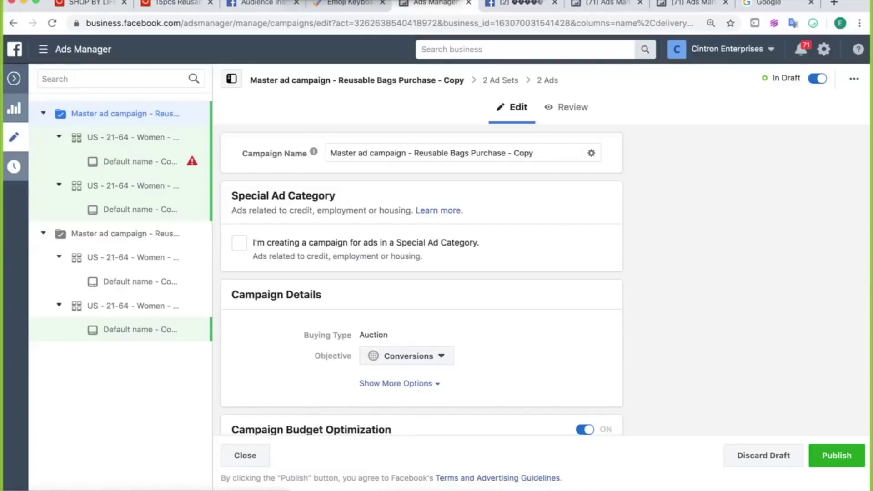
# Step: Rename the duplicated campaign as Master ad campaign - Reusable Bags Purchase - New Audiences
pyautogui.moveTo(510, 152); pyautogui.dragTo(532, 152)
pyautogui.write('Ne')
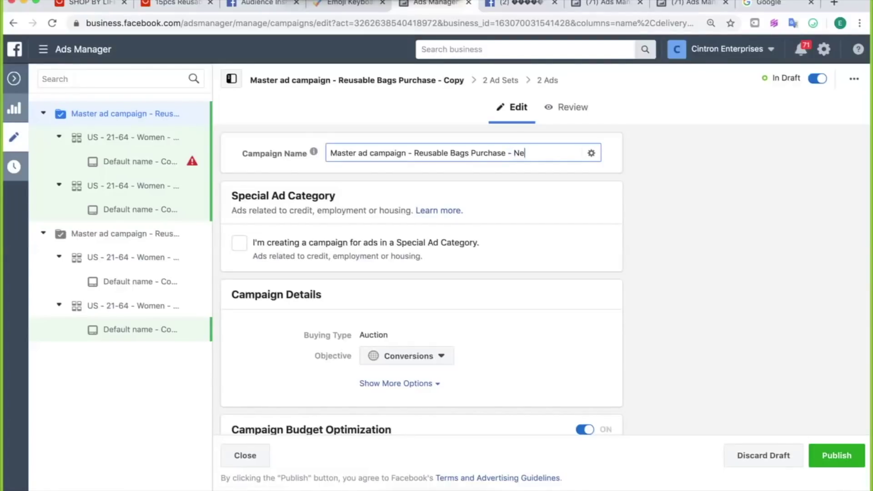
pyautogui.write('w Audicnces')
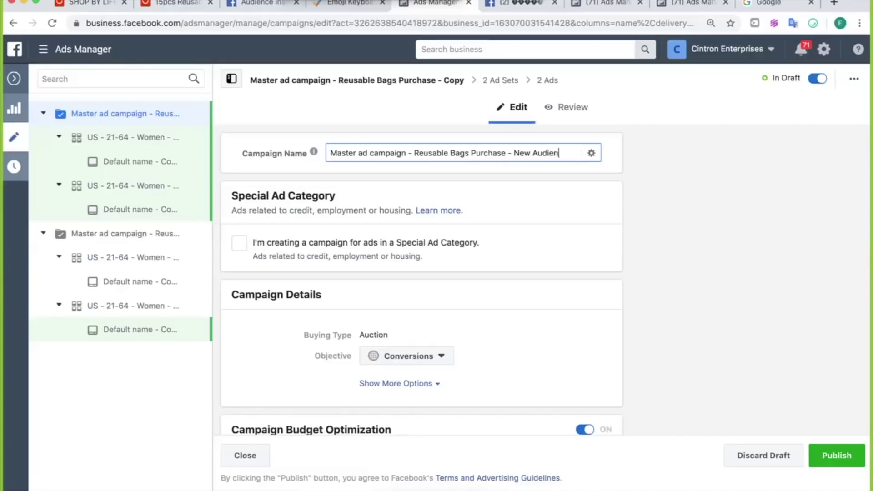
# Step: Set the New Audiences campaign's daily budget to $50.00 and publish the campaign
pyautogui.scroll(-4, 421, 280)
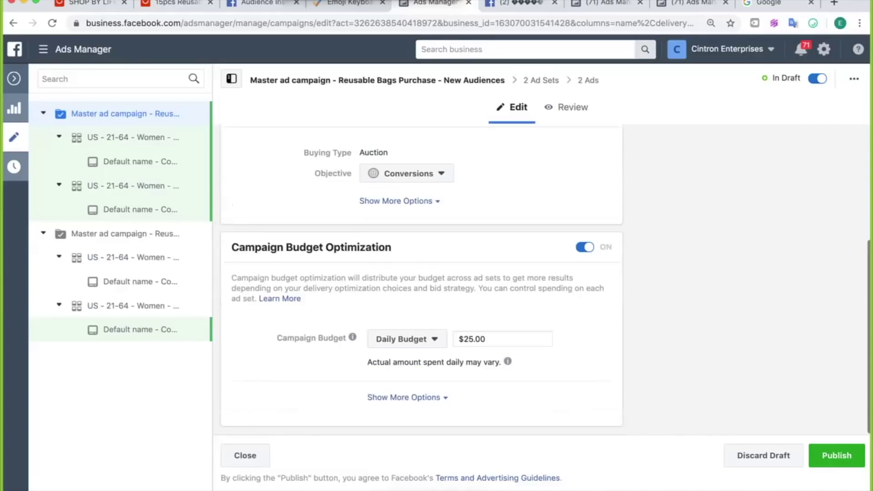
pyautogui.click(473, 340)
pyautogui.press('BackSpace')
pyautogui.press('BackSpace')
pyautogui.write('50')
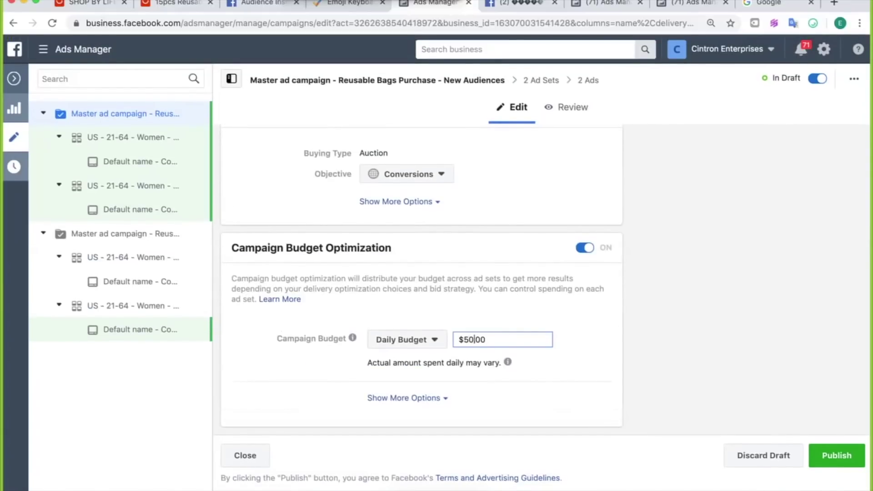
pyautogui.click(670, 339)
pyautogui.click(835, 455)
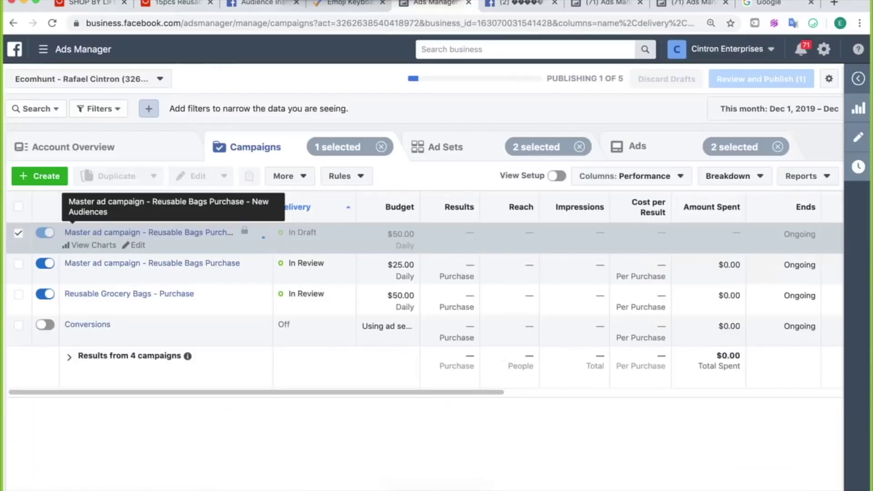
# Step: Duplicate the Paula Deen Winner ad set once within the New Audiences campaign, keeping existing reactions, comments and shares
pyautogui.click(132, 233)
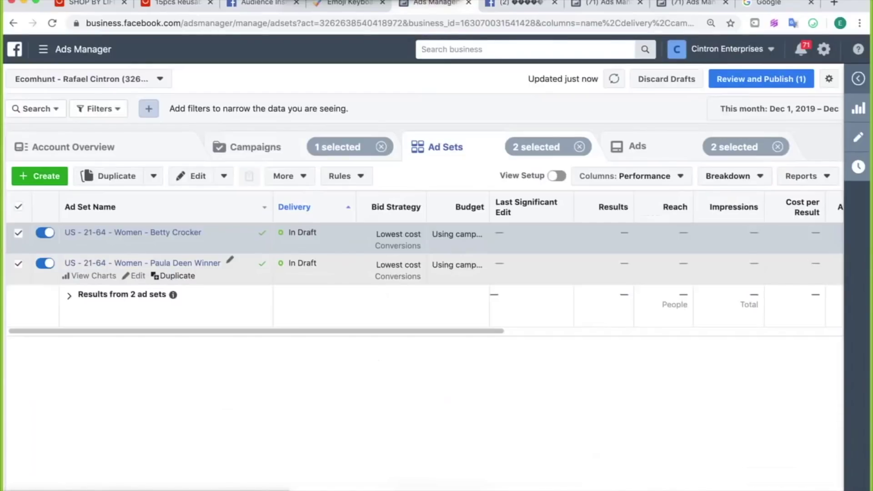
pyautogui.click(256, 146)
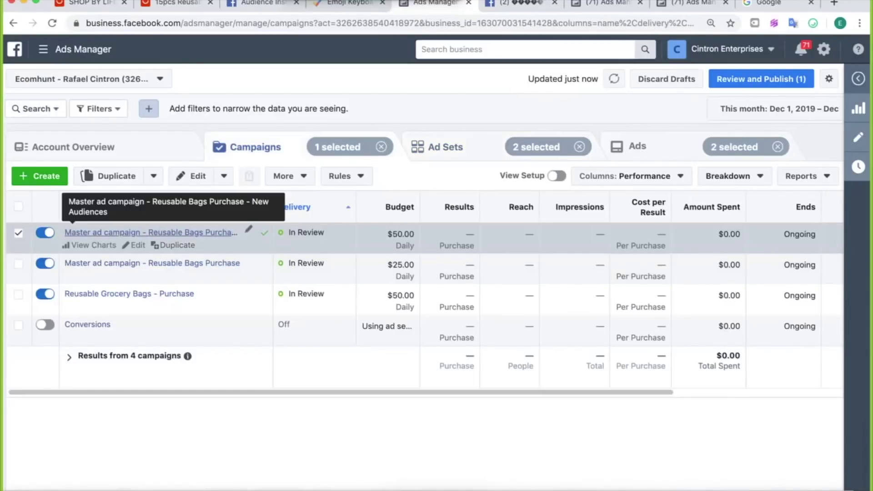
pyautogui.click(150, 232)
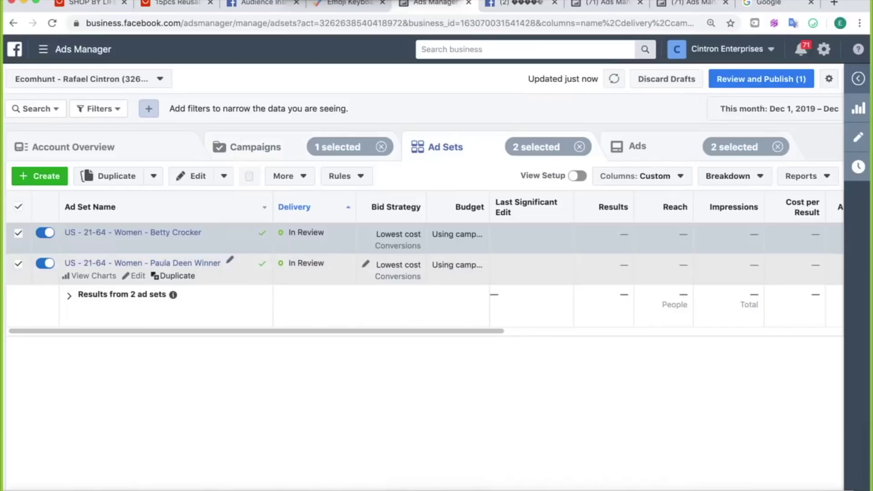
pyautogui.click(172, 275)
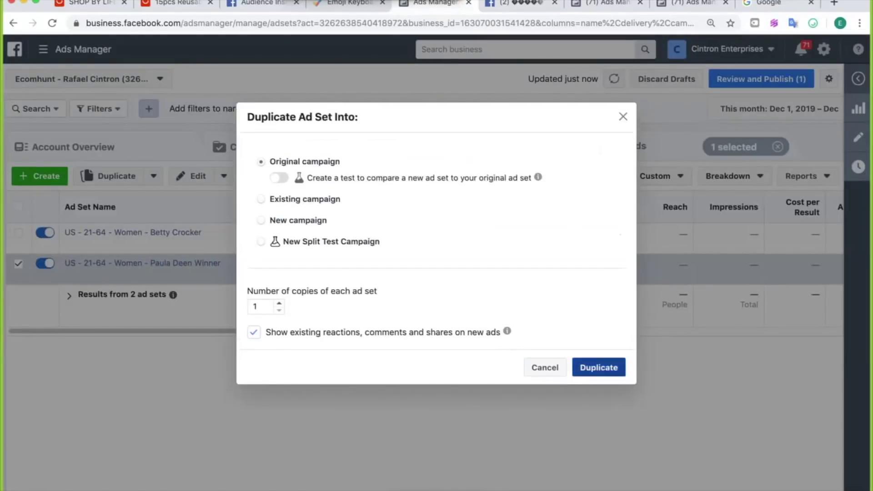
pyautogui.click(598, 366)
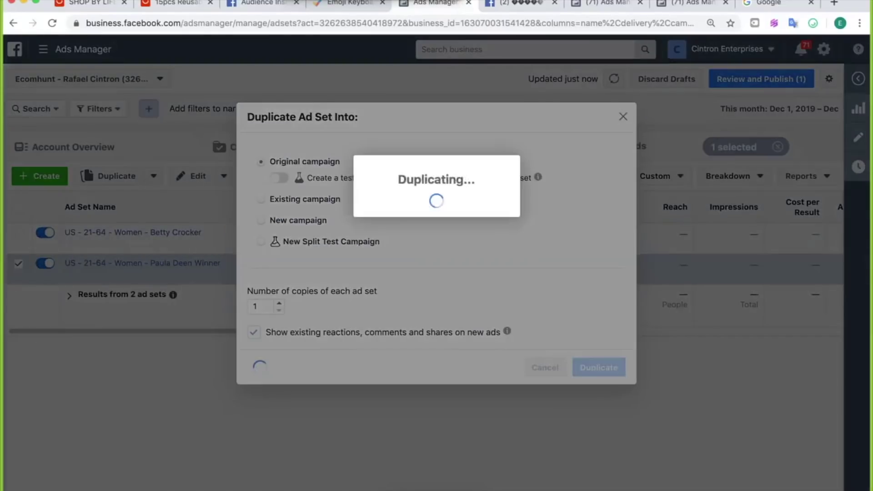
# Step: Copy the ALDI USA page name from the Page Likes list in Audience Insights
pyautogui.click(263, 4)
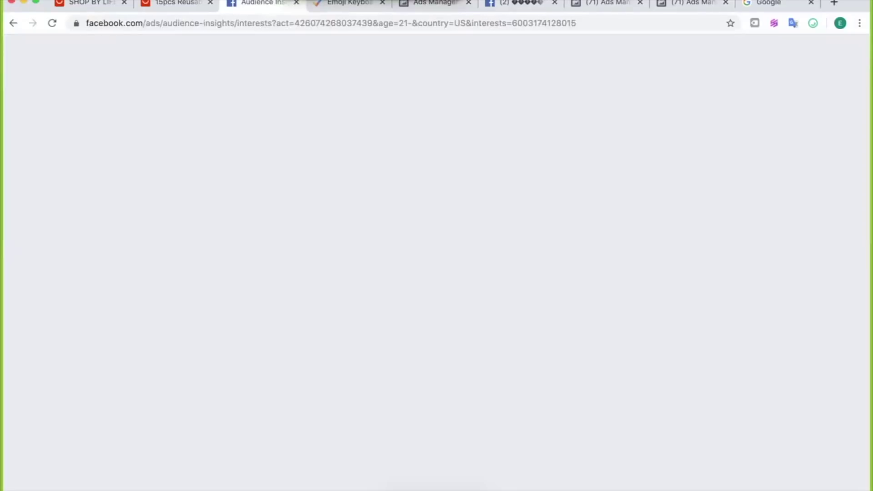
pyautogui.scroll(-1, 507, 214)
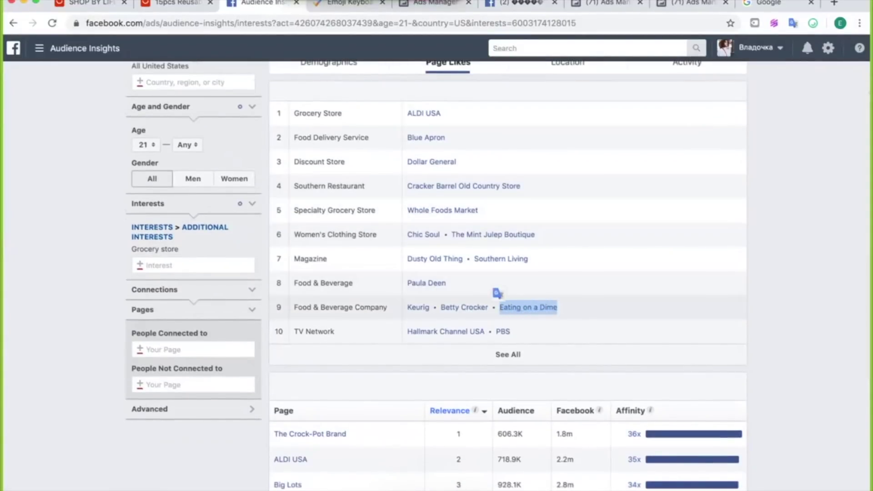
pyautogui.scroll(3, 497, 293)
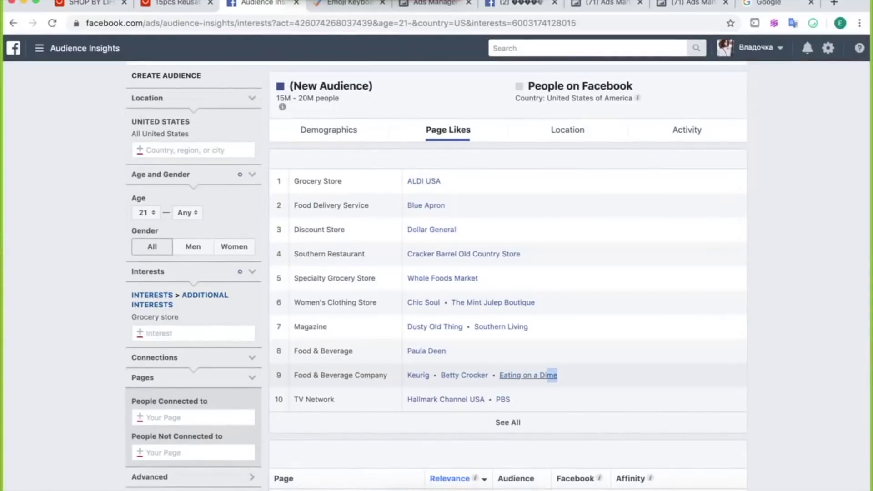
pyautogui.moveTo(558, 375); pyautogui.dragTo(500, 375)
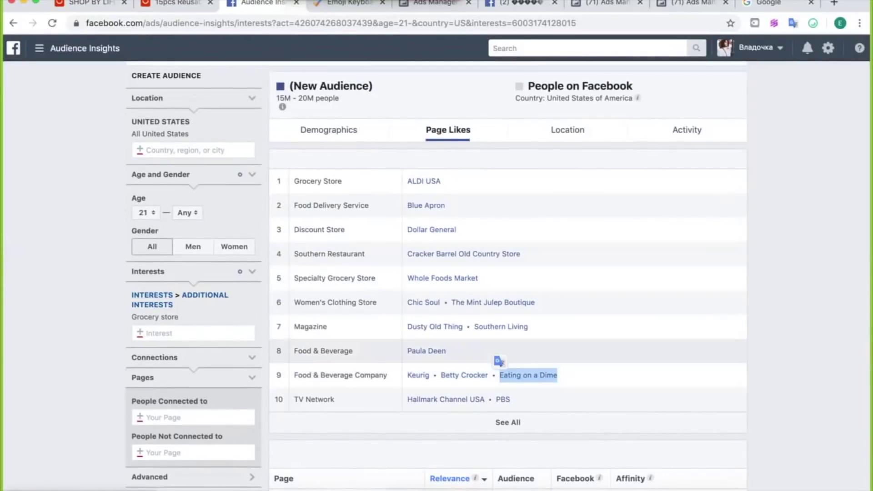
pyautogui.moveTo(456, 229); pyautogui.dragTo(417, 229)
pyautogui.moveTo(441, 181); pyautogui.dragTo(407, 182)
pyautogui.press('super+c')
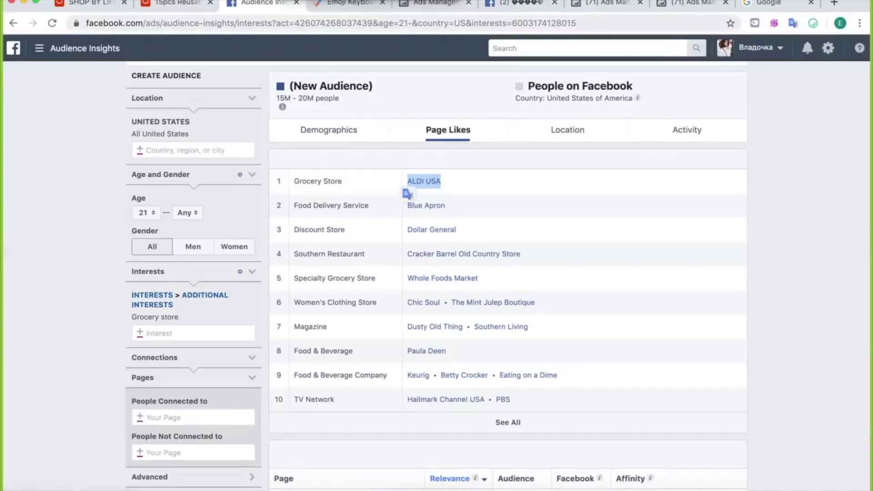
# Step: Back in Ads Manager, rename the duplicated ad set as US - 21-64 - Women - ALDI USA
pyautogui.click(434, 2)
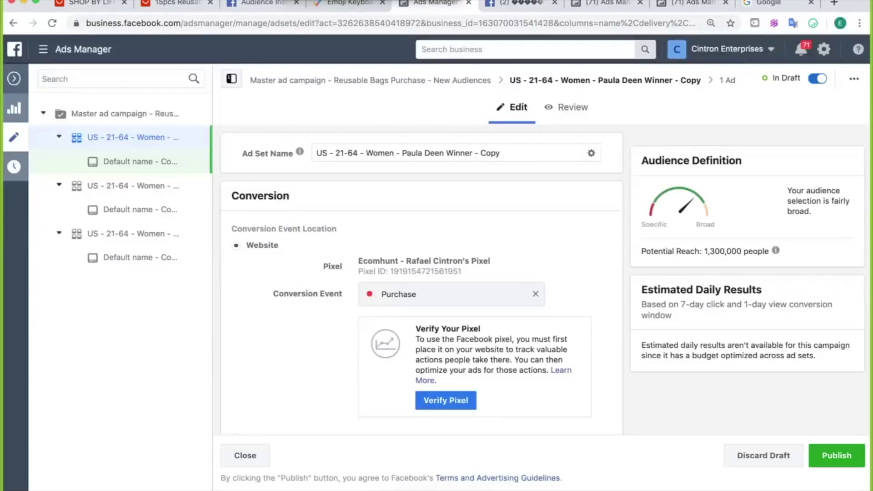
pyautogui.moveTo(402, 152); pyautogui.dragTo(499, 153)
pyautogui.press('super+v')
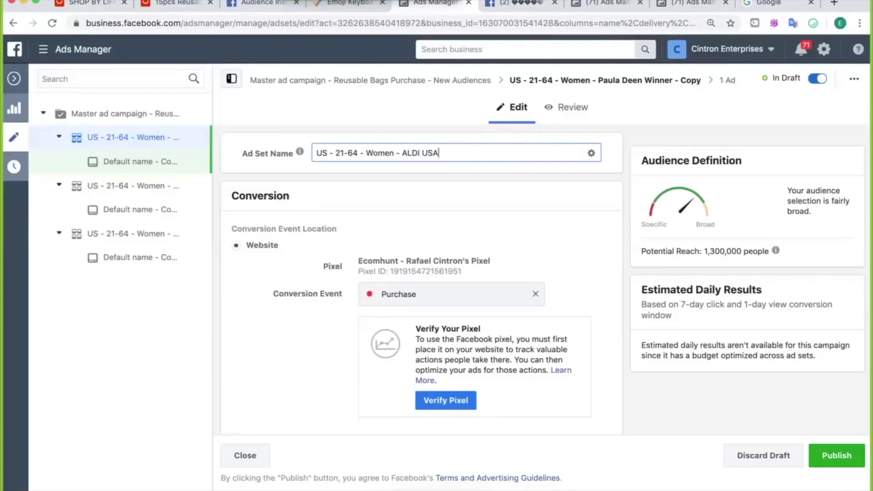
pyautogui.scroll(-10, 420, 282)
pyautogui.click(427, 323)
pyautogui.press('super+v')
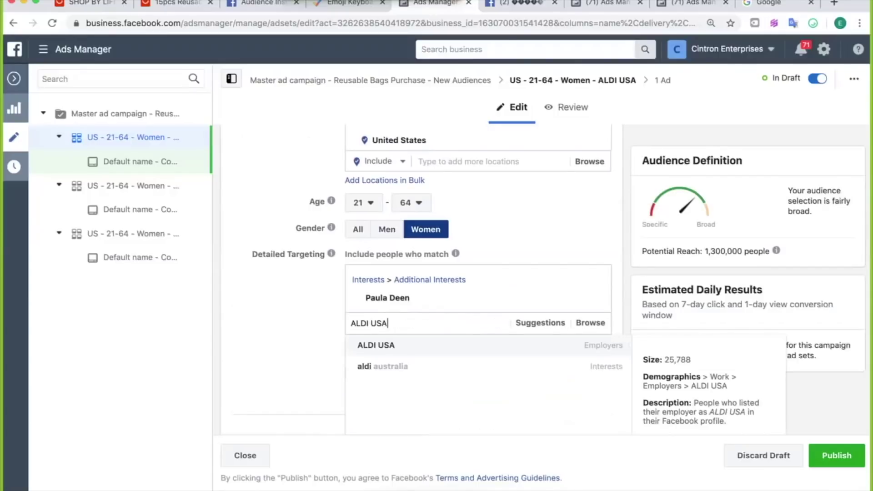
pyautogui.click(382, 366)
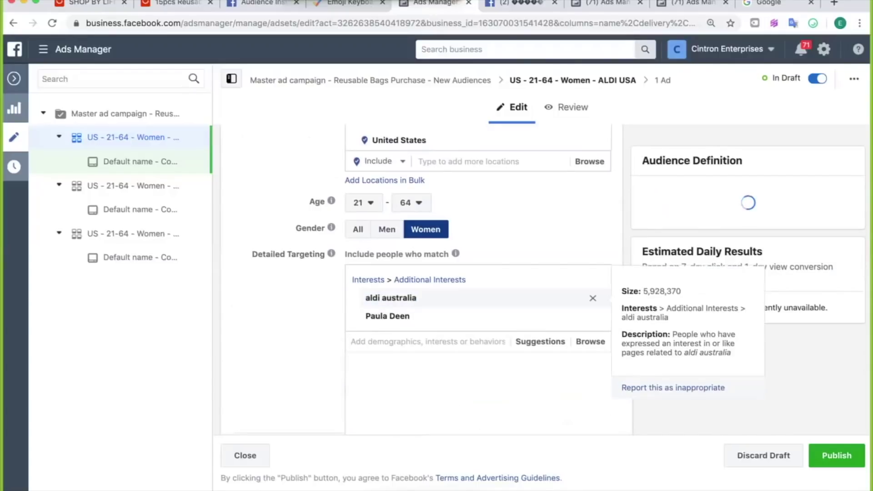
pyautogui.click(592, 298)
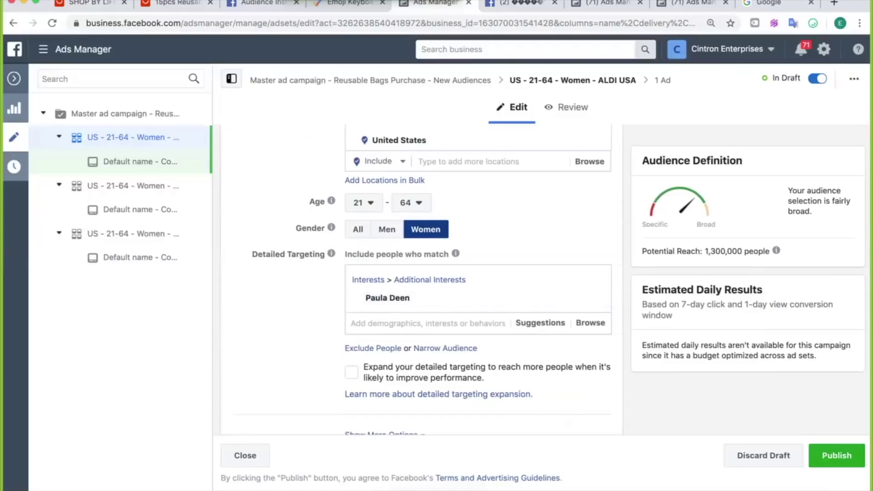
# Step: Replace the Paula Deen interest with the Aldi interest in the ALDI USA ad set's detailed targeting, publish it, and return to the campaign list
pyautogui.write('aldi')
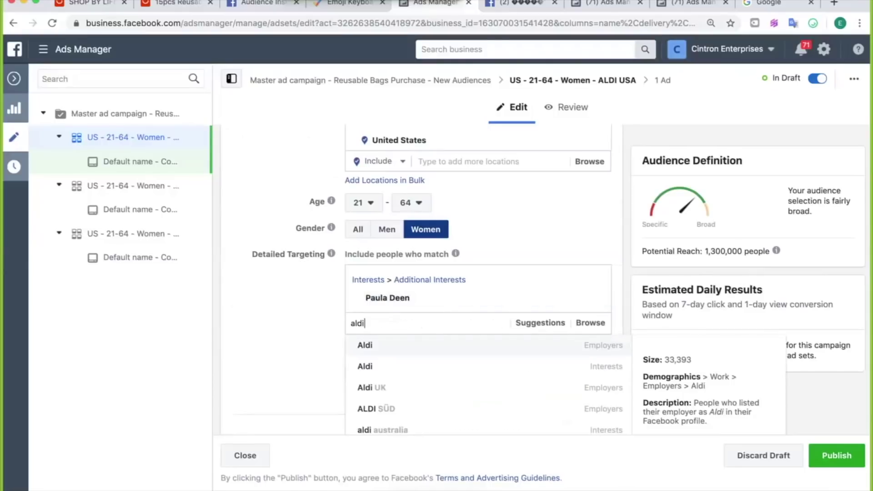
pyautogui.press('Down')
pyautogui.press('Return')
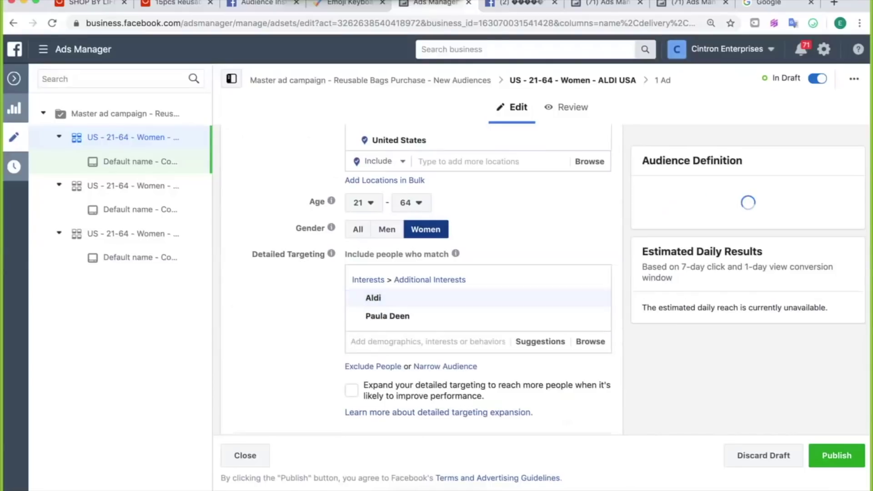
pyautogui.click(593, 316)
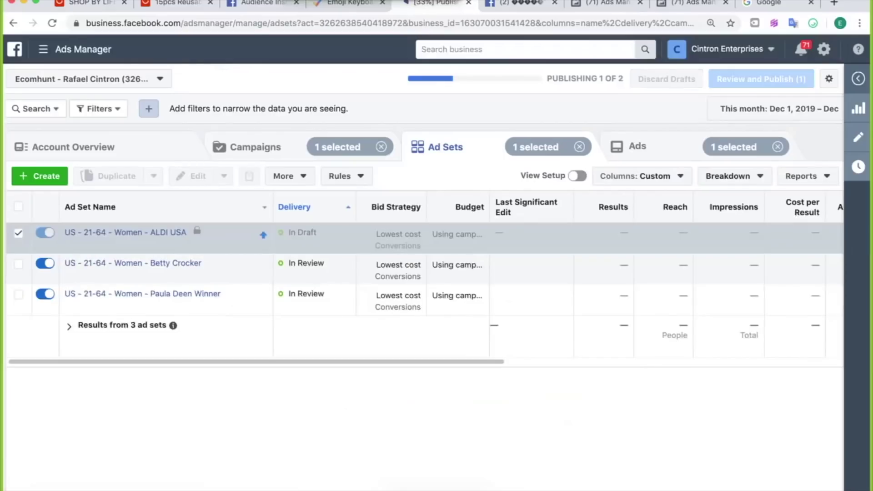
pyautogui.click(255, 147)
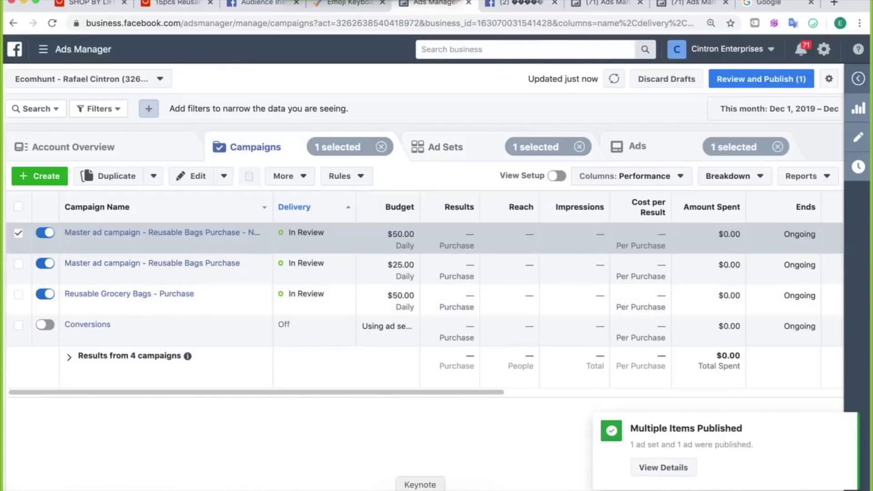
# Step: Switch to Keynote and present the Scaling The "Master Ad" slide to read its audience guidelines
pyautogui.click(420, 489)
pyautogui.click(206, 9)
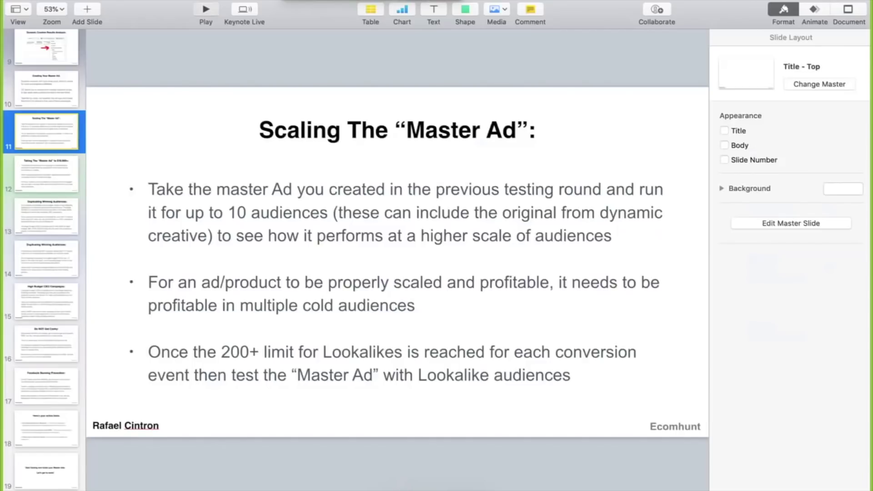
pyautogui.click(206, 10)
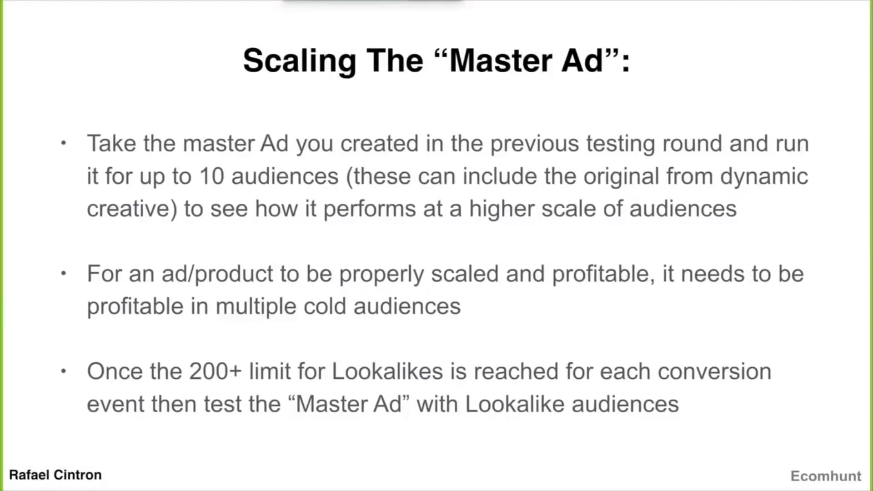
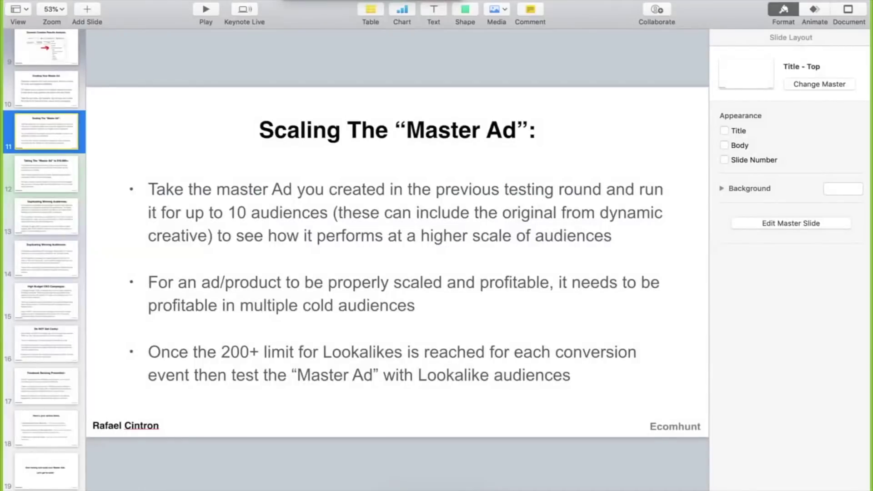
# Step: Return to Ads Manager, turn off the New Audiences campaign's budget optimization, and publish a $10.00 daily budget for each of its three ad sets
pyautogui.click(430, 489)
pyautogui.click(133, 245)
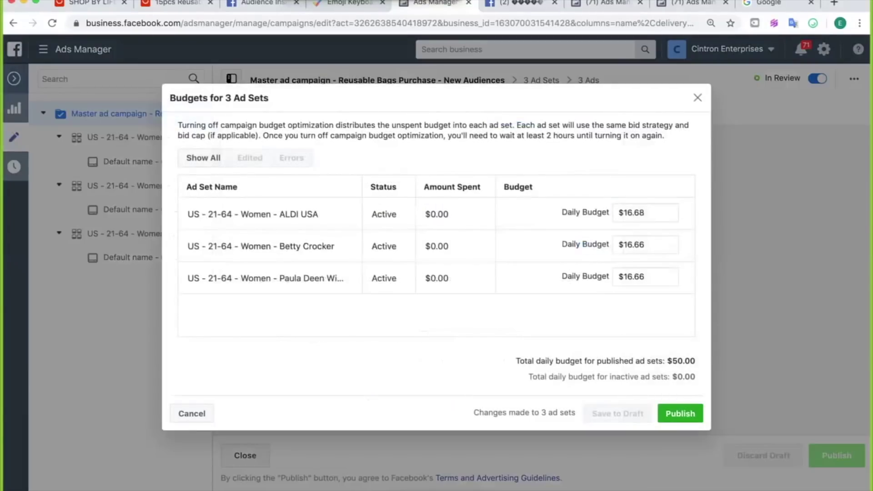
pyautogui.doubleClick(633, 213)
pyautogui.write('10')
pyautogui.press('Tab')
pyautogui.write('10')
pyautogui.press('Tab')
pyautogui.write('10')
pyautogui.press('Tab')
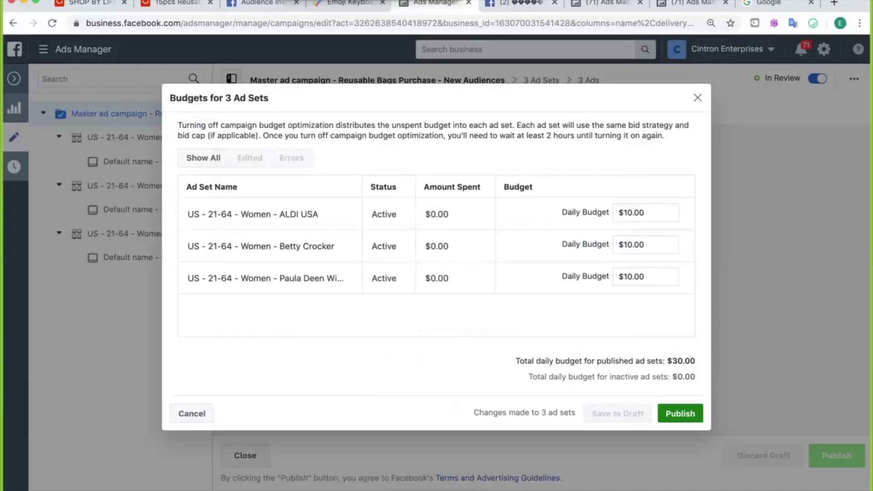
pyautogui.press('Return')
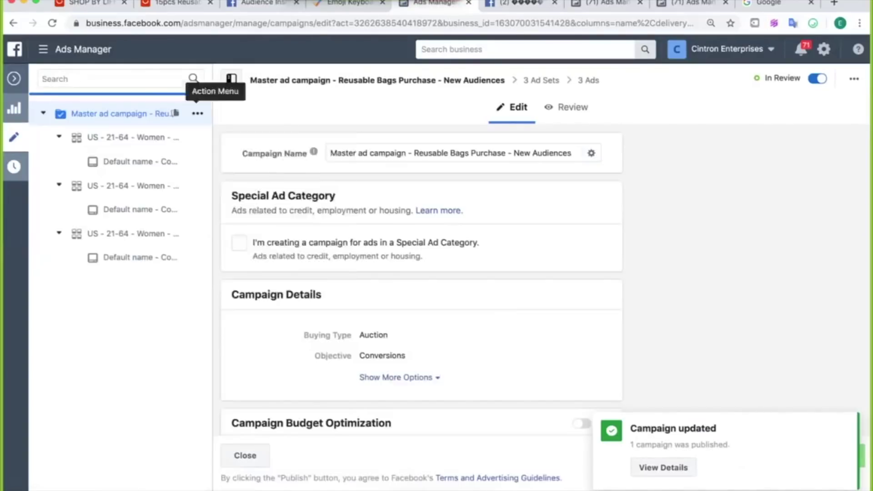
# Step: Close the campaign editor and duplicate the ALDI USA ad set within the New Audiences campaign
pyautogui.click(197, 113)
pyautogui.click(14, 78)
pyautogui.click(136, 232)
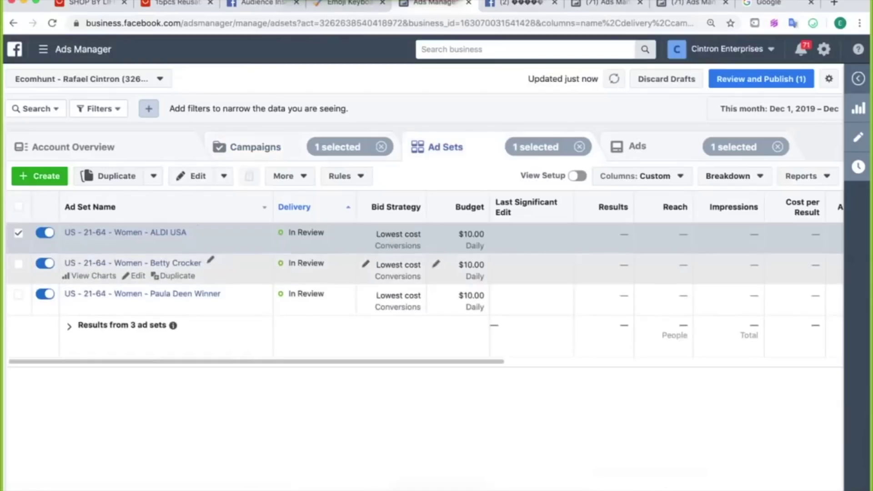
pyautogui.click(177, 245)
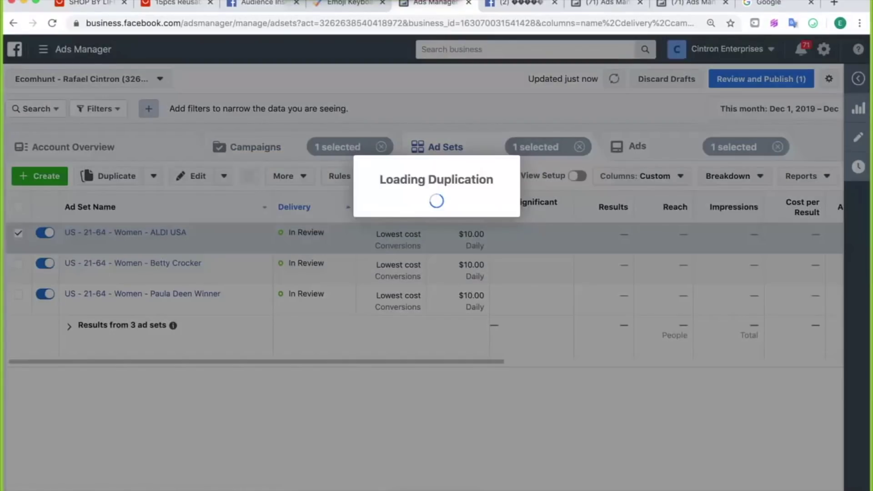
pyautogui.click(599, 367)
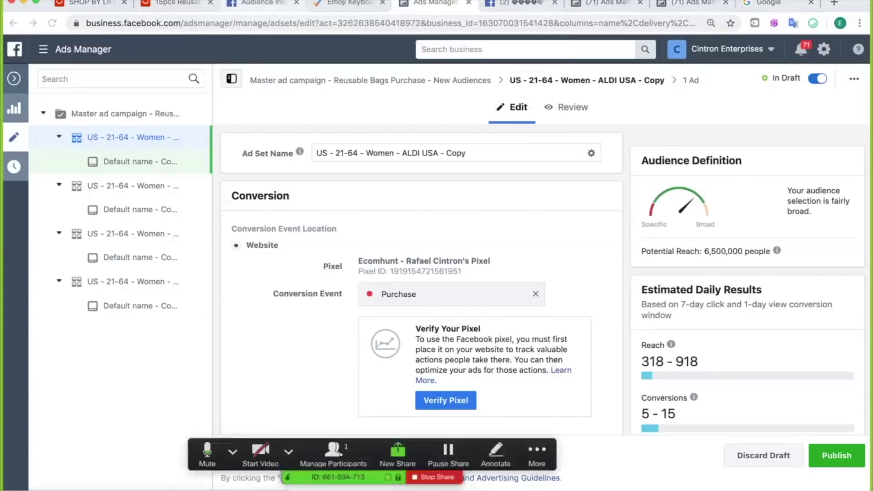
# Step: Expand the full page category list in Audience Insights and copy the Panera Bread page name
pyautogui.click(257, 3)
pyautogui.scroll(-4, 486, 253)
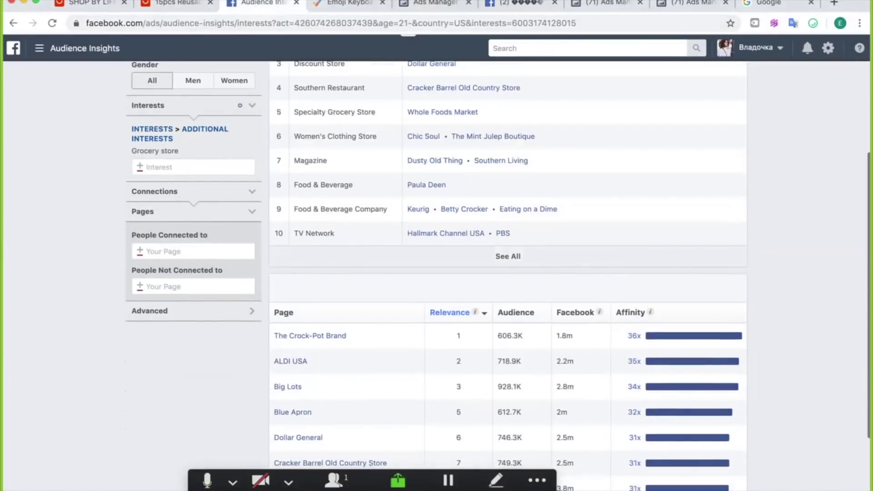
pyautogui.click(508, 256)
pyautogui.scroll(-2, 507, 259)
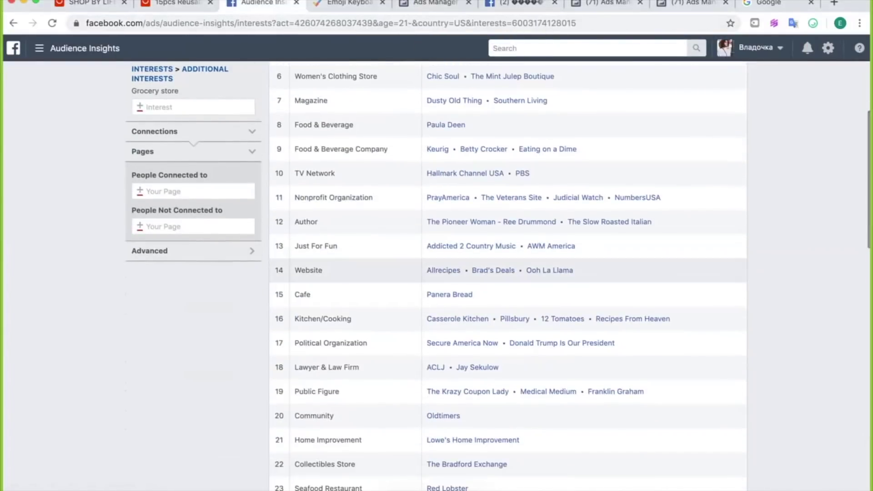
pyautogui.moveTo(427, 294); pyautogui.dragTo(473, 295)
pyautogui.hotkey('ctrl', 'c')
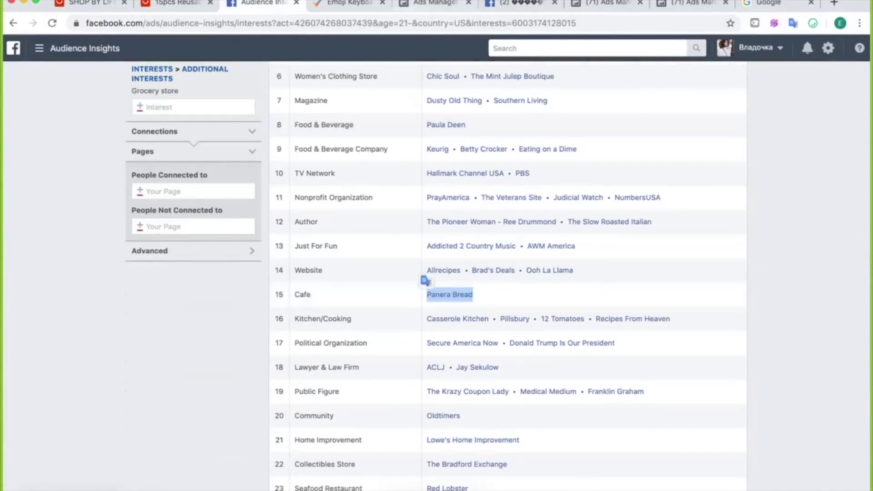
# Step: Back in Ads Manager, rename the duplicated ALDI USA ad set as US - 21-64 - Women - Panera Bread
pyautogui.press('super+5')
pyautogui.moveTo(402, 153); pyautogui.dragTo(438, 153)
pyautogui.hotkey('ctrl', 'v')
pyautogui.press('Delete')
pyautogui.press('Delete')
pyautogui.press('Delete')
pyautogui.press('Delete')
pyautogui.press('Delete')
pyautogui.press('Delete')
pyautogui.press('Delete')
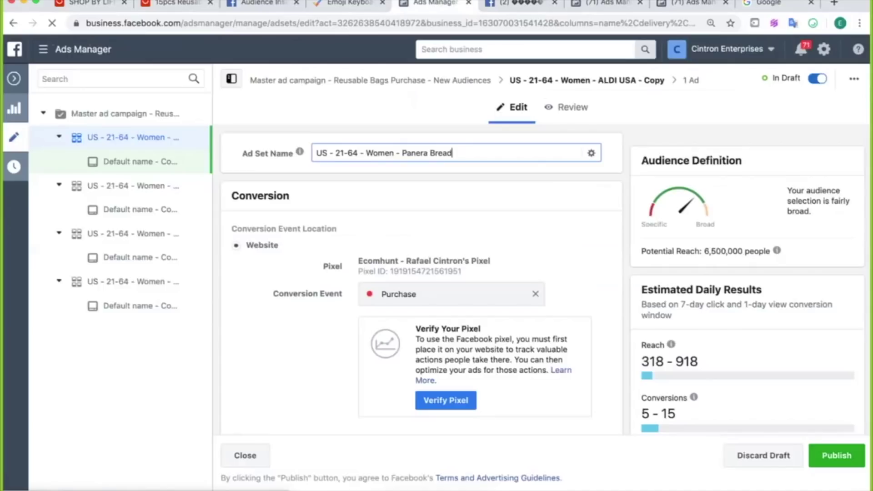
# Step: Replace the Aldi interest with the Panera Bread interest in the new ad set's detailed targeting and publish the ad set
pyautogui.scroll(-15, 421, 282)
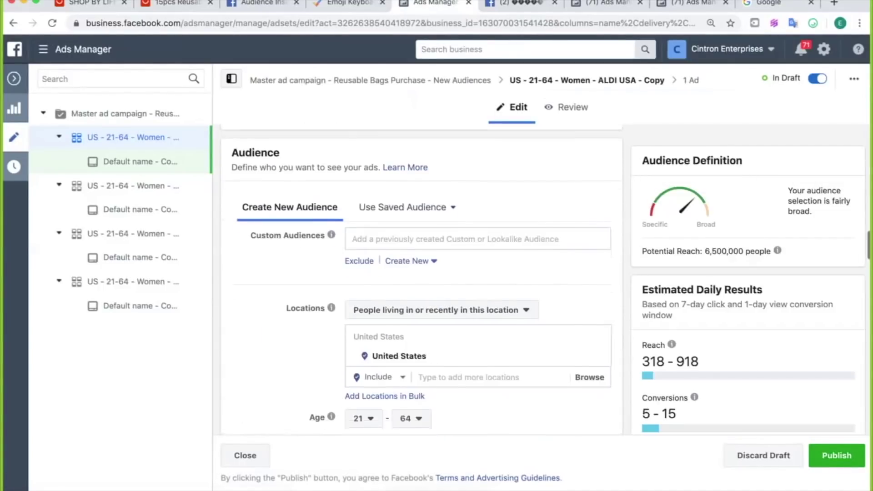
pyautogui.scroll(-3, 421, 282)
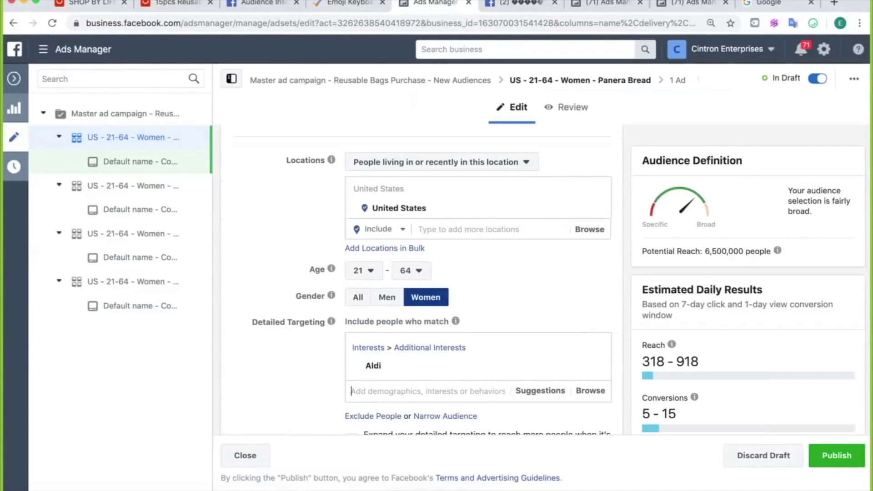
pyautogui.hotkey('ctrl', 'v')
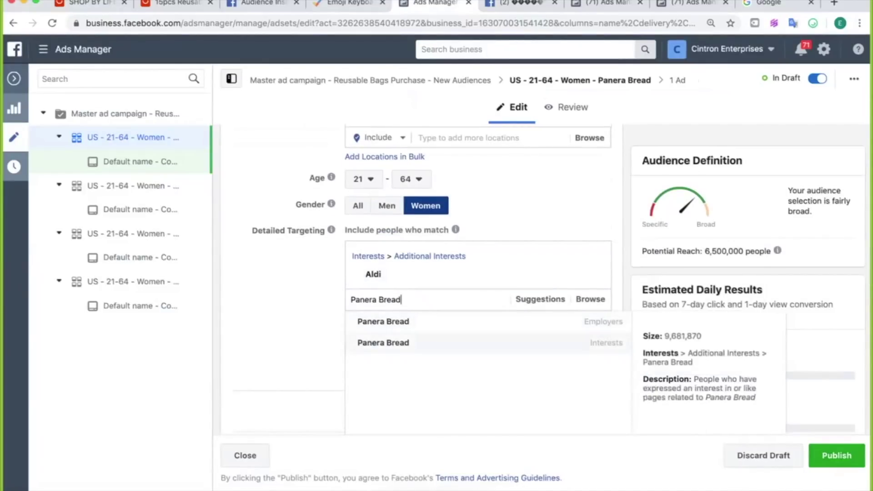
pyautogui.click(382, 342)
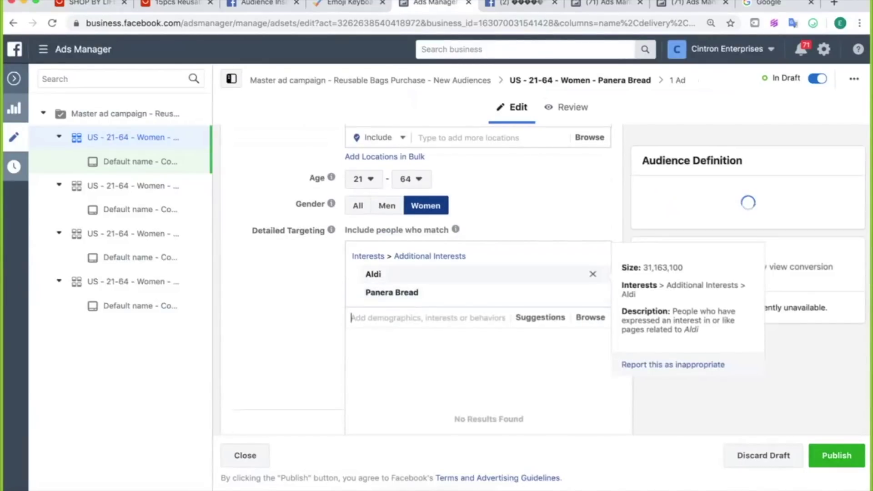
pyautogui.click(592, 273)
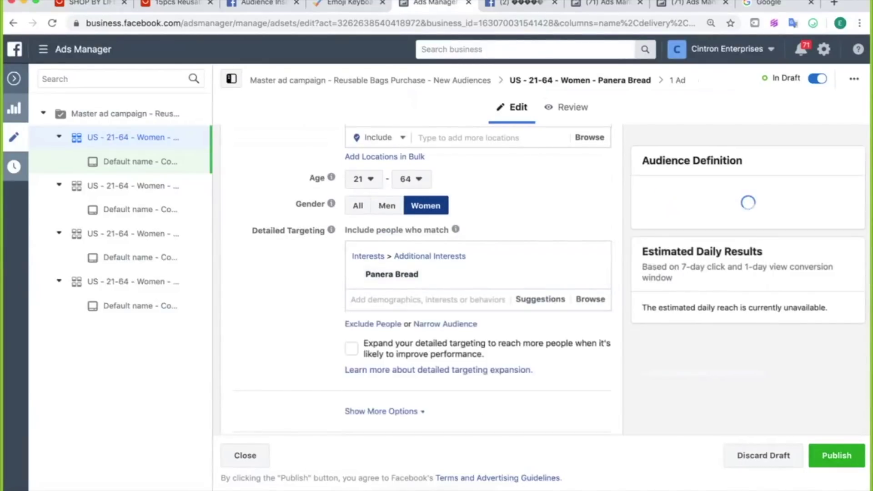
pyautogui.click(836, 455)
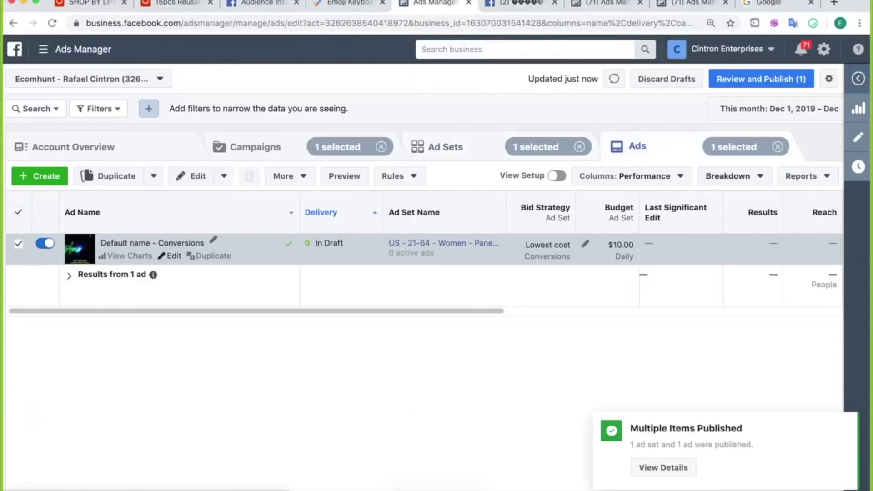
# Step: Open the Panera Bread ad for editing and copy the post ID from the published Facebook post's address
pyautogui.click(171, 255)
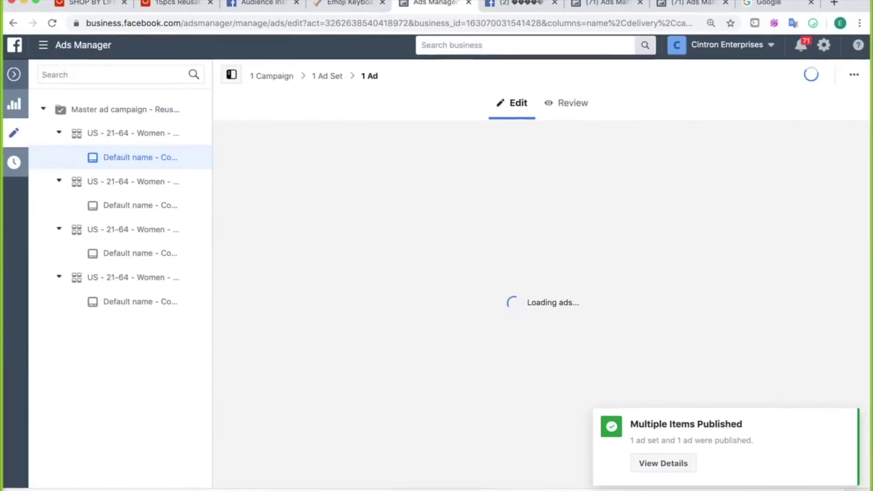
pyautogui.scroll(-4, 415, 245)
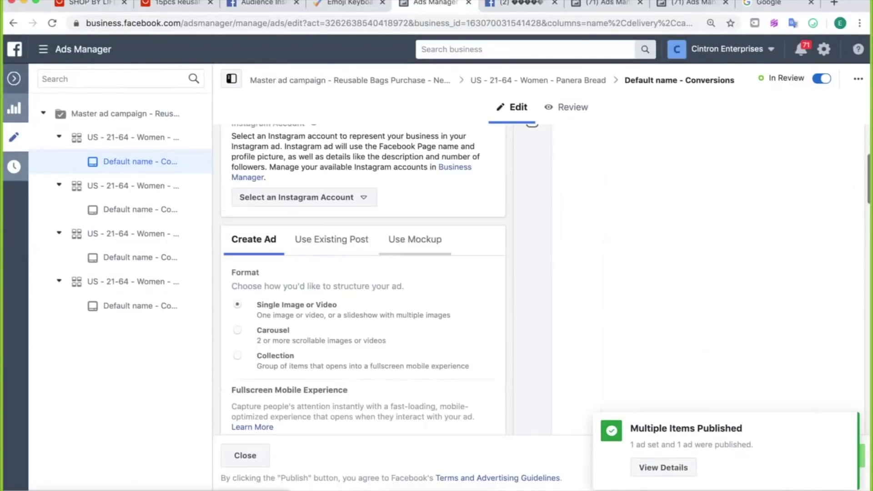
pyautogui.click(516, 3)
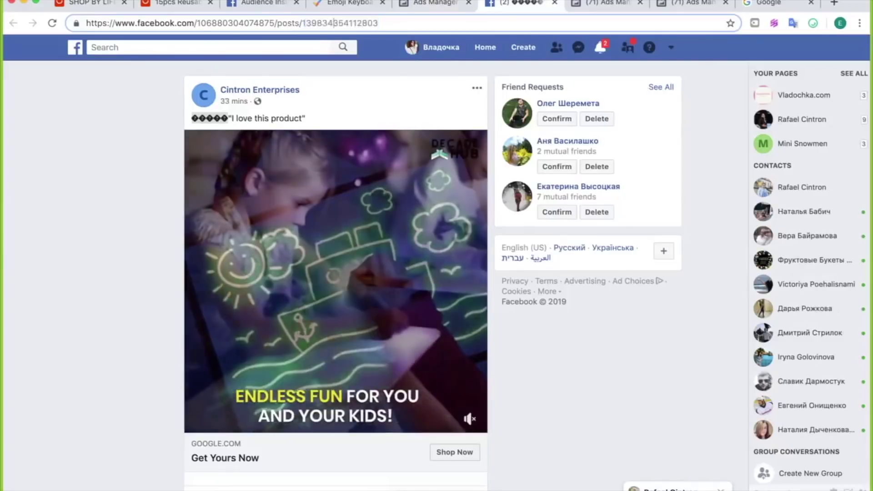
pyautogui.doubleClick(333, 23)
pyautogui.press('super+c')
pyautogui.click(434, 4)
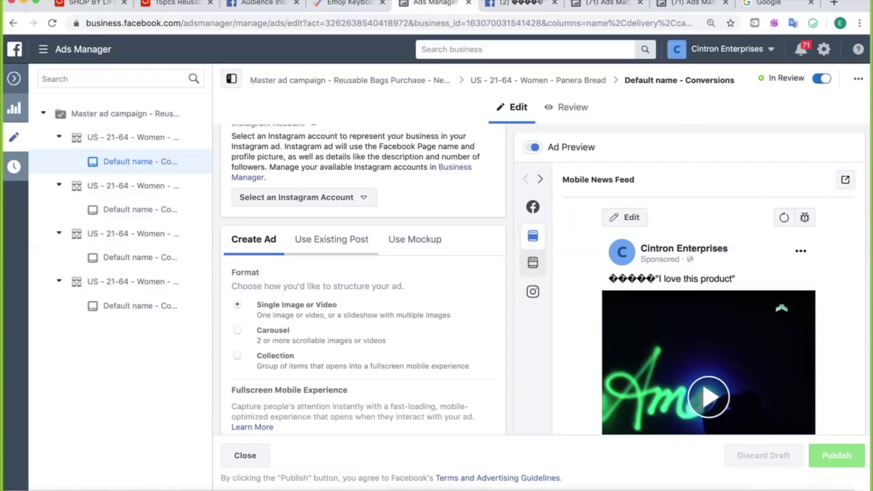
pyautogui.click(331, 239)
pyautogui.click(256, 349)
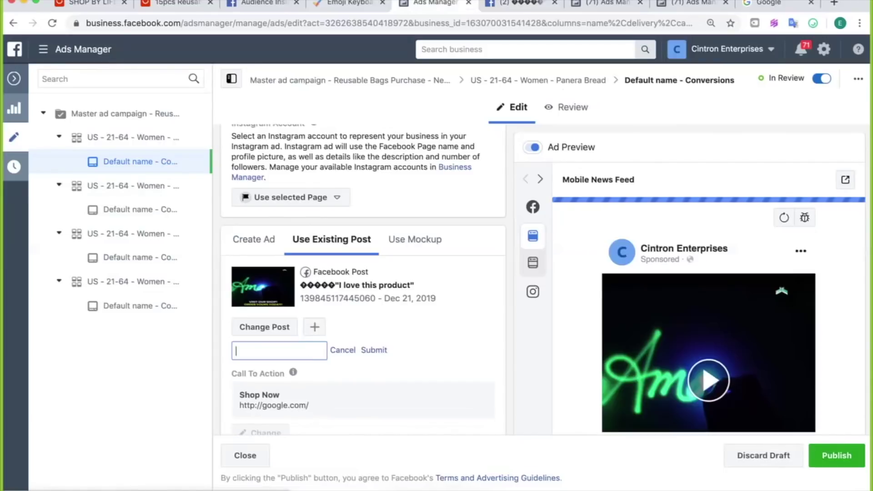
pyautogui.press('super+v')
pyautogui.press('Return')
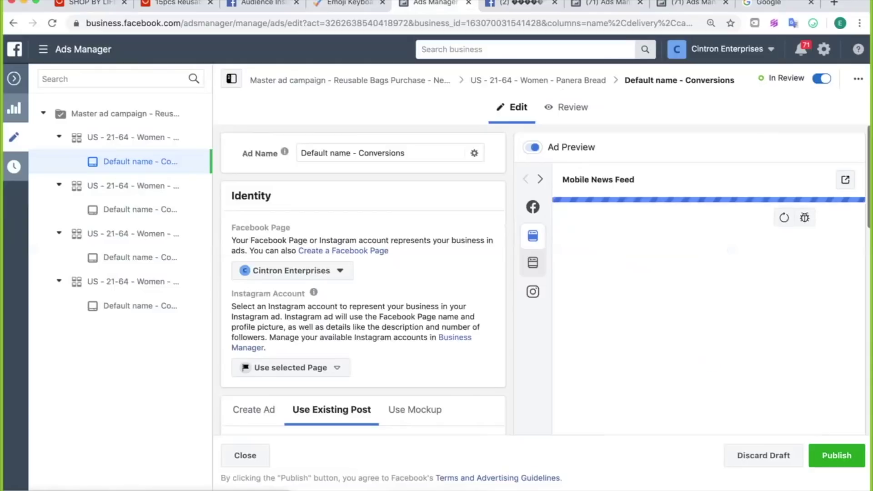
pyautogui.click(328, 152)
pyautogui.press('super+a')
pyautogui.press('super+v')
pyautogui.write('- Master `a')
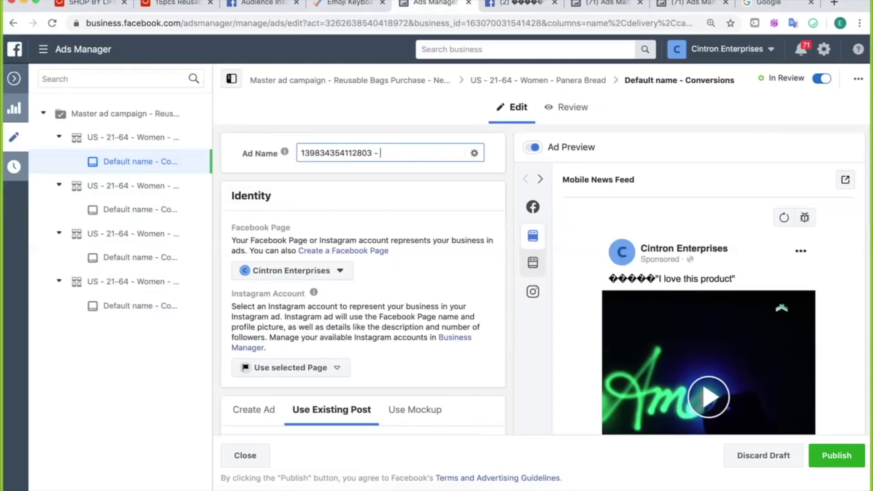
pyautogui.press('BackSpace')
pyautogui.press('BackSpace')
pyautogui.write('Ad `')
pyautogui.press('BackSpace')
pyautogui.write('Reusable Bags')
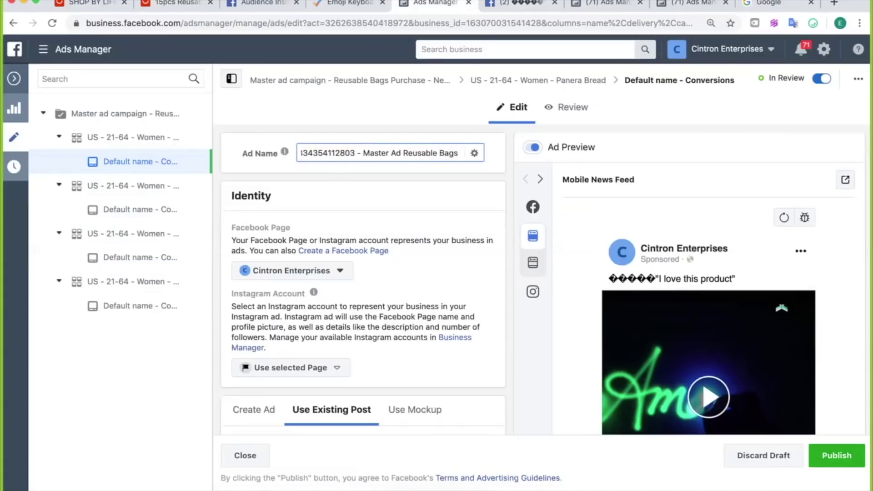
pyautogui.press('Tab')
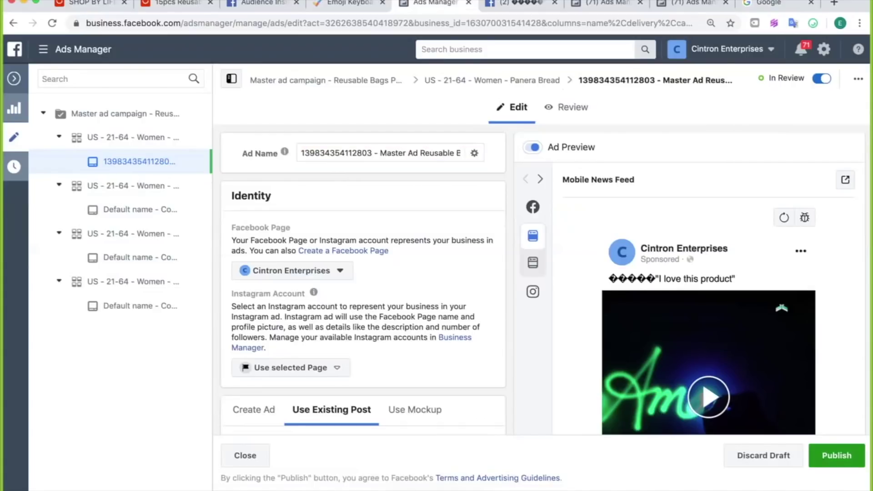
pyautogui.click(836, 455)
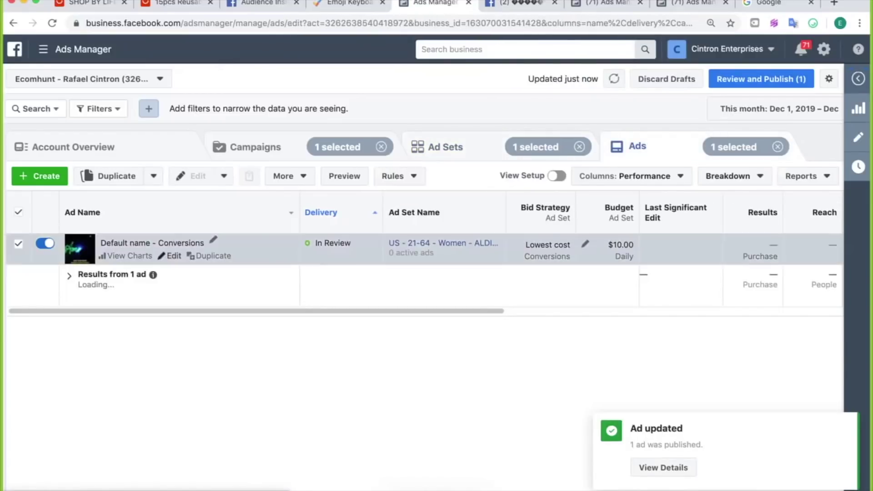
pyautogui.scroll(-3, 362, 280)
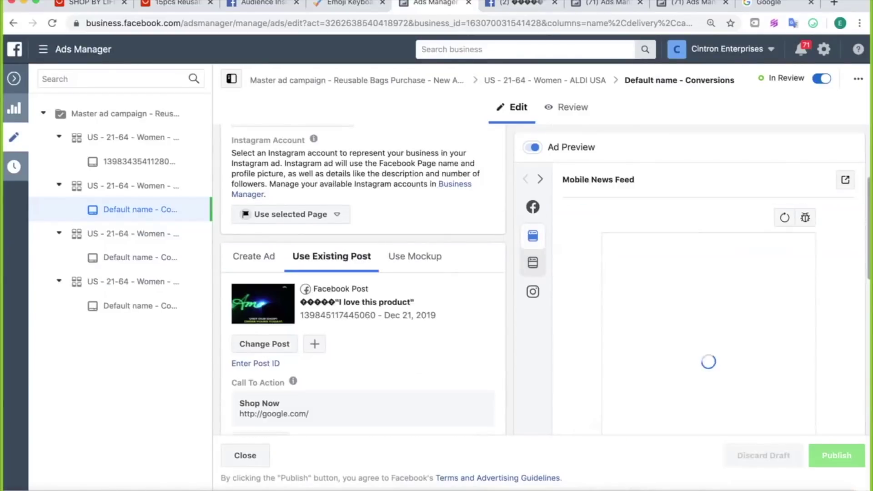
pyautogui.click(255, 363)
pyautogui.press('super+v')
pyautogui.press('Return')
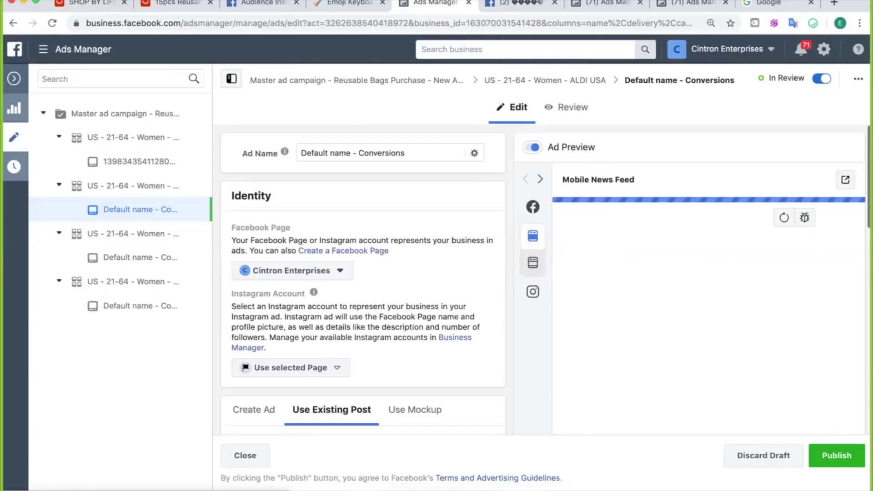
pyautogui.tripleClick(314, 153)
pyautogui.press('super+v')
pyautogui.write('- ')
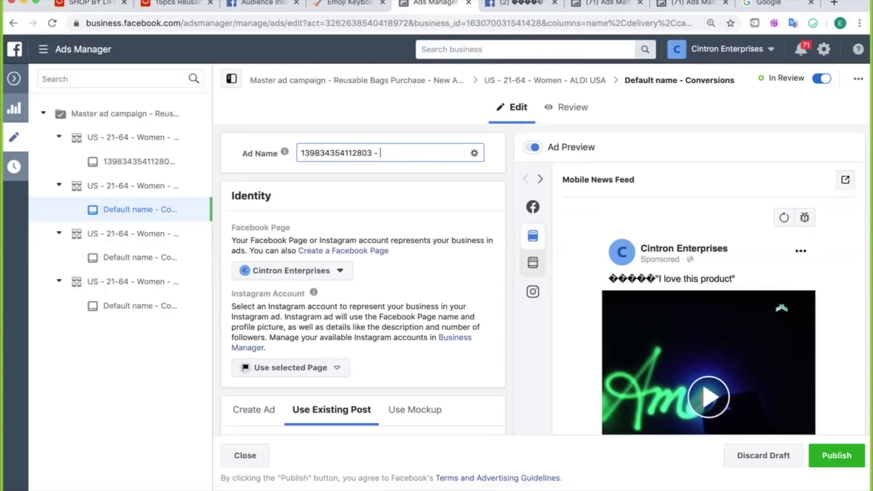
pyautogui.write('Master Ad Reua')
pyautogui.press('BackSpace')
pyautogui.write('sable Vaf')
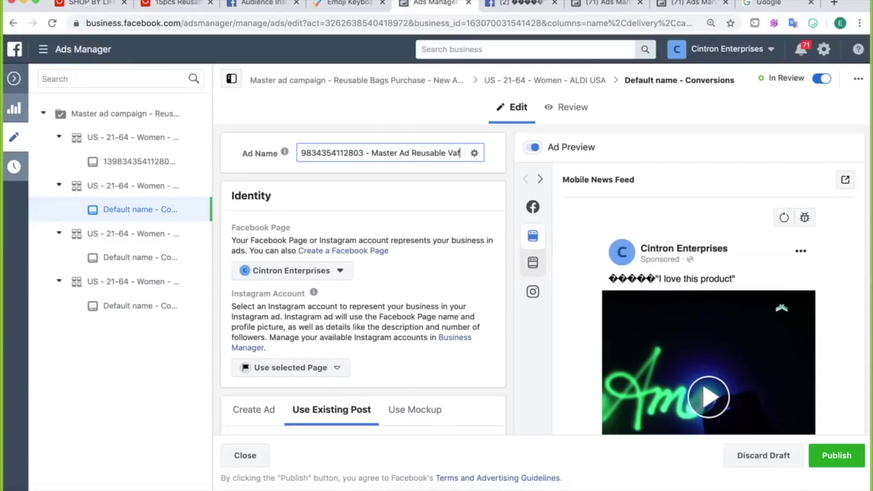
pyautogui.press('BackSpace')
pyautogui.press('BackSpace')
pyautogui.write('Bags')
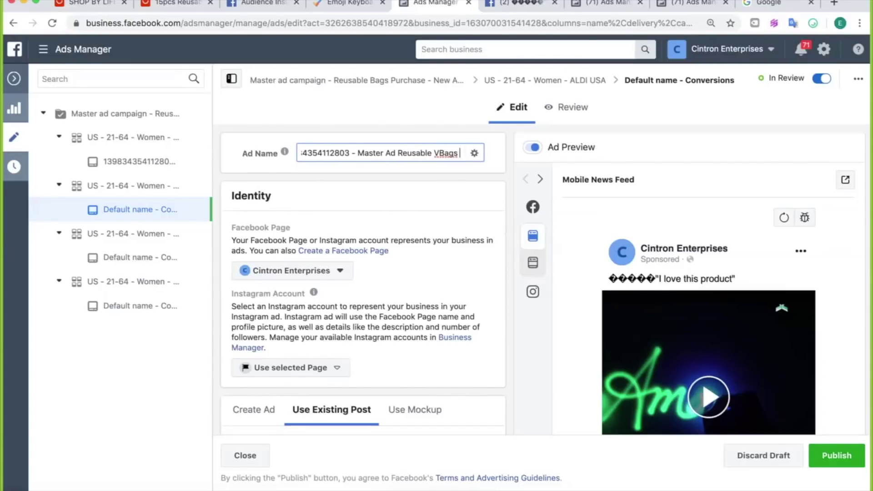
pyautogui.press('Return')
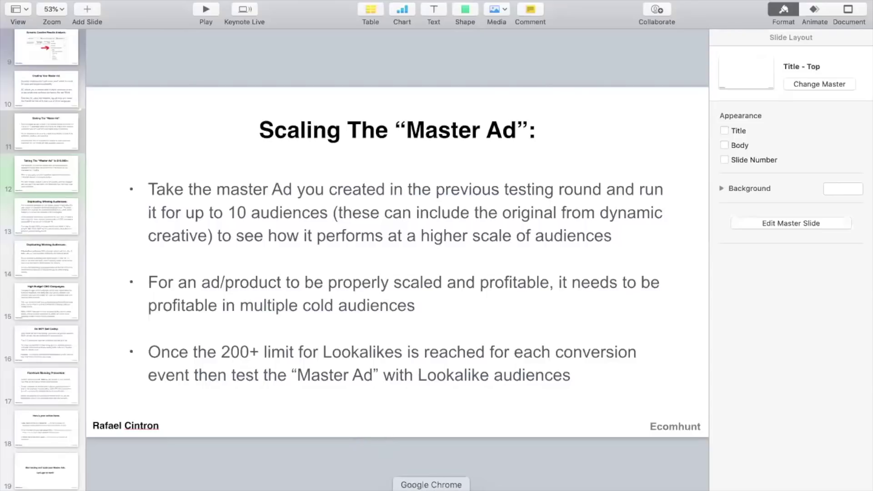
# Step: Return to Ads Manager in Google Chrome and open the Panera Bread ad set of the New Audiences campaign for editing
pyautogui.click(431, 489)
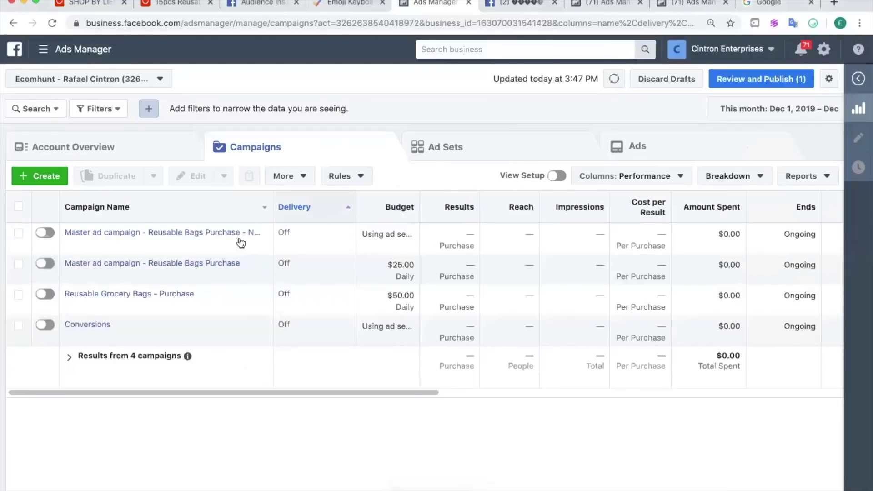
pyautogui.click(172, 234)
pyautogui.click(138, 245)
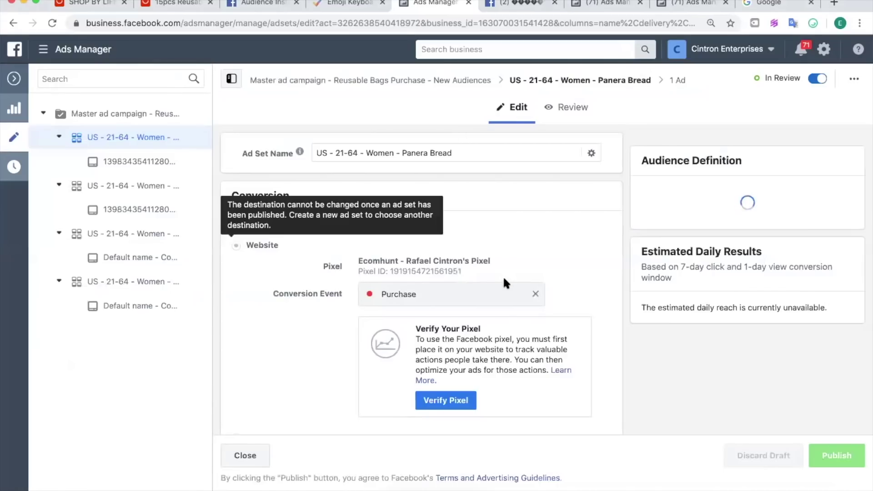
# Step: Clear the Panera Bread ad set's conversion event, examine the available events, and choose an event again
pyautogui.scroll(-2, 502, 275)
pyautogui.click(461, 217)
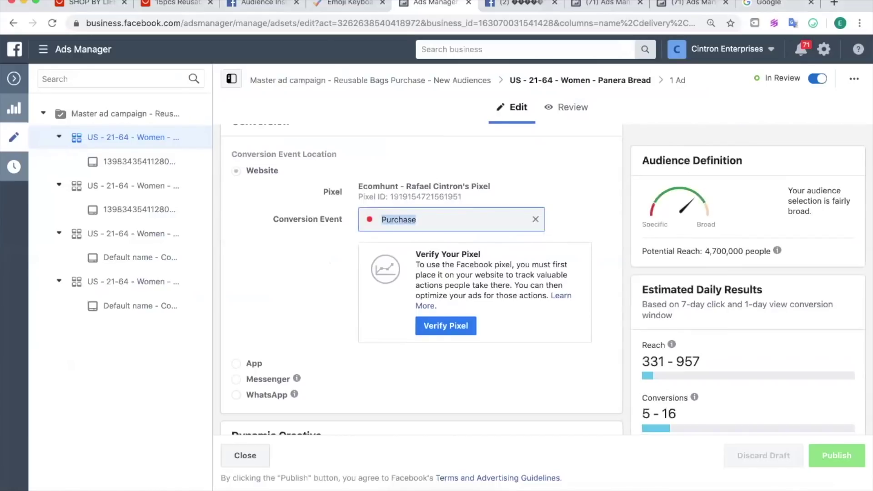
pyautogui.press('BackSpace')
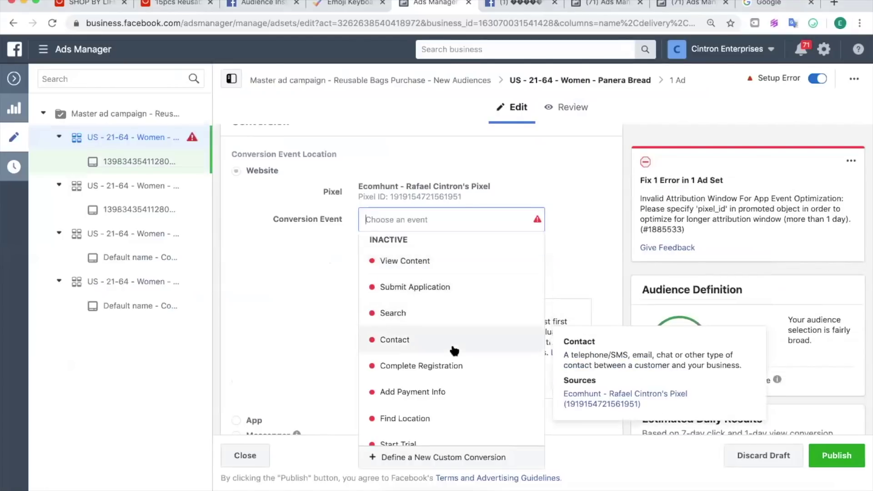
pyautogui.scroll(-2, 454, 350)
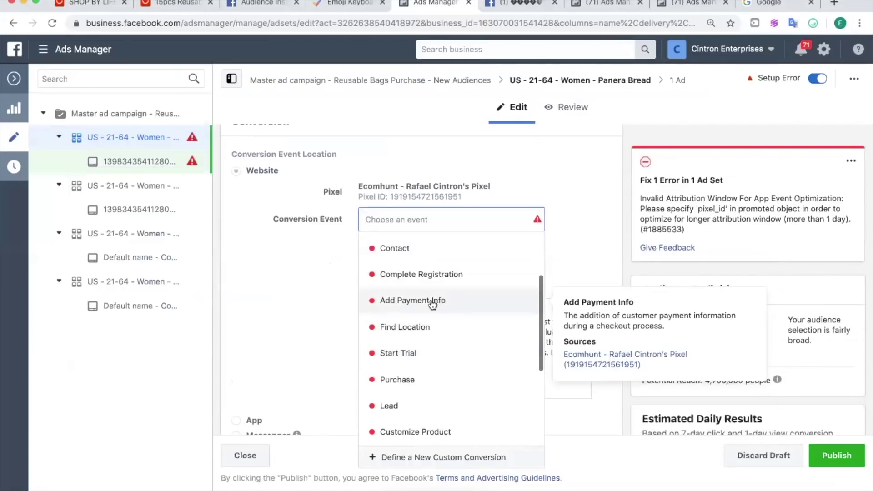
pyautogui.scroll(-3, 456, 350)
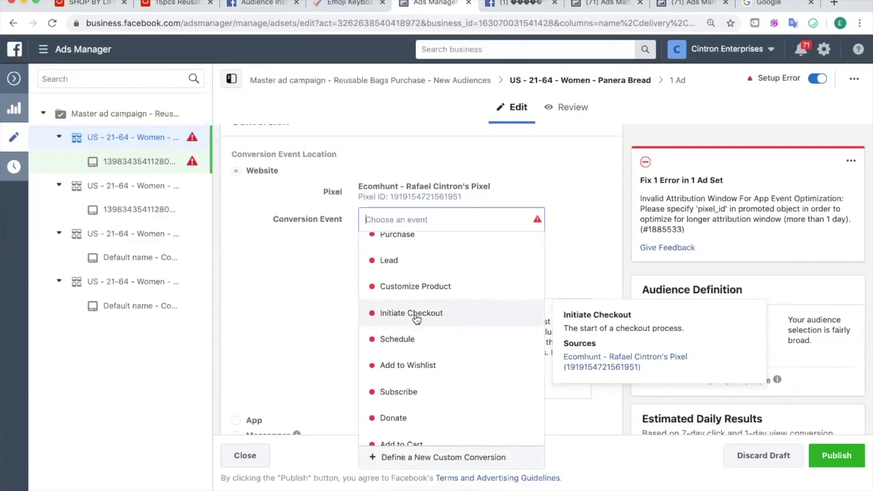
pyautogui.scroll(3, 415, 335)
pyautogui.click(419, 358)
# Step: Start a new custom audience with the website as its source in the ad set's audience settings
pyautogui.scroll(-5, 591, 233)
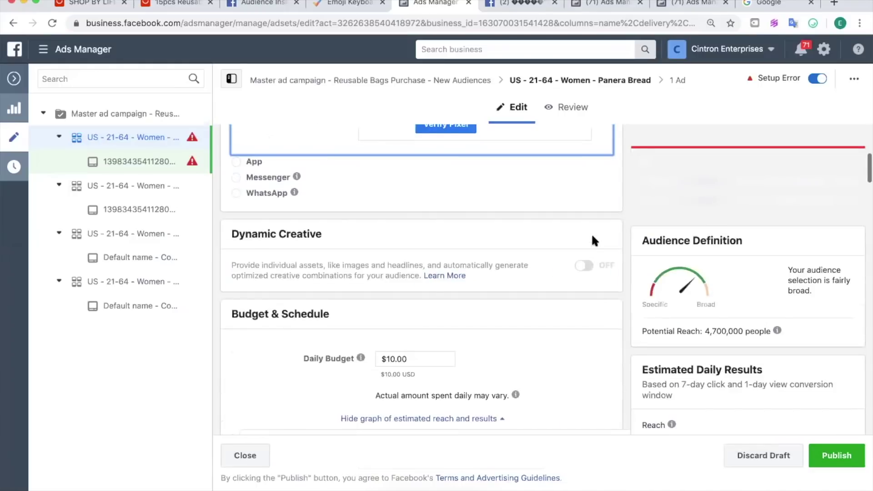
pyautogui.scroll(-15, 591, 233)
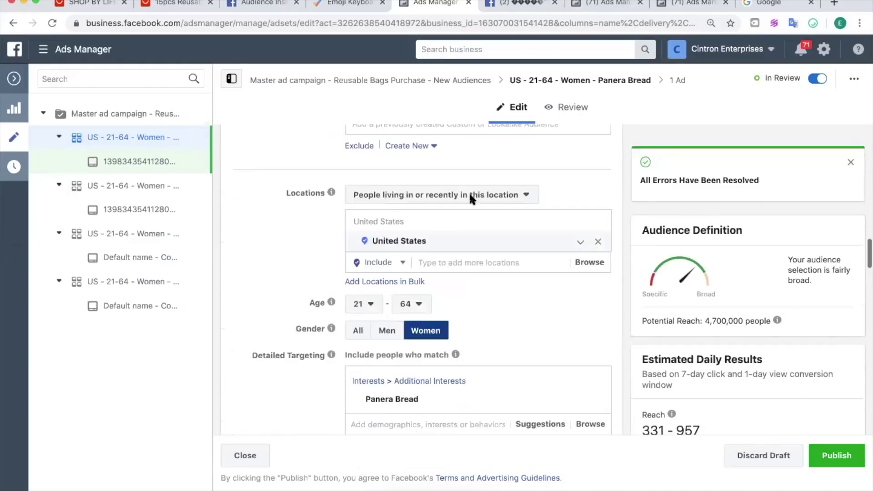
pyautogui.click(412, 147)
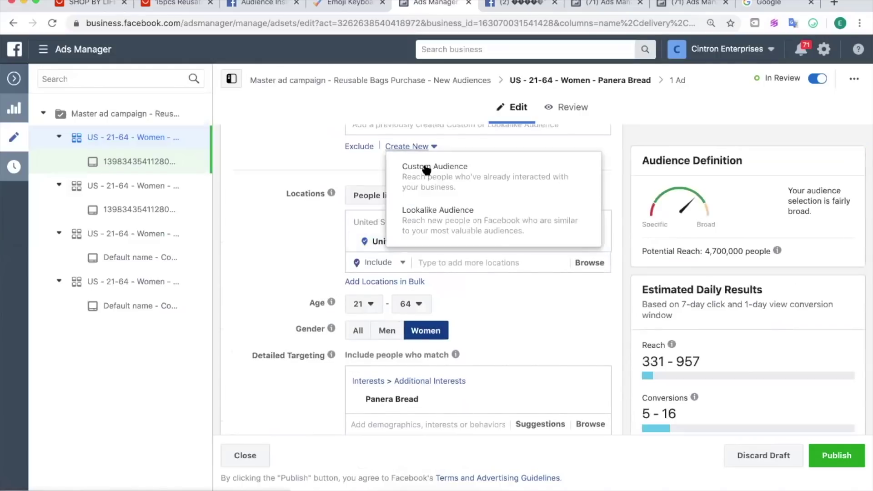
pyautogui.click(424, 164)
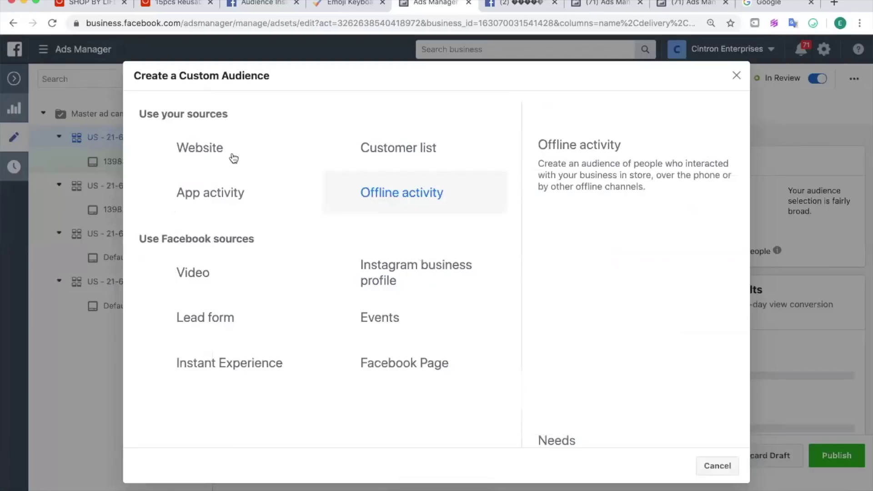
pyautogui.moveTo(228, 156)
pyautogui.click(417, 263)
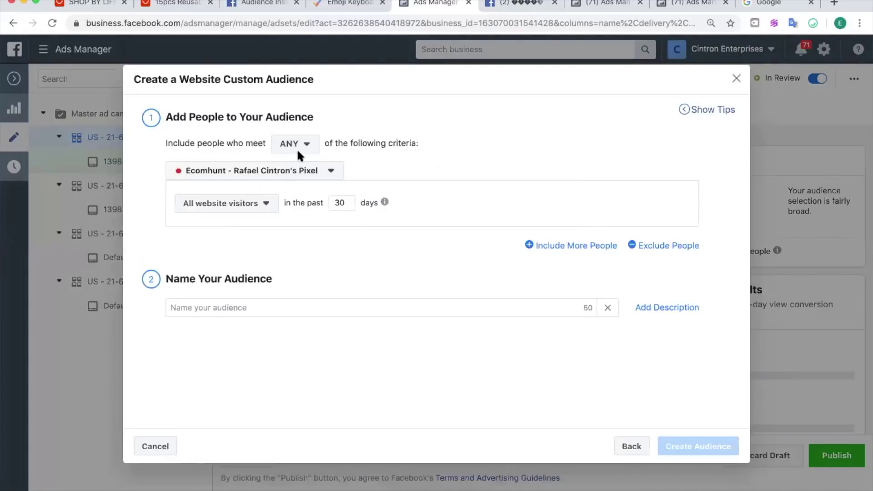
# Step: Create a custom audience of all website visitors in the past 180 days, named Web Visits - 180 Days
pyautogui.click(256, 204)
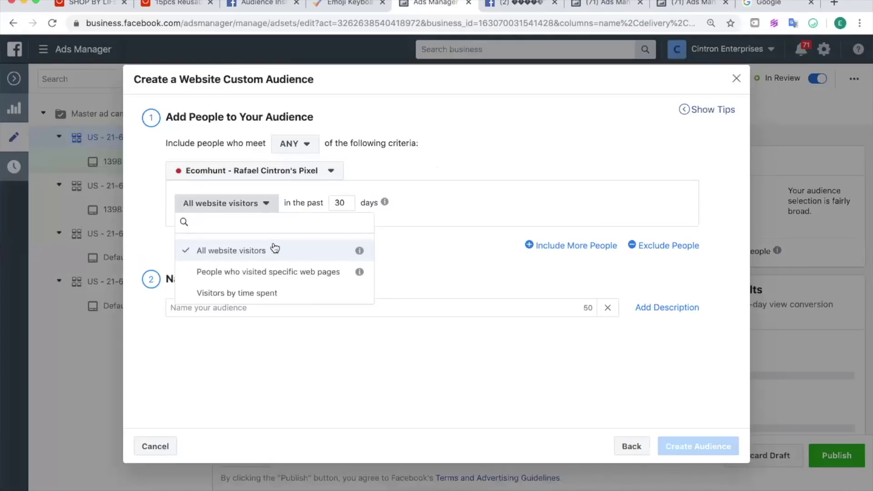
pyautogui.click(260, 207)
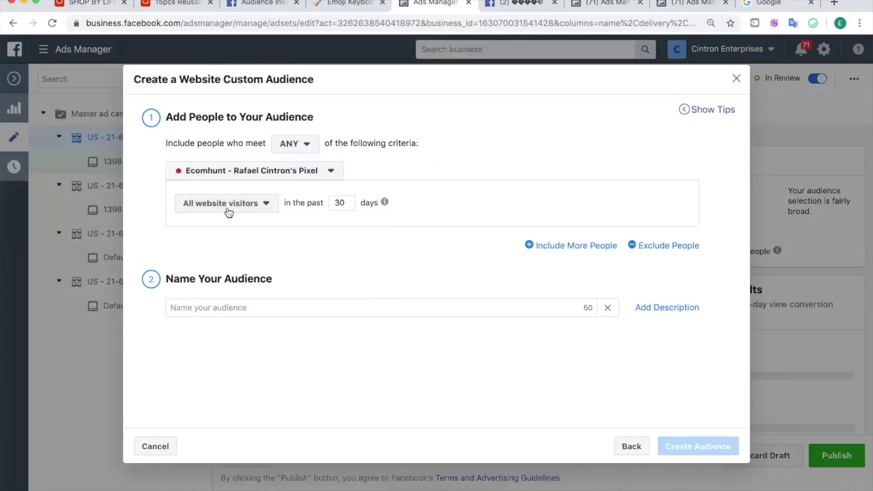
pyautogui.doubleClick(339, 202)
pyautogui.write('180')
pyautogui.click(260, 303)
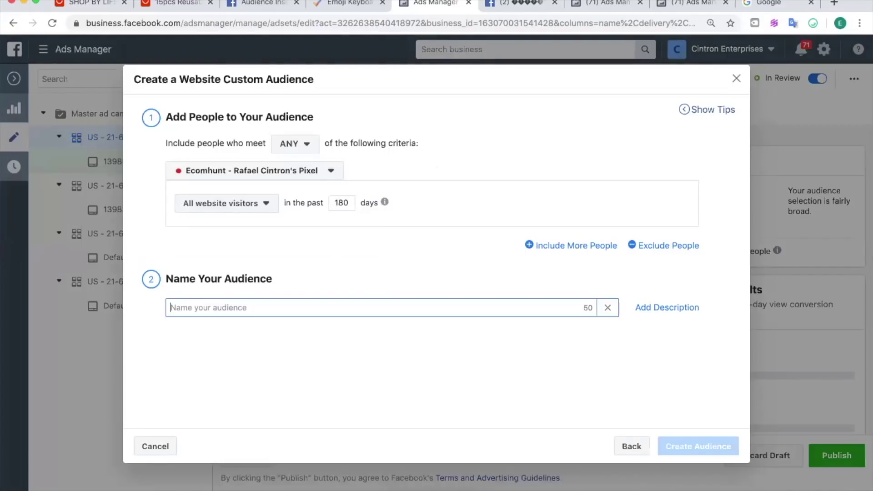
pyautogui.write('Web Visits - 180 Days')
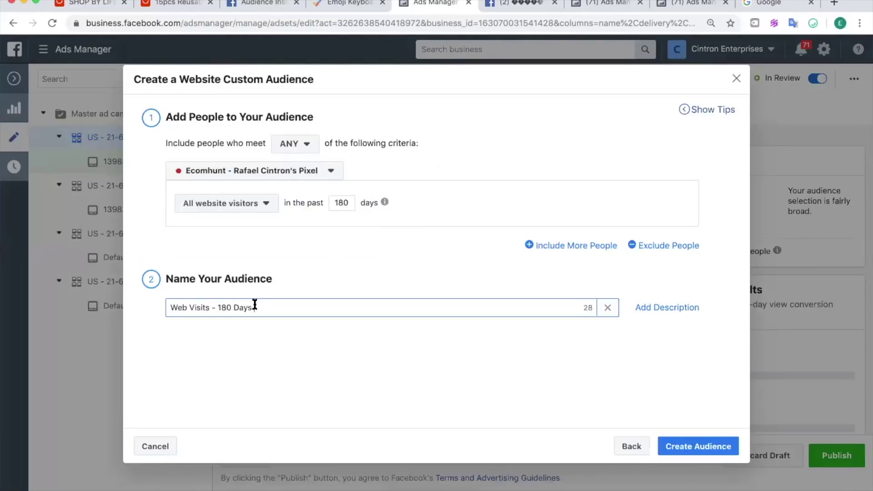
pyautogui.click(709, 446)
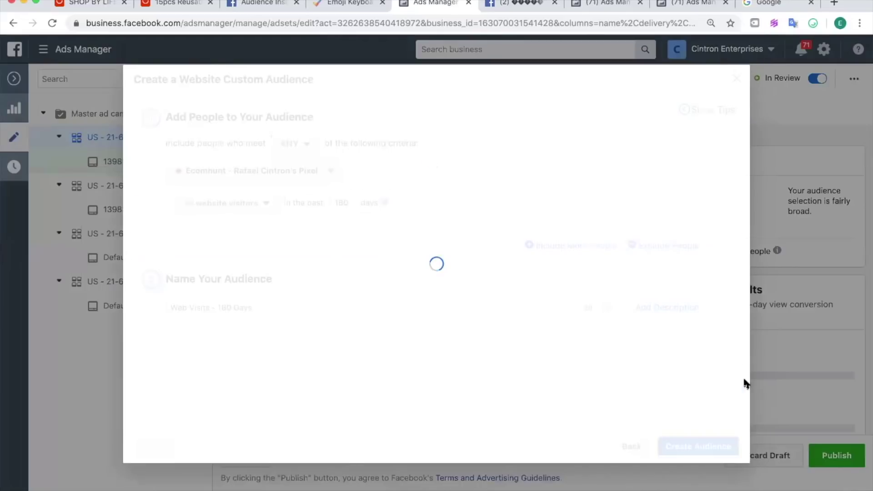
pyautogui.click(714, 391)
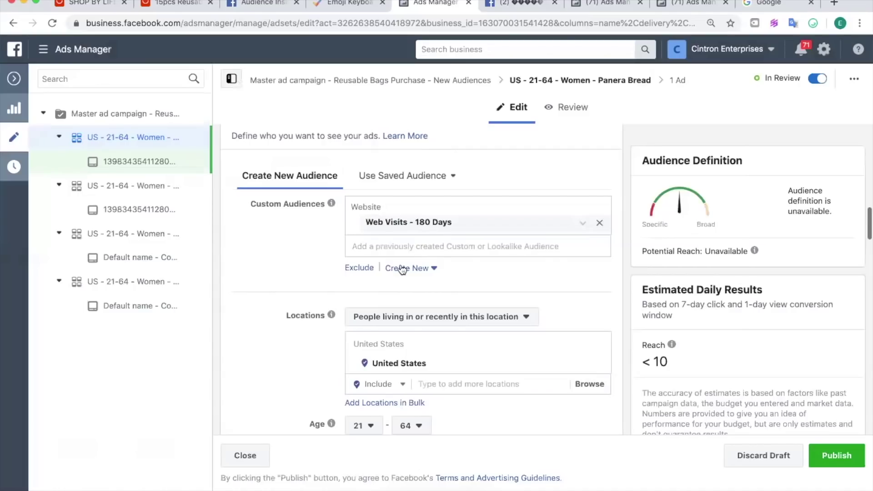
# Step: Set up a 1% United States lookalike audience with the Web Visits - 180 Days custom audience as its source
pyautogui.click(402, 268)
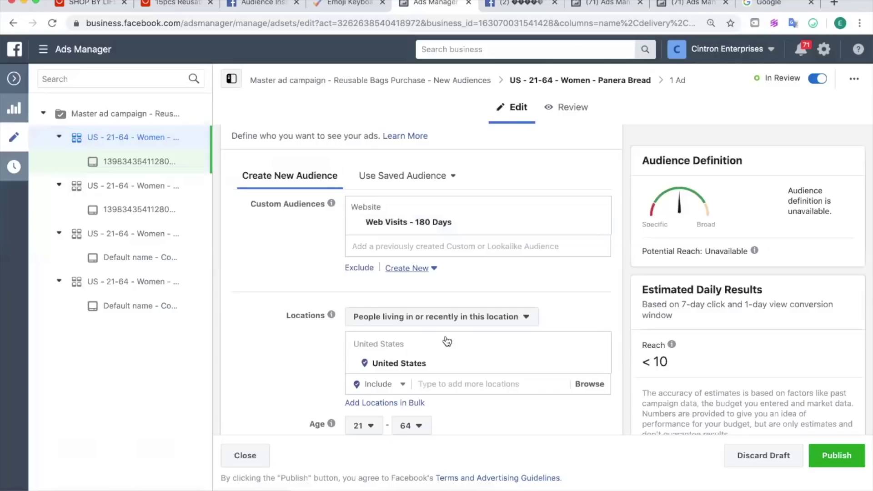
pyautogui.click(377, 225)
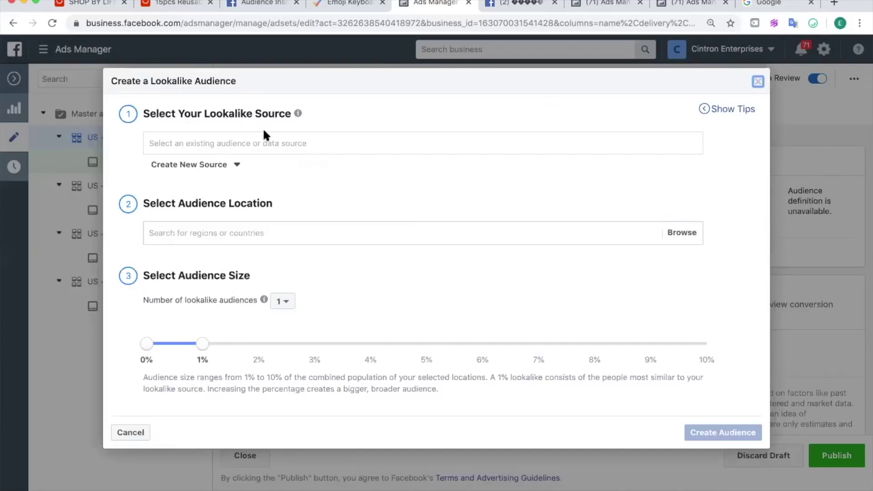
pyautogui.click(261, 142)
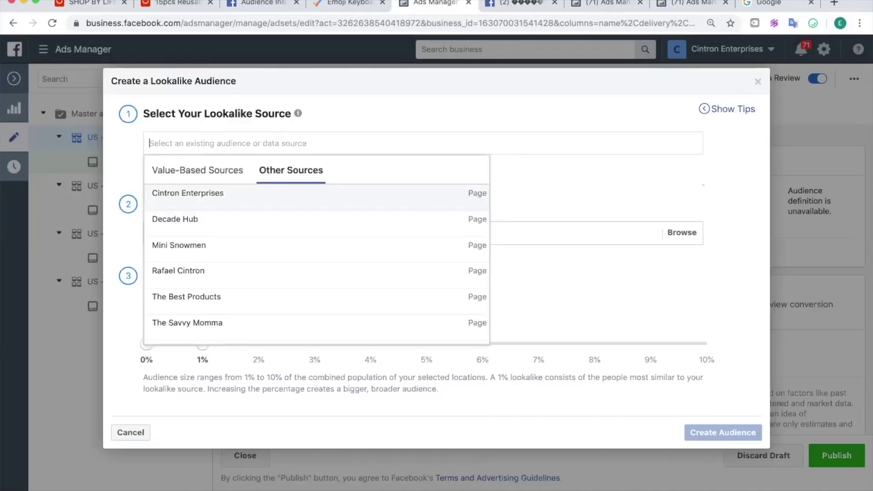
pyautogui.write('we')
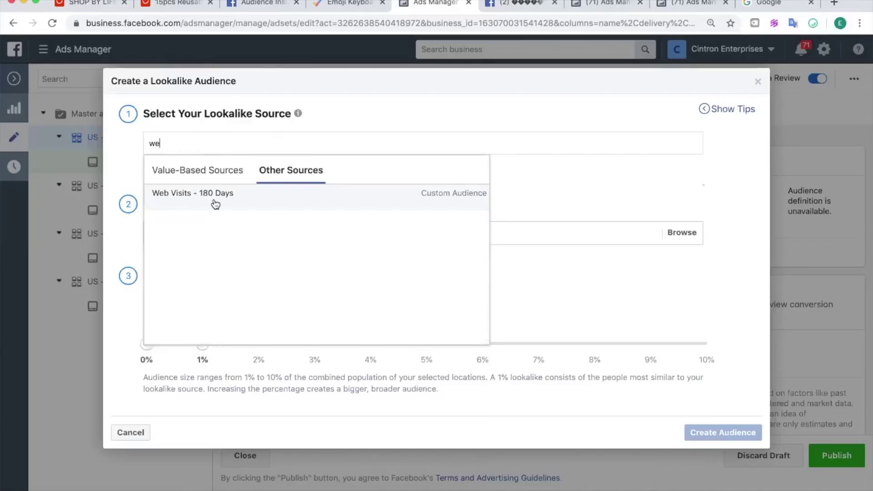
pyautogui.click(332, 199)
pyautogui.moveTo(159, 370); pyautogui.dragTo(373, 371)
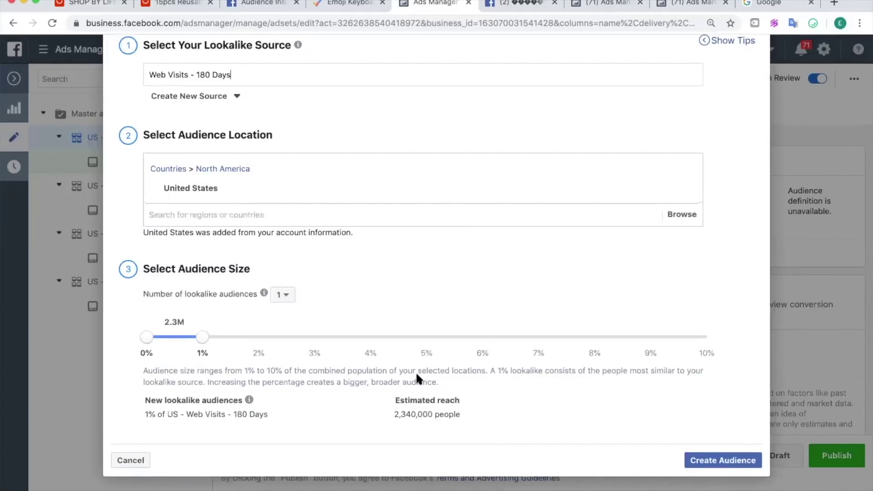
pyautogui.moveTo(437, 382); pyautogui.dragTo(154, 381)
pyautogui.doubleClick(190, 382)
pyautogui.press('Tab')
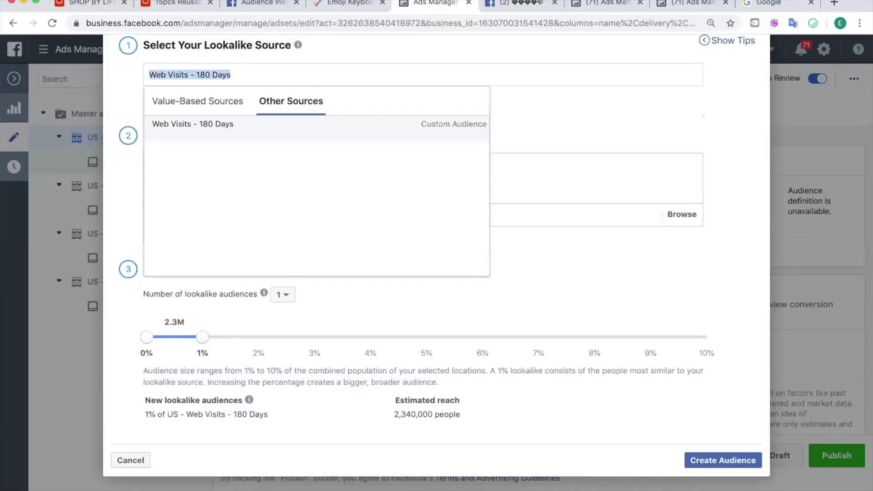
# Step: Switch to Keynote, play the presentation from the Scaling The “Master Ad” slide, and advance to the next slide
pyautogui.press('Escape')
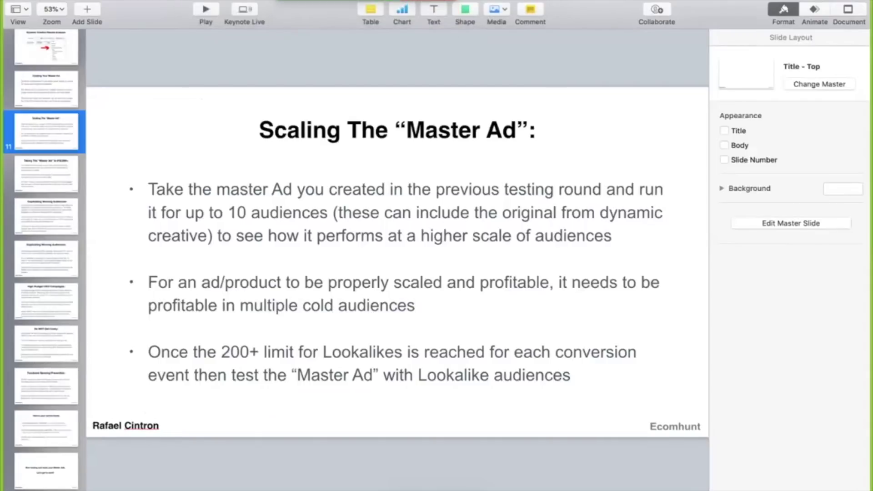
pyautogui.click(205, 9)
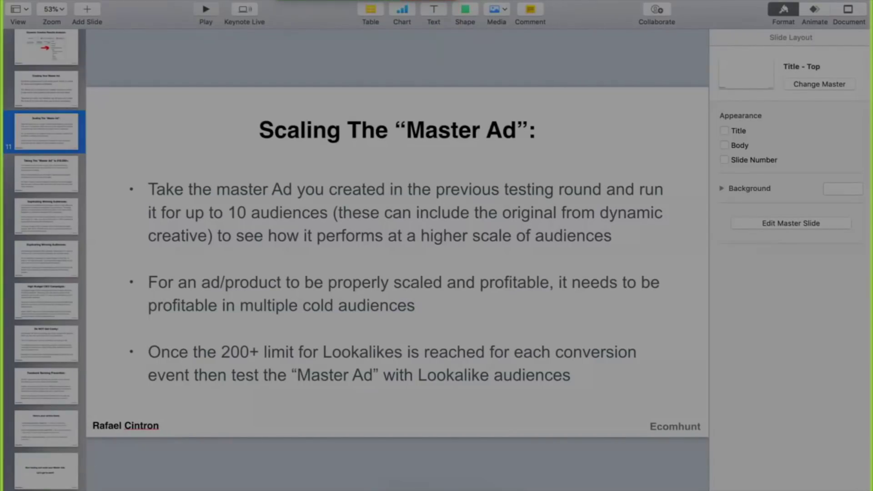
pyautogui.press('Right')
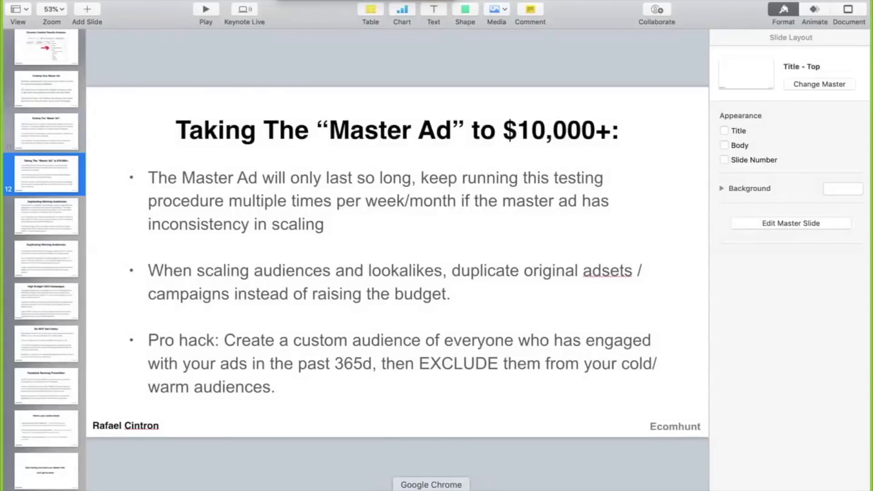
# Step: Return to Ads Manager in Google Chrome, dismiss the lookalike audience setup, and close the Panera Bread ad set editor
pyautogui.click(431, 490)
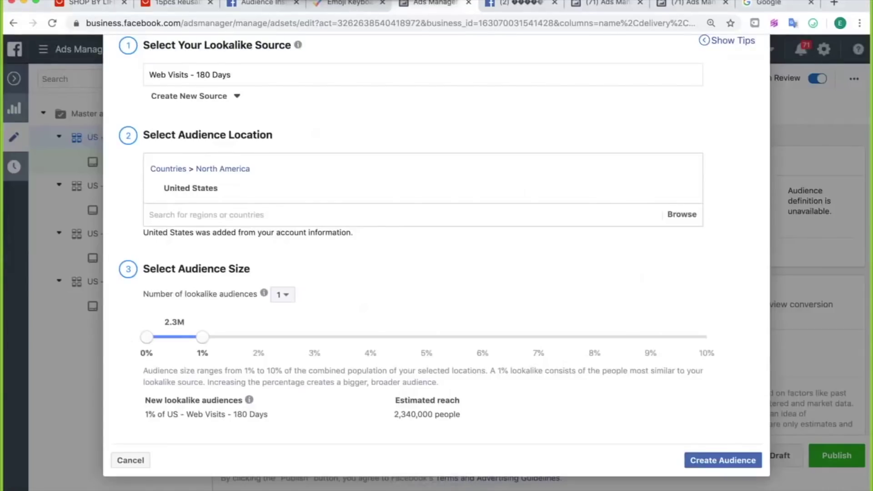
pyautogui.scroll(3, 436, 262)
pyautogui.click(757, 81)
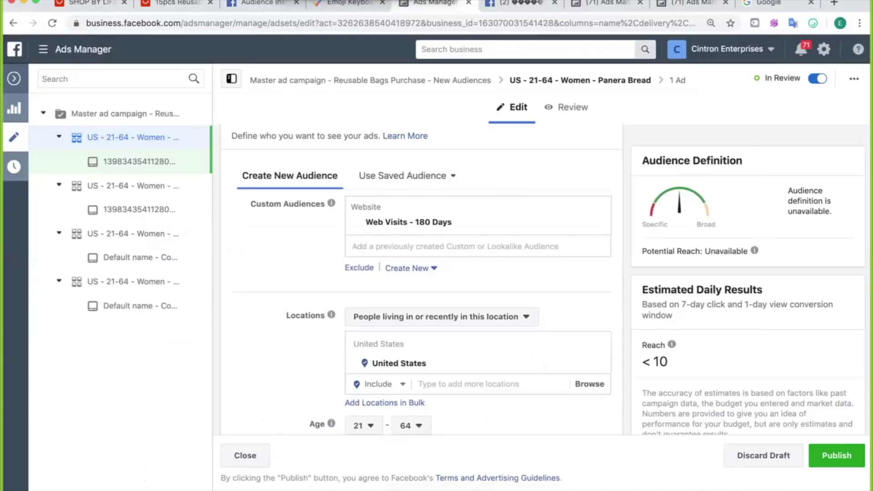
pyautogui.click(14, 78)
pyautogui.click(476, 264)
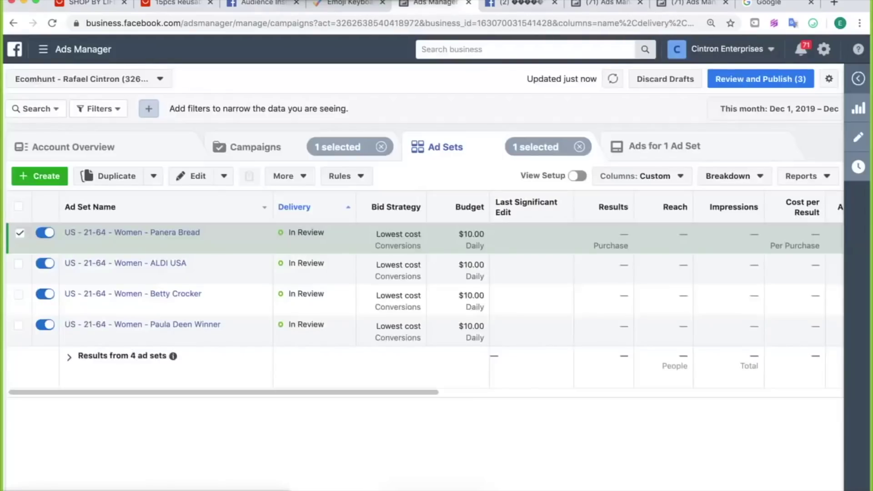
# Step: Examine the daily budget of the original Reusable Bags Purchase master campaign in the campaign list, and switch back to Keynote
pyautogui.click(255, 147)
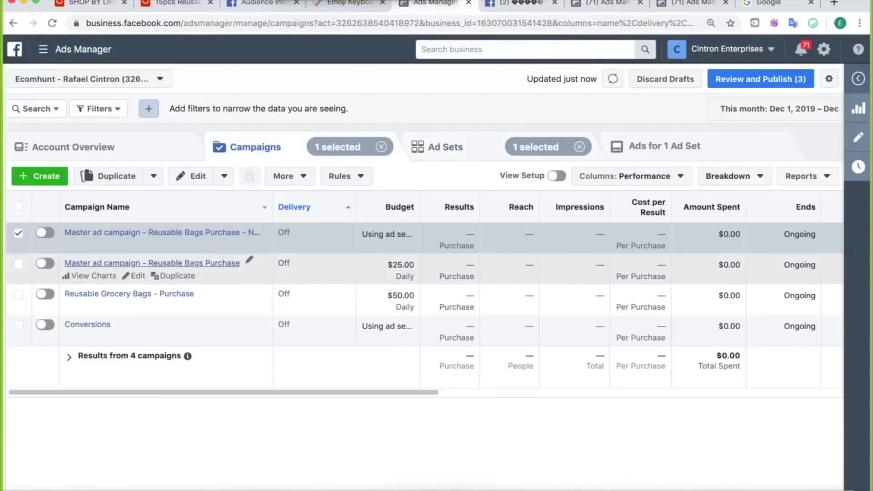
pyautogui.click(18, 232)
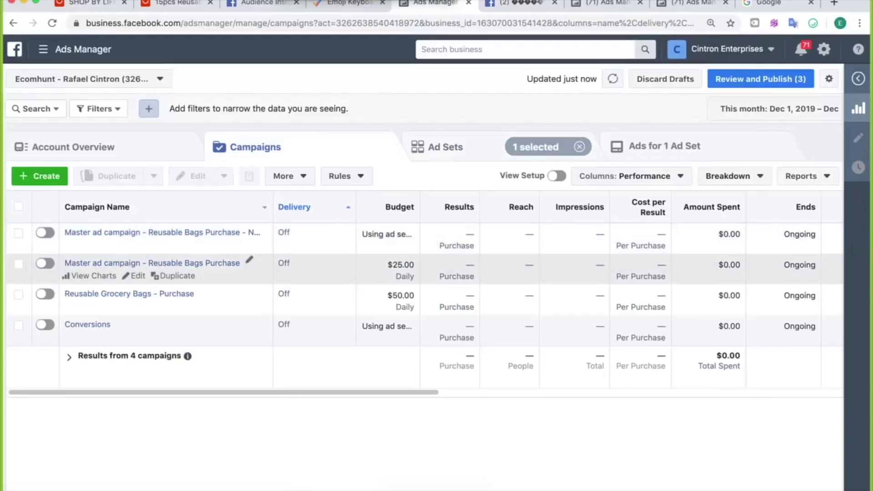
pyautogui.moveTo(388, 264); pyautogui.dragTo(409, 265)
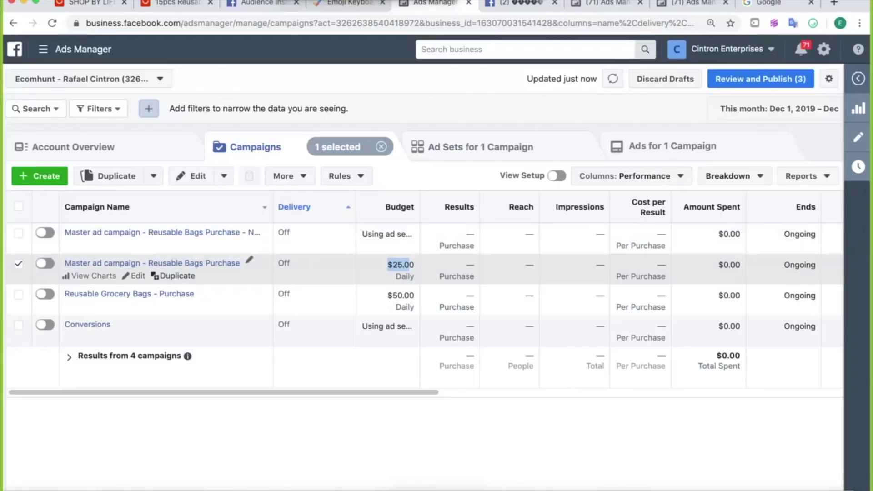
pyautogui.doubleClick(403, 264)
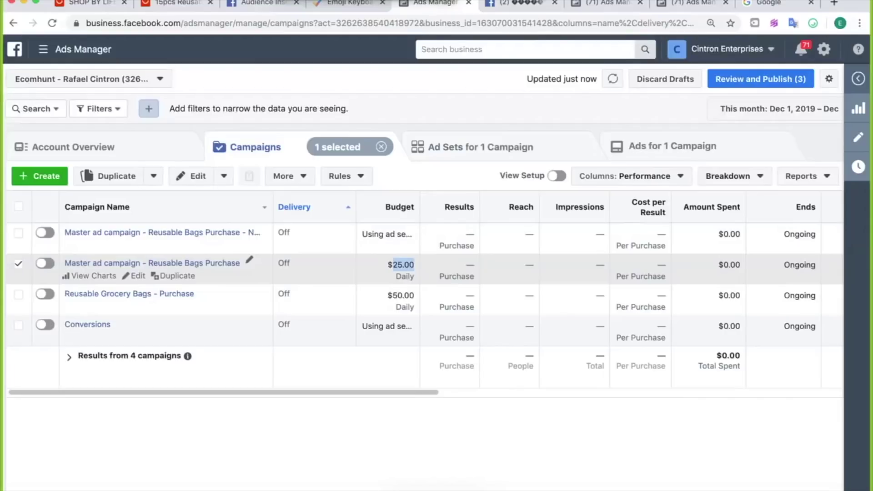
pyautogui.click(423, 489)
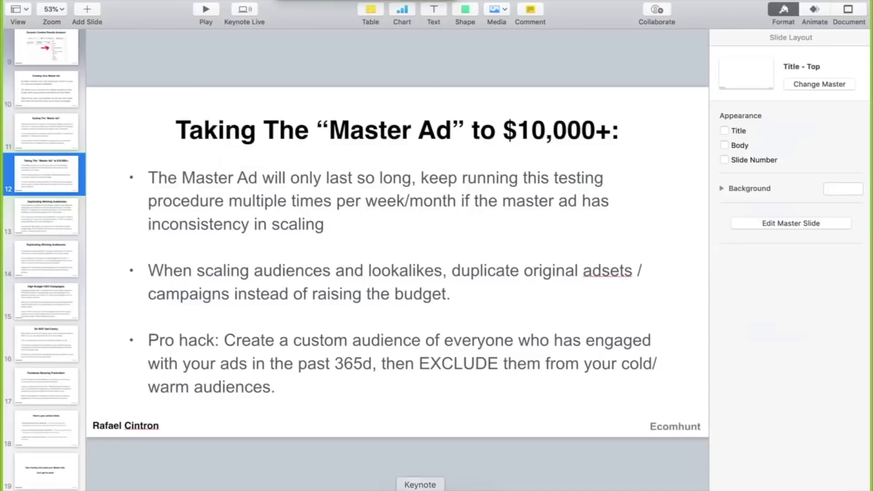